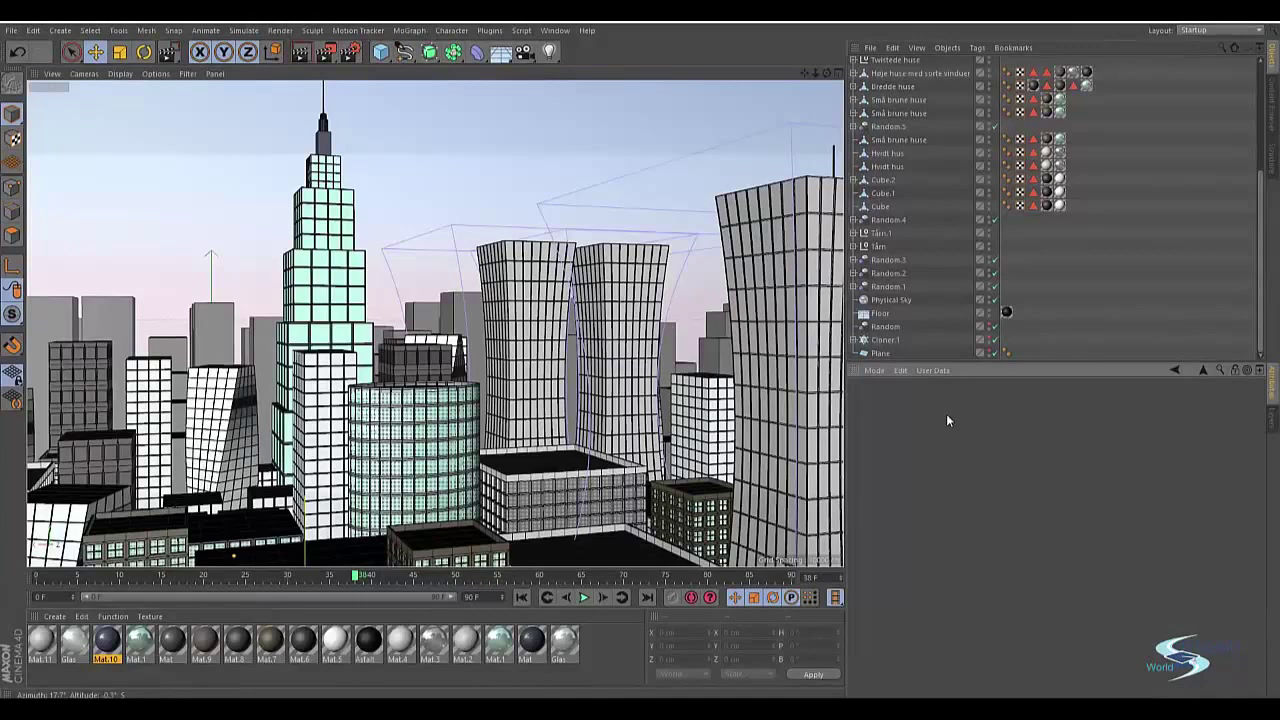
Step: Open the render settings and set the Physical renderer's sampling quality to Low
{"action": "scroll", "coordinate": [1066, 250], "scroll_direction": "up", "scroll_amount": 5}
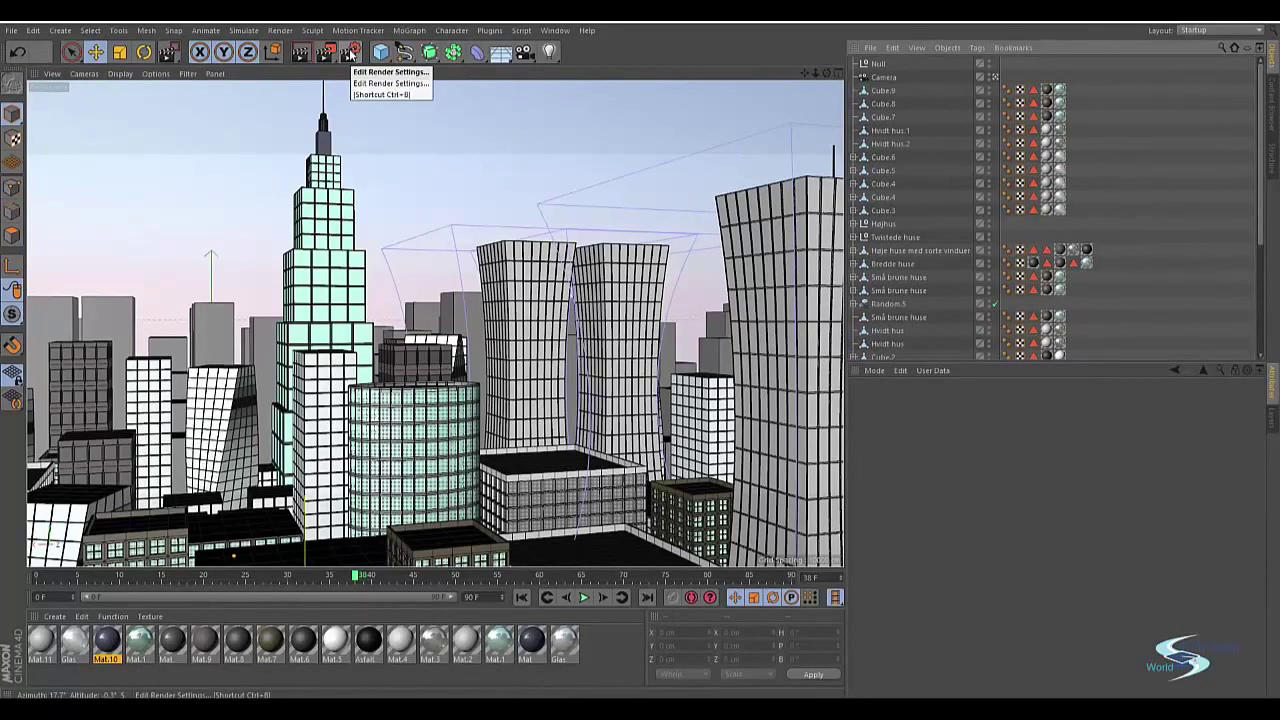
{"action": "left_click", "coordinate": [352, 52]}
{"action": "left_click_drag", "start_coordinate": [540, 140], "coordinate": [431, 160]}
{"action": "left_click", "coordinate": [404, 314]}
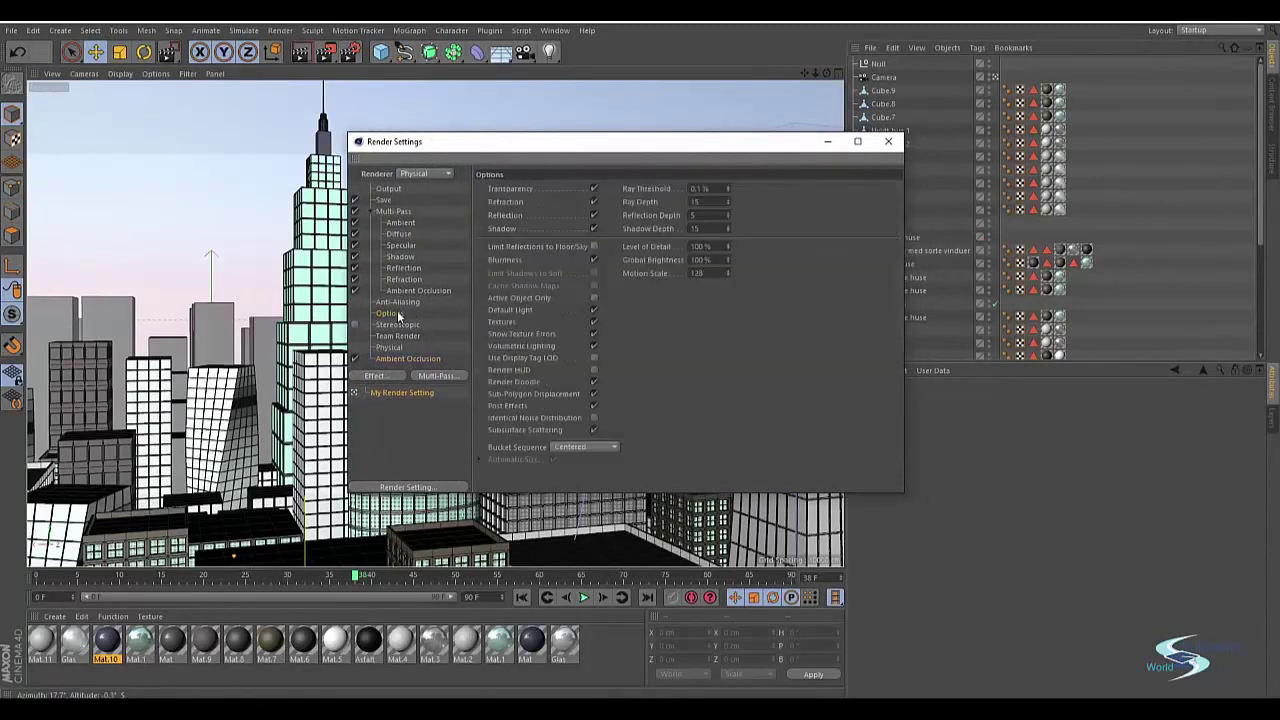
{"action": "left_click", "coordinate": [392, 347]}
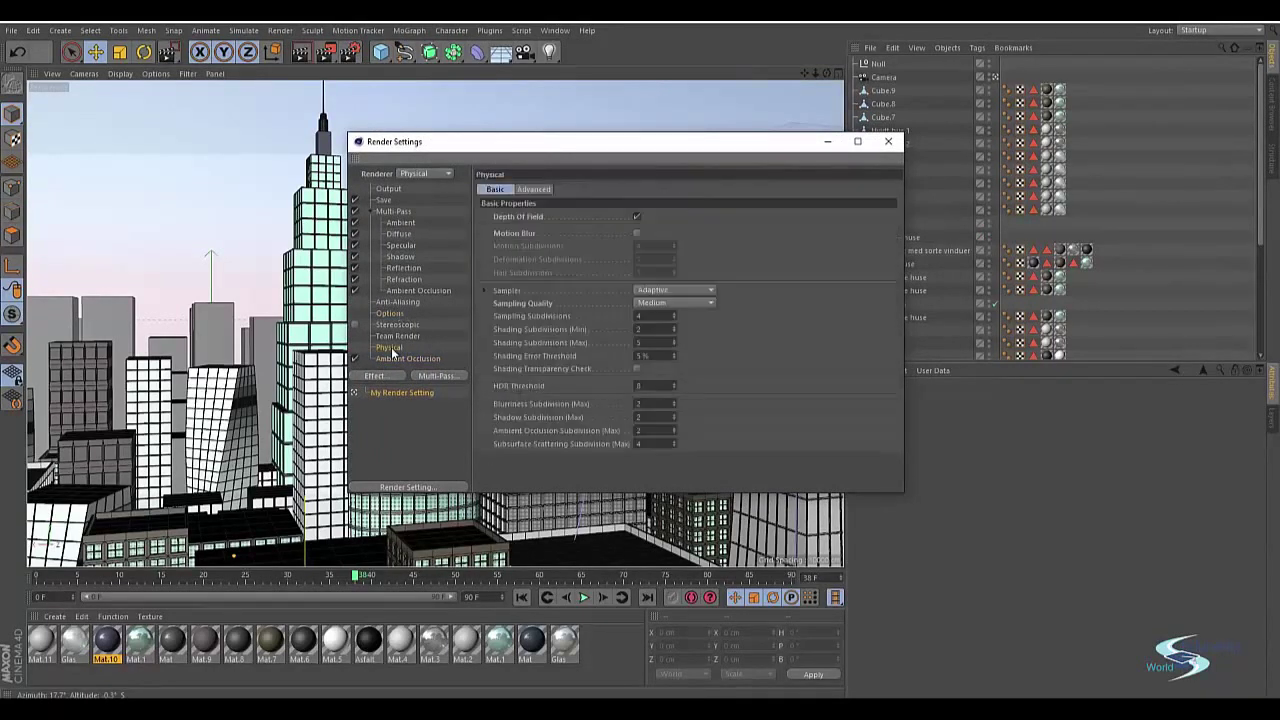
{"action": "left_click", "coordinate": [659, 303]}
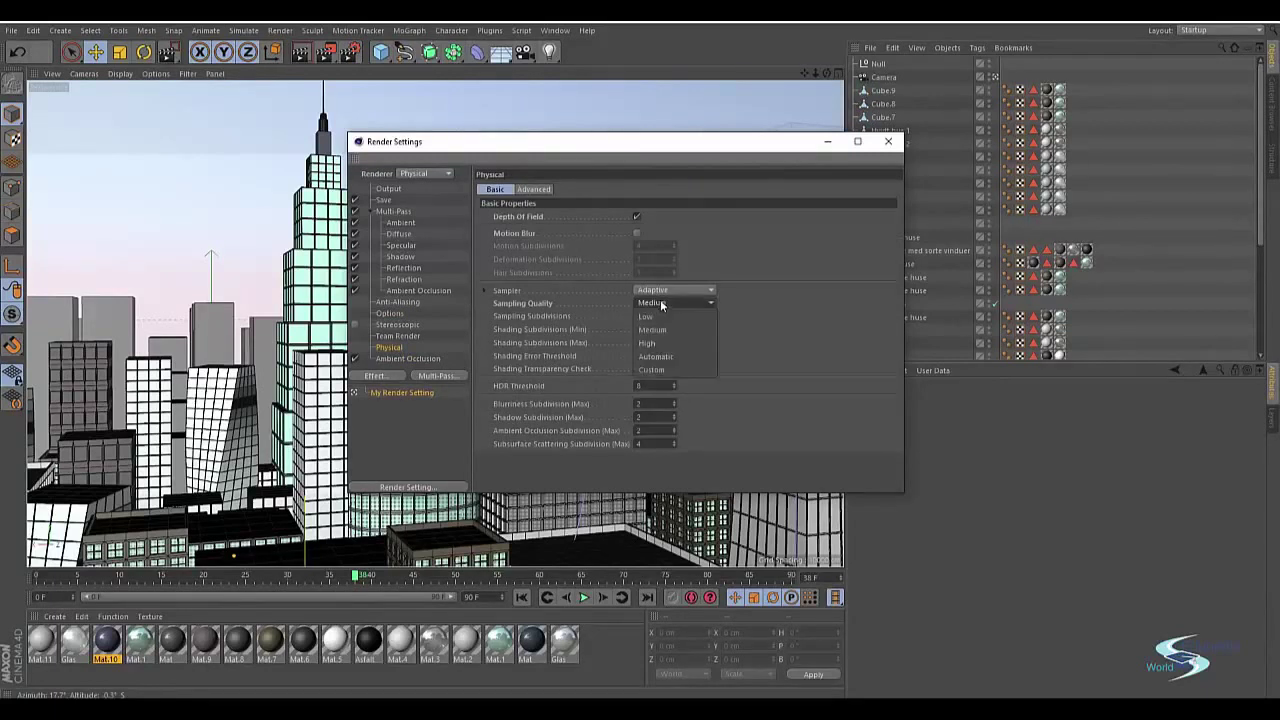
{"action": "left_click", "coordinate": [660, 318]}
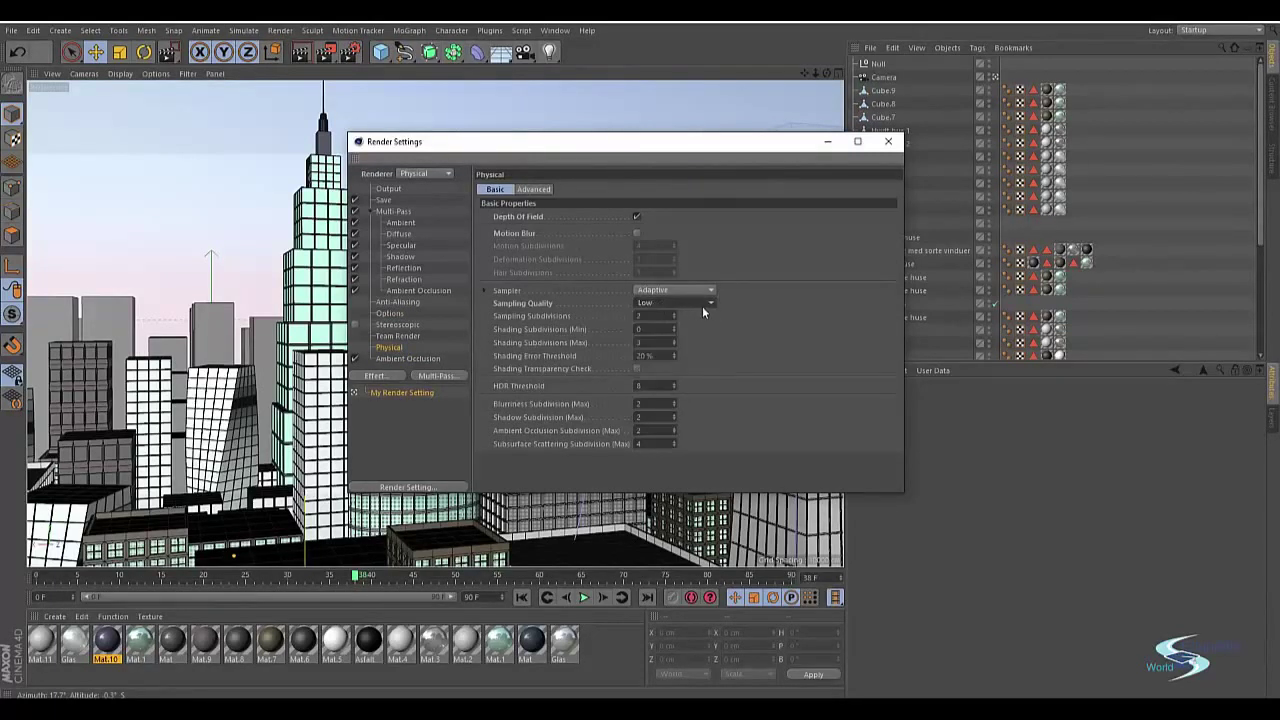
{"action": "left_click", "coordinate": [707, 307]}
{"action": "left_click", "coordinate": [767, 309]}
Step: Add the image layers to the multi-pass output in the render settings
{"action": "left_click", "coordinate": [399, 213]}
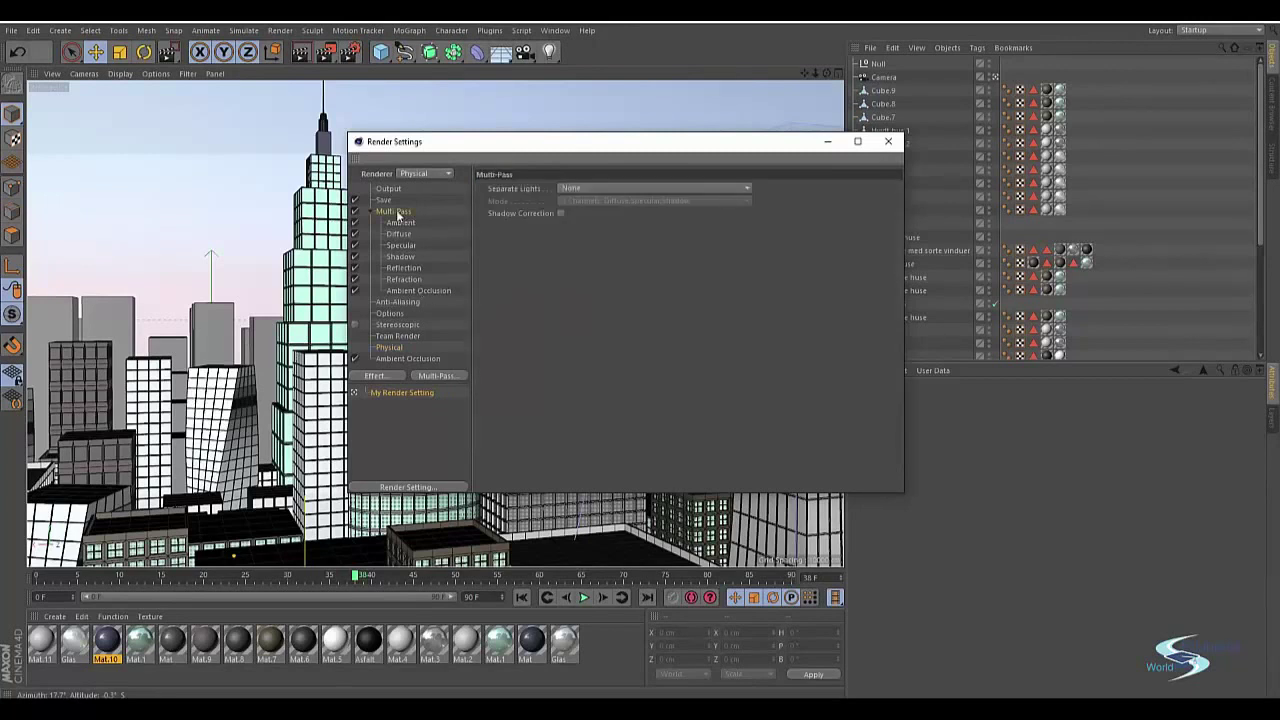
{"action": "left_click", "coordinate": [428, 375]}
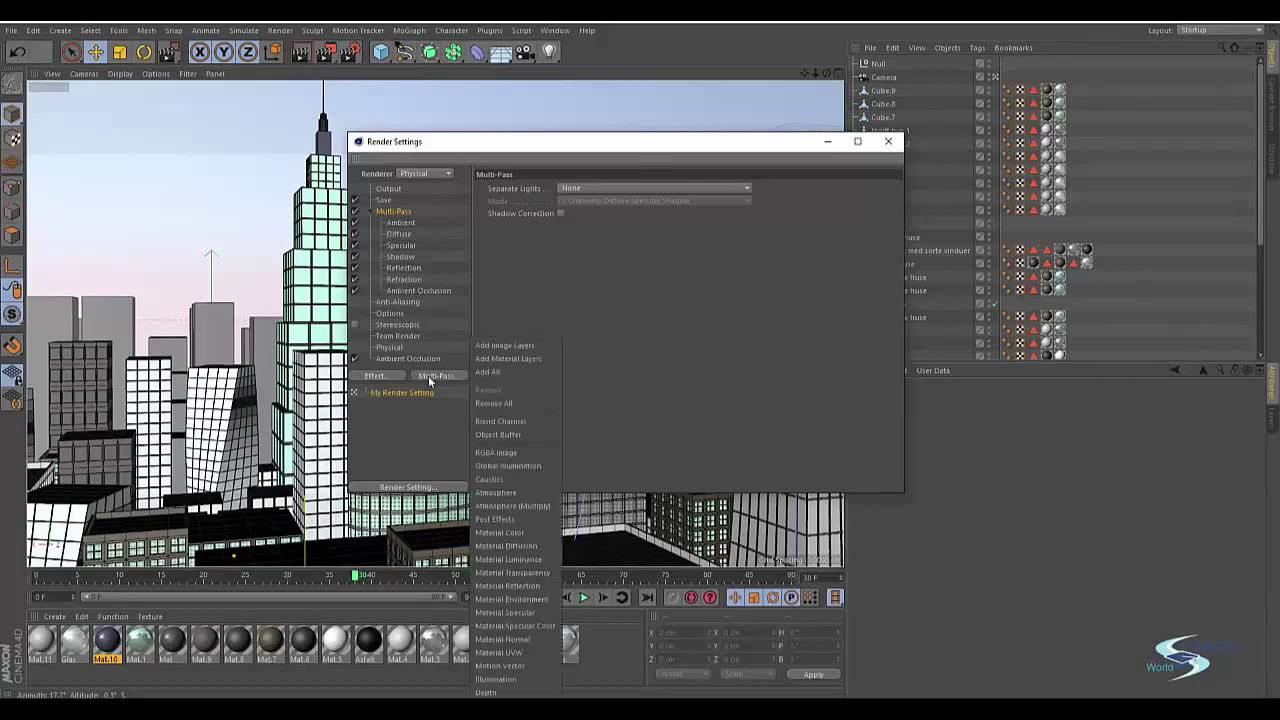
{"action": "left_click", "coordinate": [516, 345]}
{"action": "left_click", "coordinate": [405, 268]}
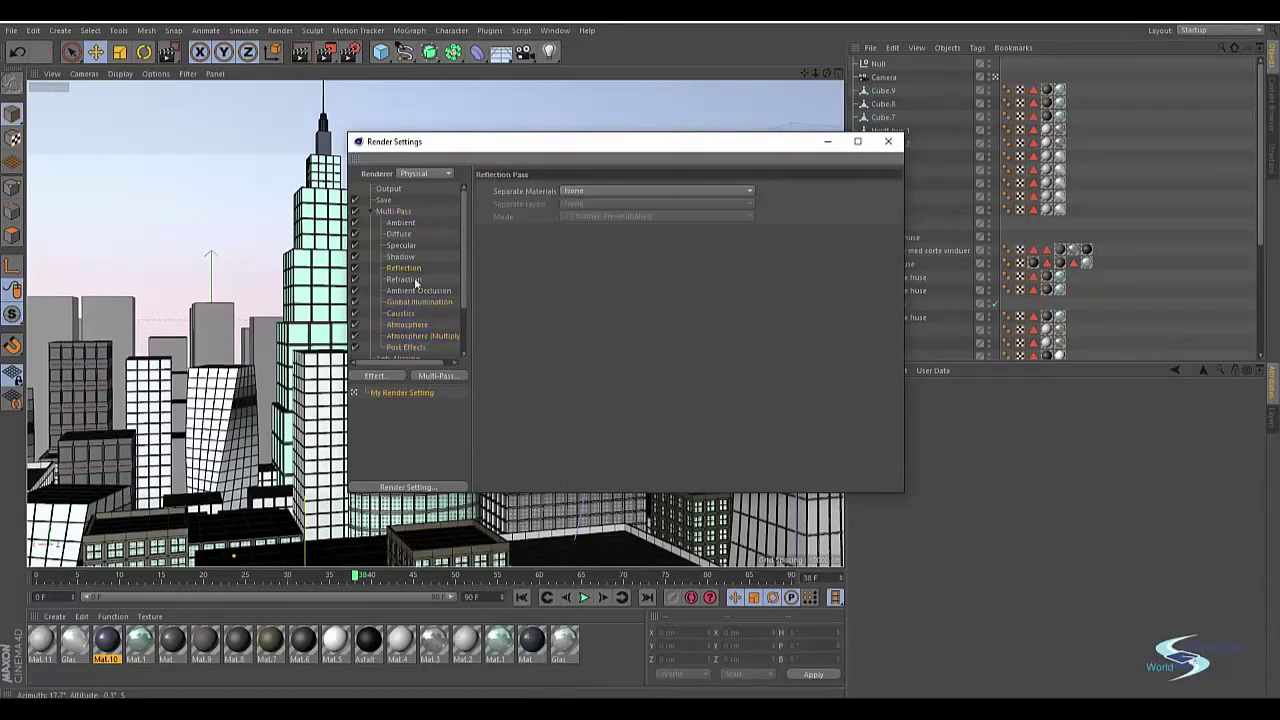
Step: Add all remaining passes to the multi-pass output and widen the settings list slightly
{"action": "left_click", "coordinate": [436, 377]}
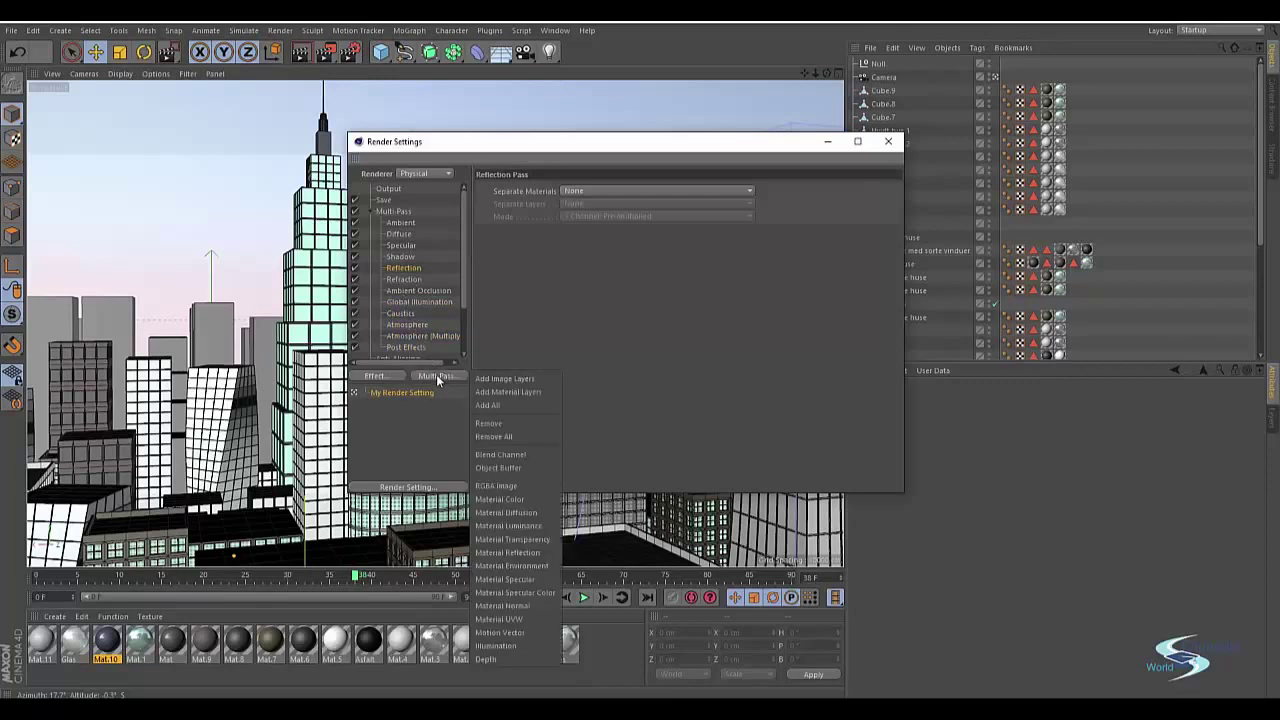
{"action": "left_click", "coordinate": [504, 403]}
{"action": "scroll", "coordinate": [414, 295], "scroll_direction": "down", "scroll_amount": 4}
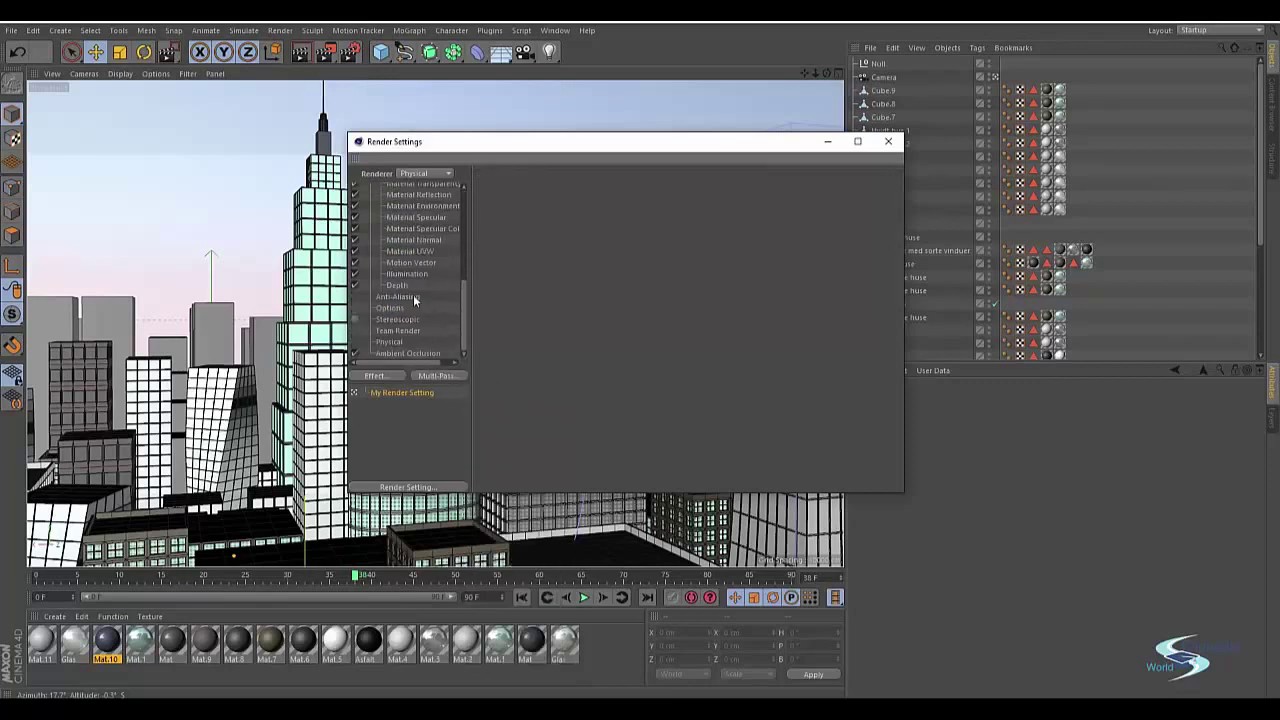
{"action": "left_click_drag", "start_coordinate": [458, 282], "coordinate": [460, 226]}
{"action": "left_click", "coordinate": [398, 212]}
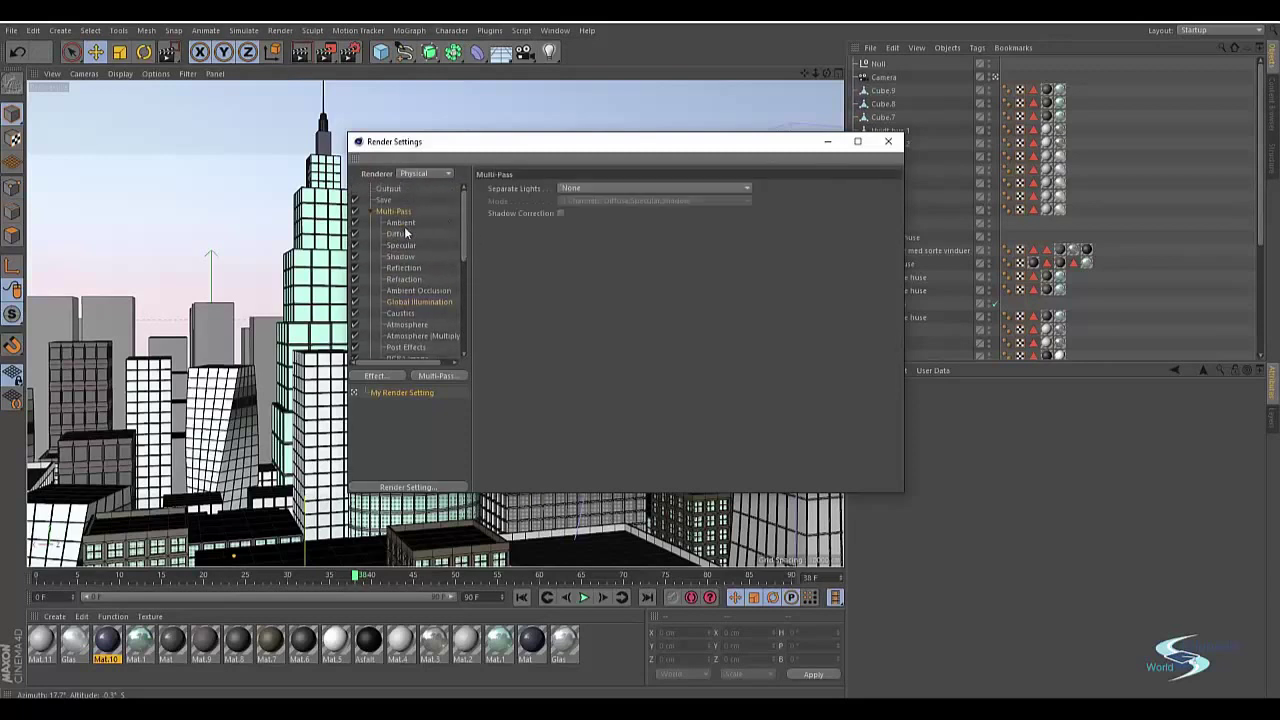
{"action": "left_click", "coordinate": [400, 233]}
{"action": "left_click_drag", "start_coordinate": [474, 371], "coordinate": [484, 372]}
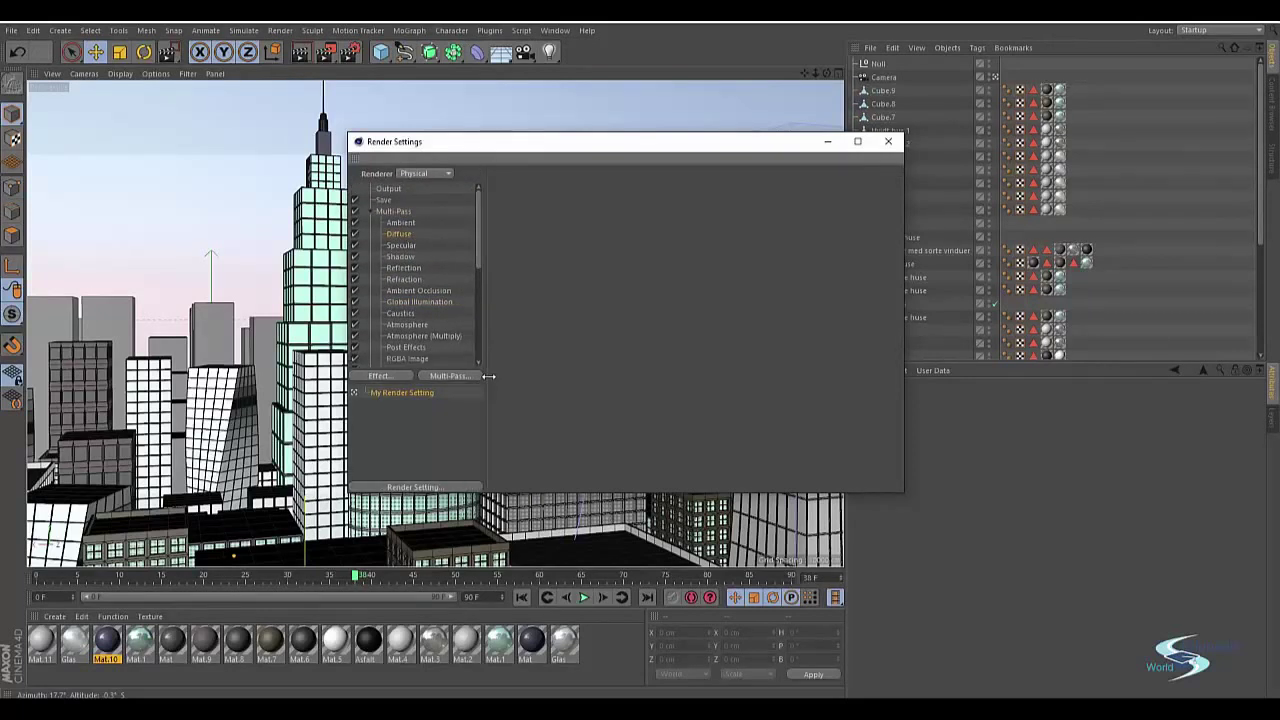
Step: Examine the Anti-Aliasing, Options, Stereoscopic, Team Render, Physical and Ambient Occlusion pages of the render settings
{"action": "left_click_drag", "start_coordinate": [476, 228], "coordinate": [492, 328]}
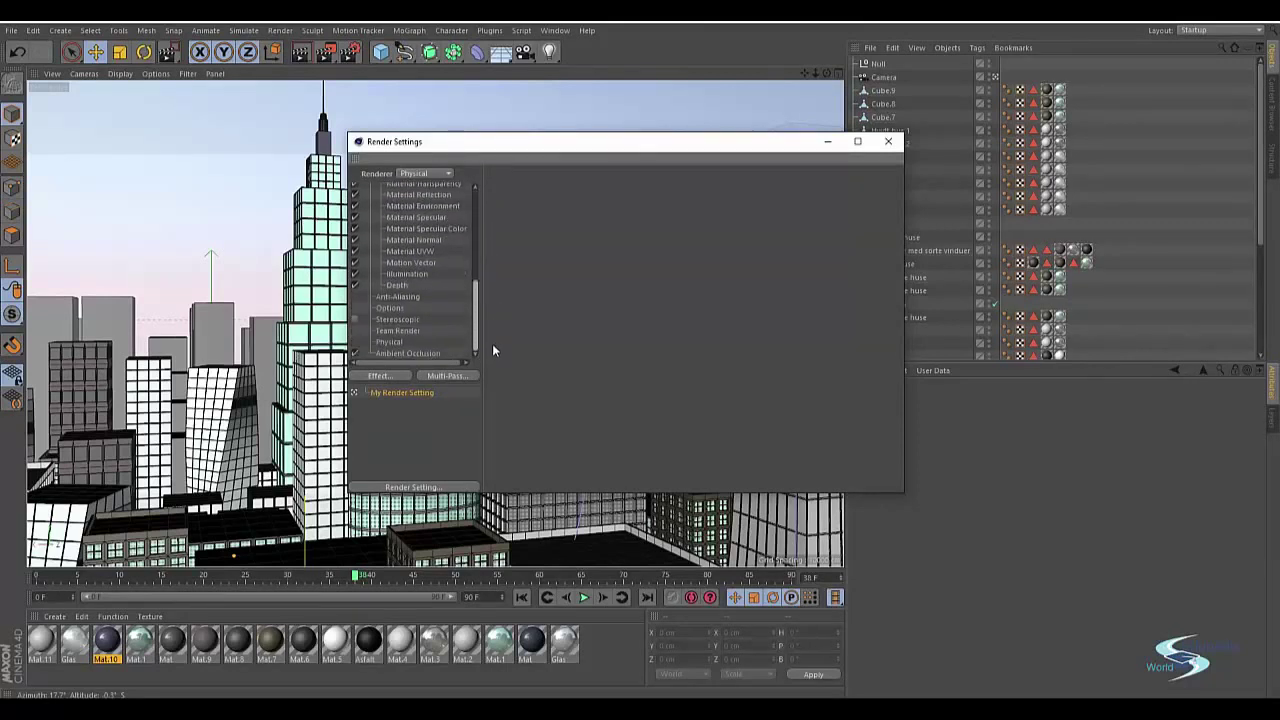
{"action": "left_click", "coordinate": [412, 296]}
{"action": "left_click", "coordinate": [393, 309]}
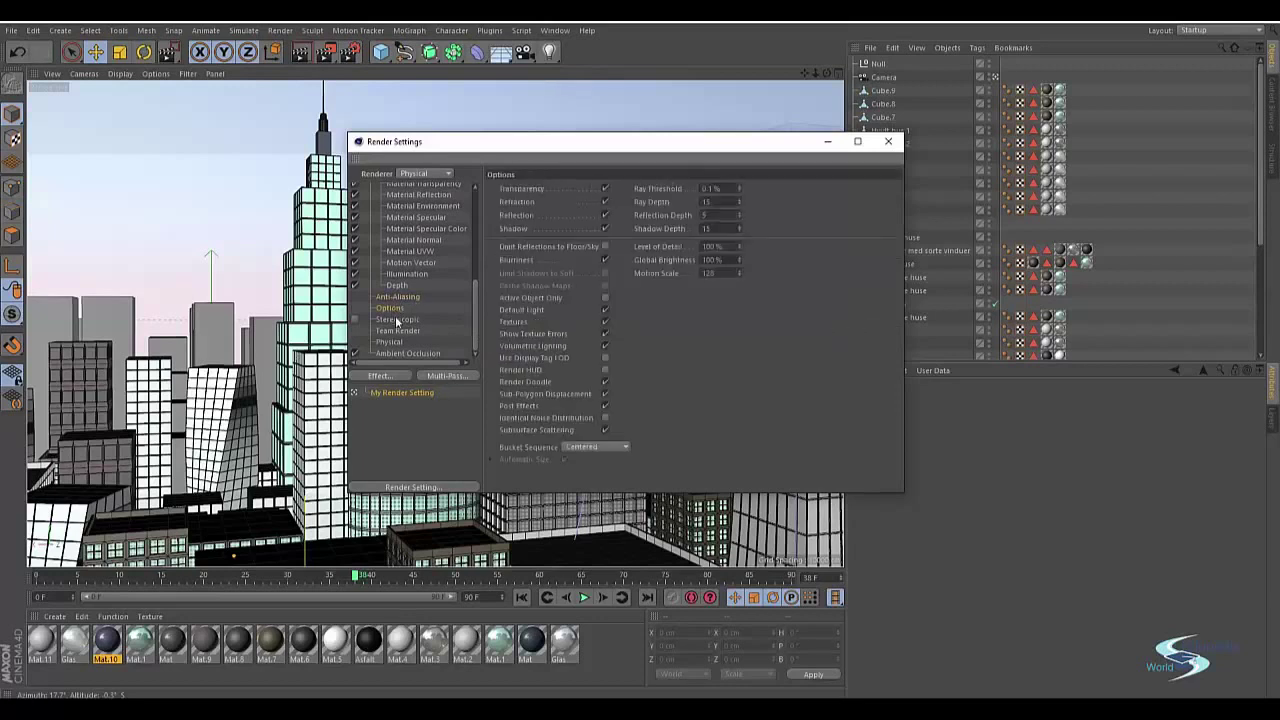
{"action": "left_click", "coordinate": [396, 319]}
{"action": "left_click", "coordinate": [395, 331]}
{"action": "left_click", "coordinate": [390, 342]}
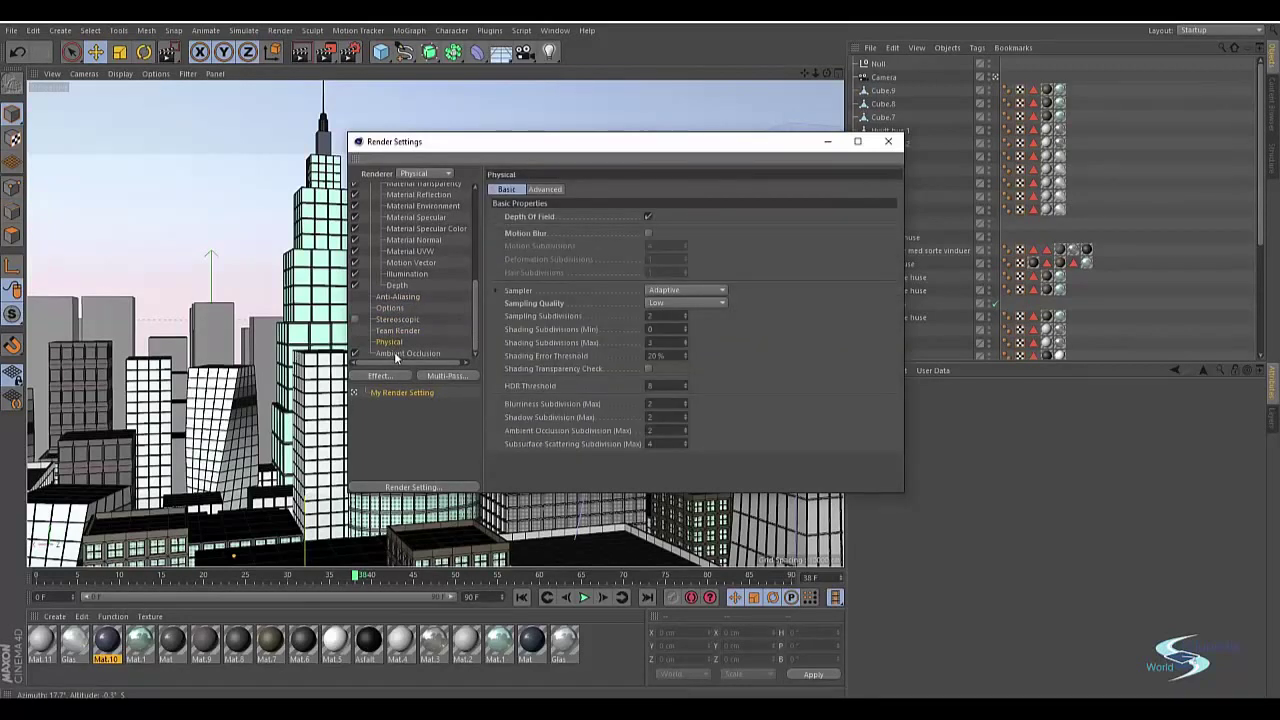
{"action": "left_click", "coordinate": [400, 354]}
{"action": "left_click", "coordinate": [392, 342]}
{"action": "left_click", "coordinate": [397, 353]}
{"action": "mouse_move", "coordinate": [394, 345]}
{"action": "left_mouse_down"}
{"action": "mouse_move", "coordinate": [406, 322]}
{"action": "mouse_move", "coordinate": [395, 341]}
{"action": "left_mouse_up"}
{"action": "scroll", "coordinate": [431, 325], "scroll_direction": "up", "scroll_amount": 5}
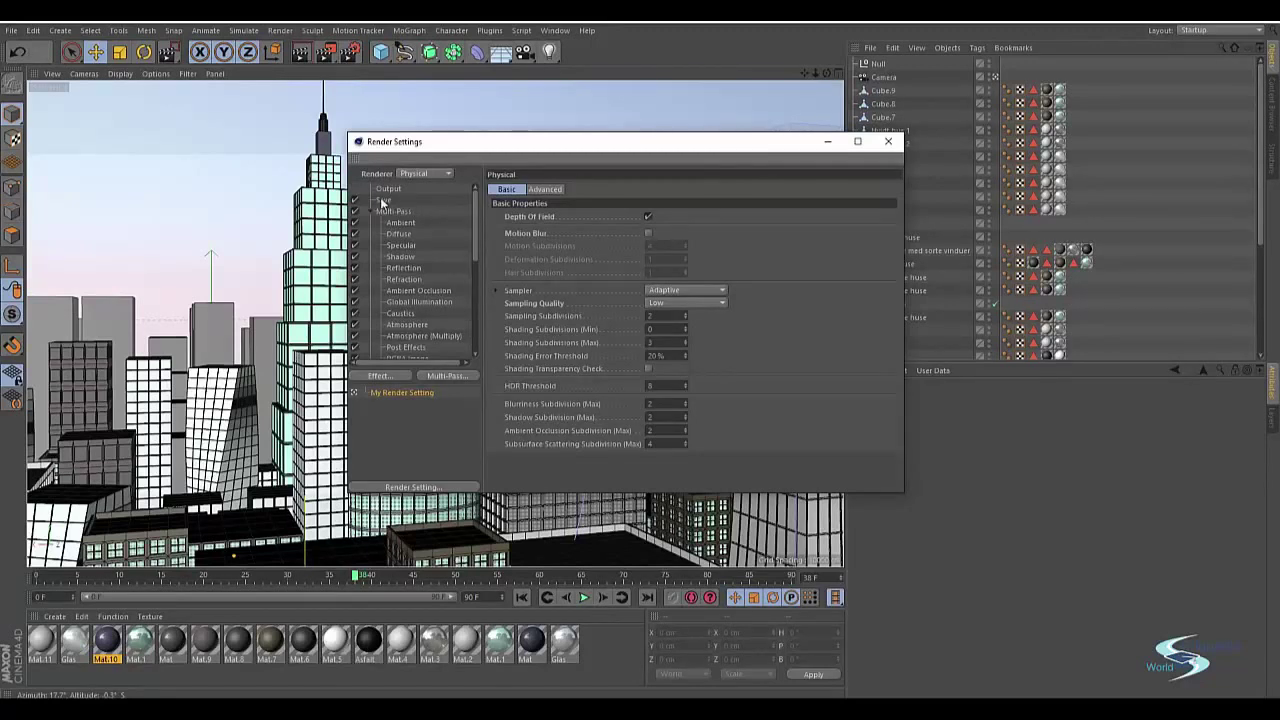
Step: Look through the Ambient, Diffuse, Specular and Shadow passes in the multi-pass list
{"action": "left_click", "coordinate": [401, 223]}
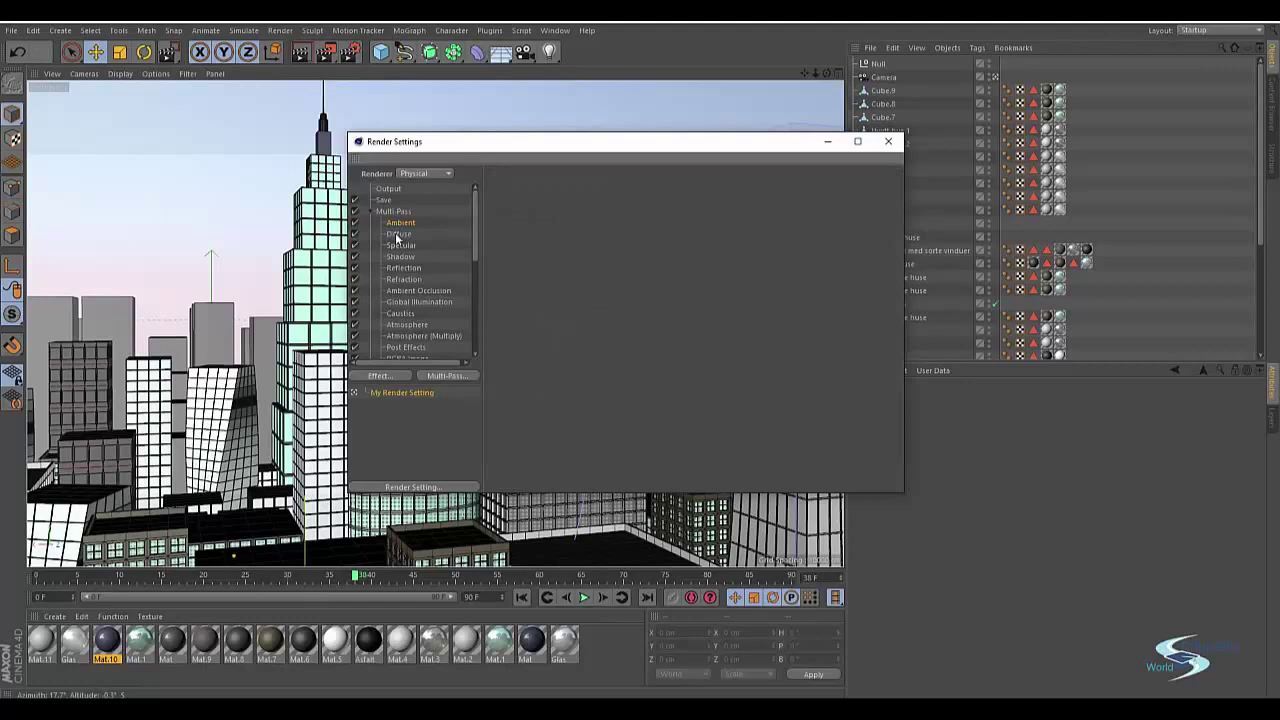
{"action": "left_click", "coordinate": [398, 234]}
{"action": "left_click", "coordinate": [403, 235], "text": "ctrl"}
{"action": "left_click", "coordinate": [400, 247], "text": "ctrl"}
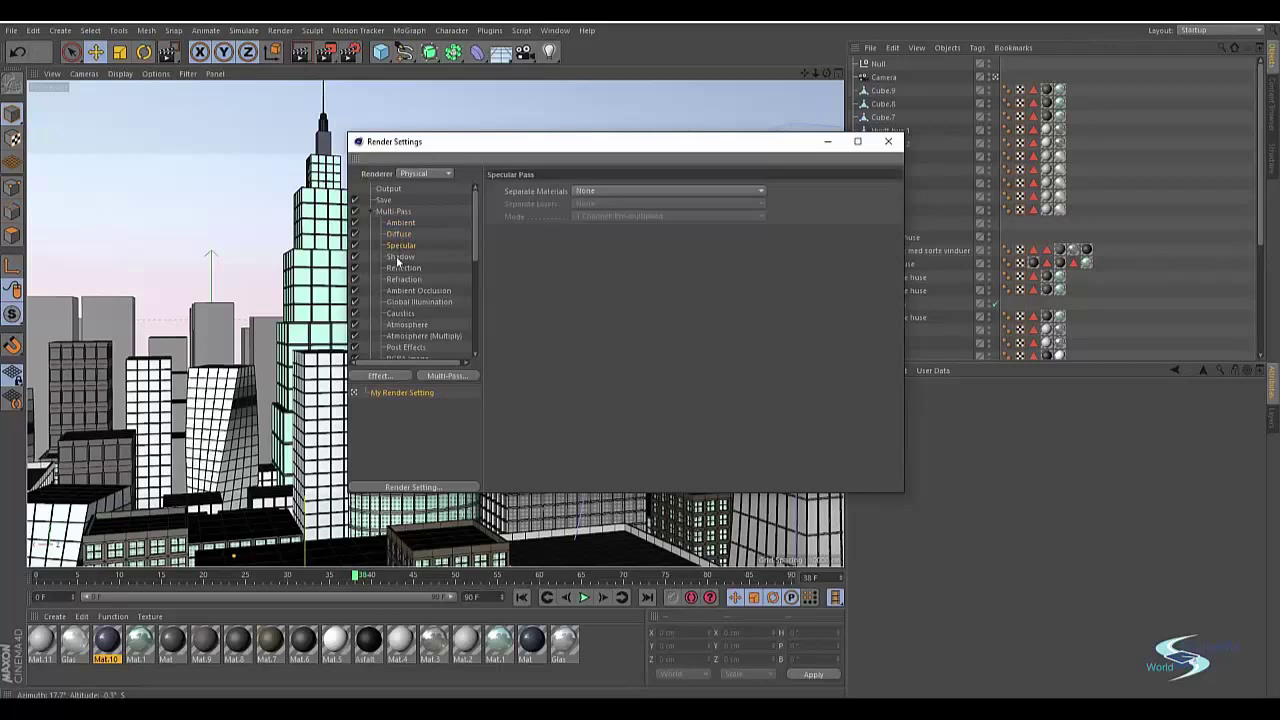
{"action": "left_click", "coordinate": [398, 258], "text": "ctrl"}
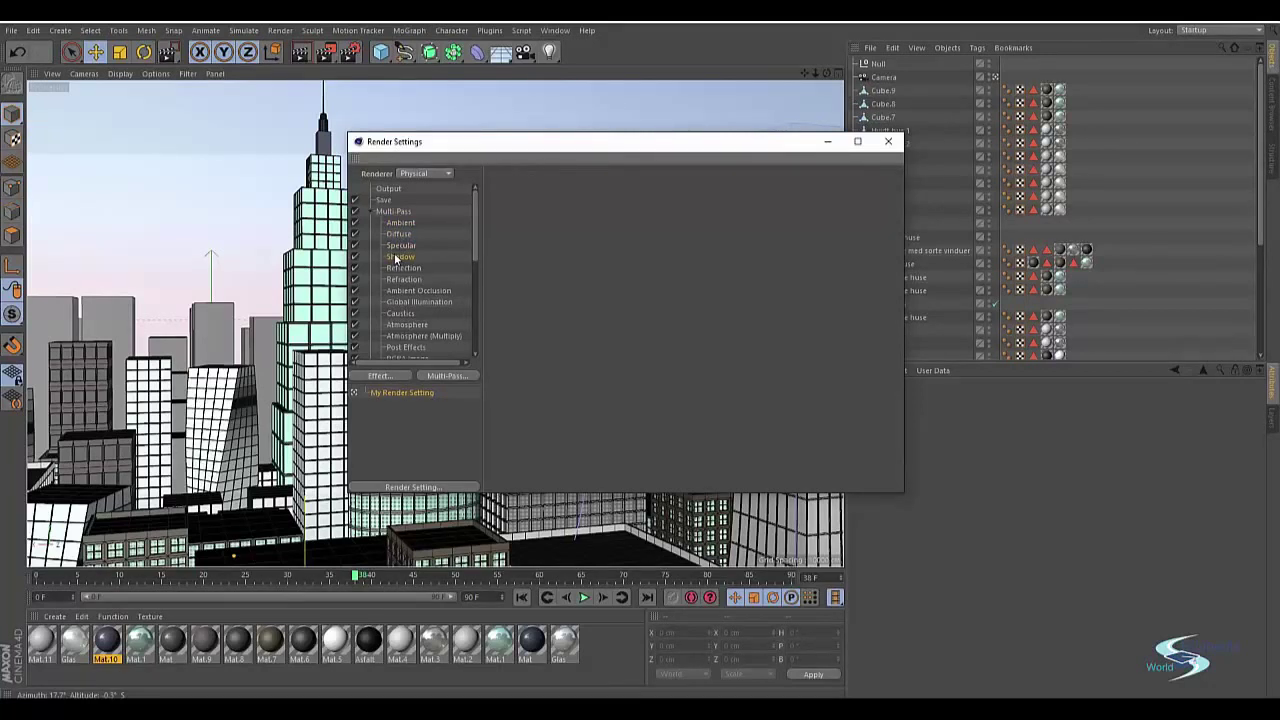
{"action": "left_click", "coordinate": [403, 223], "text": "ctrl"}
Step: Set the save format of both the regular image and the multi-pass image to PNG
{"action": "left_click", "coordinate": [385, 201]}
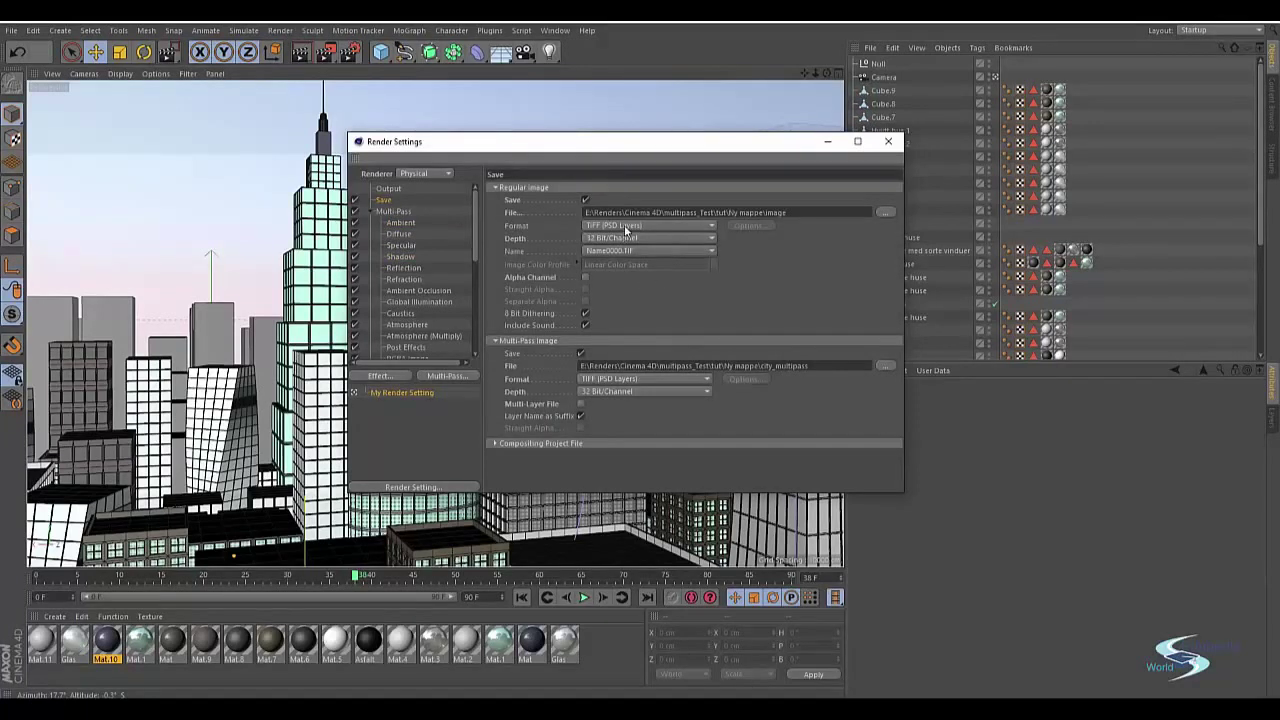
{"action": "left_click", "coordinate": [606, 226]}
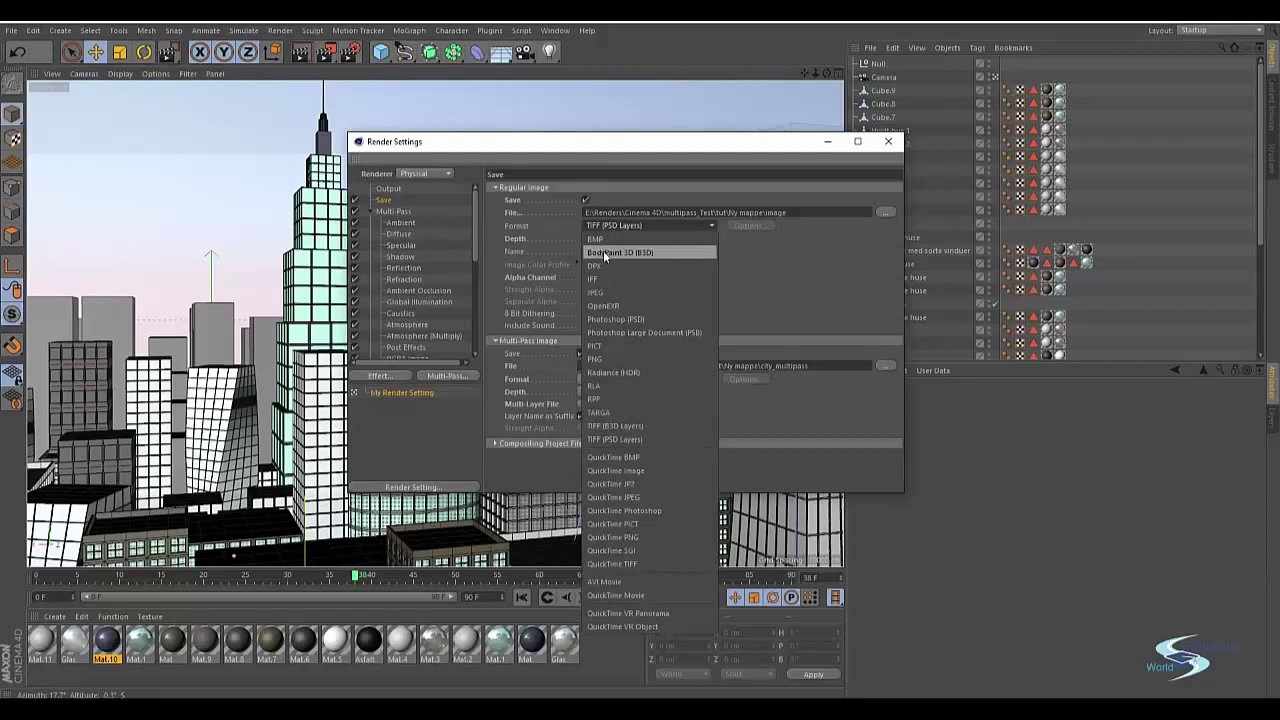
{"action": "left_click", "coordinate": [615, 359]}
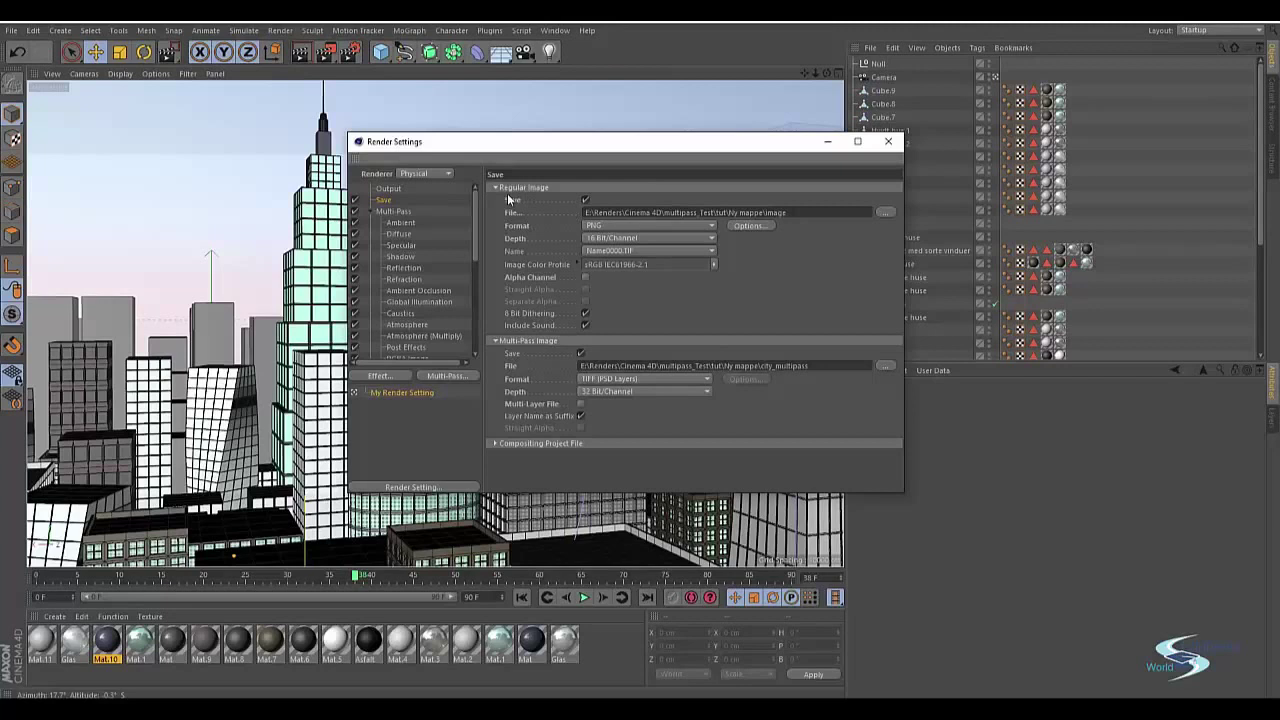
{"action": "left_click", "coordinate": [624, 384]}
{"action": "left_click", "coordinate": [626, 449]}
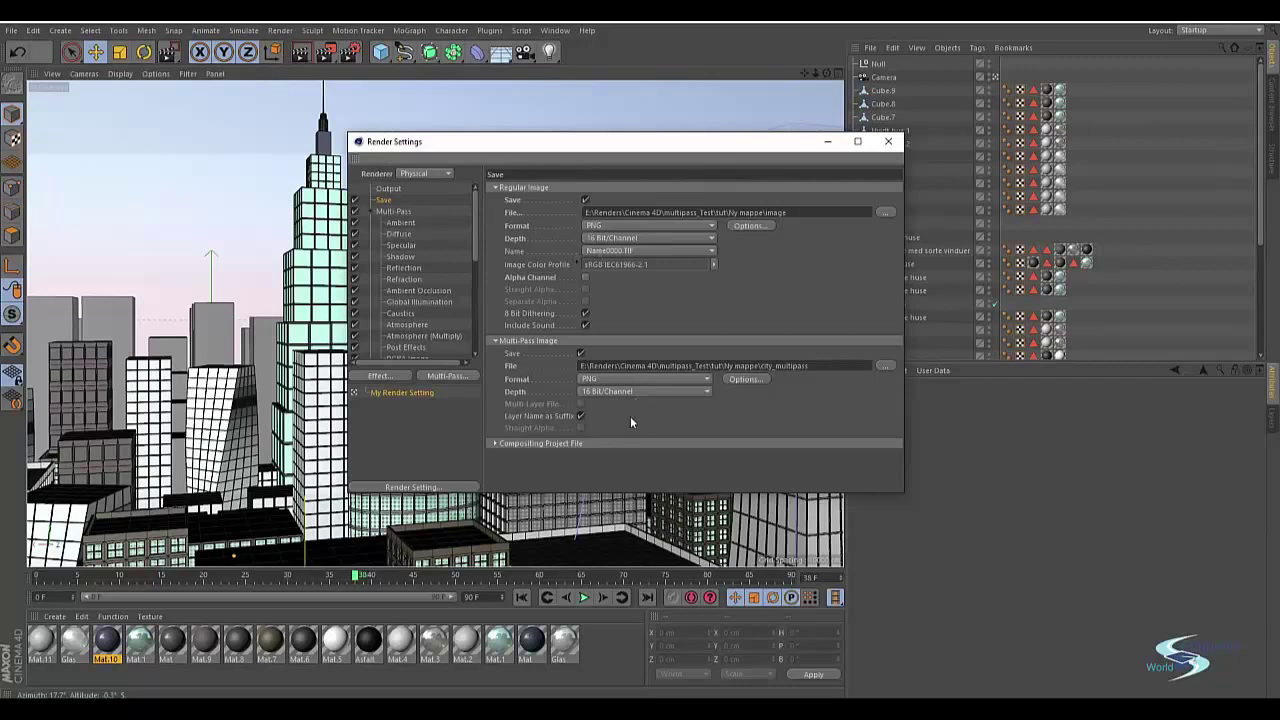
Step: Expand the Compositing Project File options and review them together with the pass list and the save settings
{"action": "left_click", "coordinate": [538, 444]}
{"action": "scroll", "coordinate": [775, 420], "scroll_direction": "down", "scroll_amount": 2}
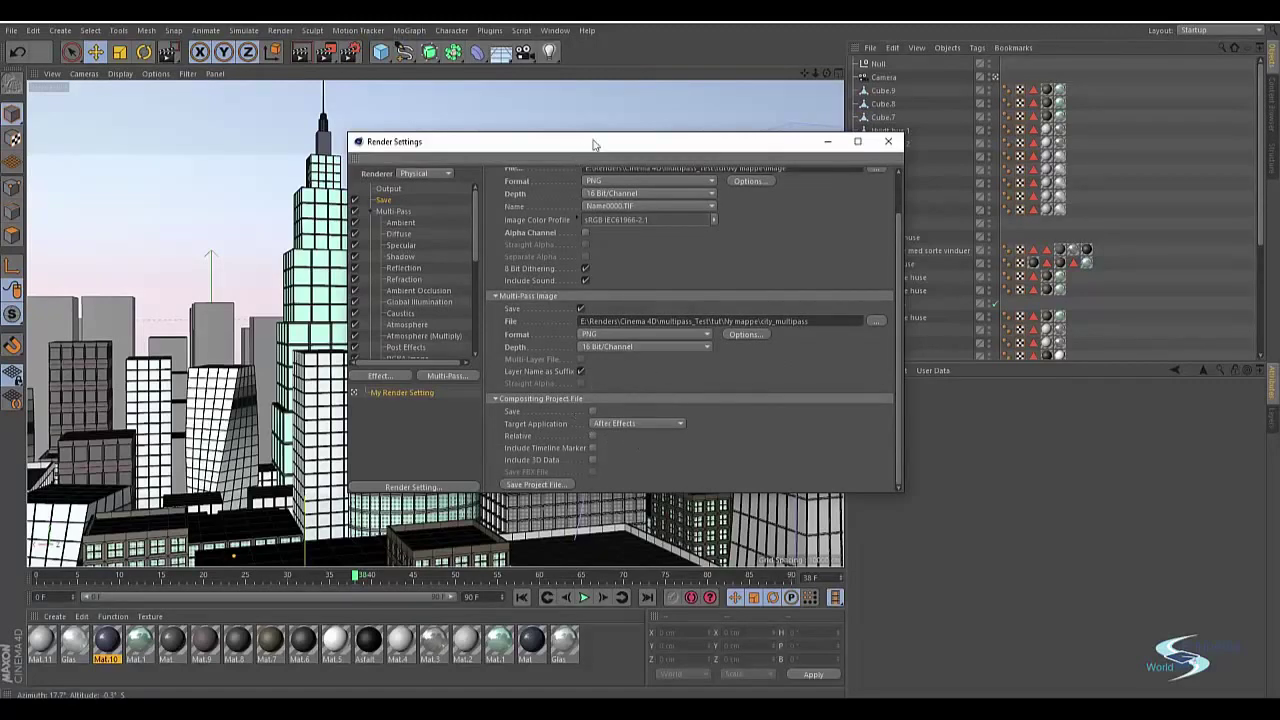
{"action": "left_click_drag", "start_coordinate": [597, 141], "coordinate": [493, 150]}
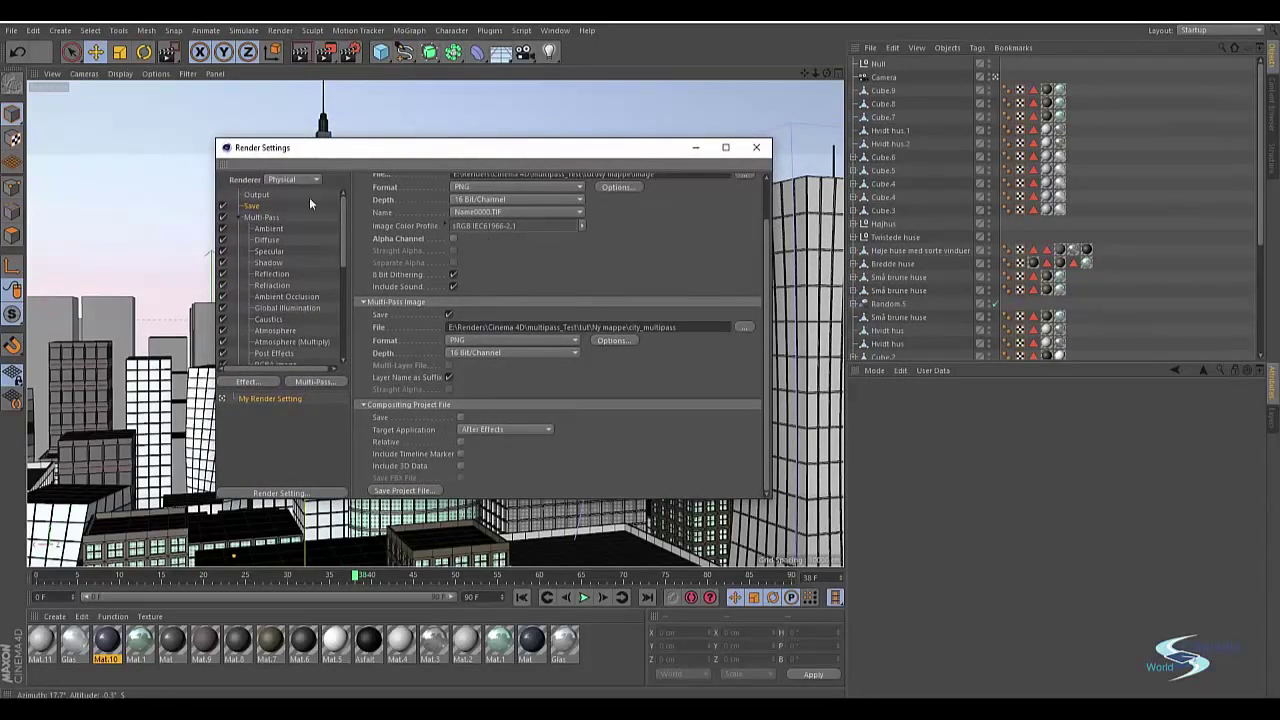
{"action": "left_click", "coordinate": [270, 229]}
{"action": "scroll", "coordinate": [273, 305], "scroll_direction": "down", "scroll_amount": 5}
{"action": "scroll", "coordinate": [290, 295], "scroll_direction": "up", "scroll_amount": 4}
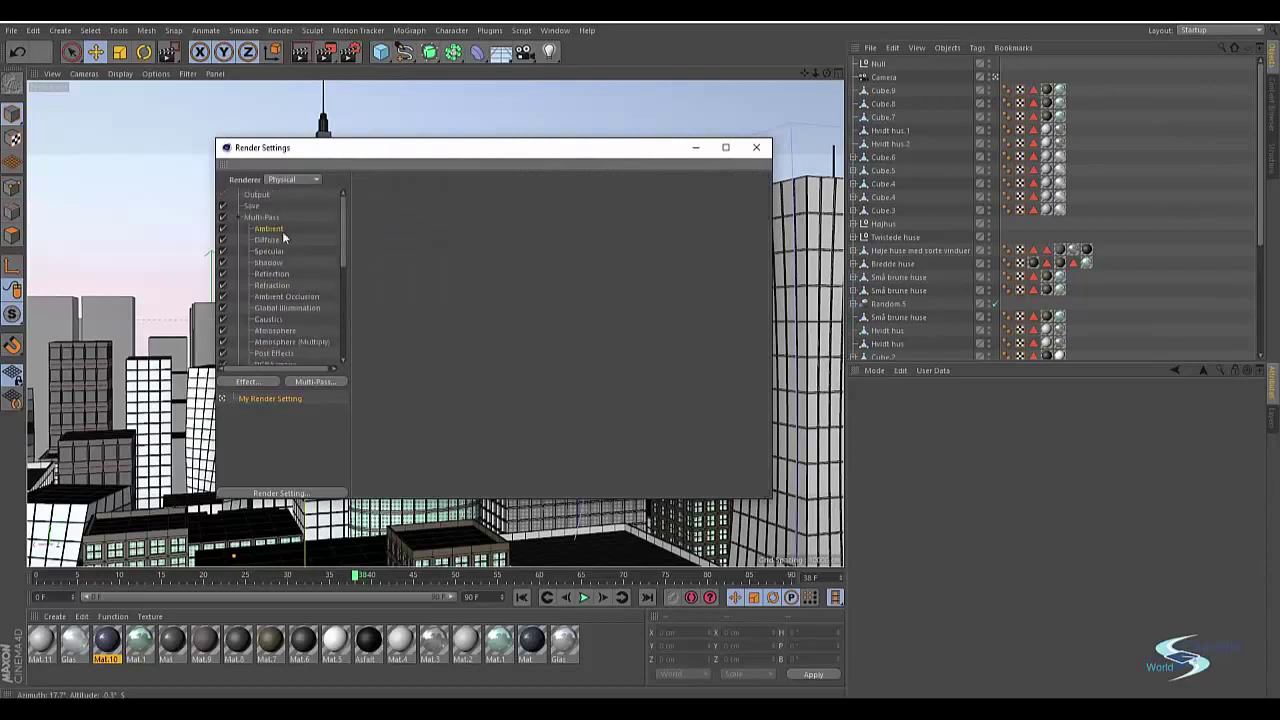
{"action": "left_click", "coordinate": [252, 207]}
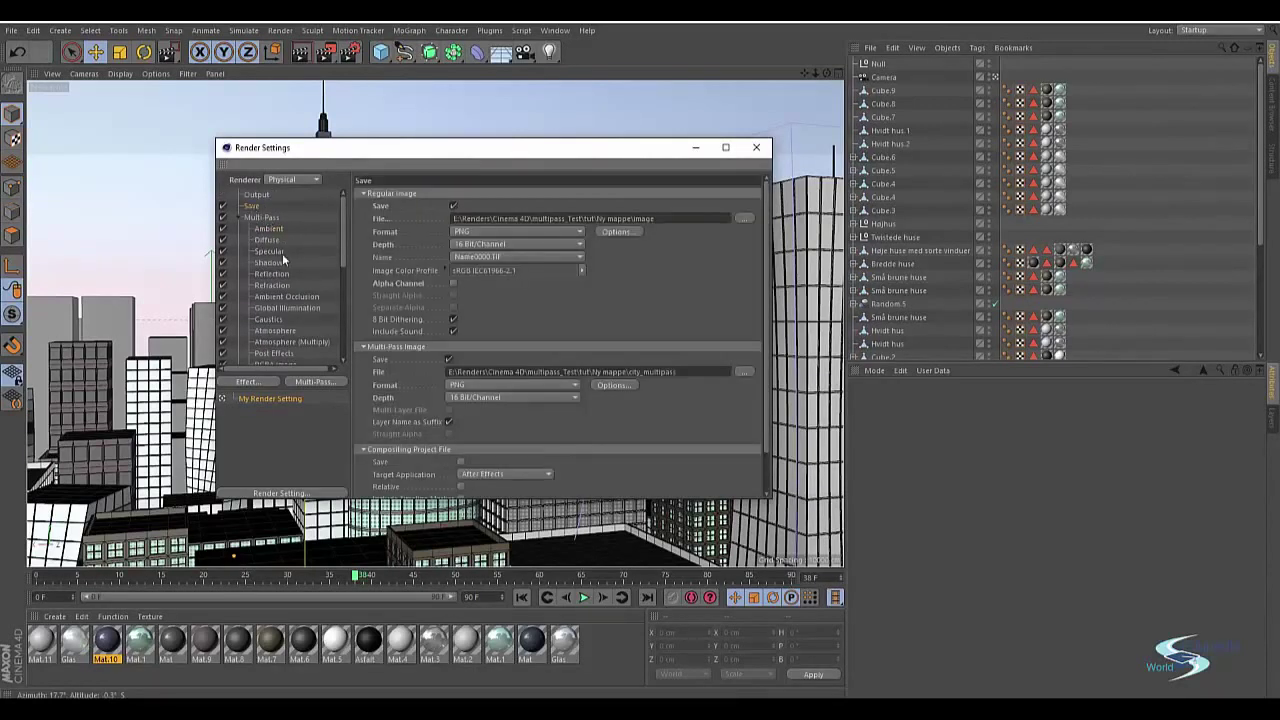
{"action": "scroll", "coordinate": [637, 436], "scroll_direction": "down", "scroll_amount": 2}
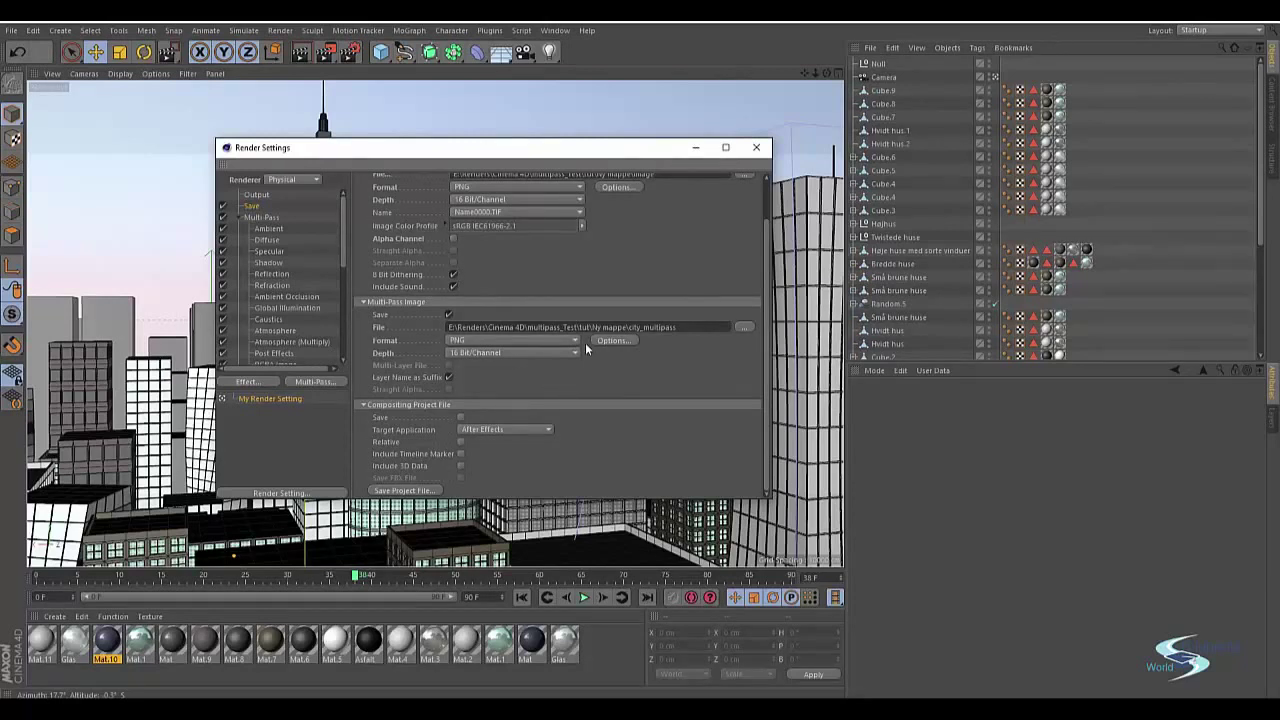
{"action": "scroll", "coordinate": [583, 350], "scroll_direction": "up", "scroll_amount": 2}
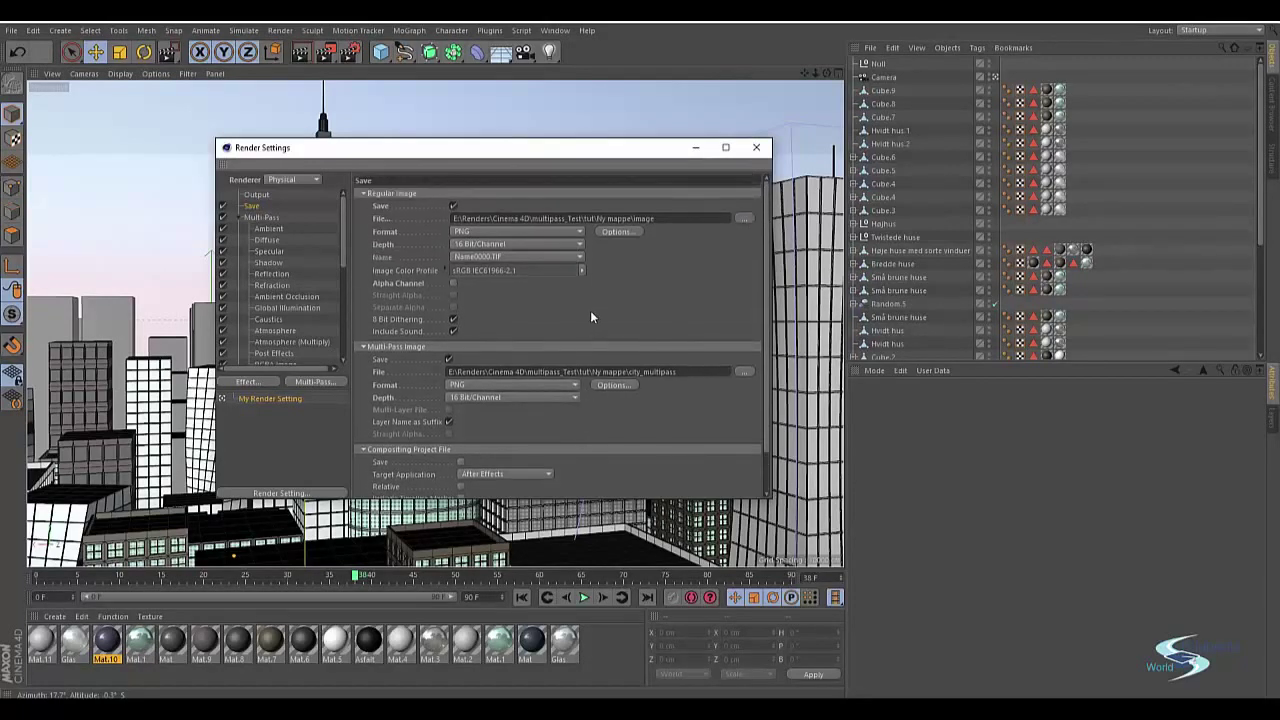
{"action": "scroll", "coordinate": [605, 277], "scroll_direction": "up", "scroll_amount": 3}
Step: Render the scene to the Picture Viewer and display the full image instead of the single Diffuse pass
{"action": "left_click_drag", "start_coordinate": [386, 150], "coordinate": [484, 141]}
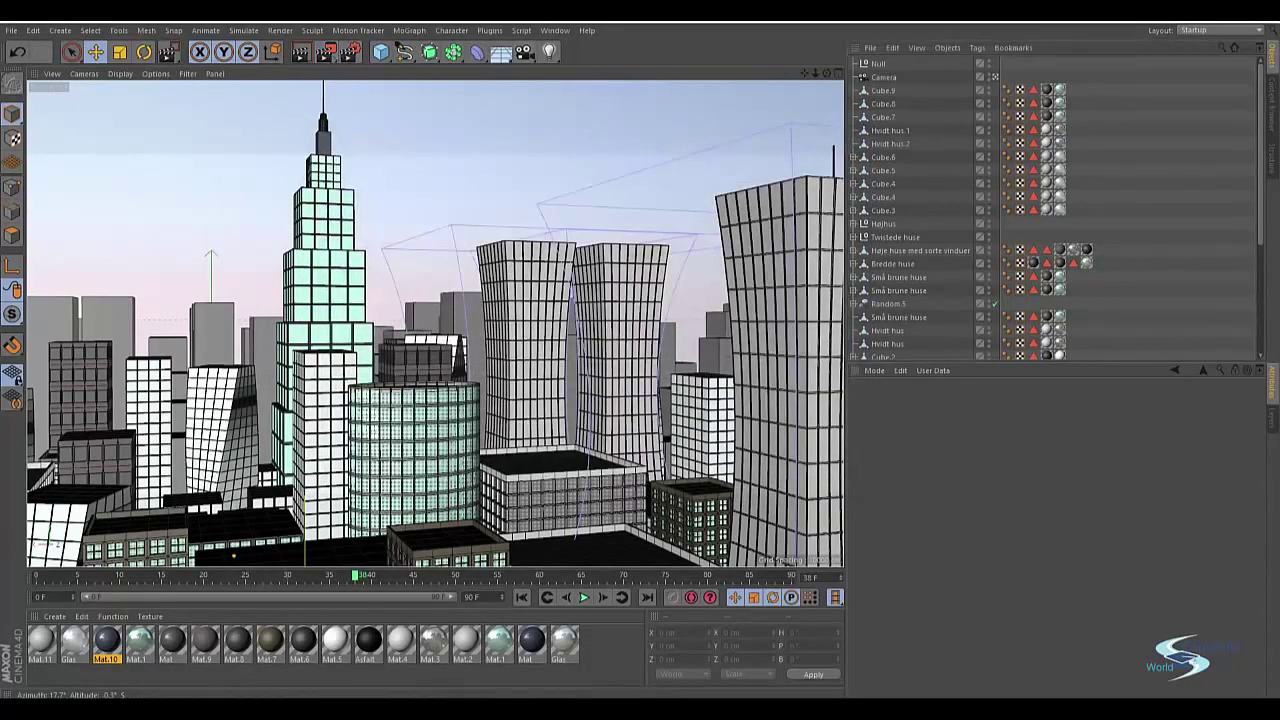
{"action": "key", "text": "shift+r"}
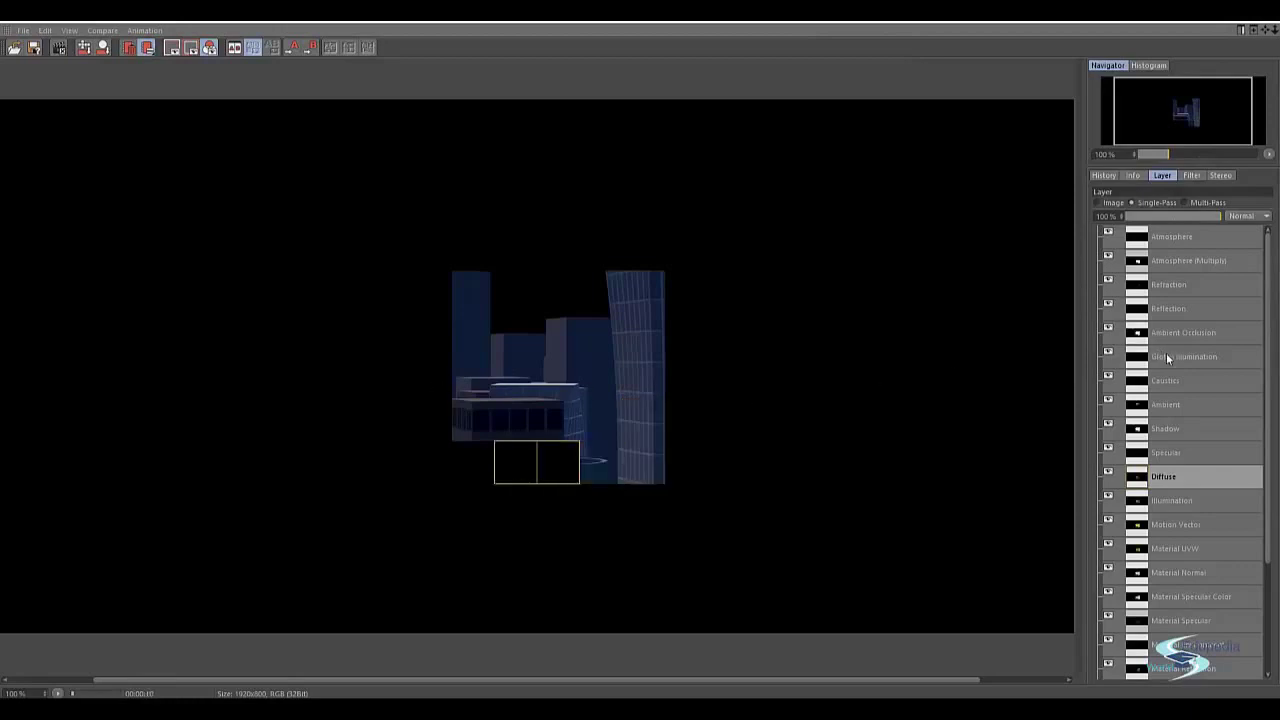
{"action": "left_click", "coordinate": [1097, 203]}
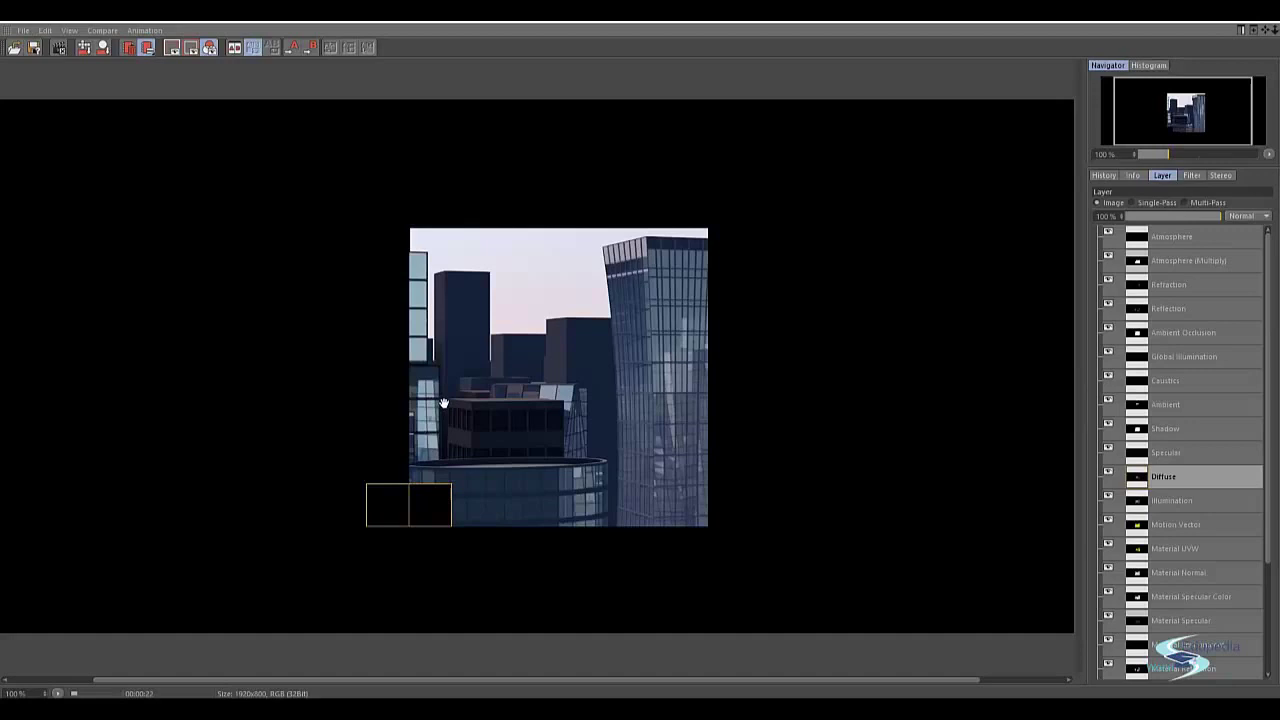
{"action": "scroll", "coordinate": [446, 409], "scroll_direction": "down", "scroll_amount": 1}
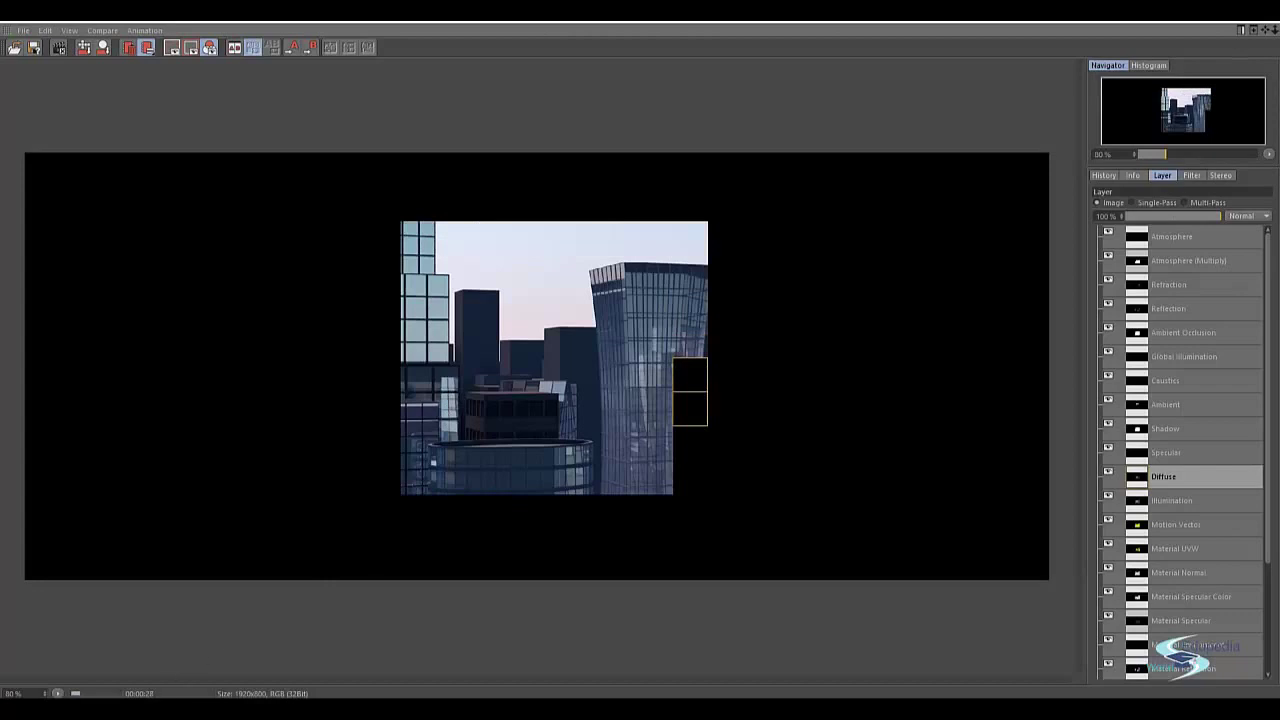
Step: Switch to the File Explorer window of the Ny mappe folder and move it over the render to view the saved pass files
{"action": "mouse_move", "coordinate": [56, 708]}
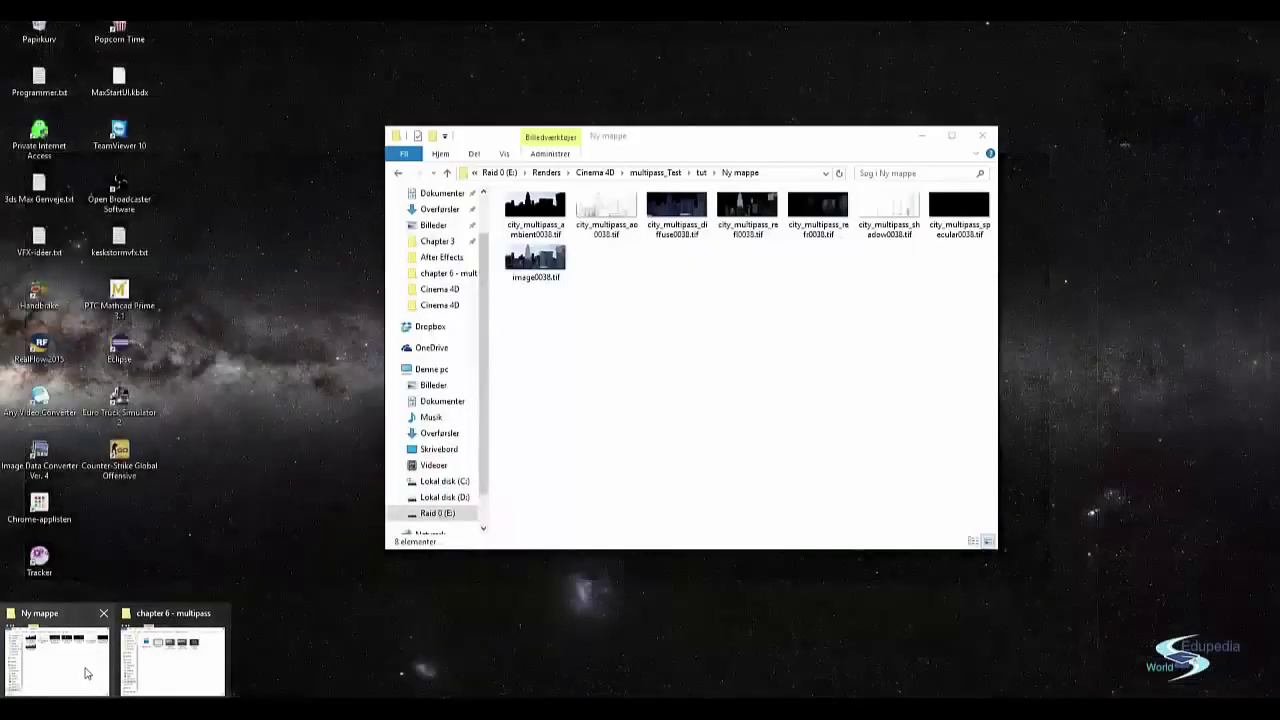
{"action": "left_click", "coordinate": [86, 673]}
{"action": "left_click_drag", "start_coordinate": [800, 148], "coordinate": [672, 200]}
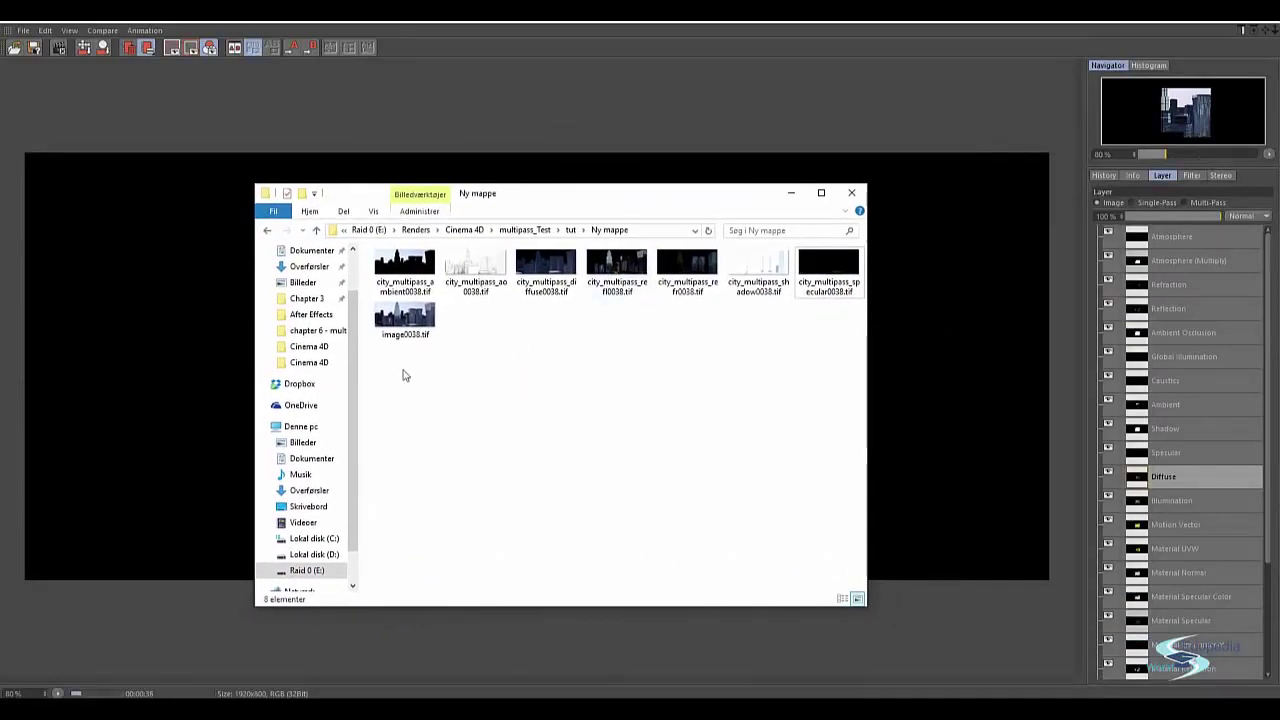
Step: Delete all the rendered pass files from the Ny mappe folder and close the folder window
{"action": "left_click_drag", "start_coordinate": [403, 375], "coordinate": [836, 328]}
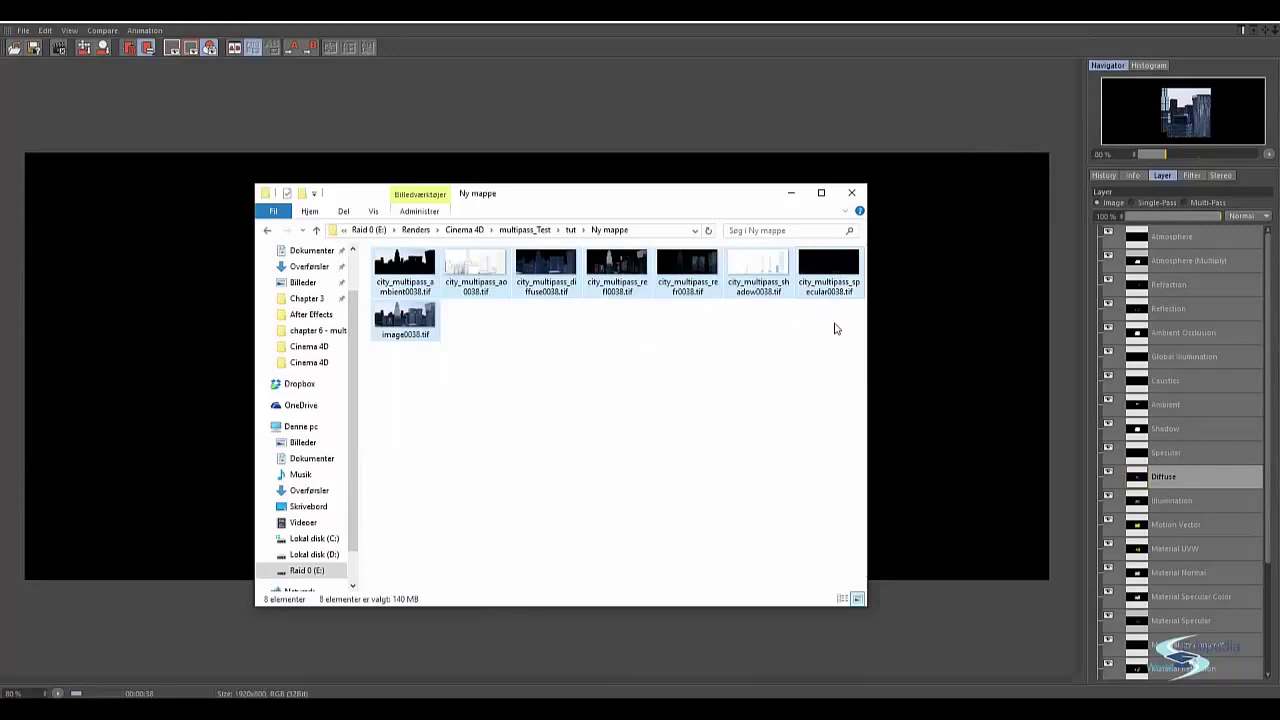
{"action": "key", "text": "Delete"}
{"action": "key", "text": "Return"}
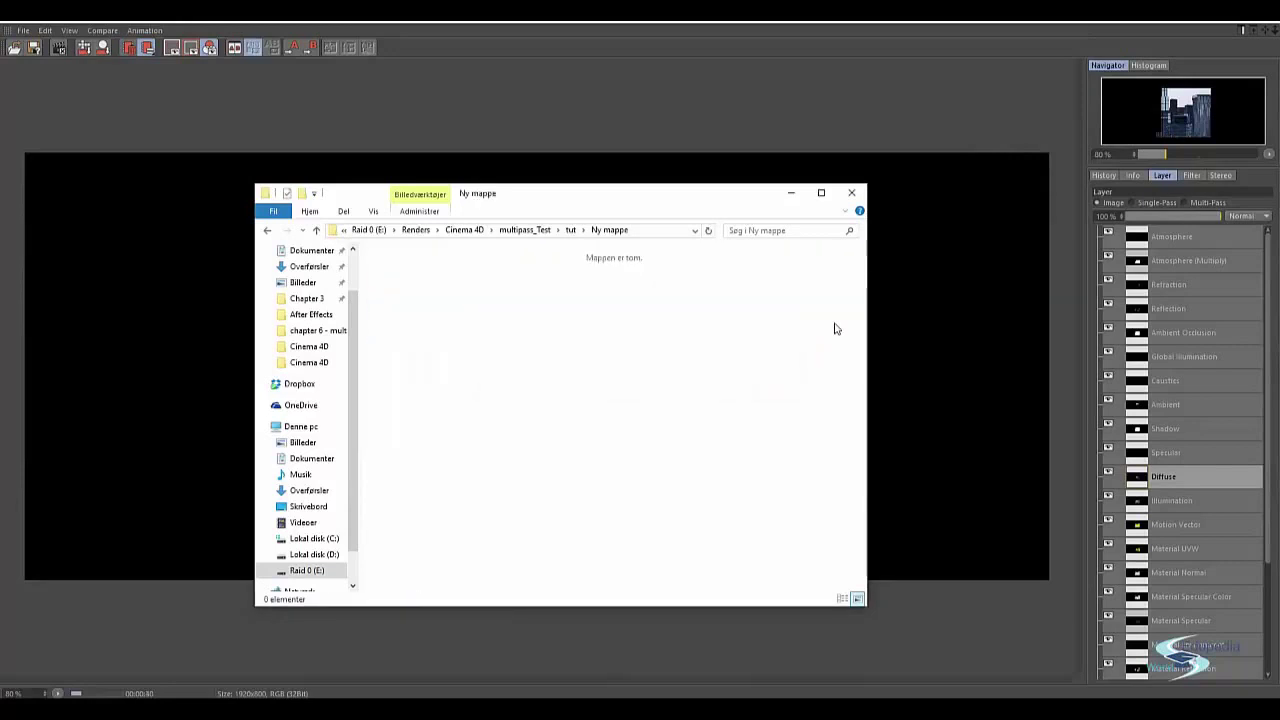
{"action": "left_click", "coordinate": [851, 193]}
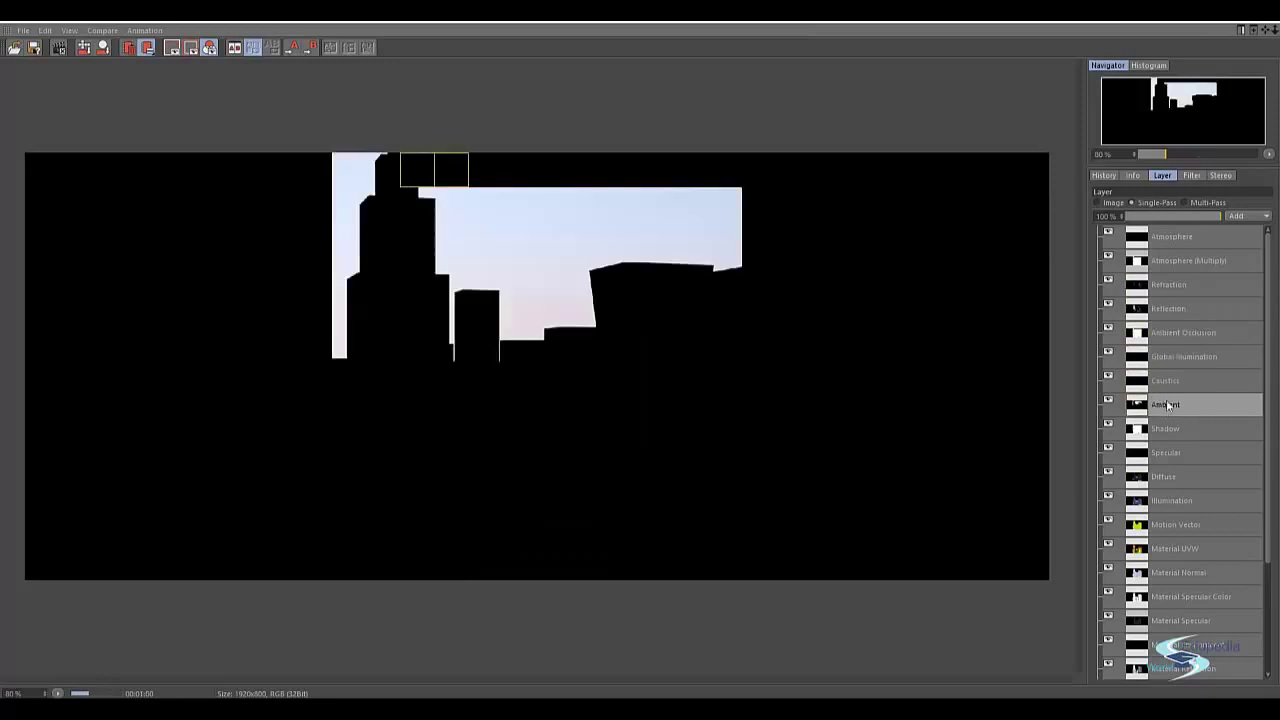
Step: View the Specular, Diffuse, Illumination, Motion Vector, Material UVW and Material Normal passes individually while the scene renders
{"action": "scroll", "coordinate": [1182, 370], "scroll_direction": "down", "scroll_amount": 2}
{"action": "left_click", "coordinate": [1172, 370]}
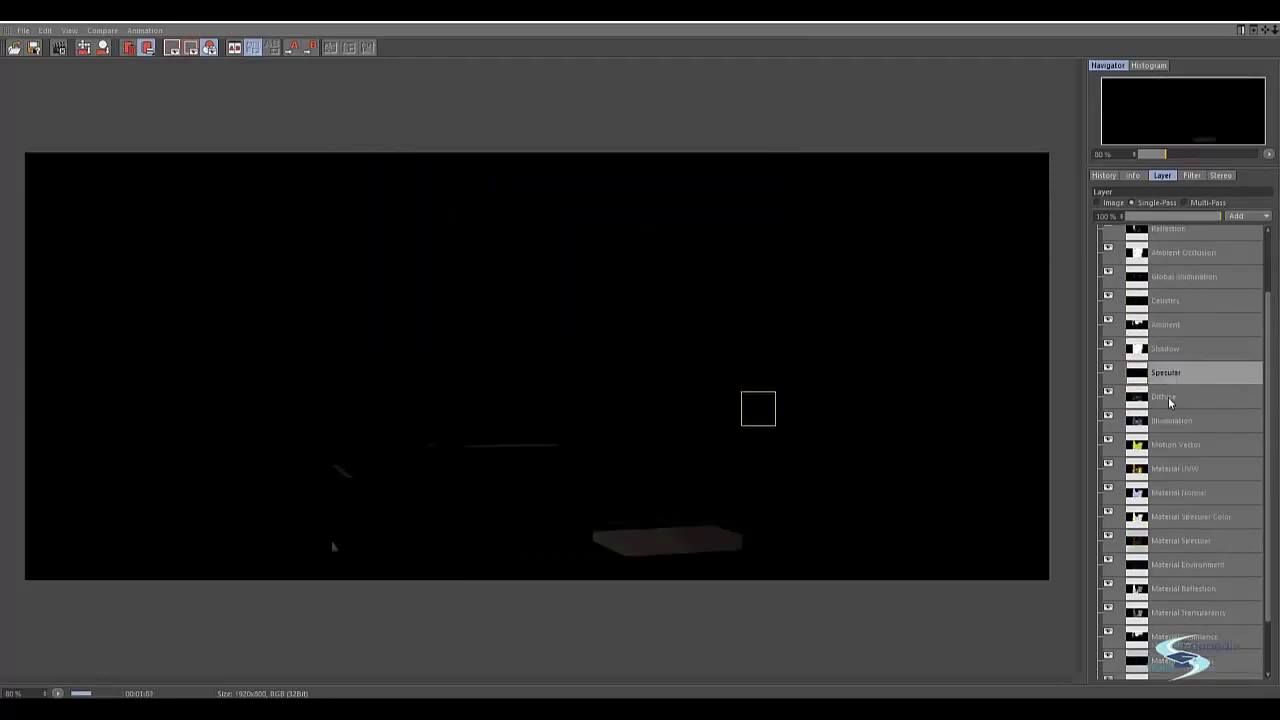
{"action": "left_click", "coordinate": [1168, 396]}
{"action": "left_click", "coordinate": [1170, 421]}
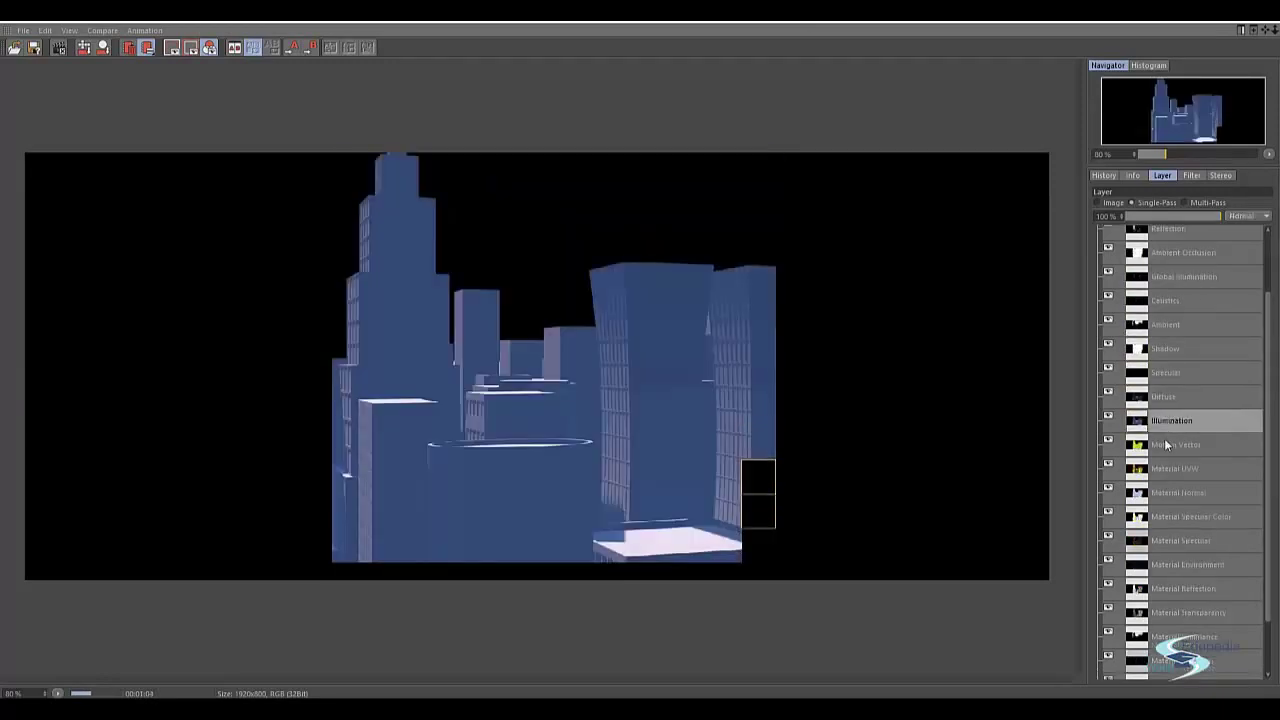
{"action": "left_click", "coordinate": [1164, 445]}
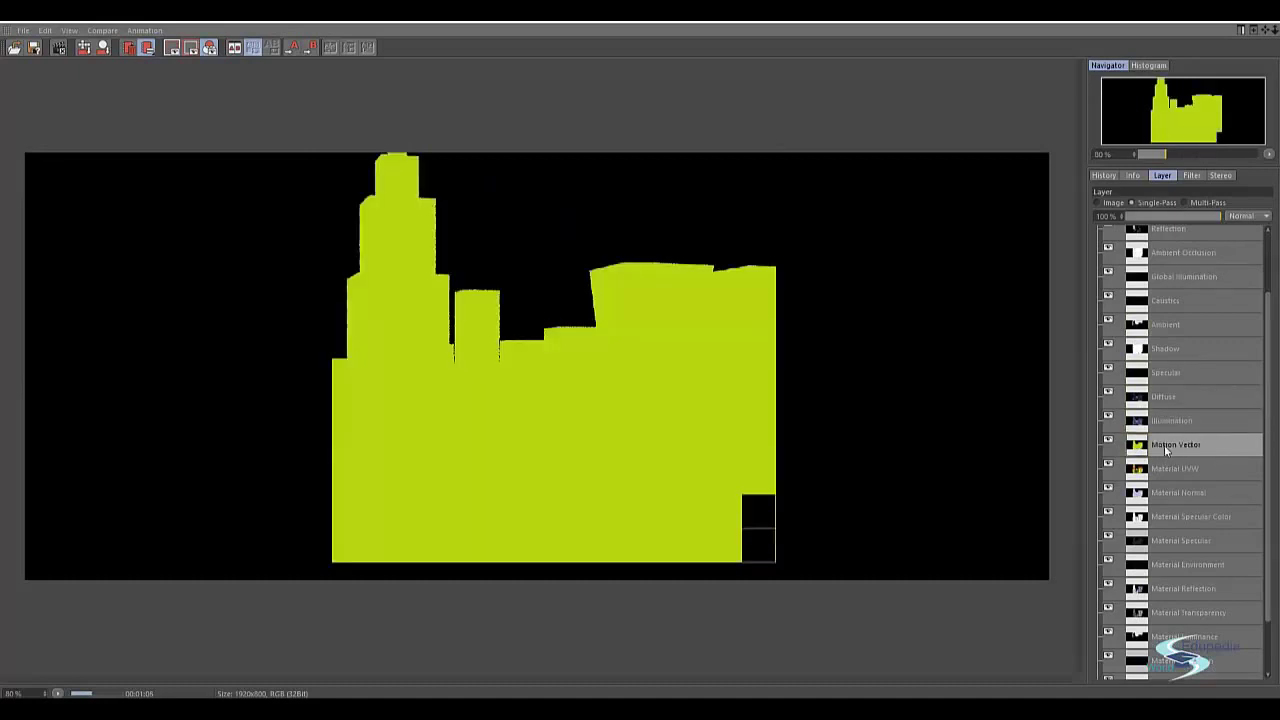
{"action": "left_click", "coordinate": [1165, 468]}
{"action": "left_click", "coordinate": [1166, 494]}
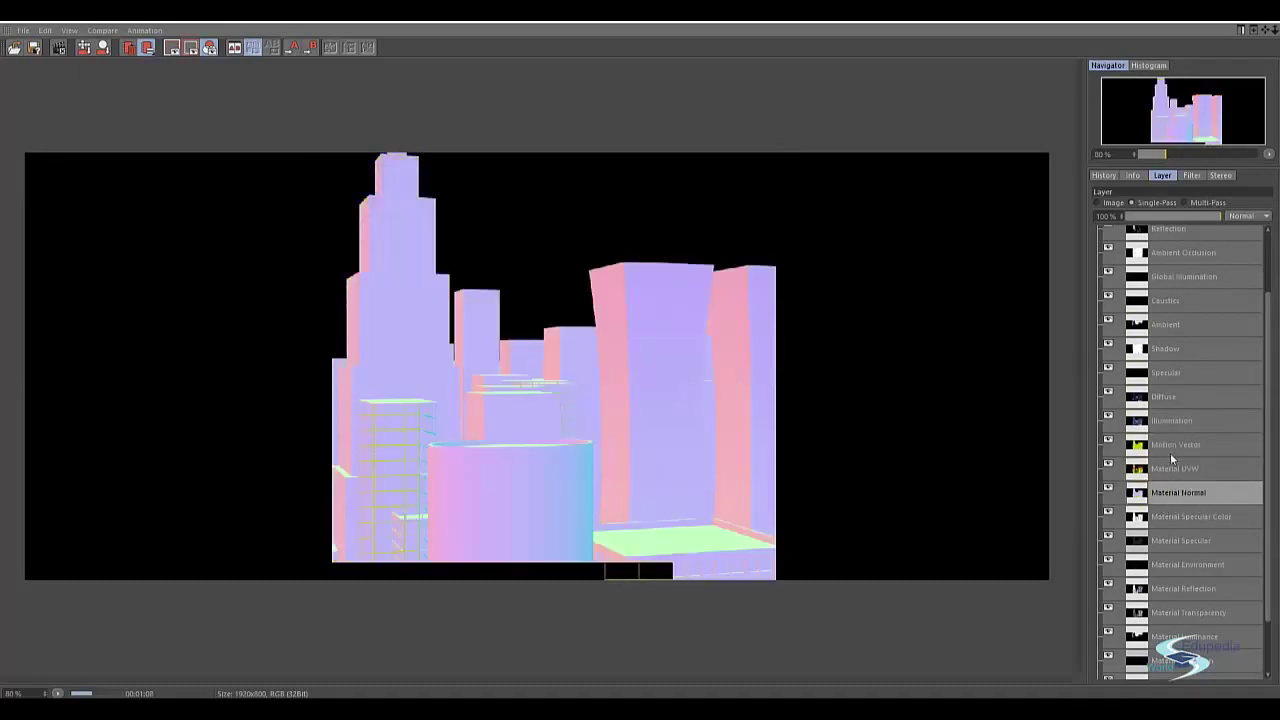
Step: View the Material Specular Color, Specular, Environment, Reflection, Transparency and Luminance passes one after another
{"action": "scroll", "coordinate": [1172, 448], "scroll_direction": "down", "scroll_amount": 2}
{"action": "left_click", "coordinate": [1171, 451]}
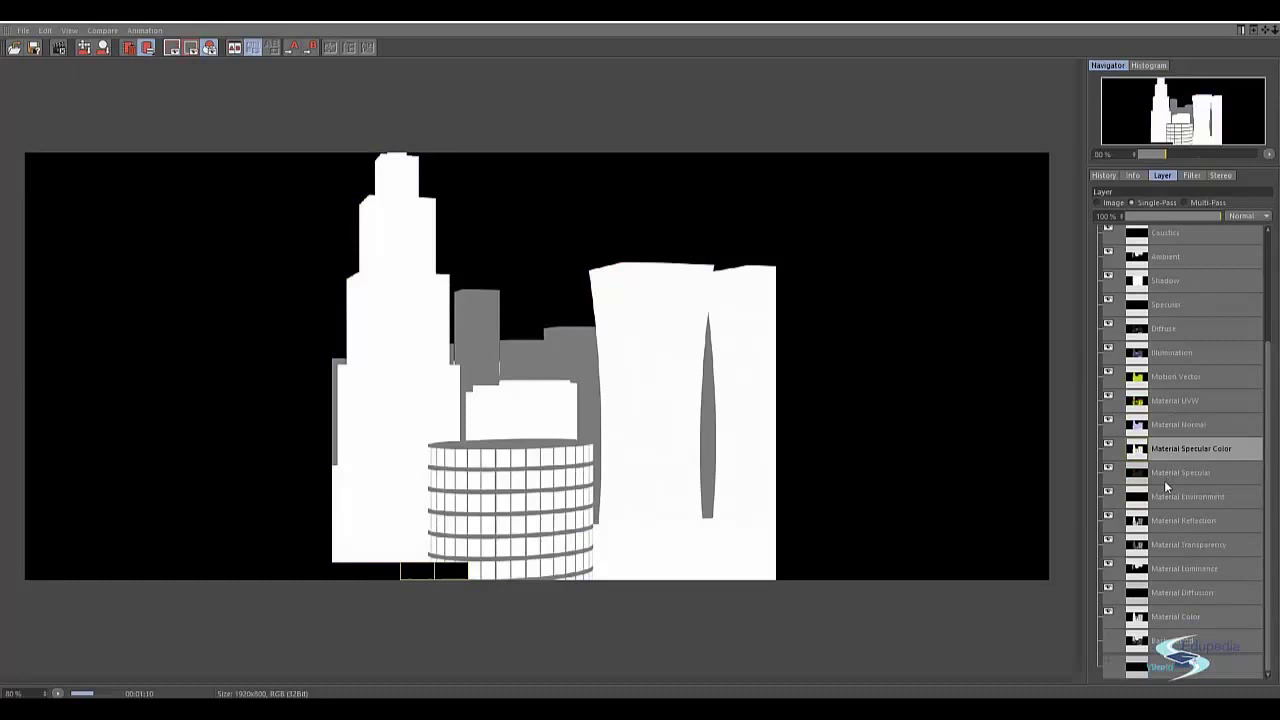
{"action": "left_click", "coordinate": [1164, 481]}
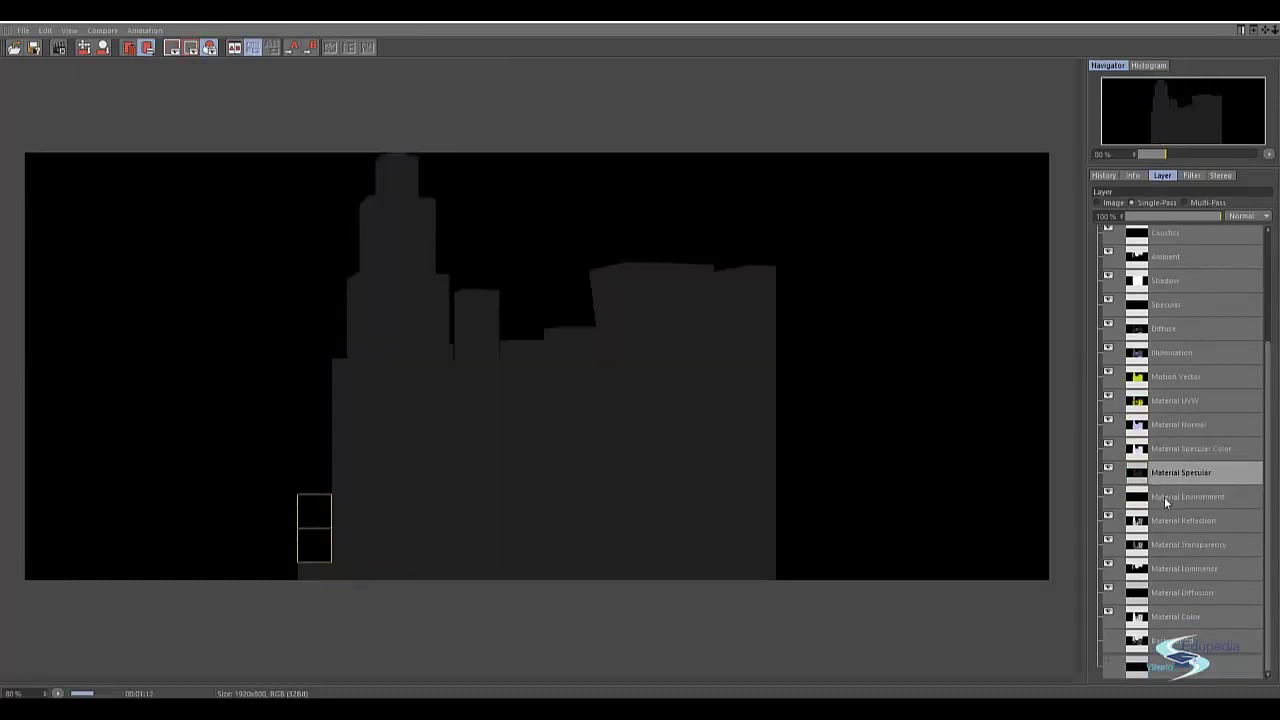
{"action": "left_click", "coordinate": [1164, 498]}
{"action": "left_click", "coordinate": [1167, 520]}
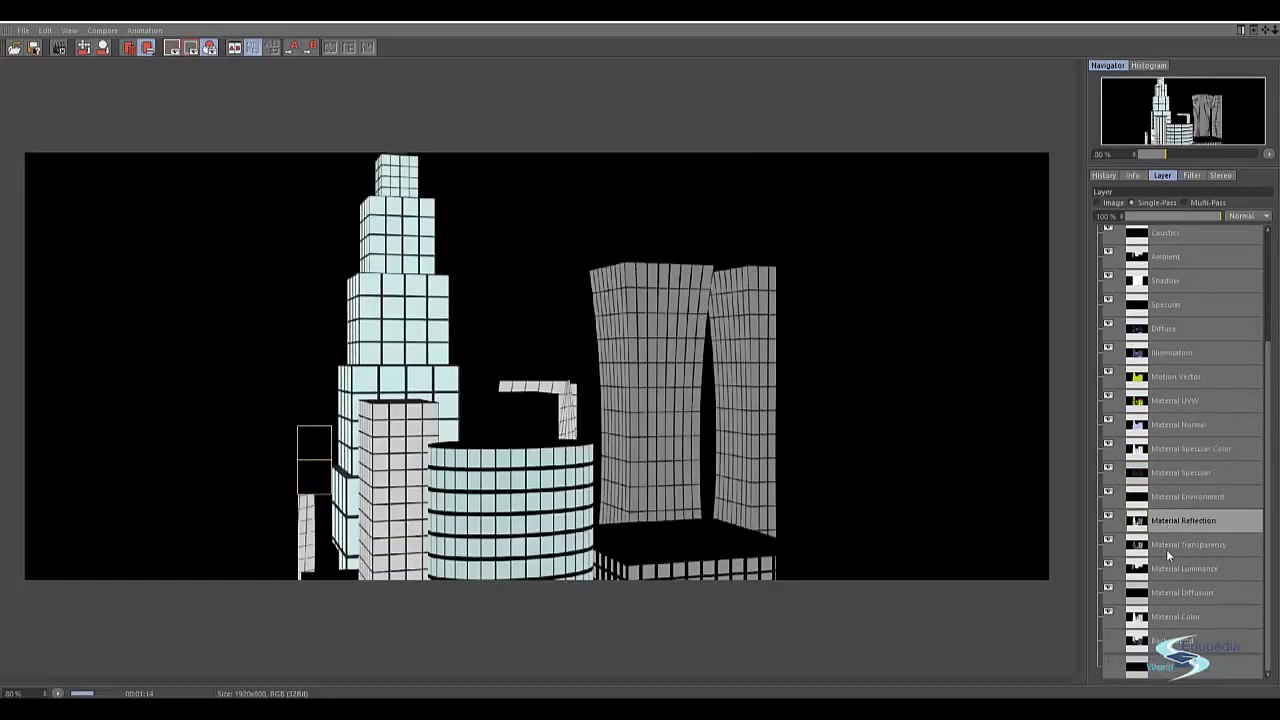
{"action": "left_click", "coordinate": [1166, 547]}
{"action": "left_click", "coordinate": [1156, 569]}
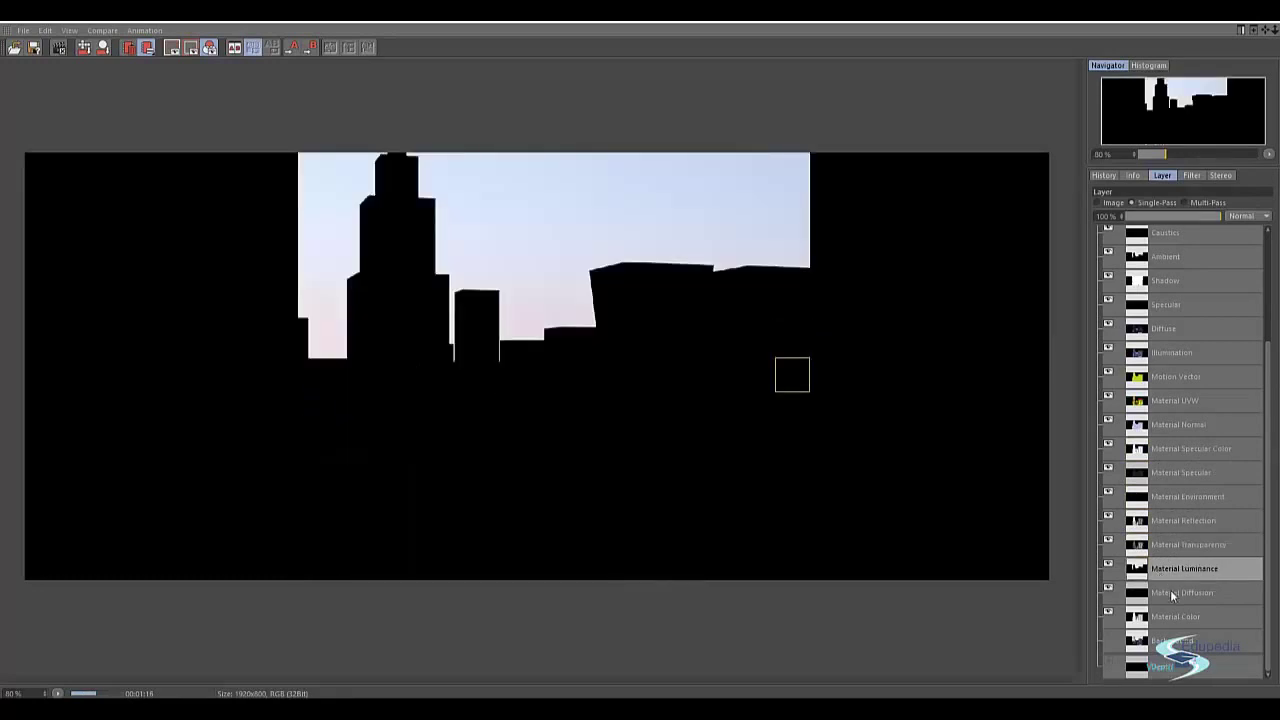
Step: View the Material Diffusion, Material Color, Background and Depth passes, then return to the Background pass
{"action": "left_click", "coordinate": [1171, 592]}
{"action": "left_click", "coordinate": [1173, 616]}
{"action": "left_click", "coordinate": [1173, 640]}
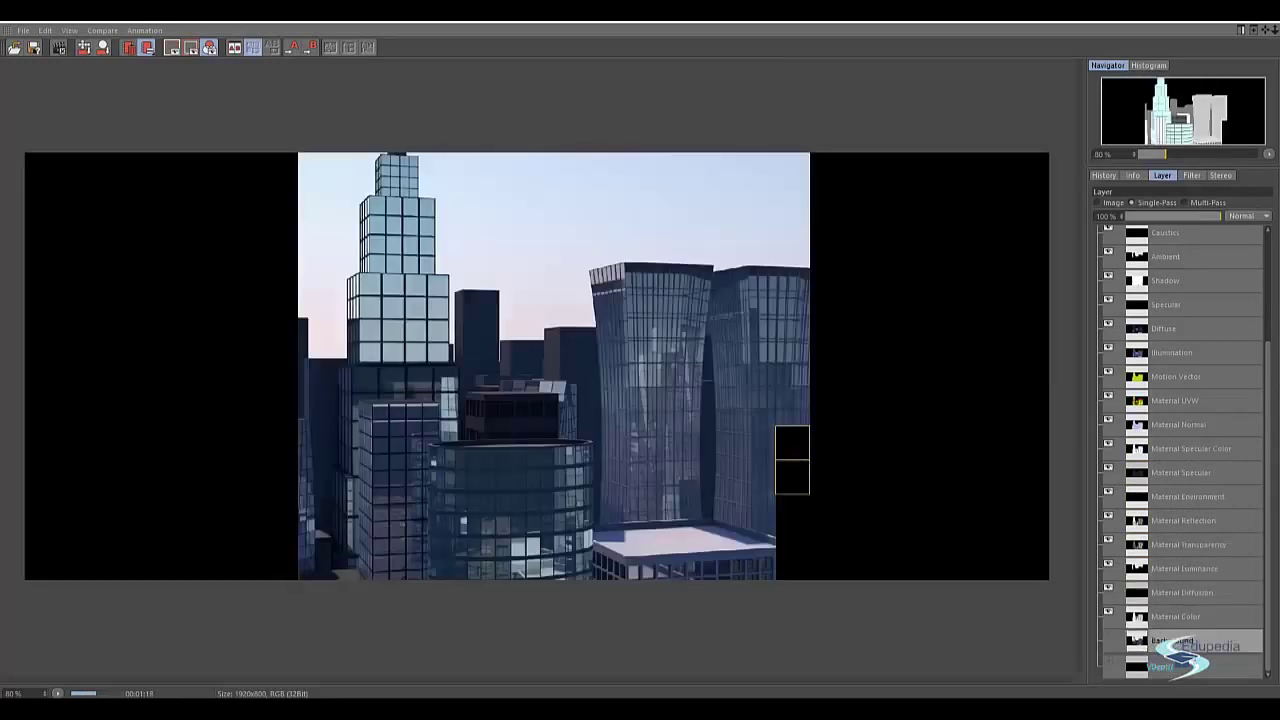
{"action": "left_click", "coordinate": [1165, 668]}
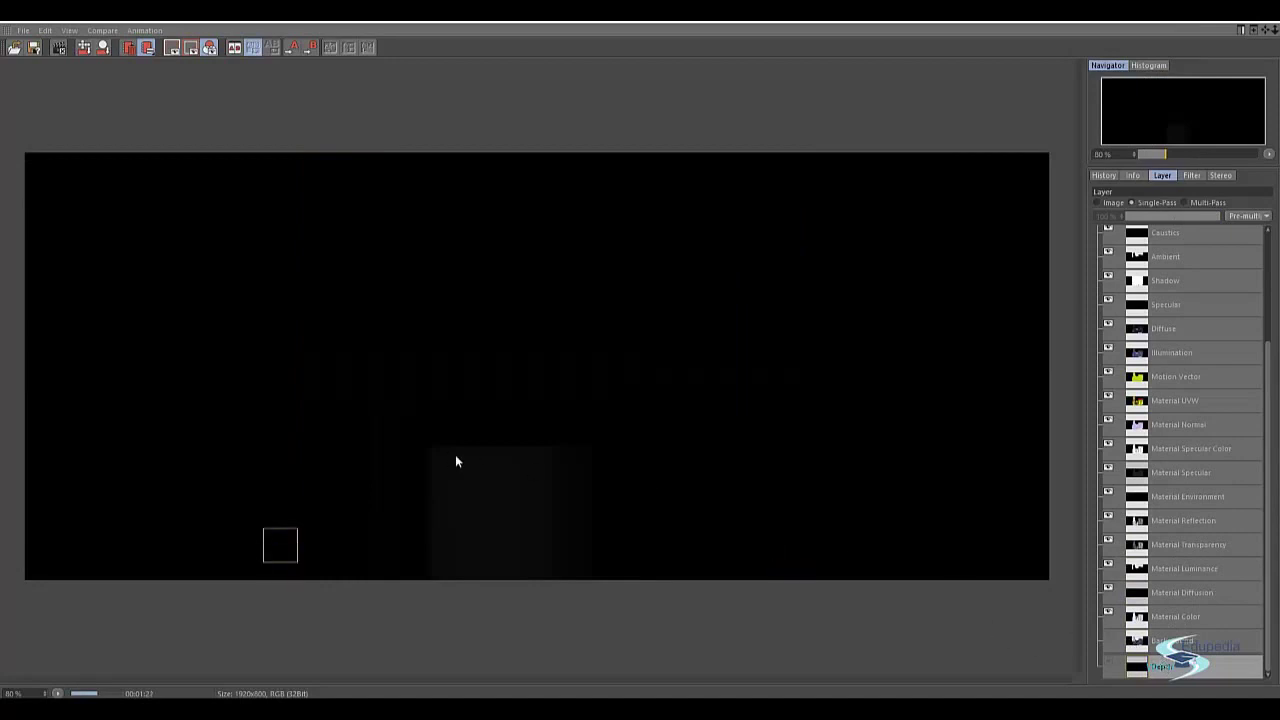
{"action": "left_click", "coordinate": [1183, 643]}
{"action": "scroll", "coordinate": [1185, 560], "scroll_direction": "up", "scroll_amount": 2}
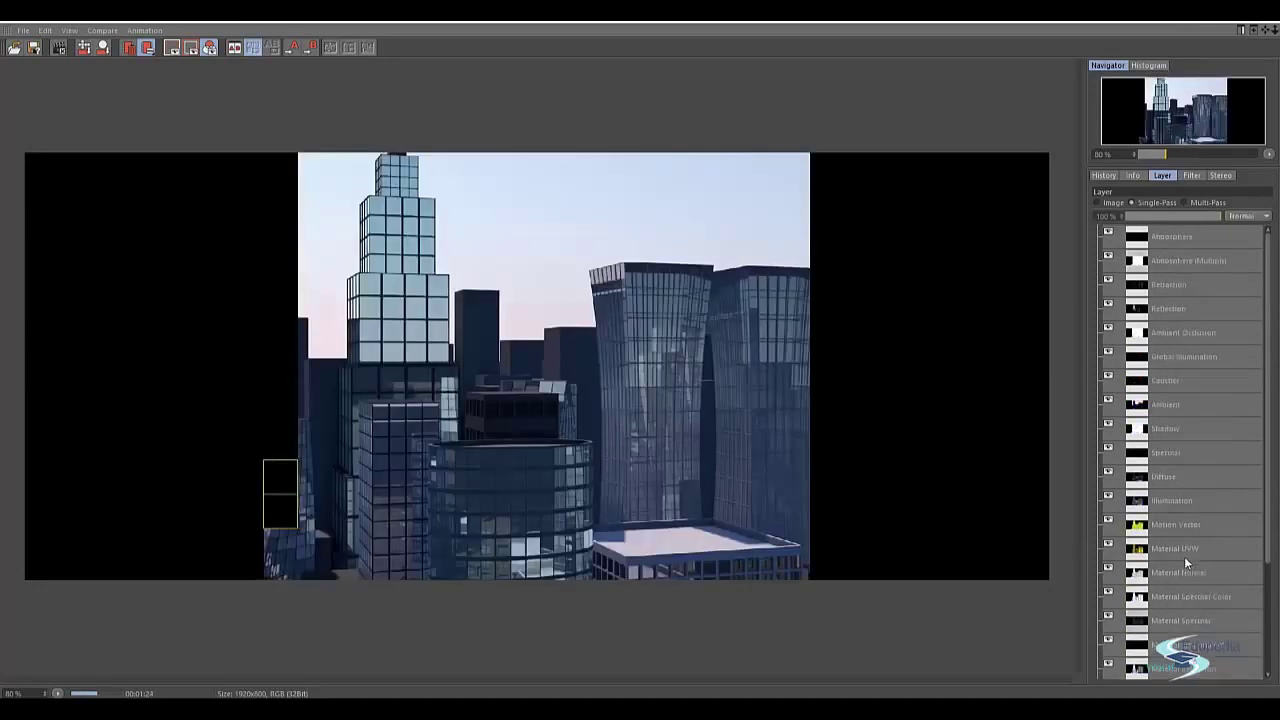
Step: Display the full image instead of a single pass and inspect the city render up close until it finishes
{"action": "left_click", "coordinate": [1112, 203]}
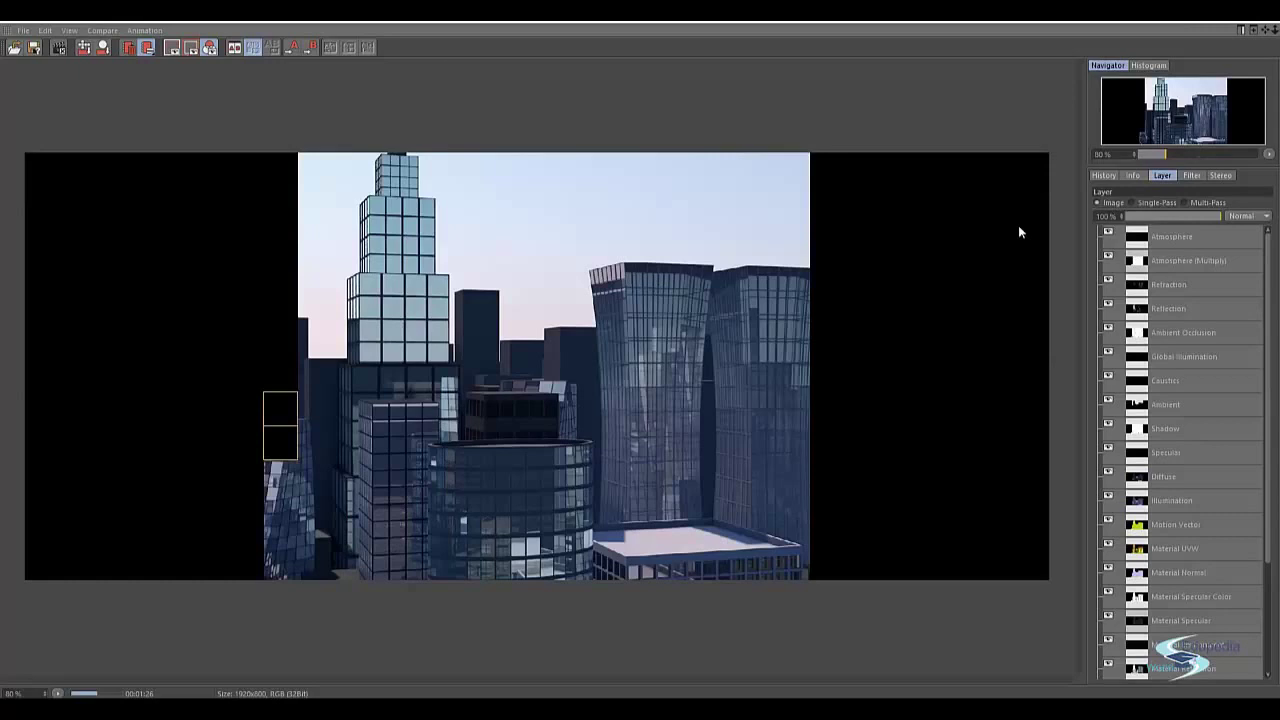
{"action": "scroll", "coordinate": [526, 344], "scroll_direction": "up", "scroll_amount": 1}
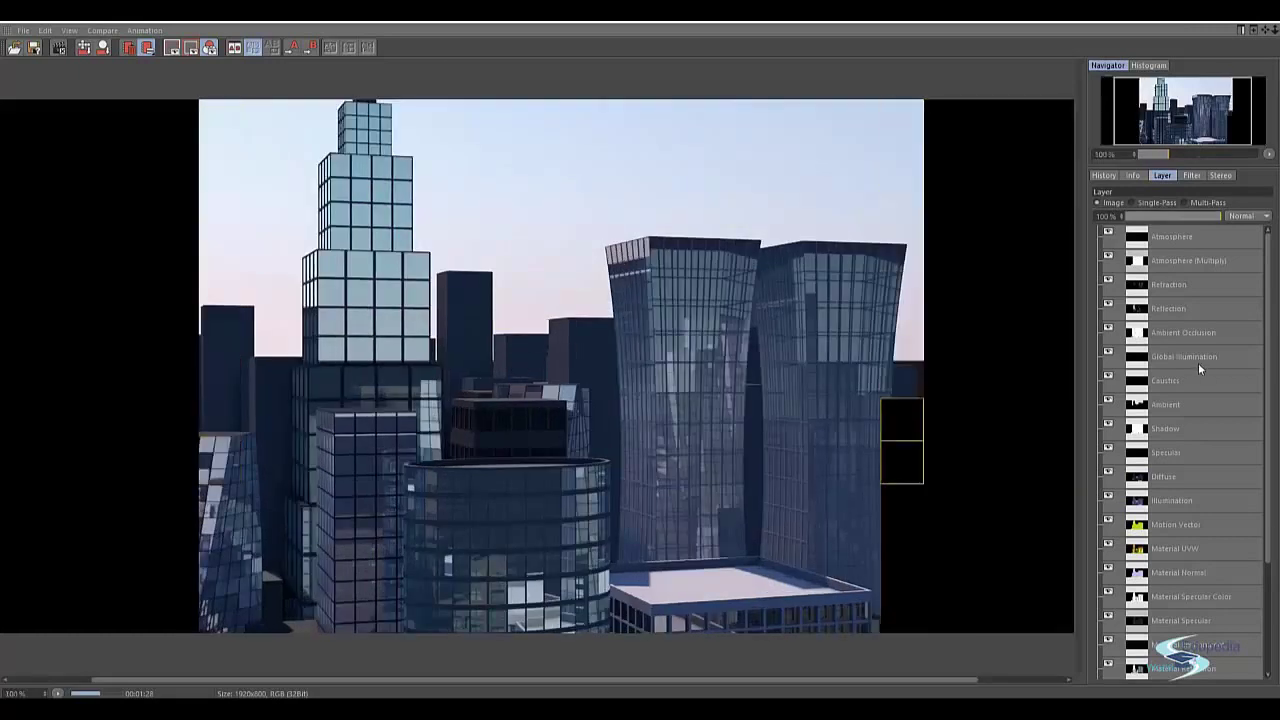
{"action": "left_click", "coordinate": [1103, 177]}
{"action": "left_click", "coordinate": [1163, 175]}
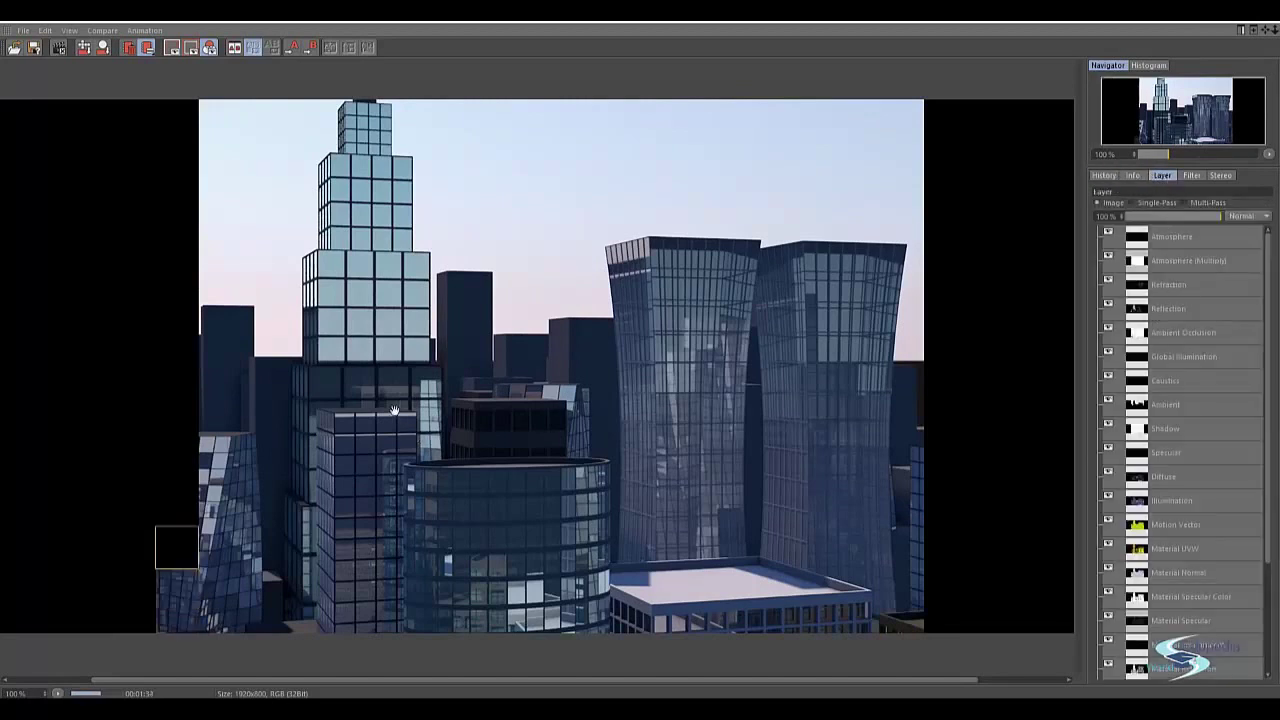
{"action": "scroll", "coordinate": [394, 409], "scroll_direction": "down", "scroll_amount": 2}
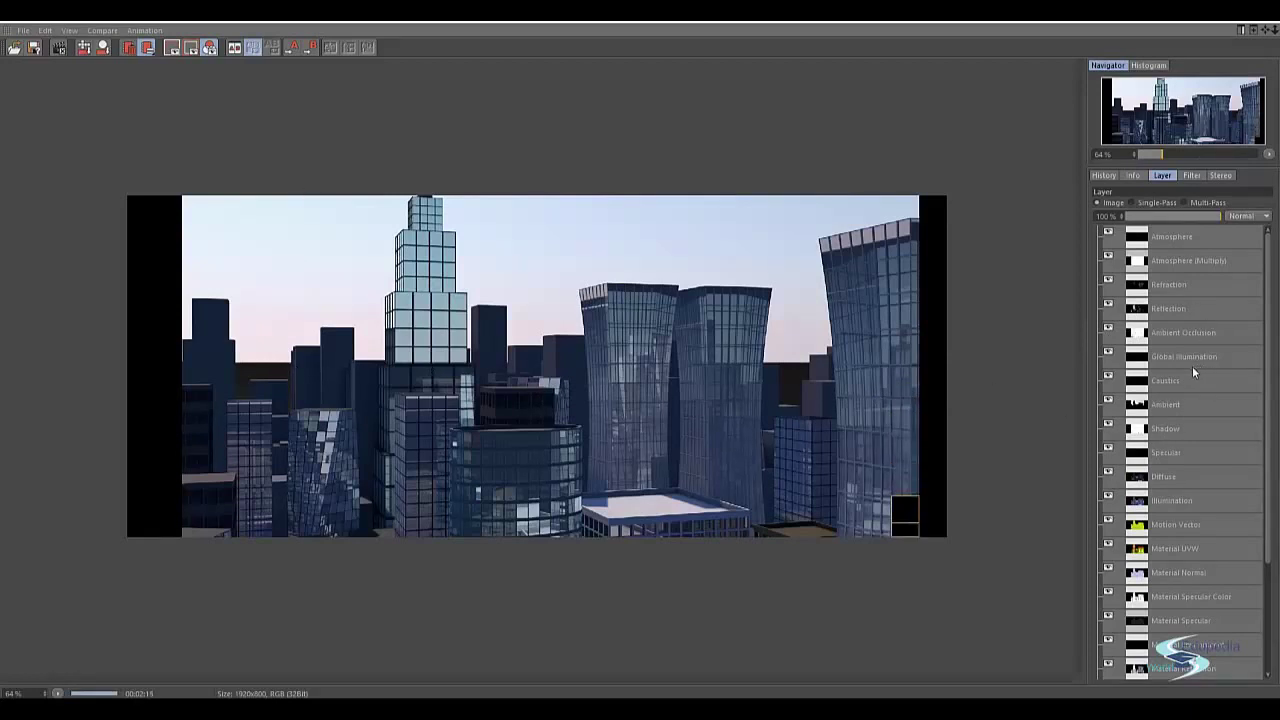
{"action": "scroll", "coordinate": [382, 385], "scroll_direction": "up", "scroll_amount": 1}
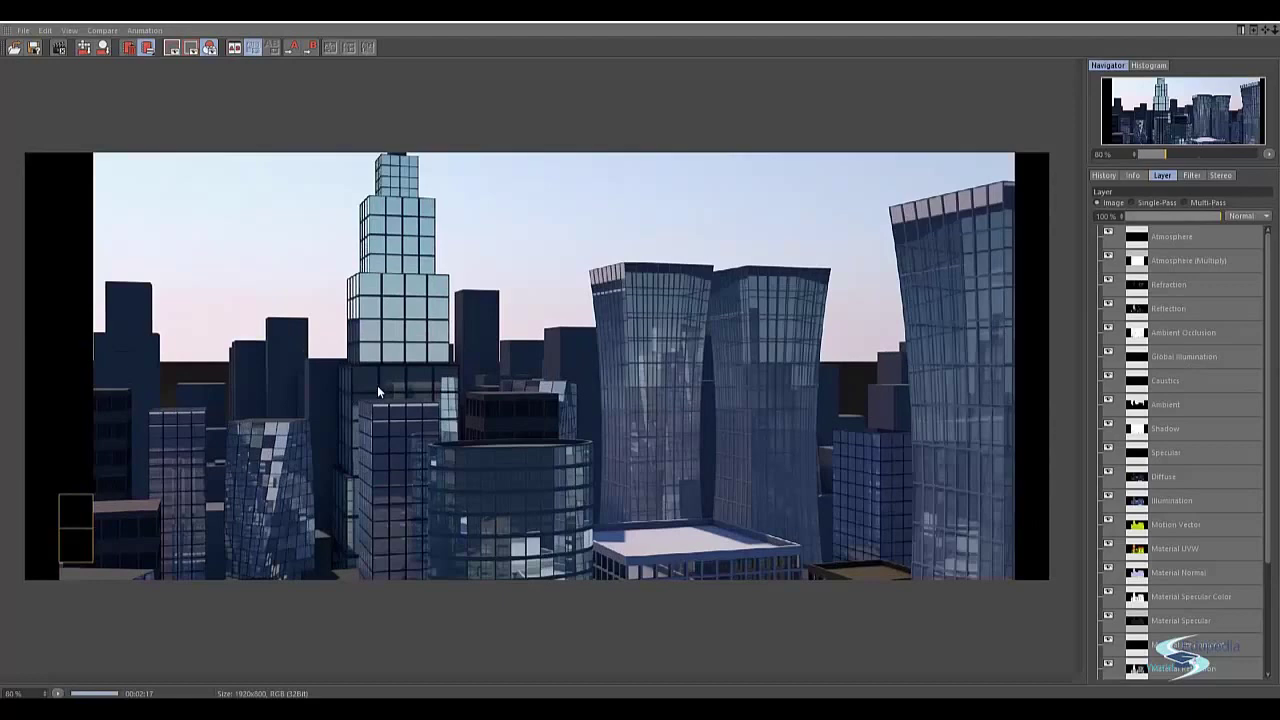
{"action": "scroll", "coordinate": [377, 385], "scroll_direction": "up", "scroll_amount": 1}
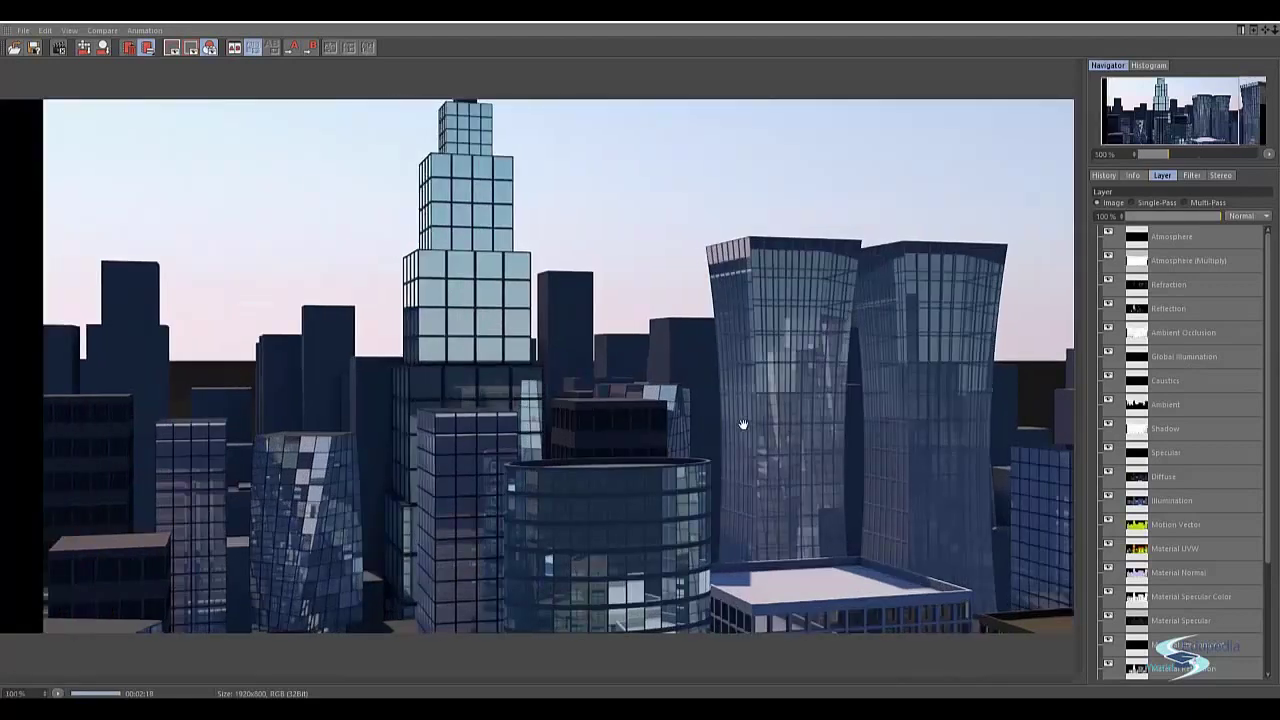
{"action": "scroll", "coordinate": [736, 423], "scroll_direction": "down", "scroll_amount": 1}
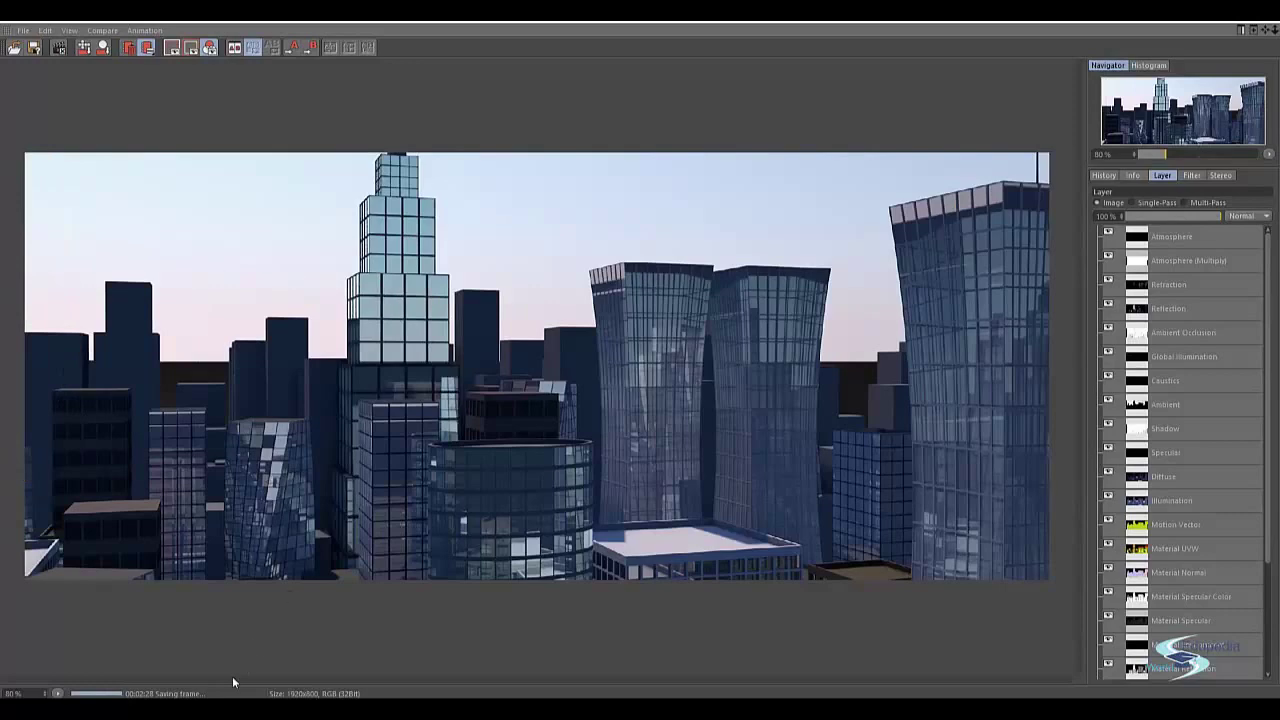
Step: Reopen the Render Settings and try Nuke as the target application of the compositing project file
{"action": "left_click", "coordinate": [77, 673]}
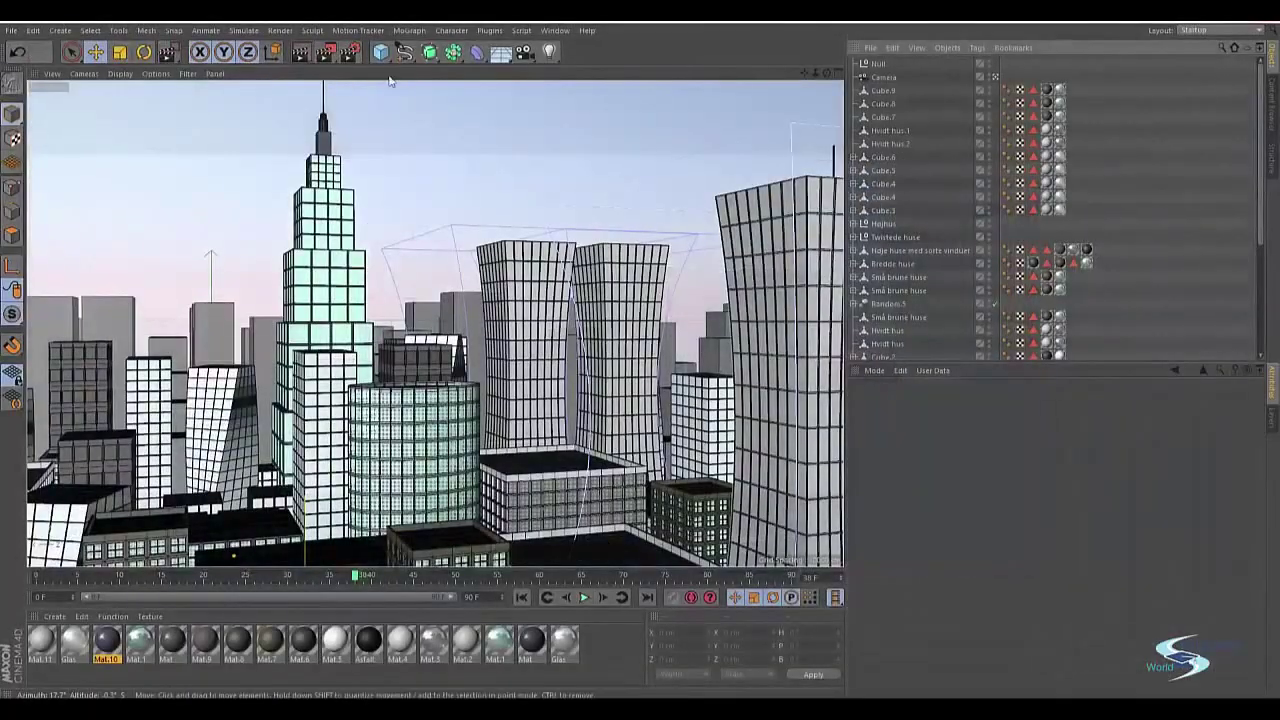
{"action": "left_click", "coordinate": [349, 52]}
{"action": "left_click_drag", "start_coordinate": [441, 146], "coordinate": [417, 159]}
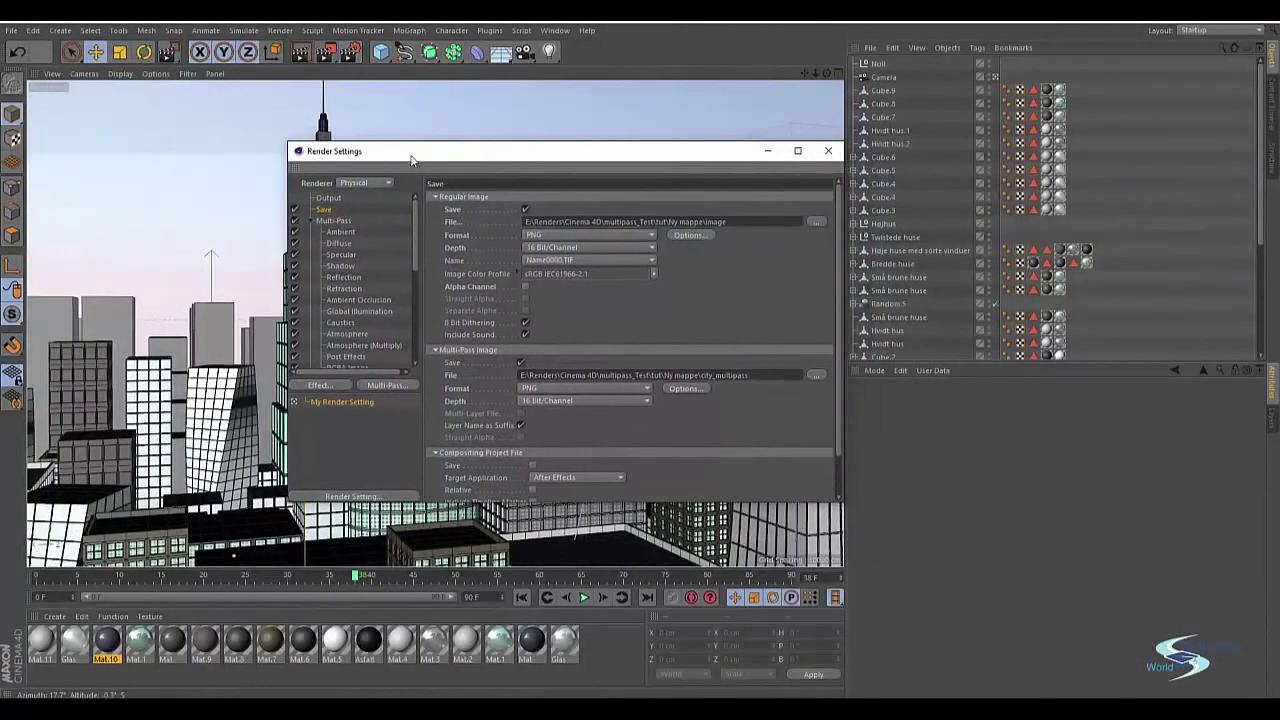
{"action": "scroll", "coordinate": [737, 465], "scroll_direction": "down", "scroll_amount": 2}
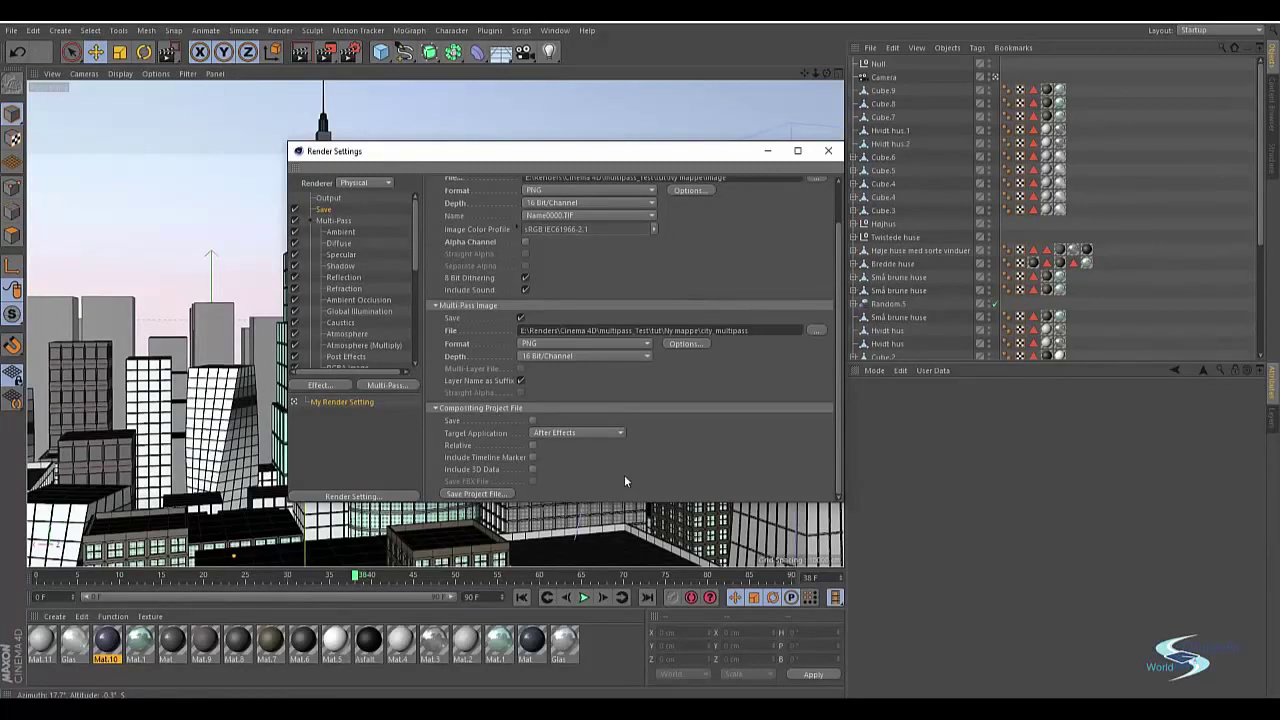
{"action": "left_click", "coordinate": [532, 420]}
{"action": "scroll", "coordinate": [582, 431], "scroll_direction": "down", "scroll_amount": 1}
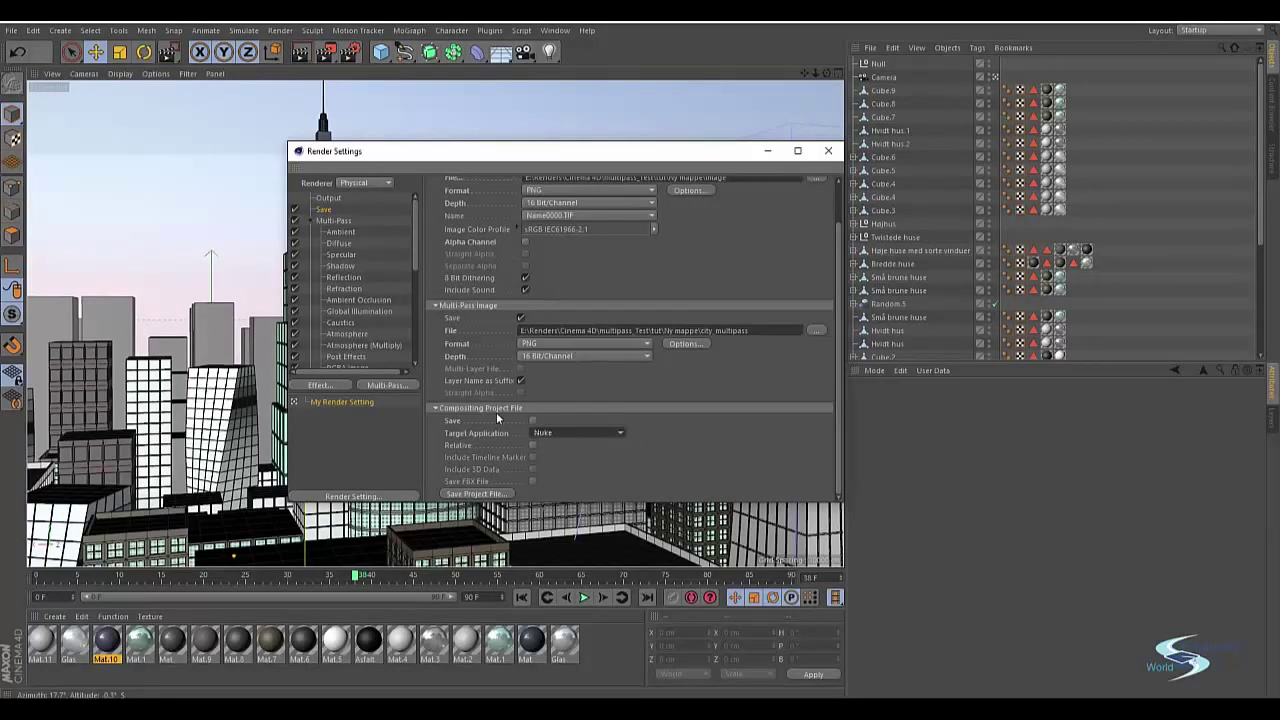
Step: Set the compositing project's target application to After Effects and close the Render Settings
{"action": "left_click", "coordinate": [568, 432]}
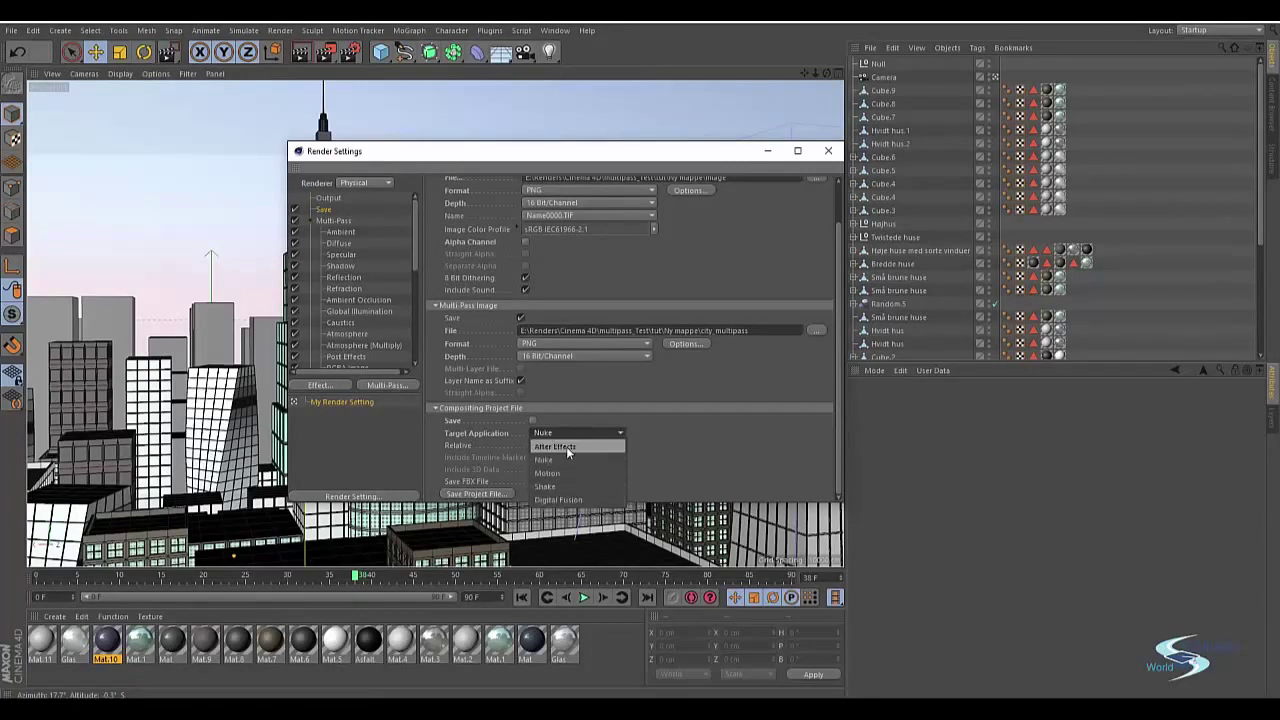
{"action": "left_click", "coordinate": [566, 446]}
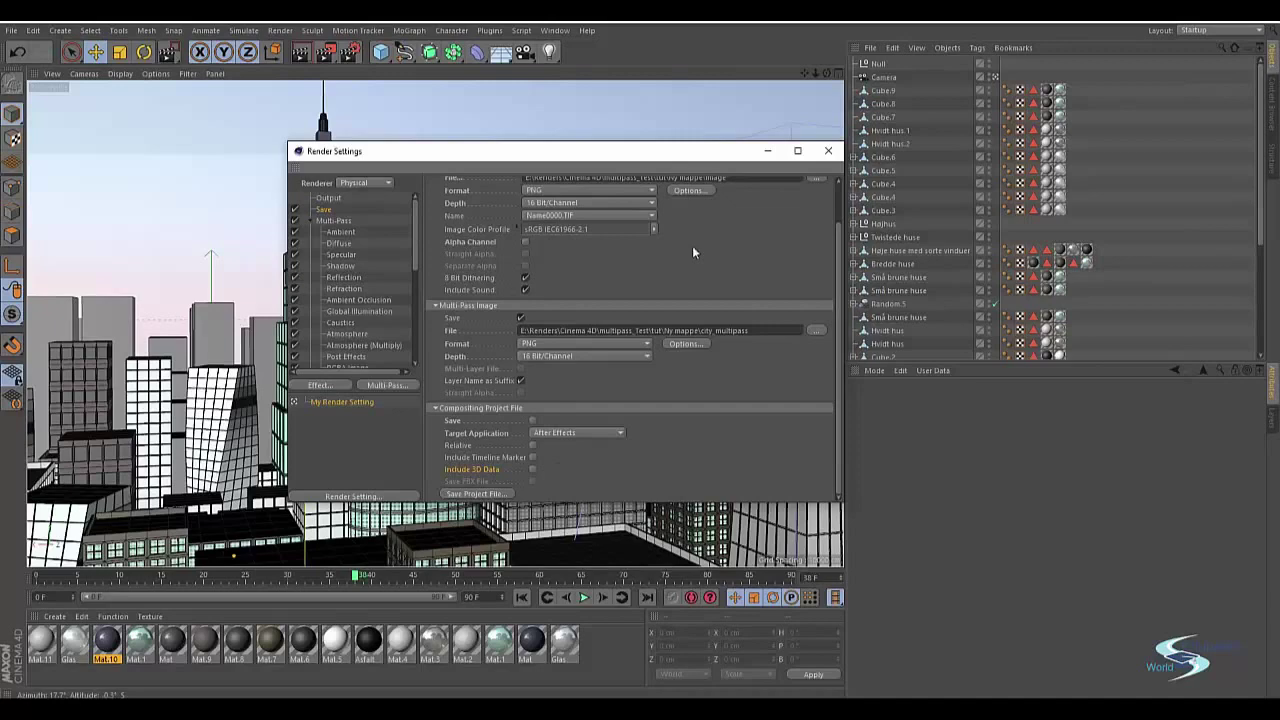
{"action": "left_click_drag", "start_coordinate": [640, 154], "coordinate": [564, 151]}
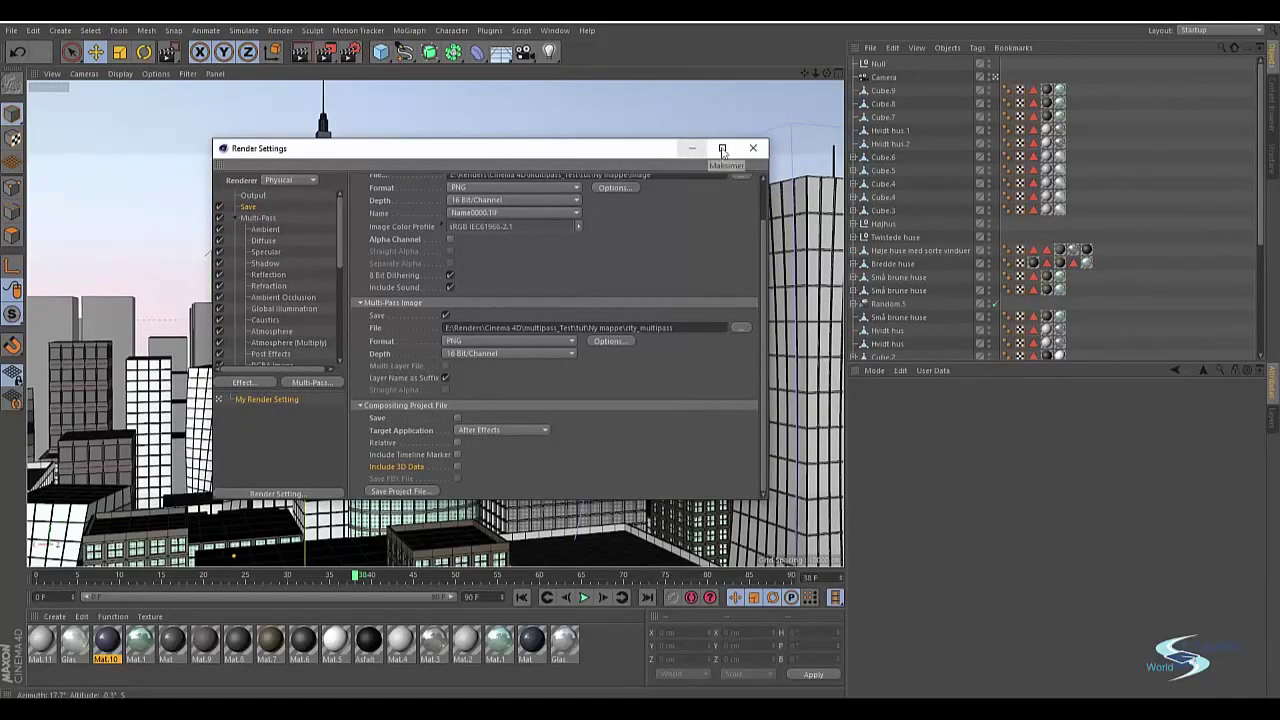
{"action": "left_click", "coordinate": [753, 150]}
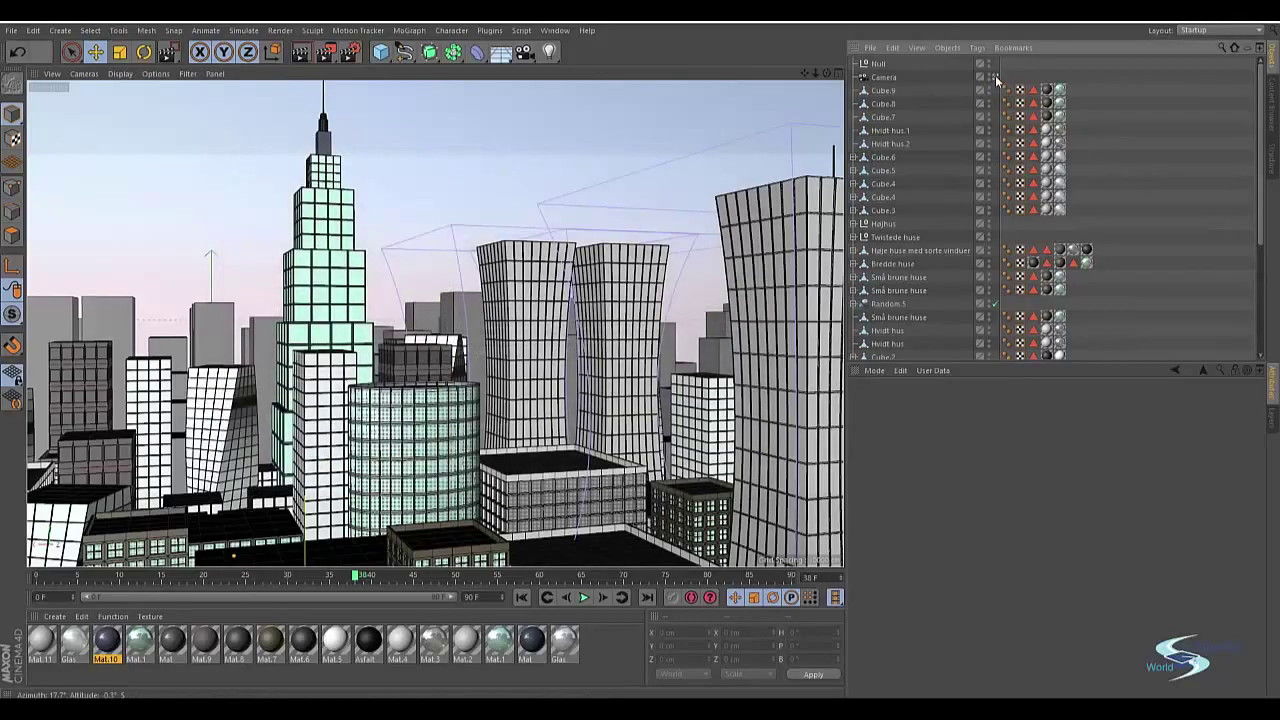
Step: Leave the scene camera and look over the whole city from above in the free perspective view
{"action": "left_click", "coordinate": [995, 76]}
{"action": "middle_click_drag", "start_coordinate": [445, 167], "coordinate": [570, 438], "text": "alt"}
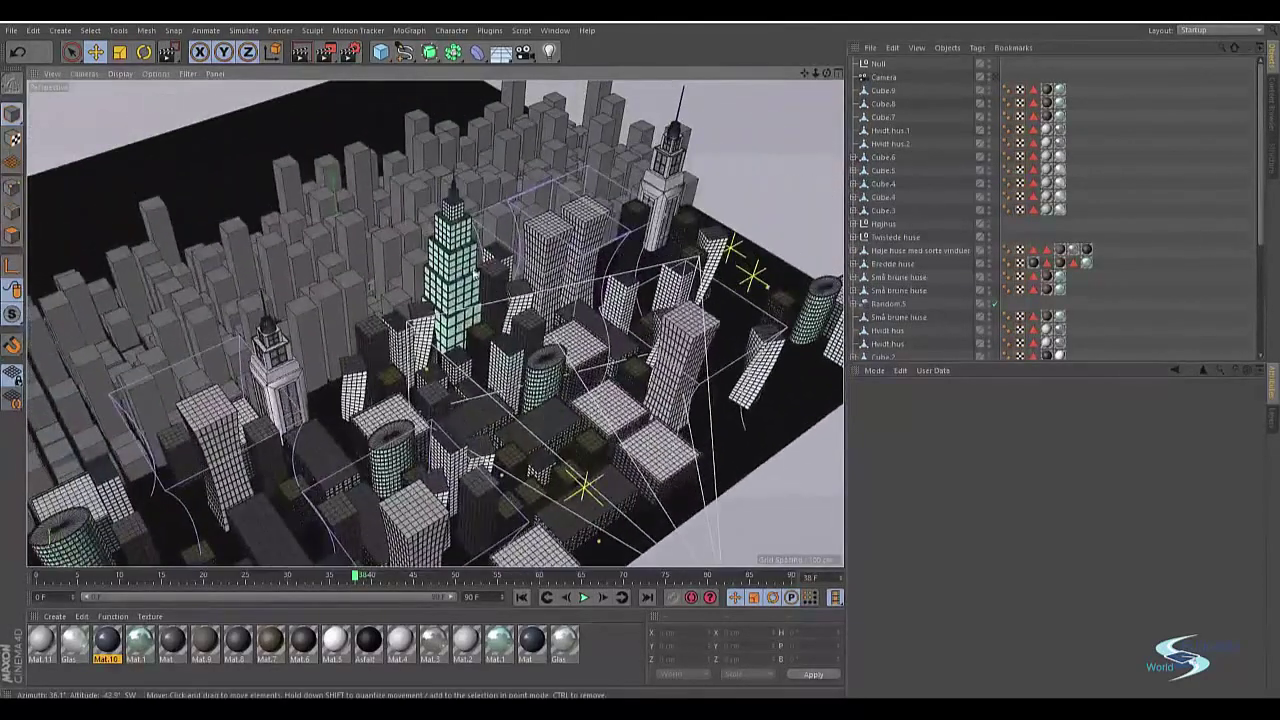
{"action": "left_click_drag", "start_coordinate": [440, 335], "coordinate": [472, 256], "text": "alt"}
{"action": "middle_click_drag", "start_coordinate": [459, 194], "coordinate": [462, 264], "text": "alt"}
{"action": "left_click_drag", "start_coordinate": [462, 264], "coordinate": [341, 176], "text": "alt"}
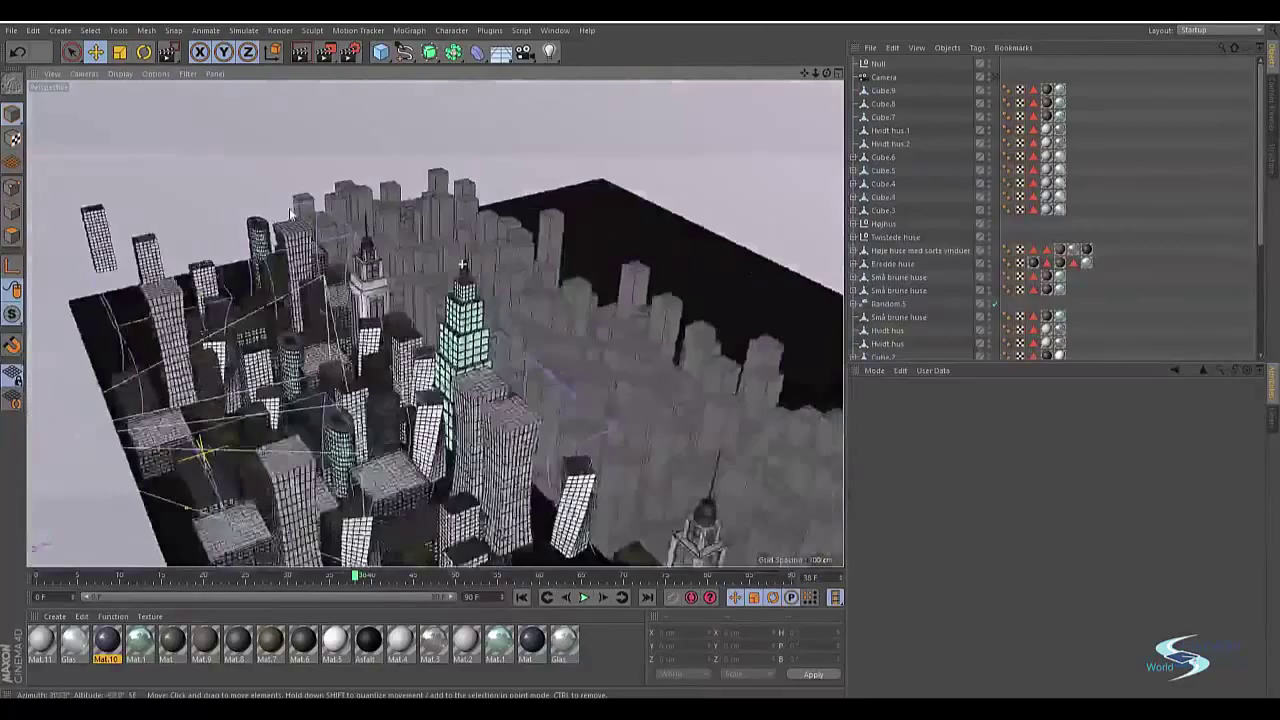
{"action": "left_click_drag", "start_coordinate": [289, 208], "coordinate": [598, 235], "text": "alt"}
Step: Add a null object to the city scene and move it to about Y 481.6 cm and Z 399.9 cm
{"action": "left_click_drag", "start_coordinate": [549, 54], "coordinate": [640, 45]}
{"action": "left_click_drag", "start_coordinate": [381, 52], "coordinate": [616, 52]}
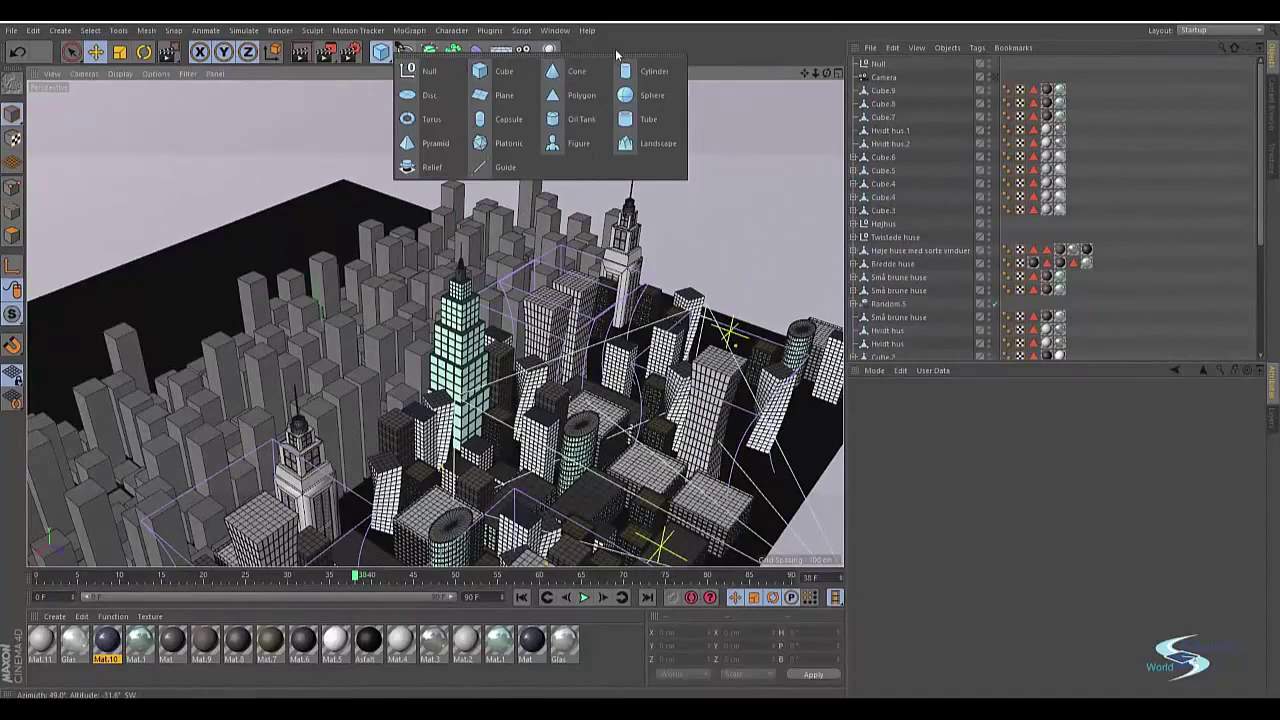
{"action": "left_click", "coordinate": [427, 71]}
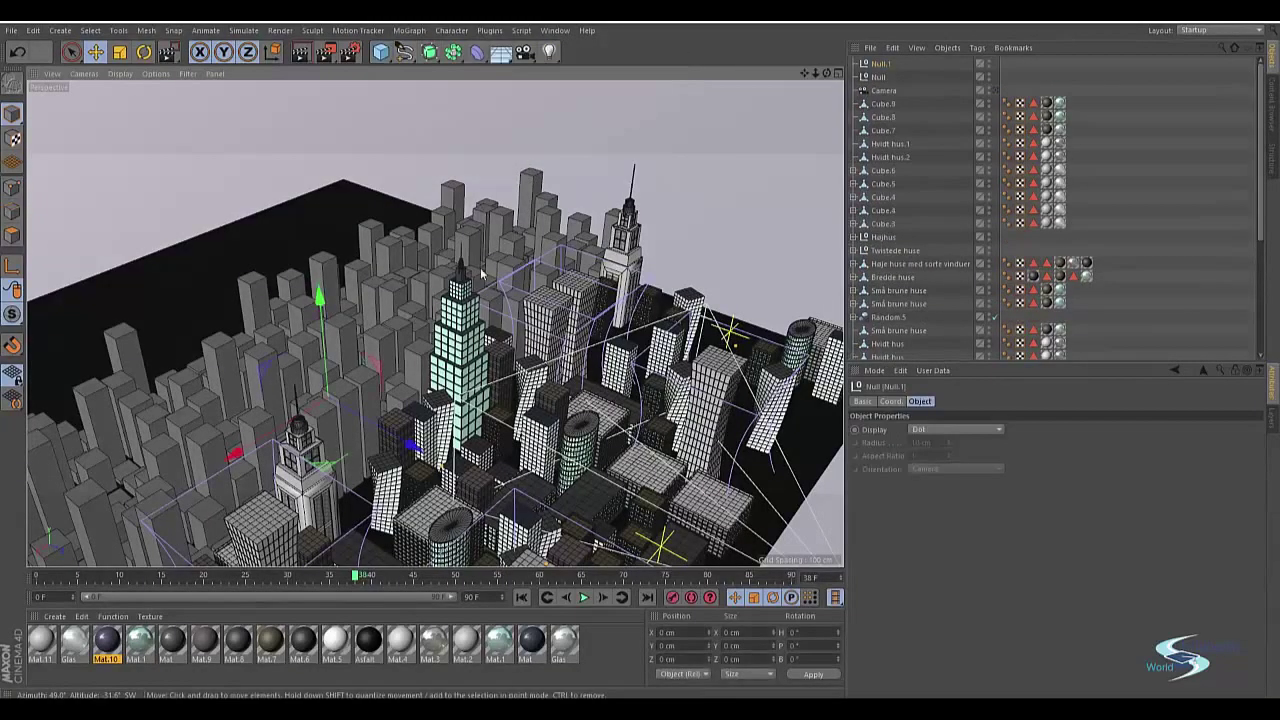
{"action": "left_click_drag", "start_coordinate": [480, 282], "coordinate": [360, 330], "text": "alt"}
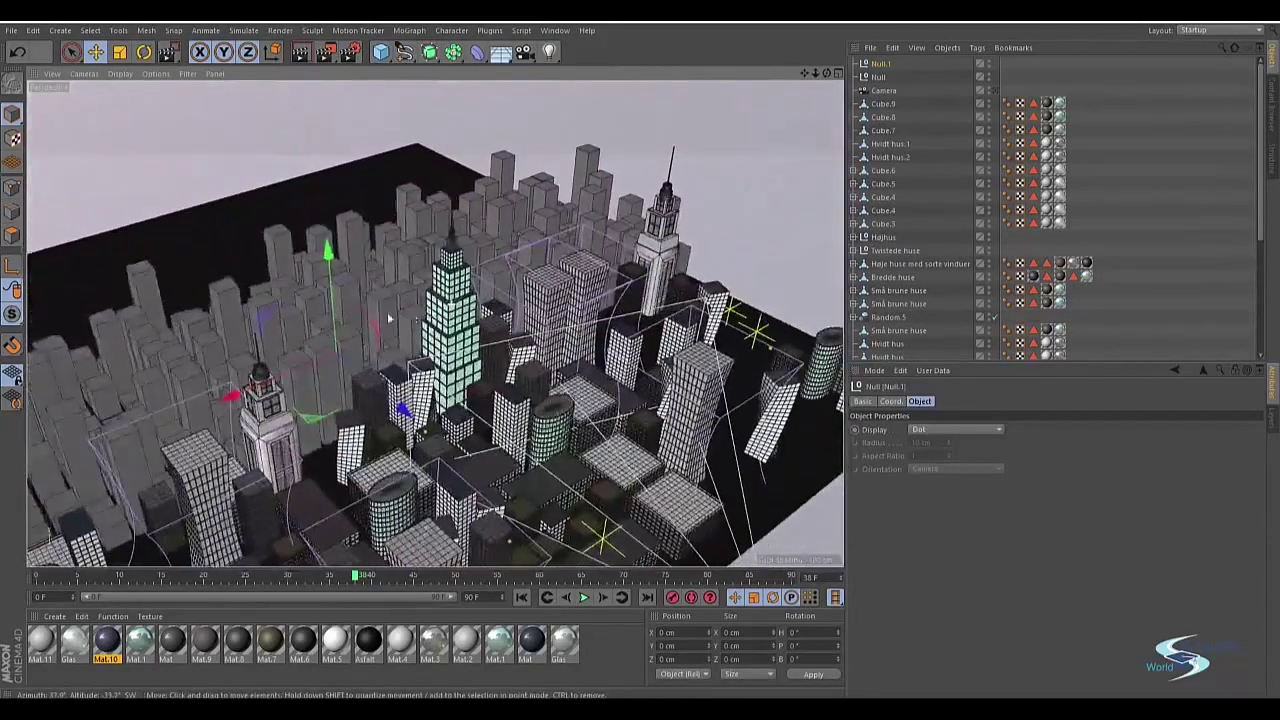
{"action": "left_click_drag", "start_coordinate": [519, 222], "coordinate": [558, 268], "text": "alt"}
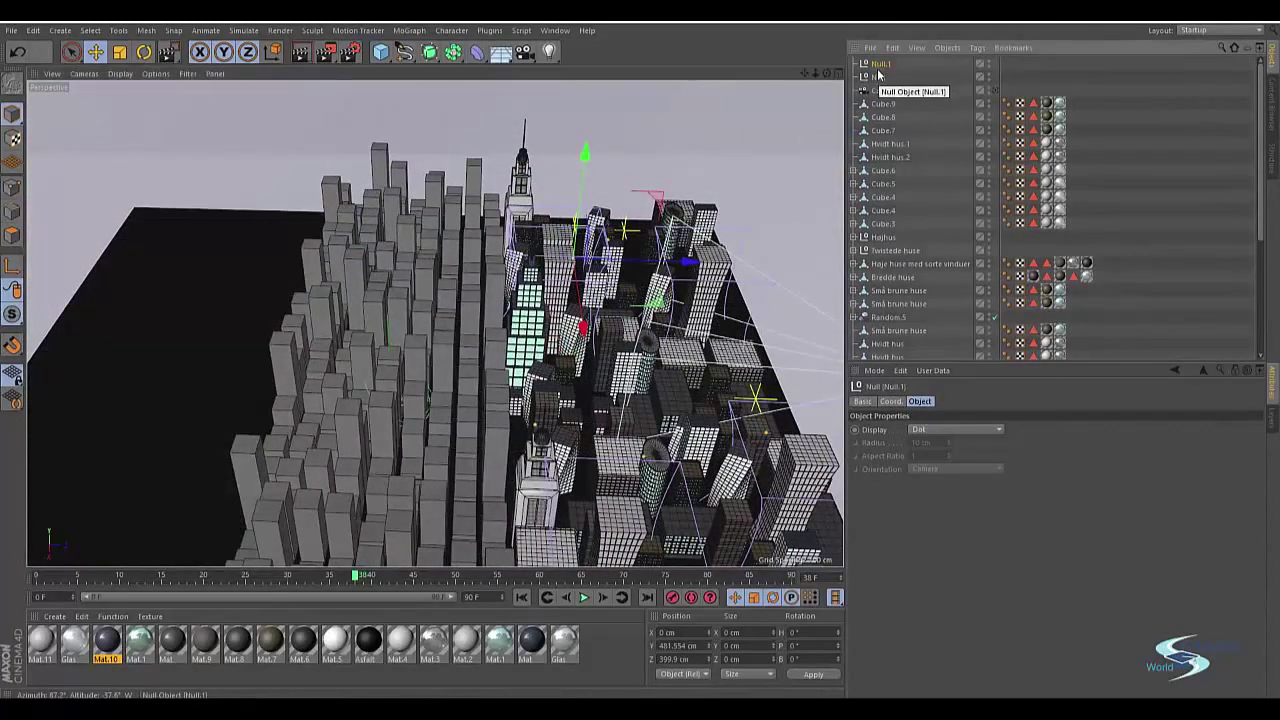
Step: Replace the newly added null with a light raised above the city to about Y 476 cm and Z 87 cm
{"action": "key", "text": "Delete"}
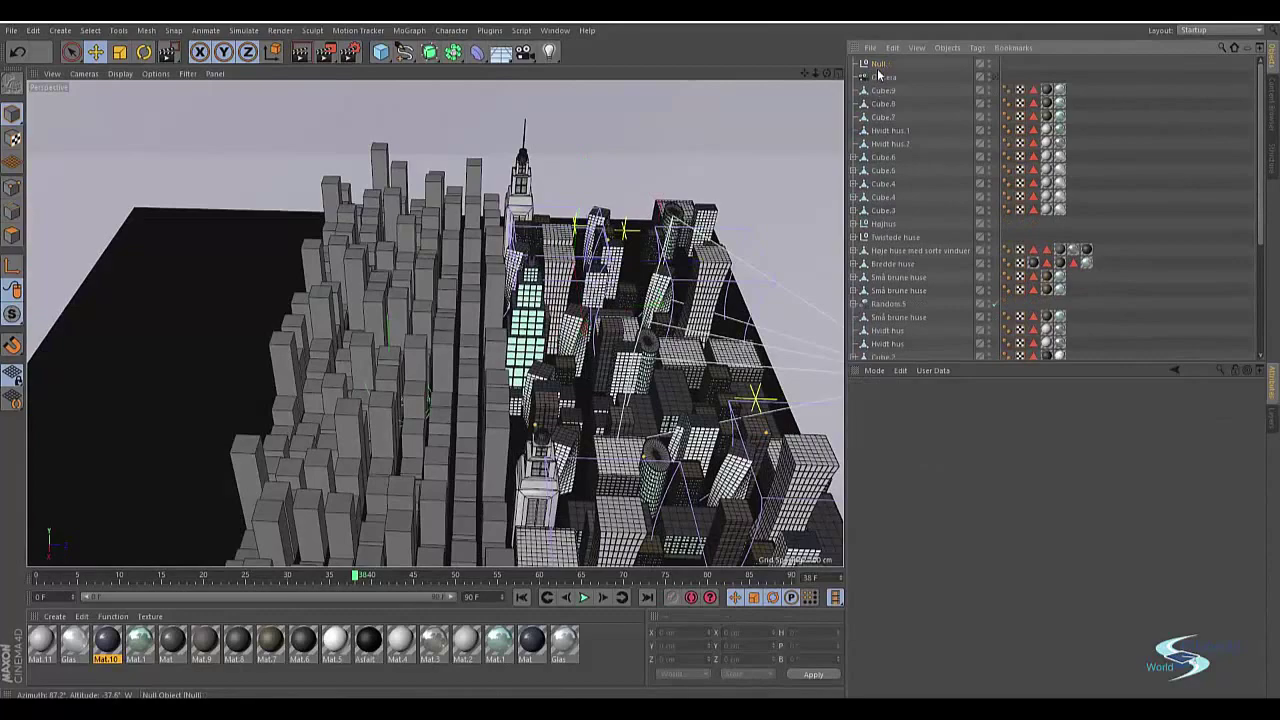
{"action": "left_click", "coordinate": [548, 52]}
{"action": "left_click_drag", "start_coordinate": [473, 287], "coordinate": [384, 260], "text": "alt"}
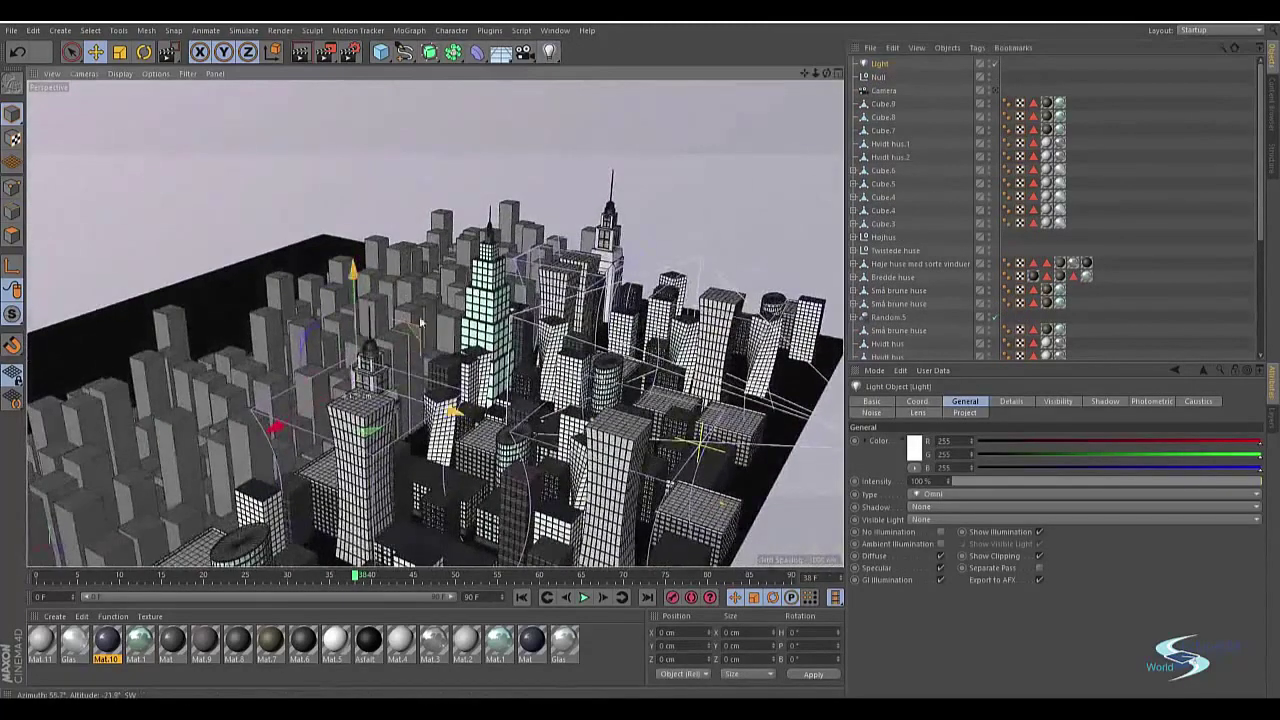
{"action": "left_click_drag", "start_coordinate": [412, 328], "coordinate": [437, 145]}
{"action": "left_click_drag", "start_coordinate": [521, 228], "coordinate": [499, 208], "text": "alt"}
{"action": "middle_click_drag", "start_coordinate": [500, 208], "coordinate": [512, 225], "text": "alt"}
{"action": "left_click", "coordinate": [879, 64]}
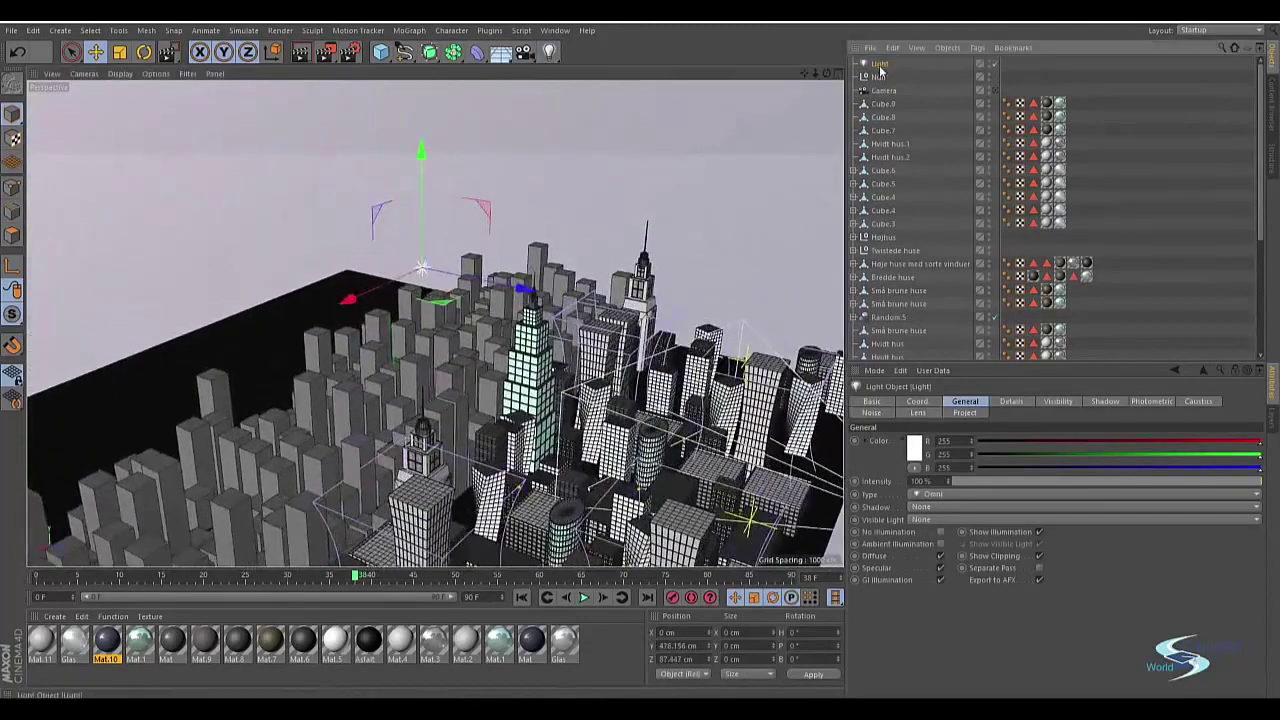
Step: Set the light's intensity to 0% and move it to about X -444 cm, Y 452 cm and Z -757 cm
{"action": "left_click_drag", "start_coordinate": [962, 482], "coordinate": [905, 483]}
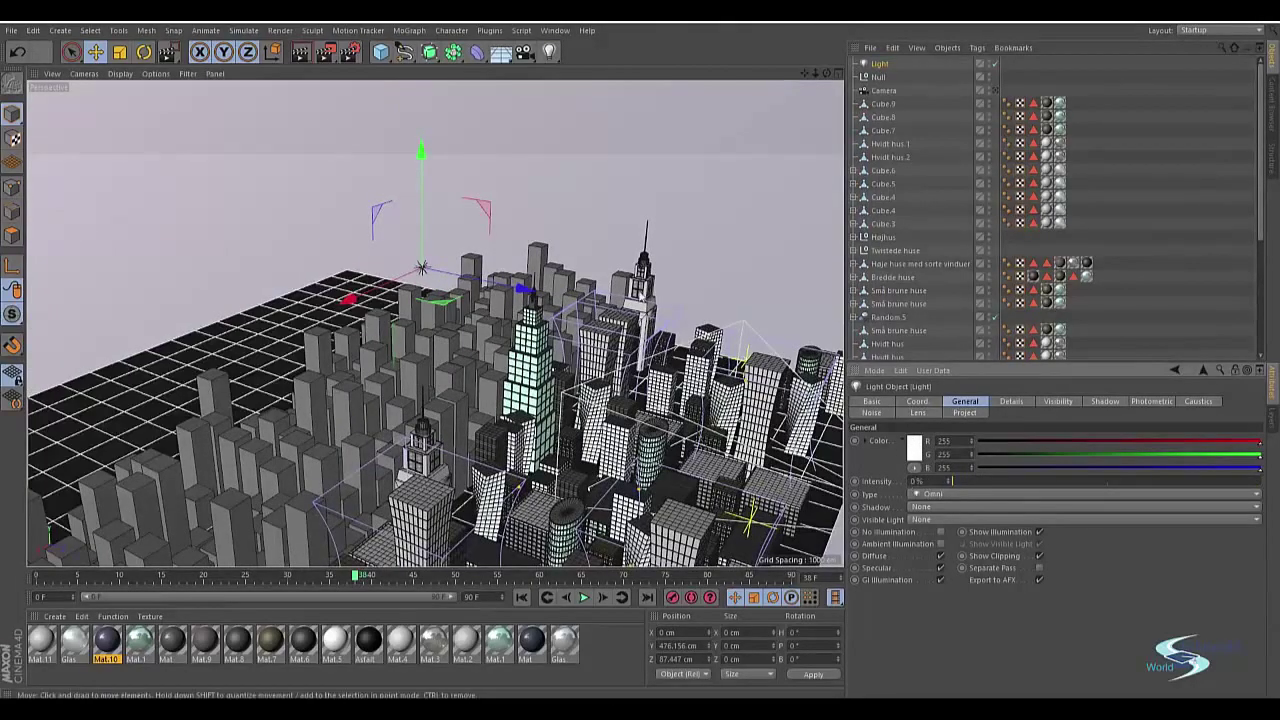
{"action": "middle_click_drag", "start_coordinate": [573, 241], "coordinate": [633, 329], "text": "alt"}
{"action": "left_click_drag", "start_coordinate": [522, 368], "coordinate": [560, 359], "text": "alt"}
{"action": "left_click_drag", "start_coordinate": [632, 326], "coordinate": [326, 295]}
{"action": "left_click_drag", "start_coordinate": [471, 377], "coordinate": [350, 356], "text": "alt"}
{"action": "left_click_drag", "start_coordinate": [220, 157], "coordinate": [379, 174]}
{"action": "left_click", "coordinate": [563, 184]}
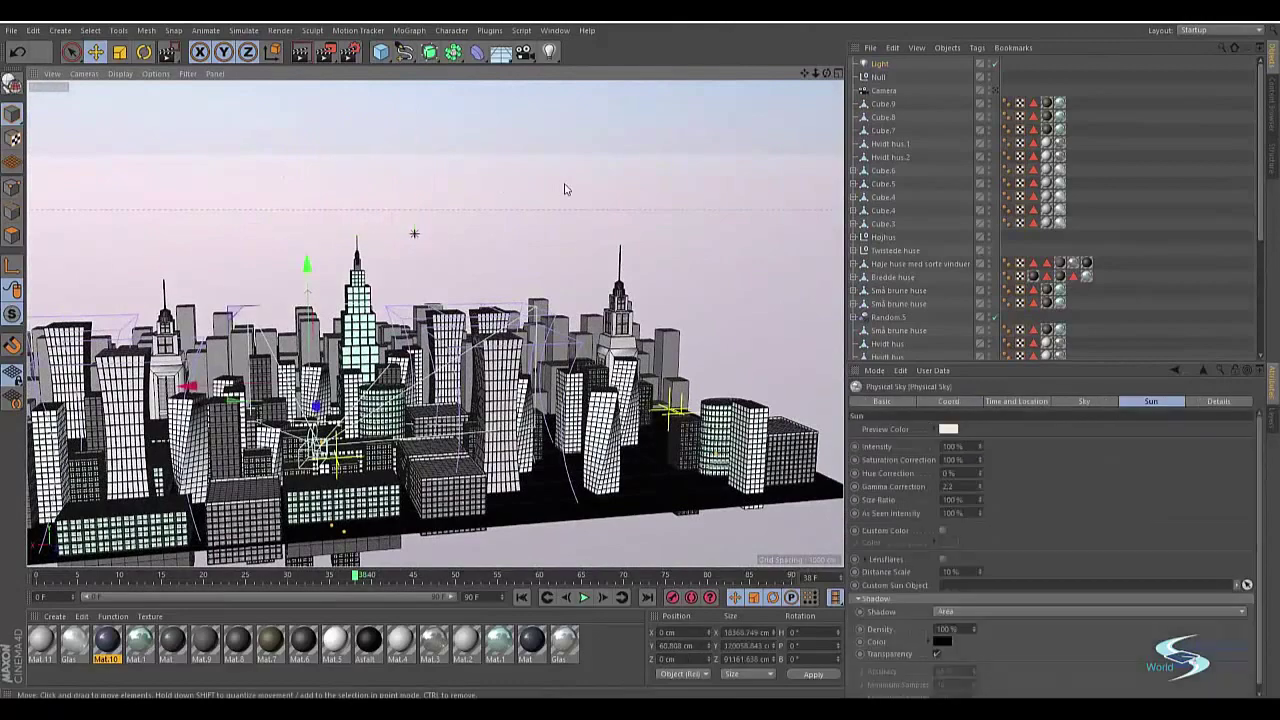
Step: Return to the scene camera view and lower the light beside the tall green tower to about Y 249 cm
{"action": "left_click", "coordinate": [877, 63]}
{"action": "left_click", "coordinate": [1037, 80]}
{"action": "left_click", "coordinate": [995, 90]}
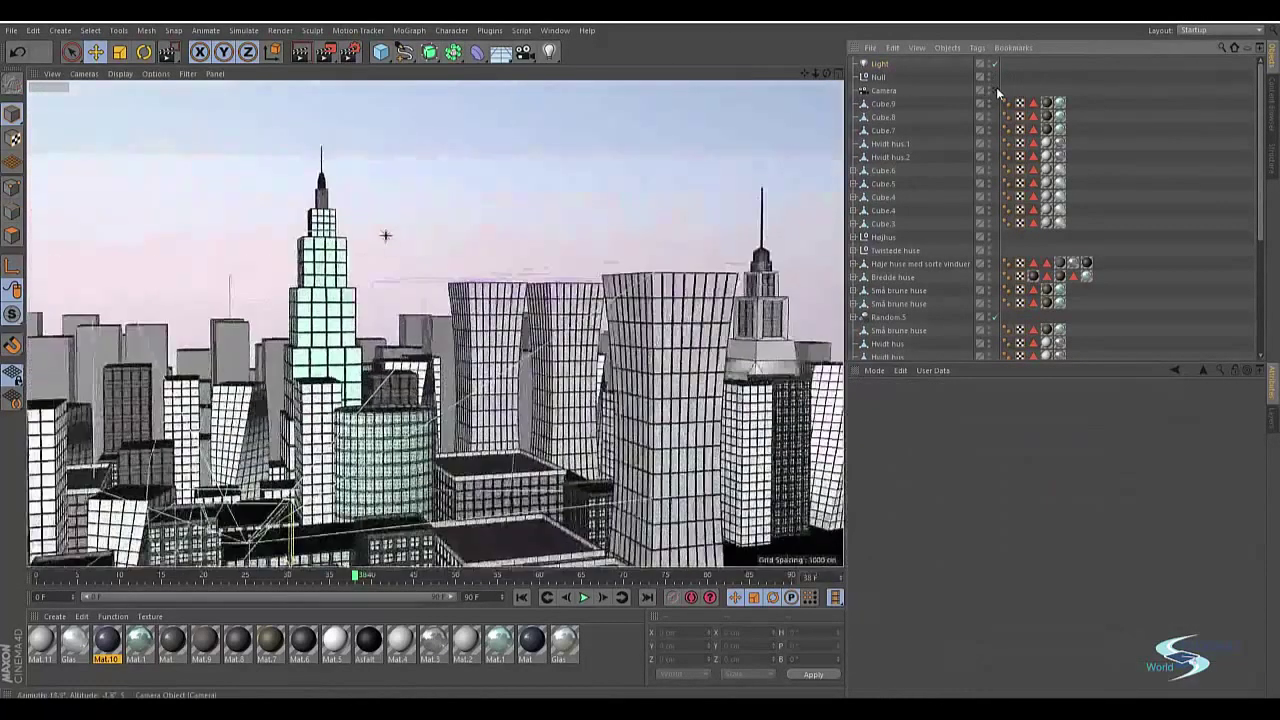
{"action": "left_click", "coordinate": [386, 225]}
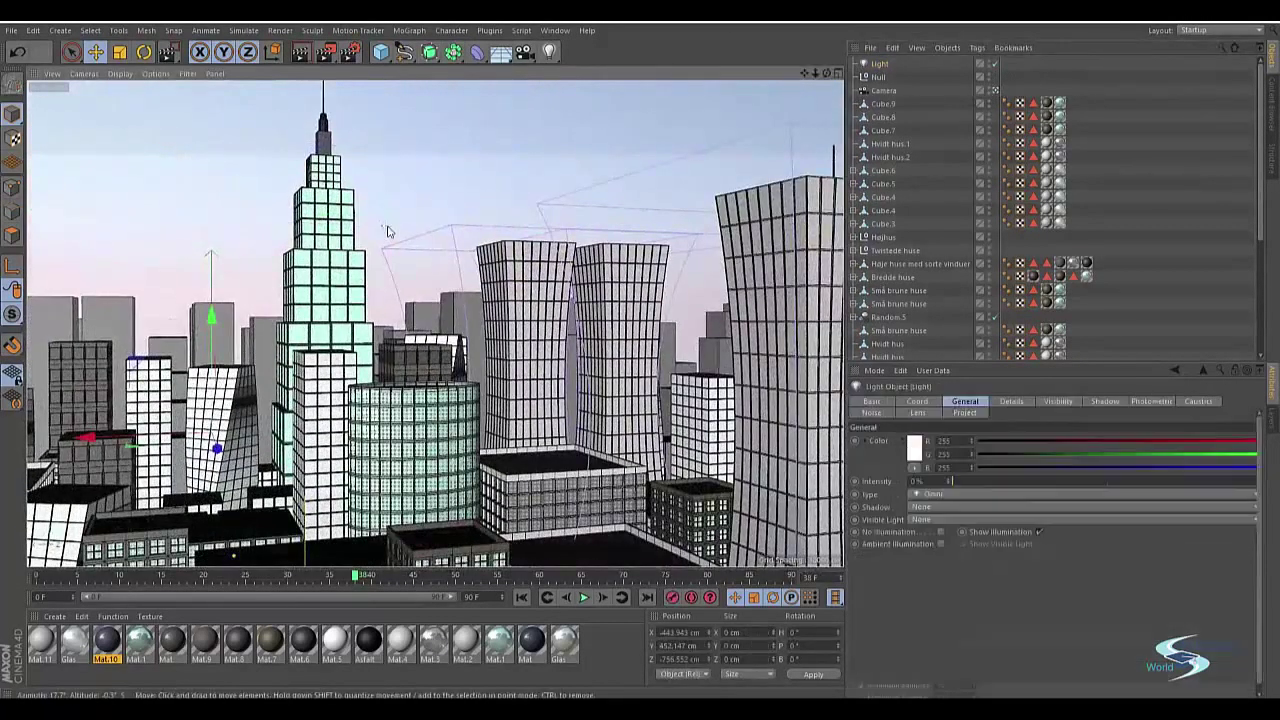
{"action": "left_click_drag", "start_coordinate": [386, 118], "coordinate": [392, 202]}
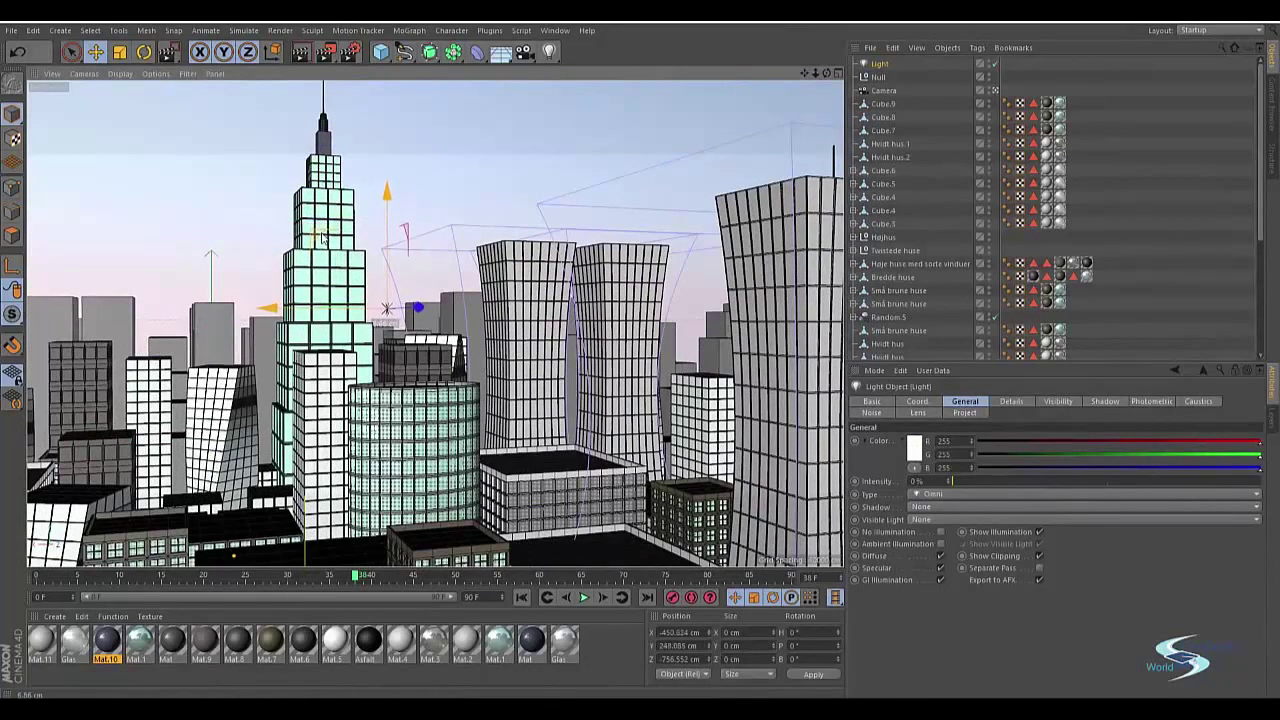
{"action": "left_click", "coordinate": [491, 171]}
{"action": "left_click", "coordinate": [1172, 135]}
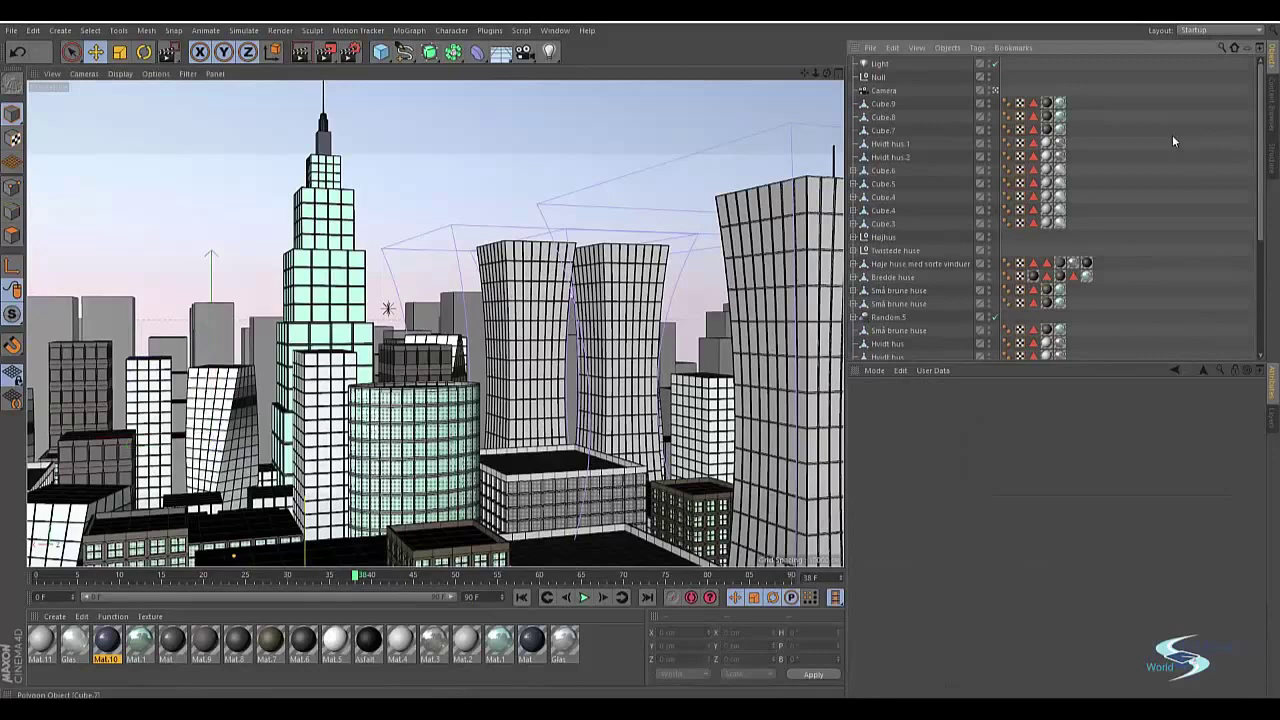
{"action": "left_click", "coordinate": [880, 64]}
{"action": "left_click", "coordinate": [1064, 67]}
Step: Reopen the Render Settings and include 3D data in the compositing project file
{"action": "left_click", "coordinate": [350, 53]}
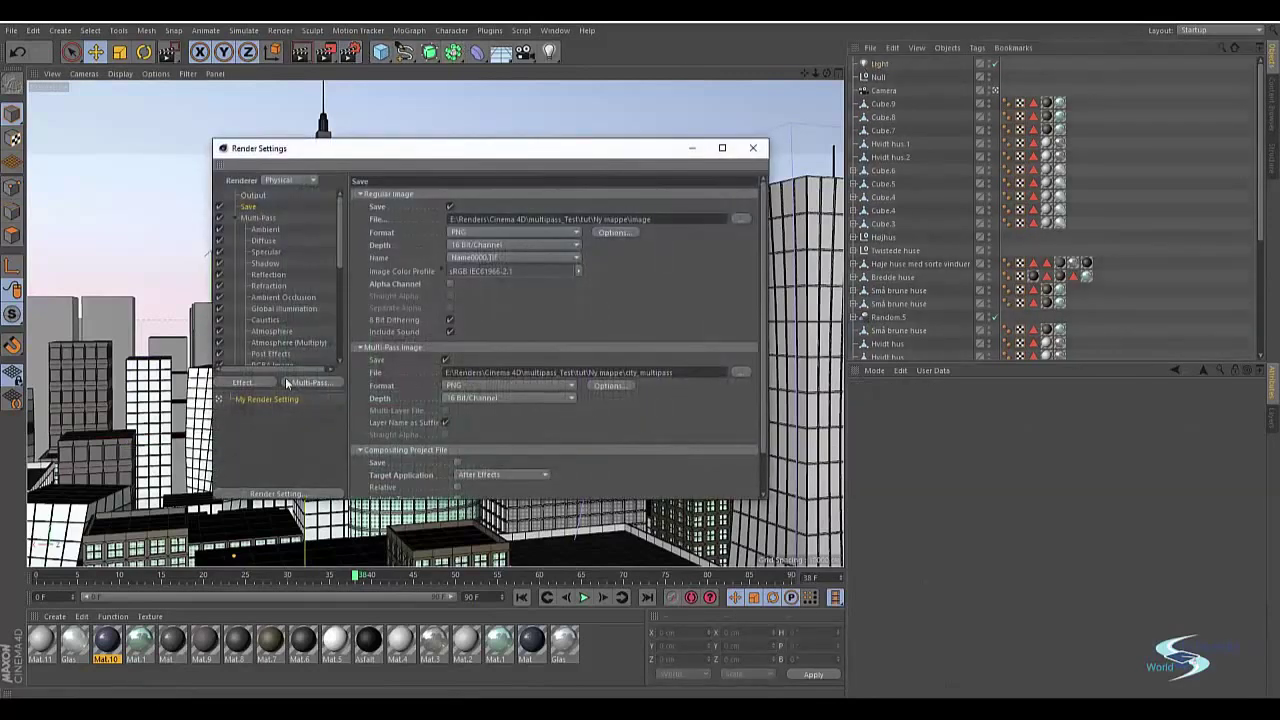
{"action": "scroll", "coordinate": [491, 473], "scroll_direction": "down", "scroll_amount": 2}
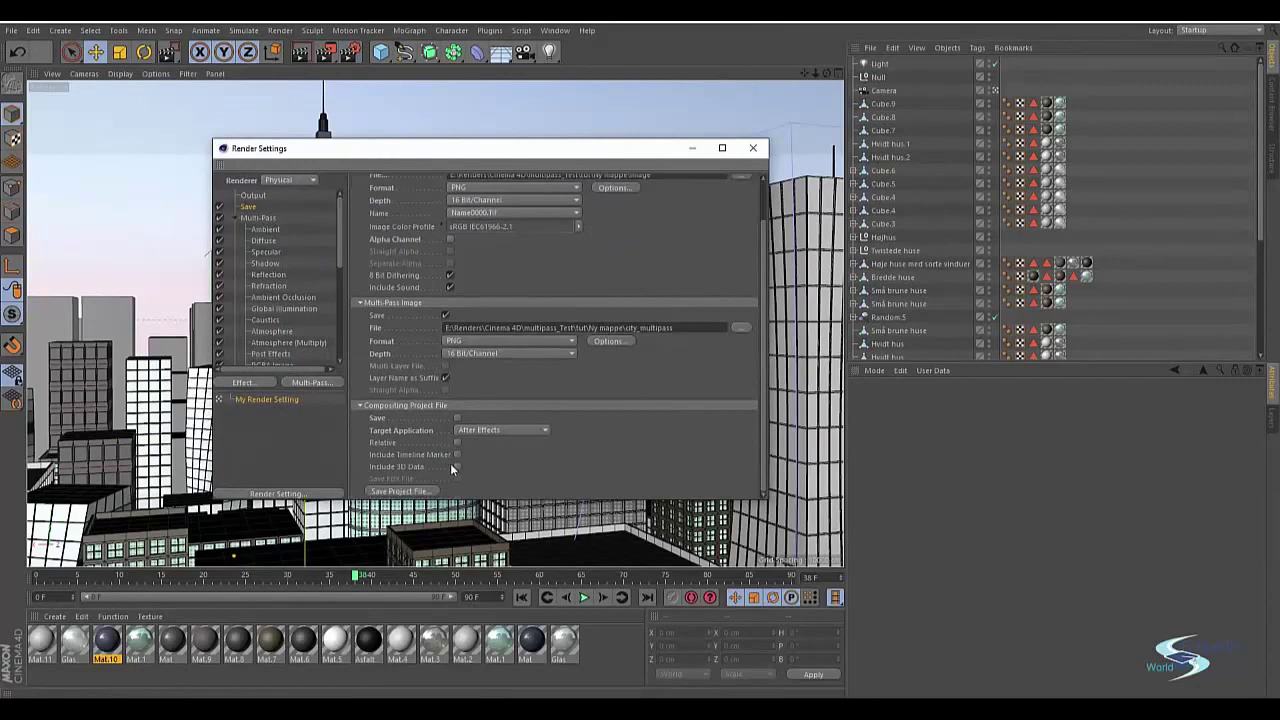
{"action": "left_click_drag", "start_coordinate": [536, 153], "coordinate": [578, 248]}
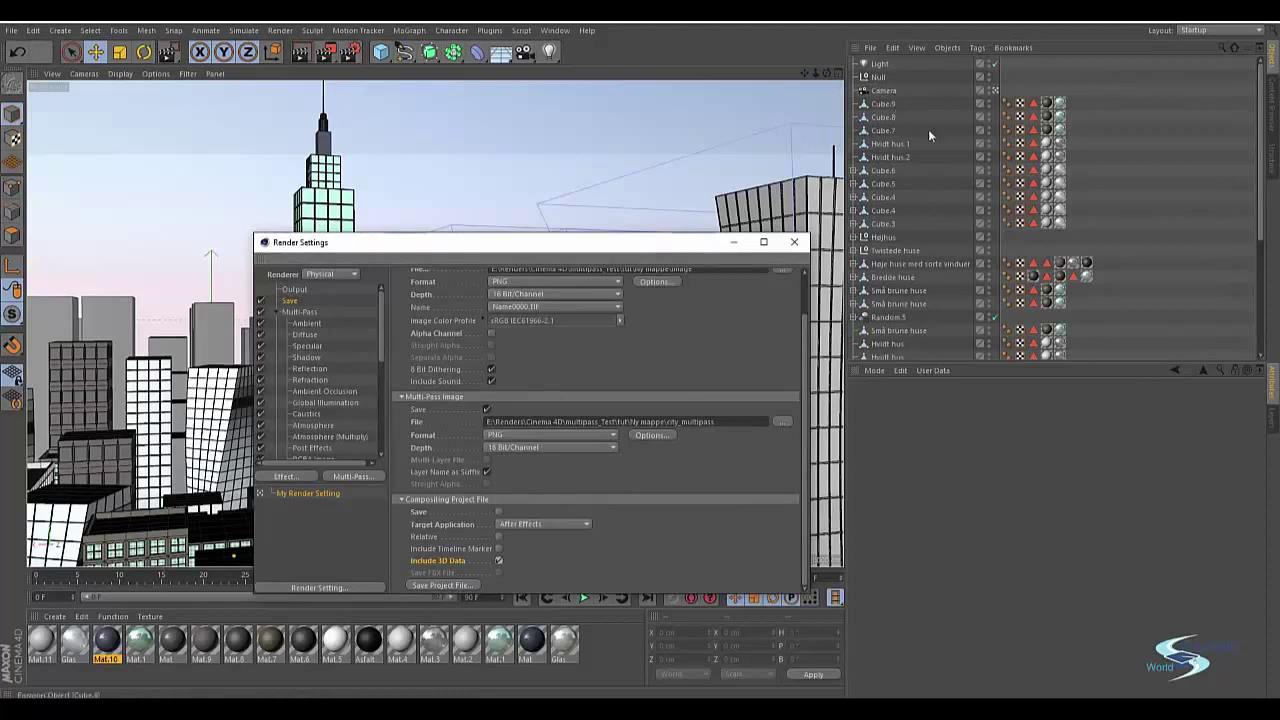
{"action": "scroll", "coordinate": [905, 245], "scroll_direction": "down", "scroll_amount": 5}
{"action": "scroll", "coordinate": [908, 250], "scroll_direction": "up", "scroll_amount": 5}
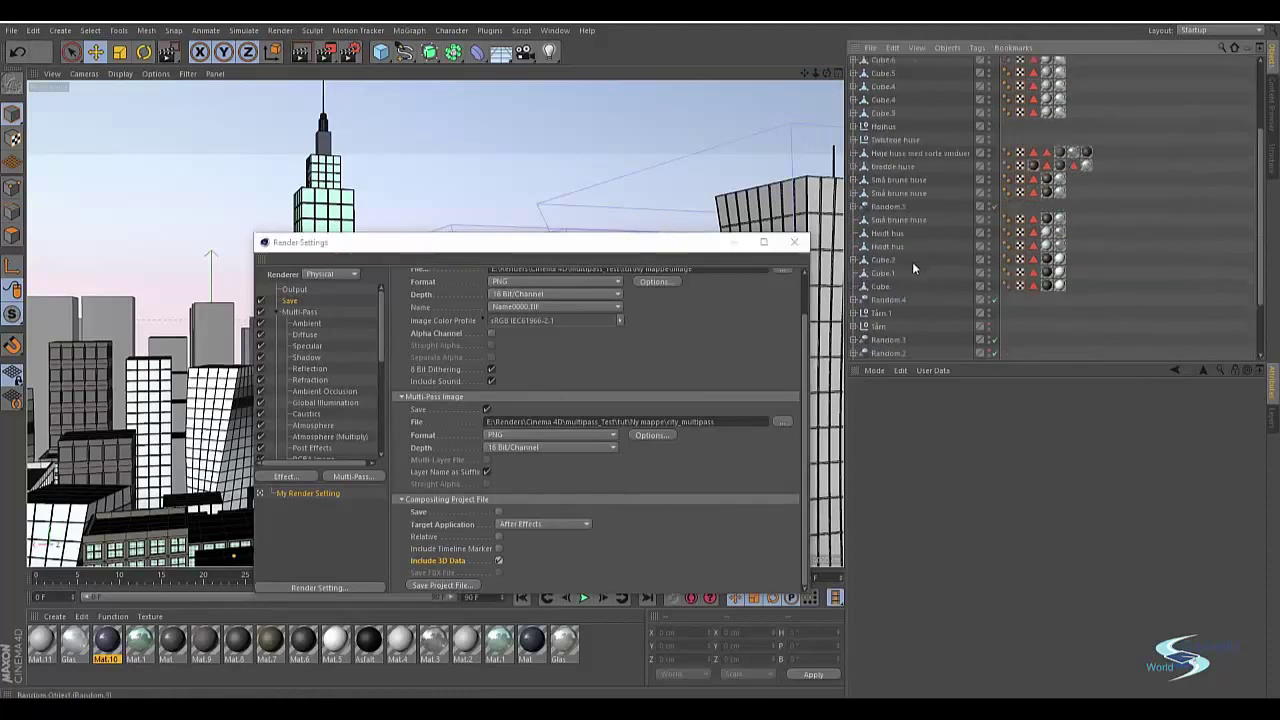
{"action": "left_click_drag", "start_coordinate": [525, 248], "coordinate": [925, 192]}
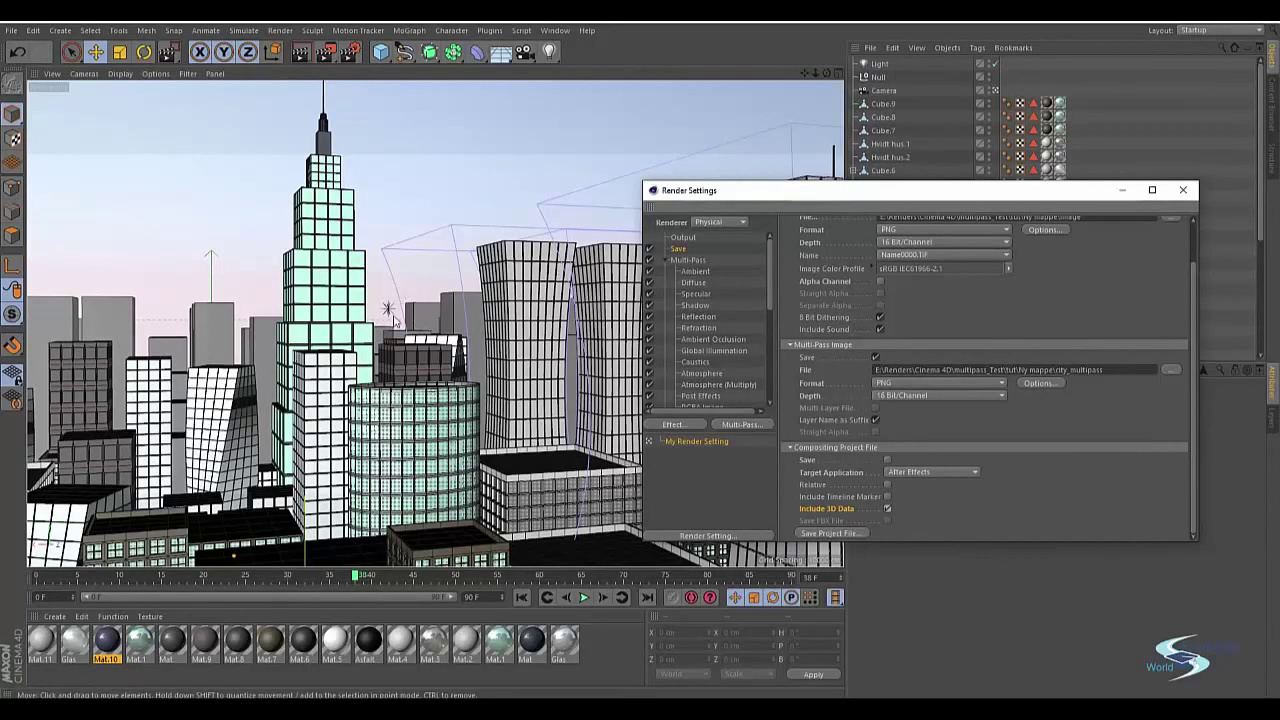
{"action": "left_click", "coordinate": [390, 316]}
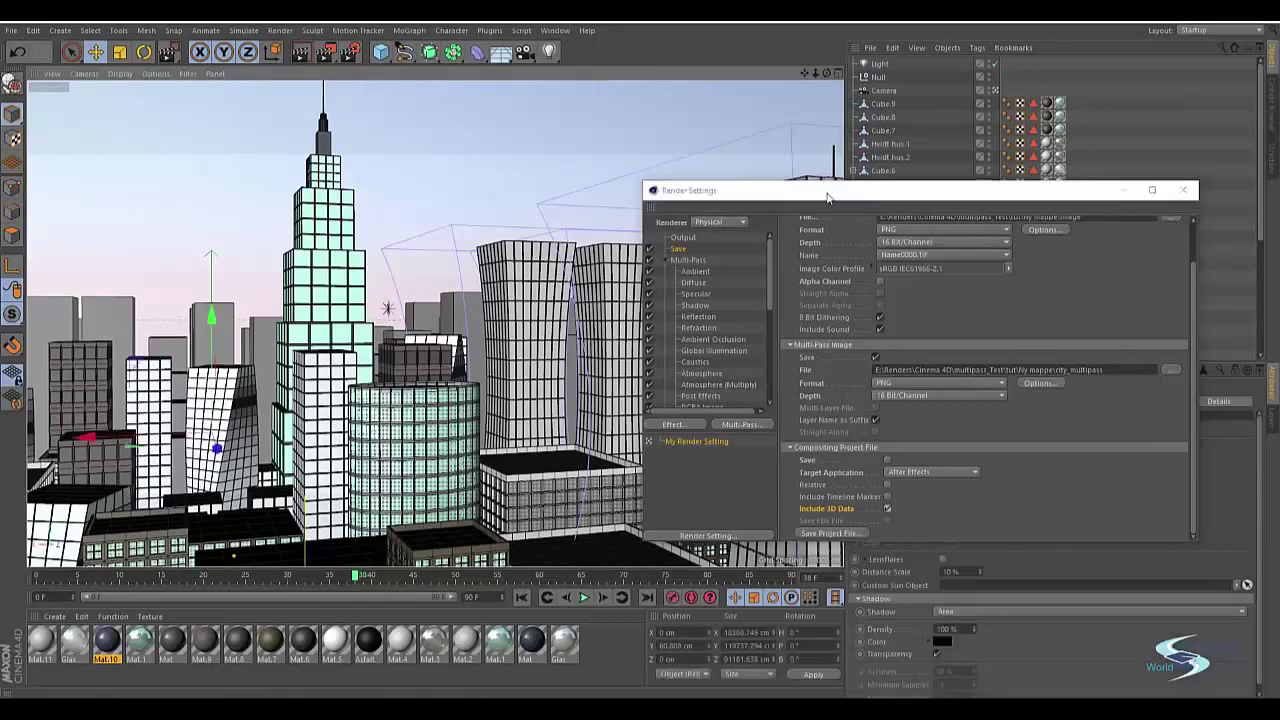
{"action": "left_click_drag", "start_coordinate": [826, 196], "coordinate": [588, 126]}
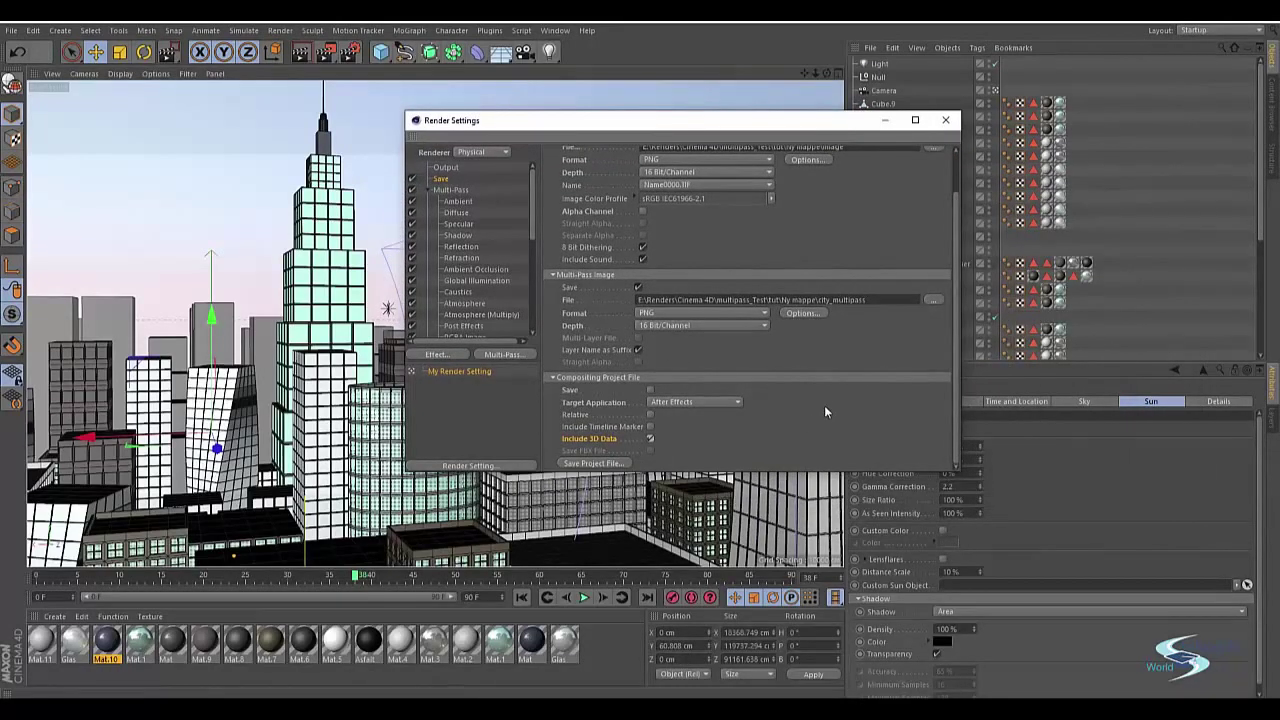
Step: Start saving the compositing project file and browse to Renders\Cinema 4D\multipass_Test\tut\Ny mappe on drive E
{"action": "left_click", "coordinate": [598, 466]}
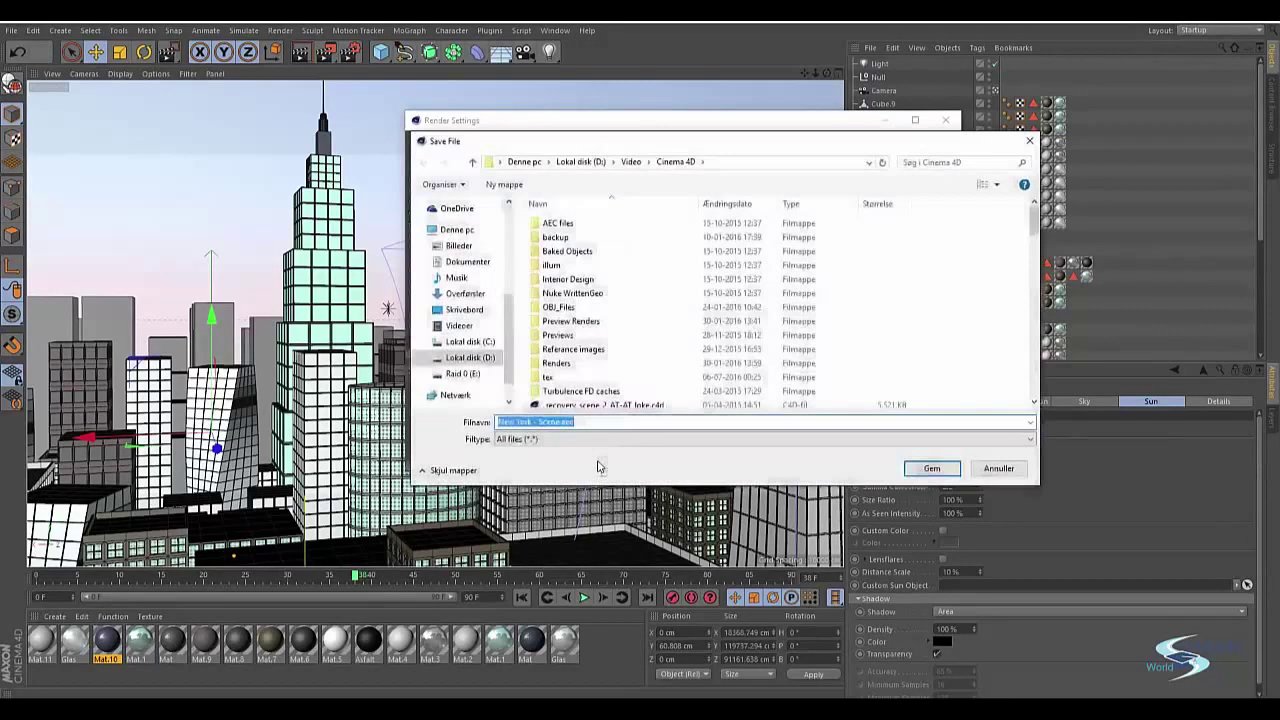
{"action": "left_click", "coordinate": [481, 358]}
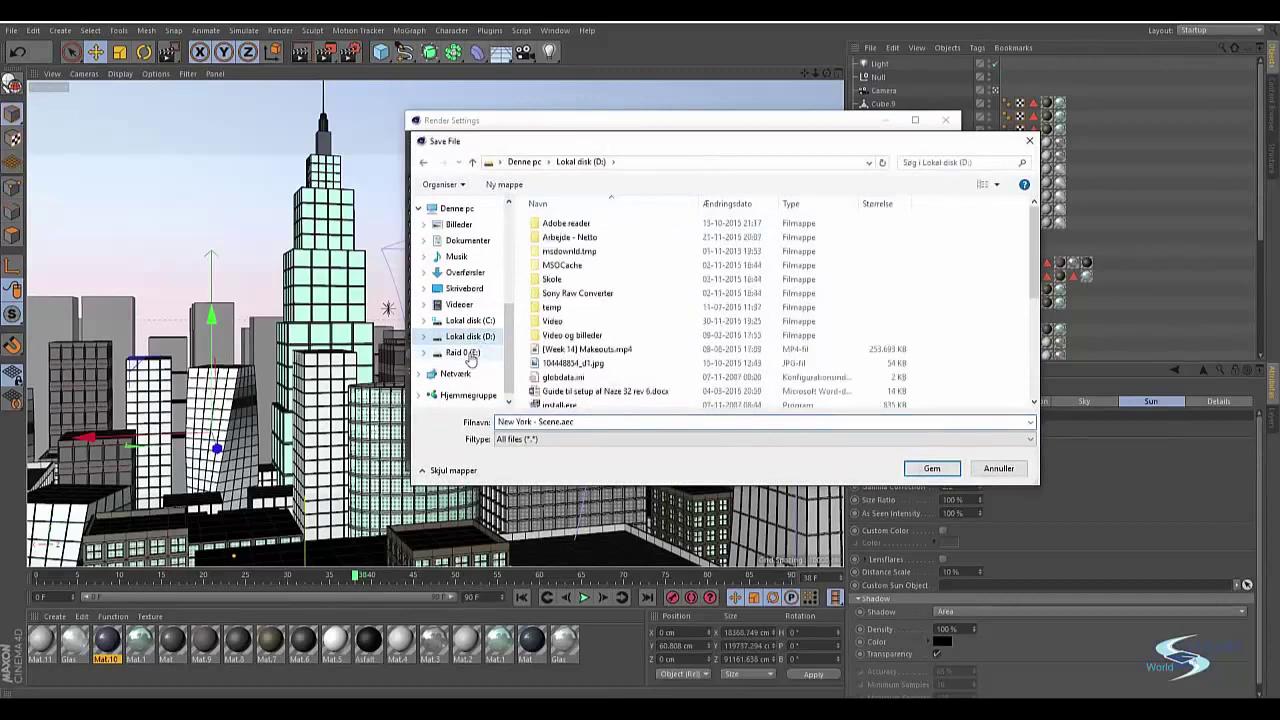
{"action": "left_click", "coordinate": [468, 352]}
{"action": "left_click", "coordinate": [565, 280]}
{"action": "double_click", "coordinate": [568, 280]}
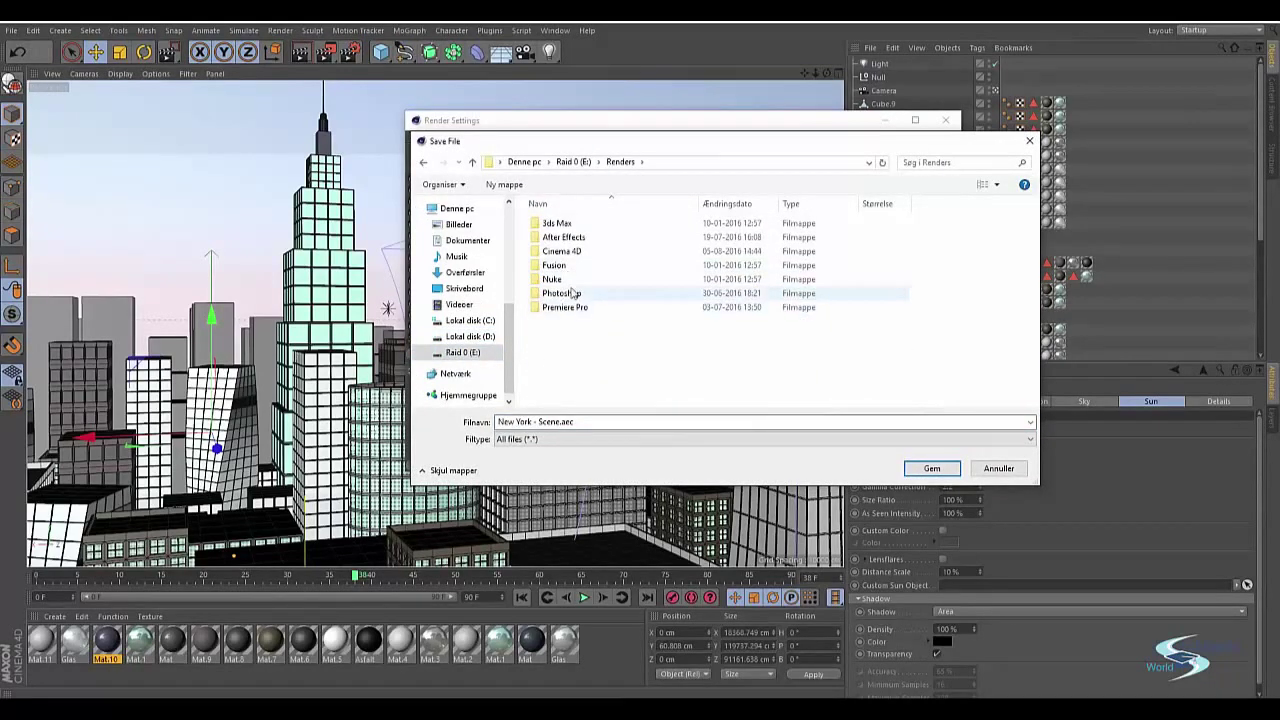
{"action": "double_click", "coordinate": [573, 252]}
{"action": "double_click", "coordinate": [594, 267]}
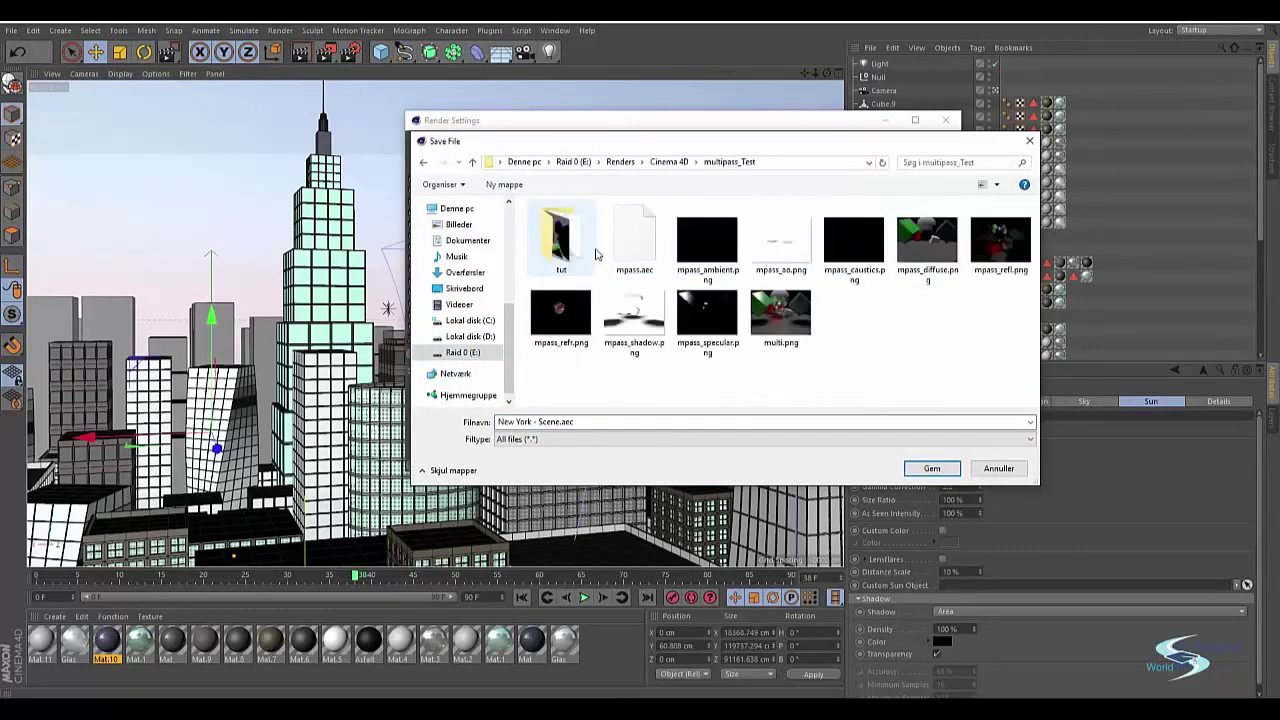
{"action": "double_click", "coordinate": [570, 243]}
{"action": "double_click", "coordinate": [565, 240]}
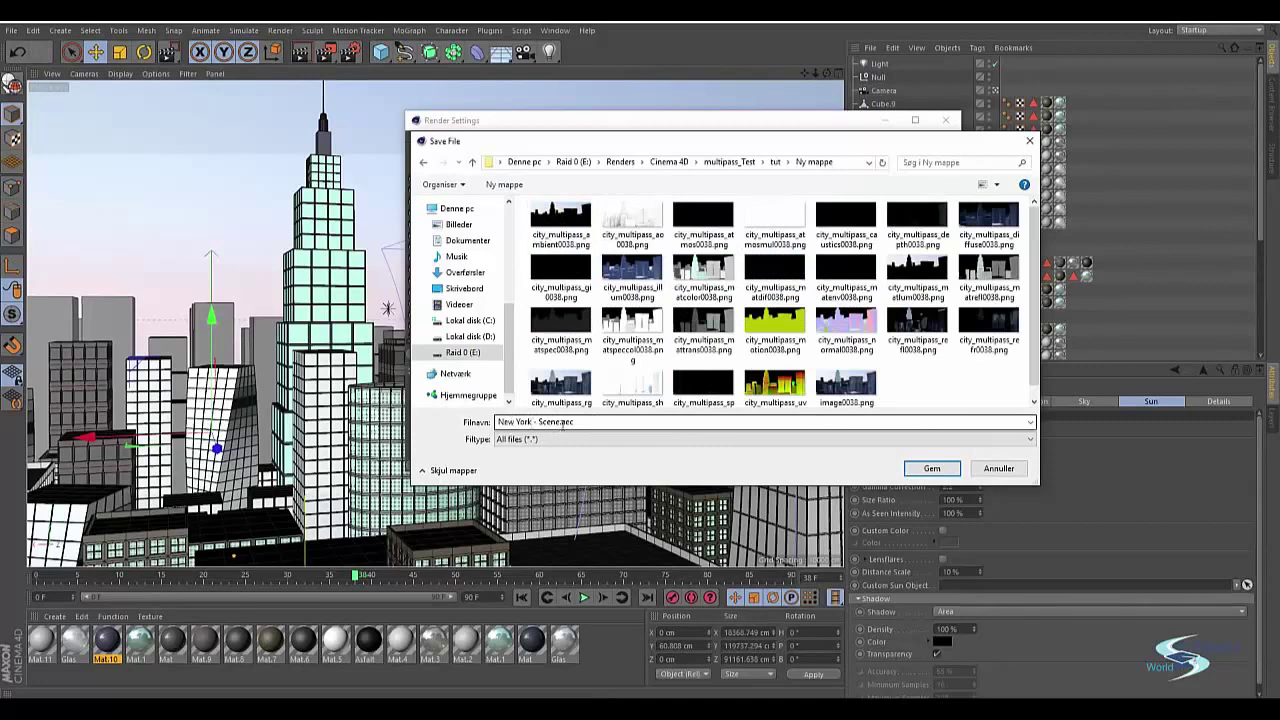
Step: Save the compositing project as New York - Scene.aec beside the rendered passes and close the Render Settings
{"action": "left_click", "coordinate": [562, 424]}
{"action": "left_click", "coordinate": [571, 421]}
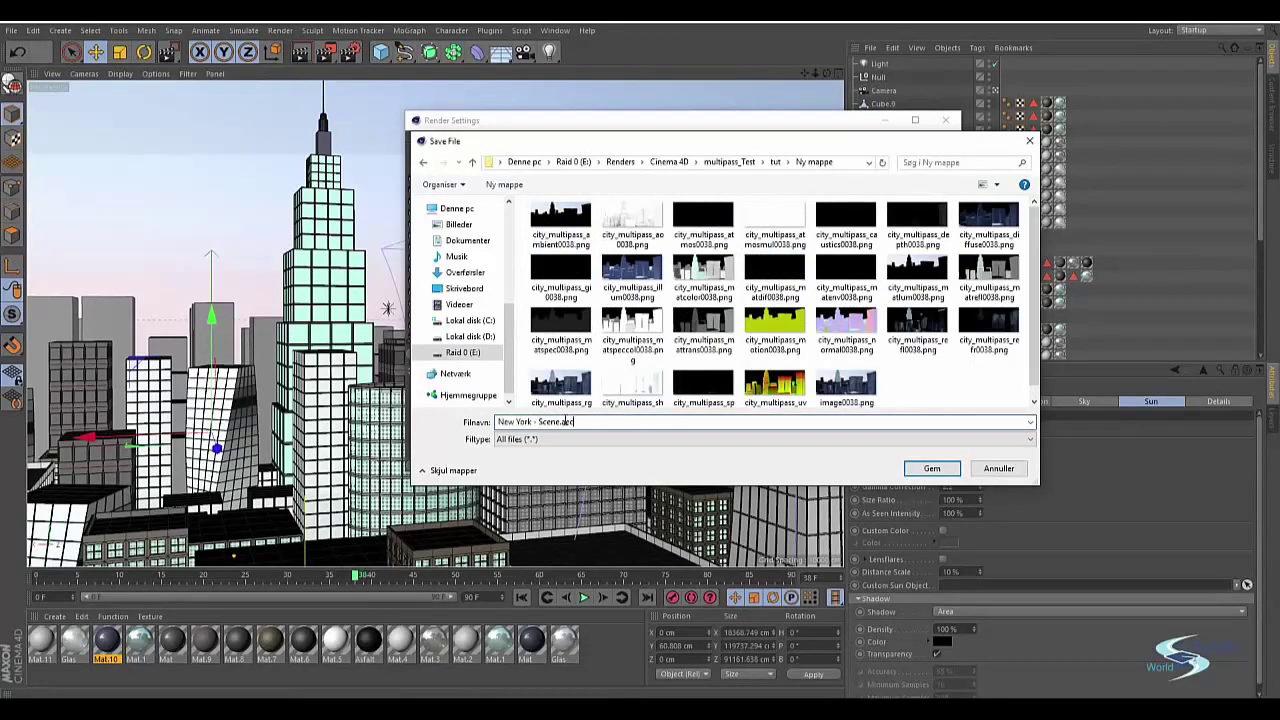
{"action": "key", "text": "BackSpace"}
{"action": "key", "text": "BackSpace"}
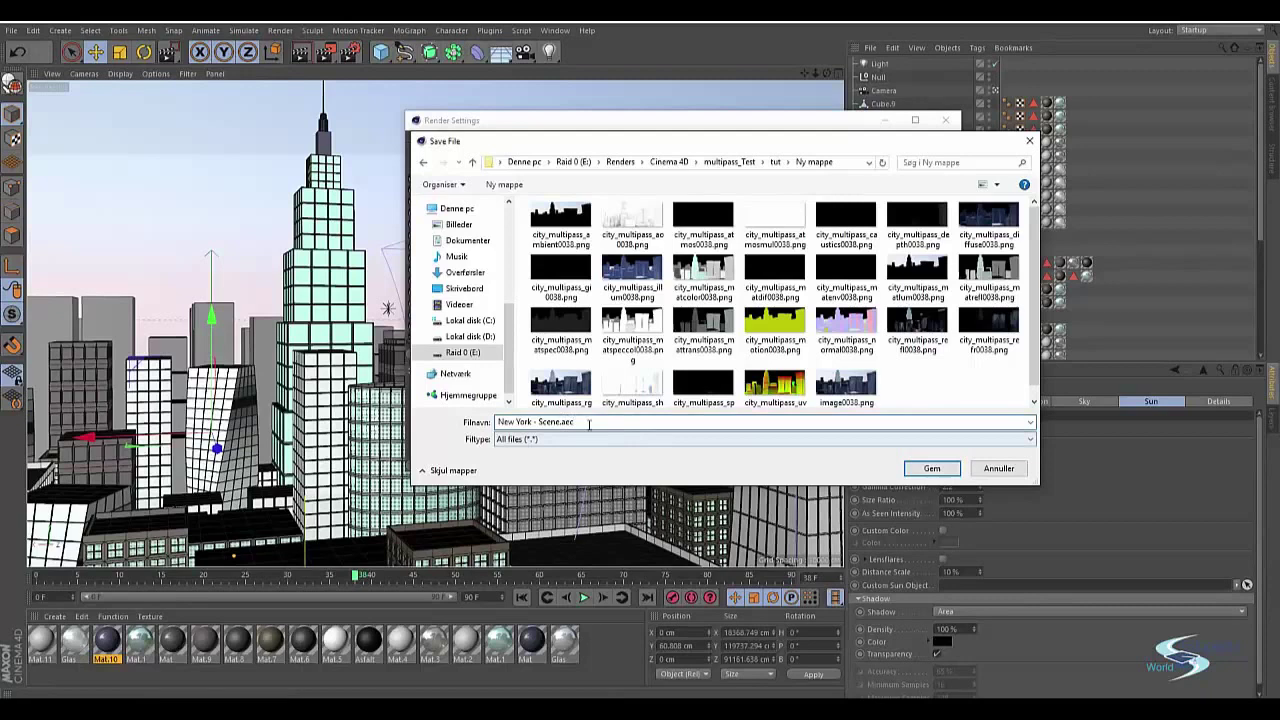
{"action": "type", "text": "r"}
{"action": "left_click", "coordinate": [931, 469]}
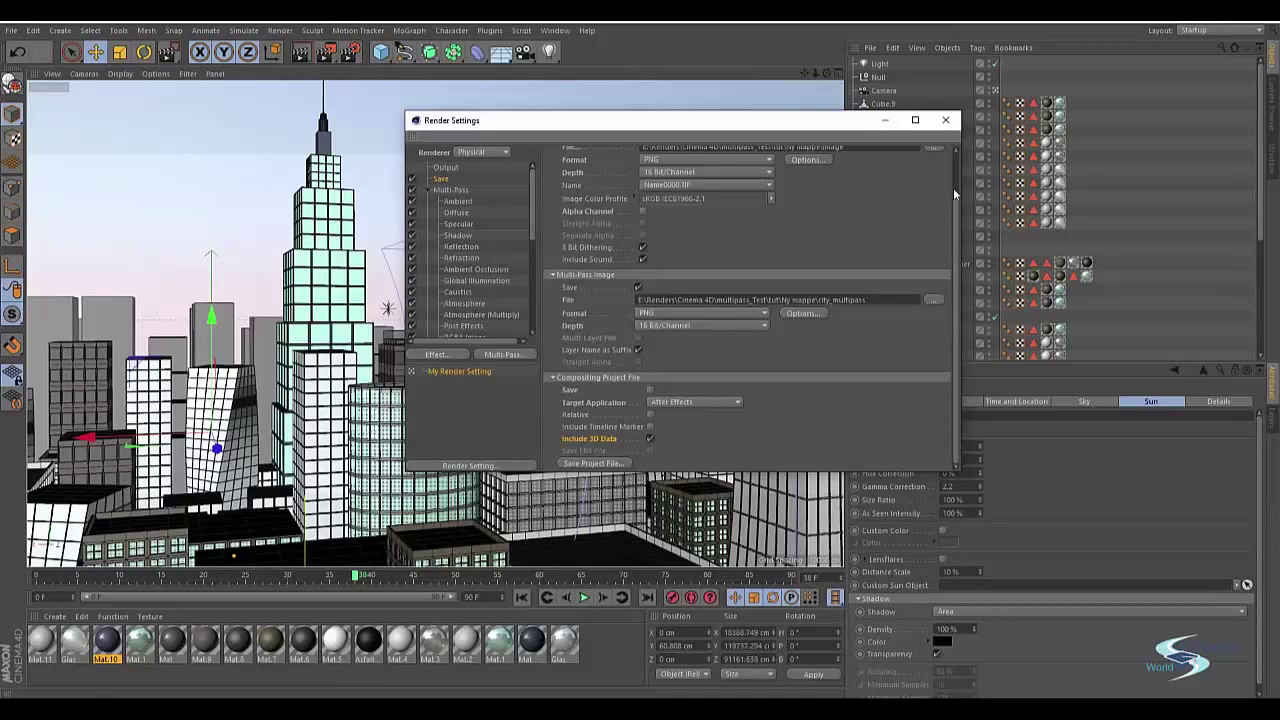
{"action": "left_click_drag", "start_coordinate": [823, 125], "coordinate": [715, 150]}
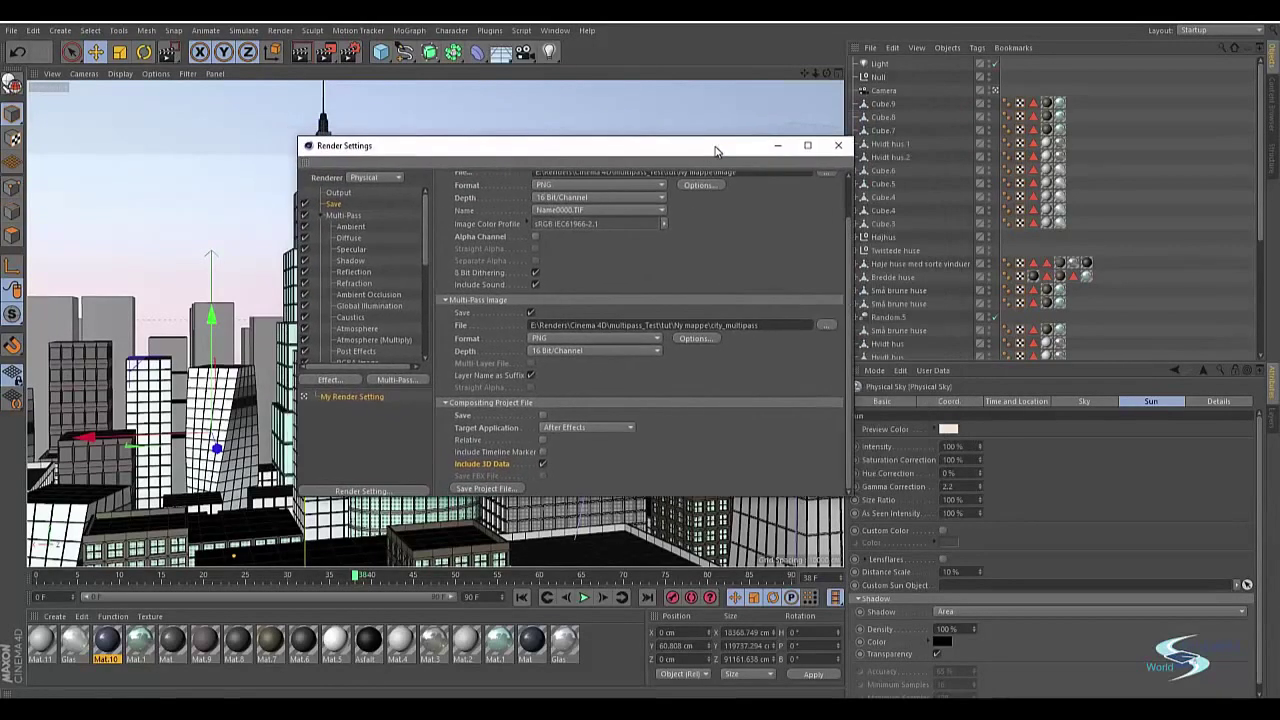
{"action": "left_click", "coordinate": [838, 145]}
{"action": "left_click", "coordinate": [1154, 156]}
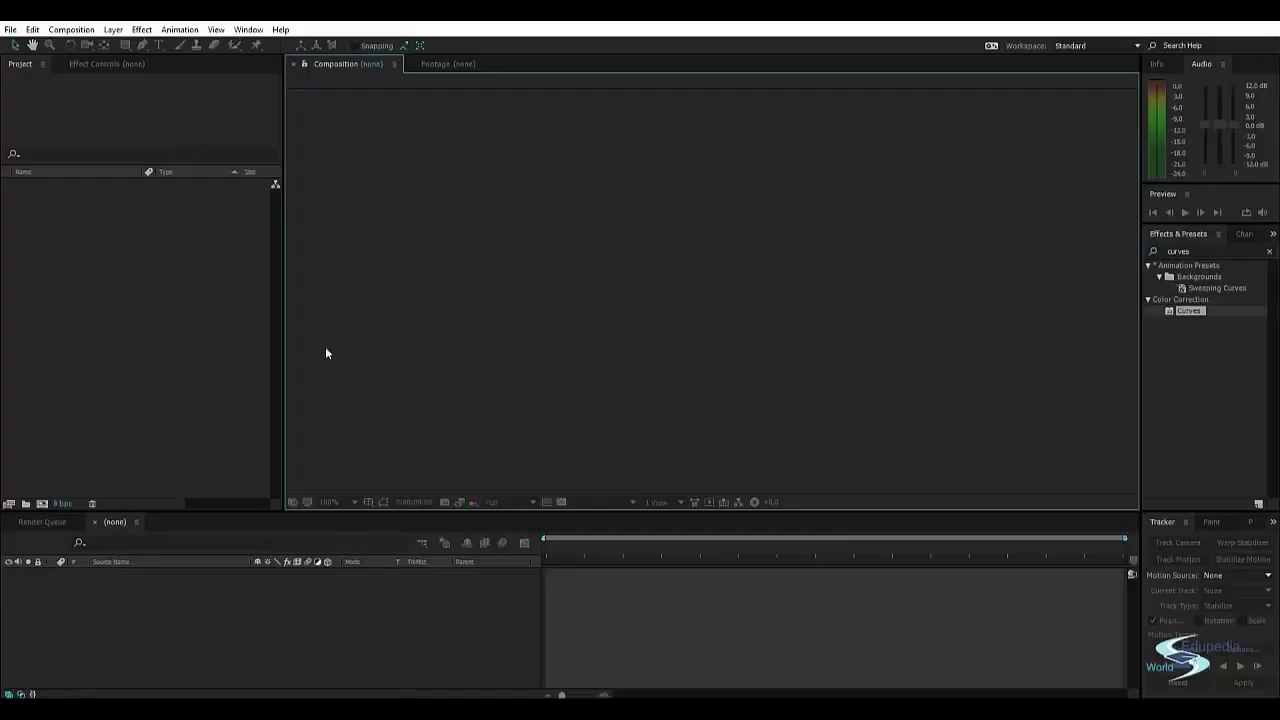
Step: Switch to After Effects and import New York - Scene.aec from the Ny mappe render folder into the project
{"action": "left_click", "coordinate": [146, 279]}
{"action": "left_click", "coordinate": [360, 257]}
{"action": "left_click", "coordinate": [200, 350]}
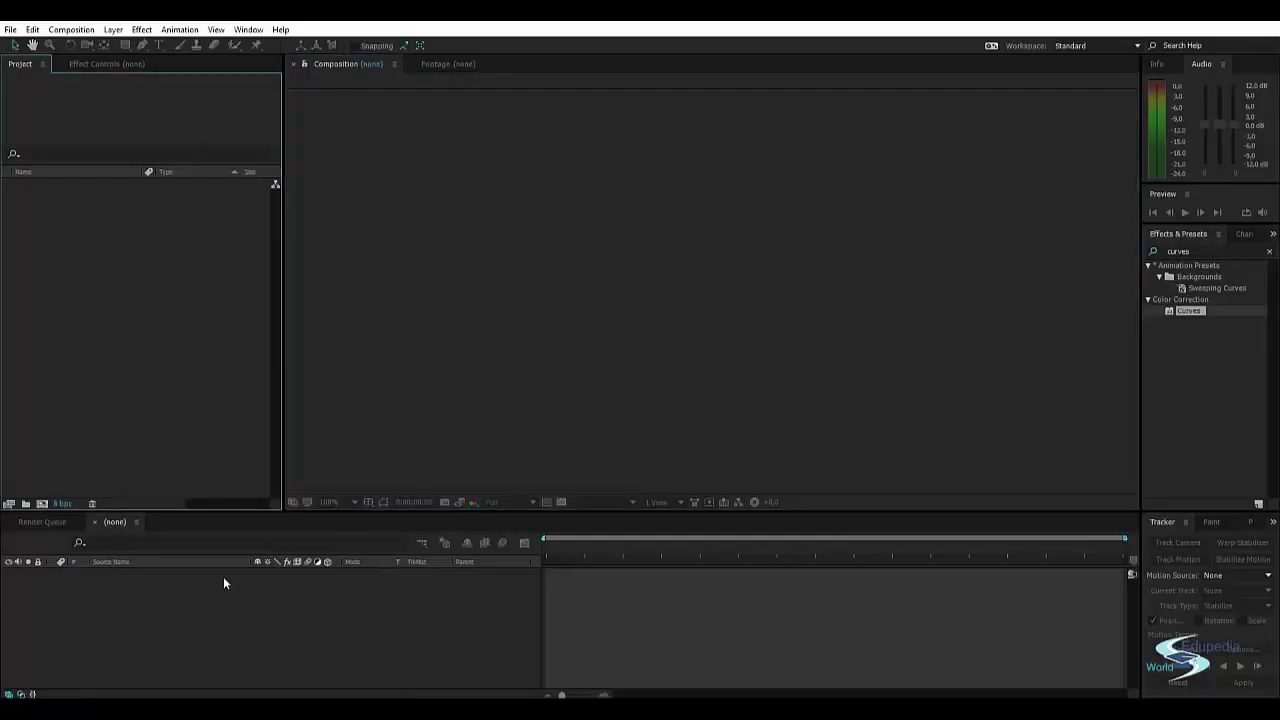
{"action": "mouse_move", "coordinate": [114, 680]}
{"action": "left_click", "coordinate": [75, 663]}
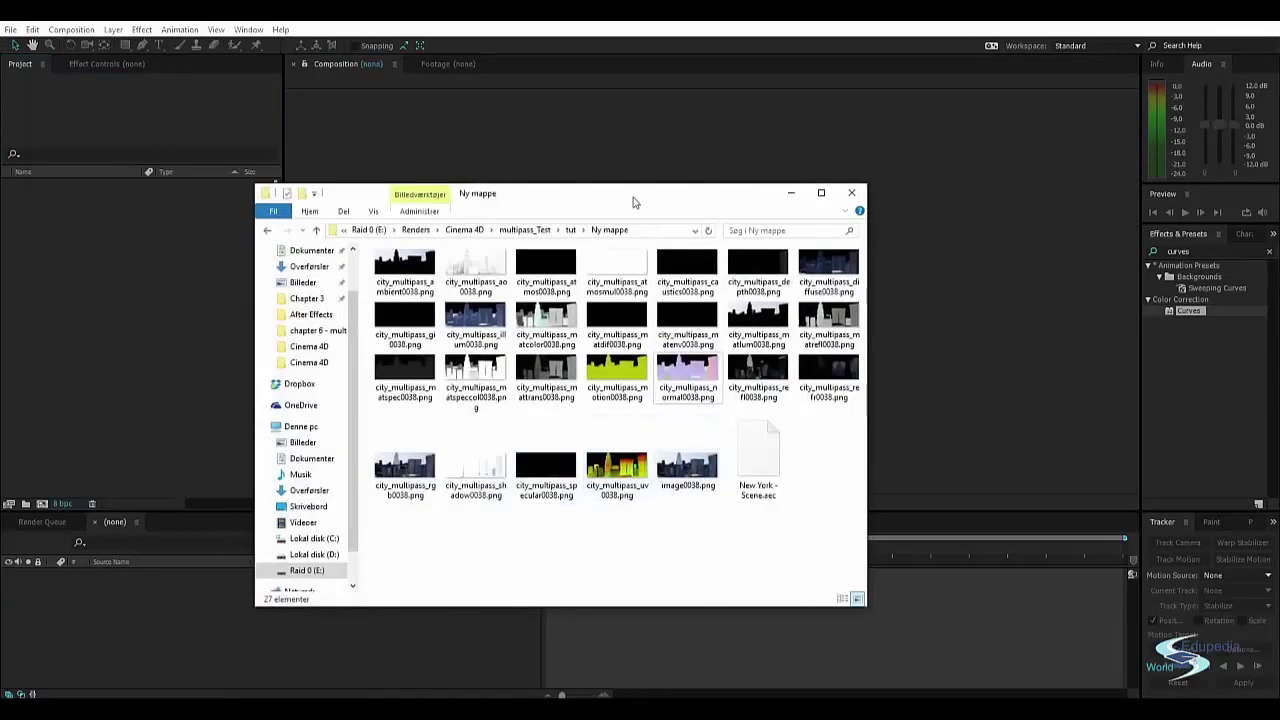
{"action": "left_click_drag", "start_coordinate": [610, 195], "coordinate": [749, 179]}
{"action": "left_click", "coordinate": [895, 420]}
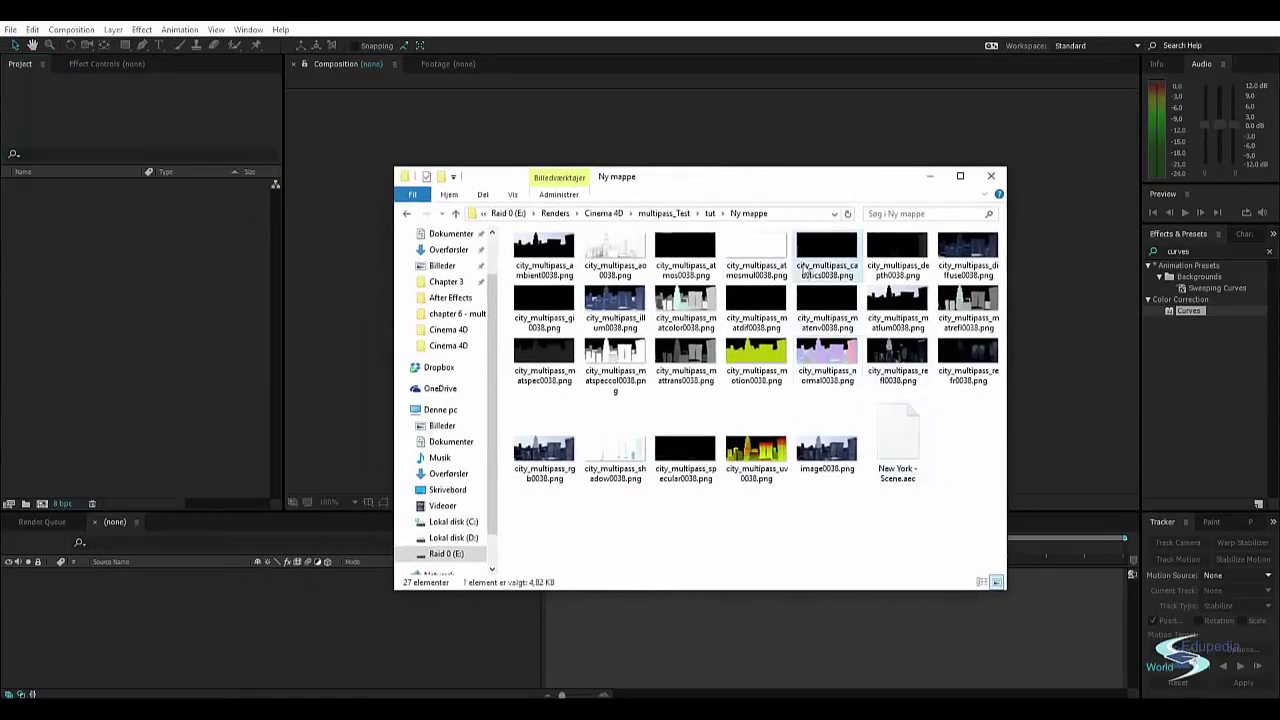
{"action": "left_click", "coordinate": [893, 420]}
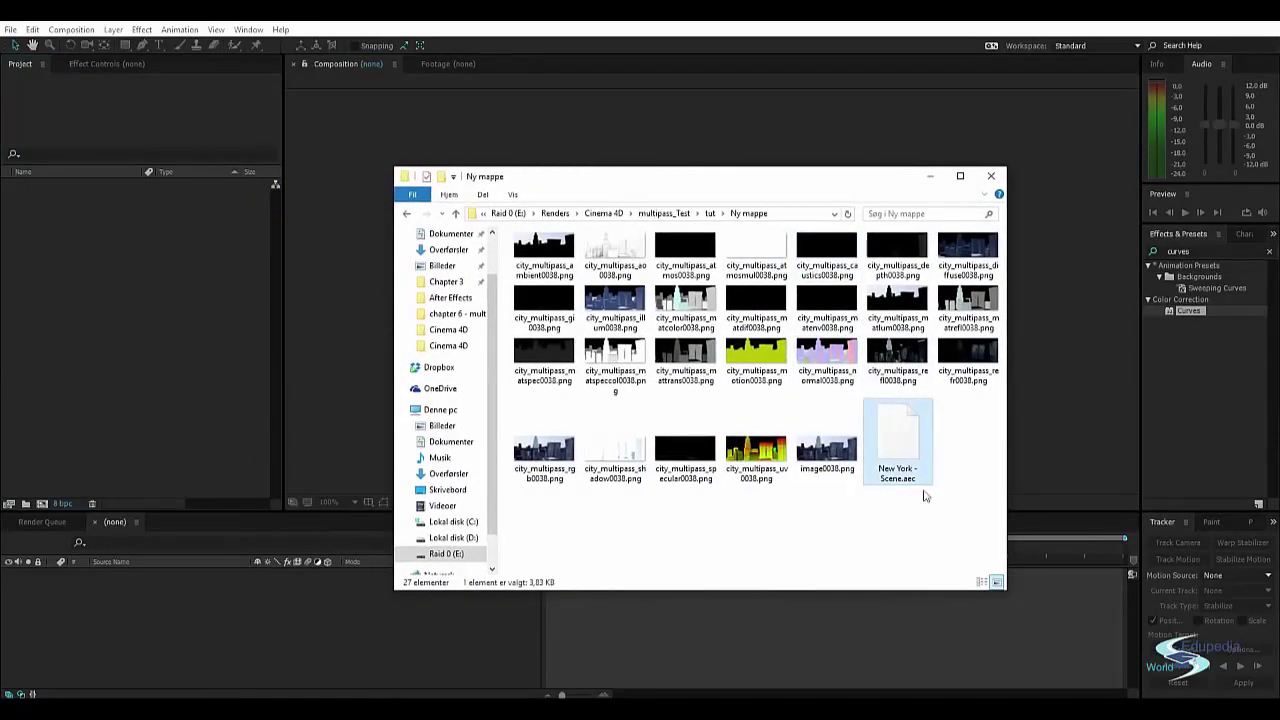
{"action": "left_click_drag", "start_coordinate": [904, 442], "coordinate": [82, 244]}
{"action": "left_click", "coordinate": [930, 176]}
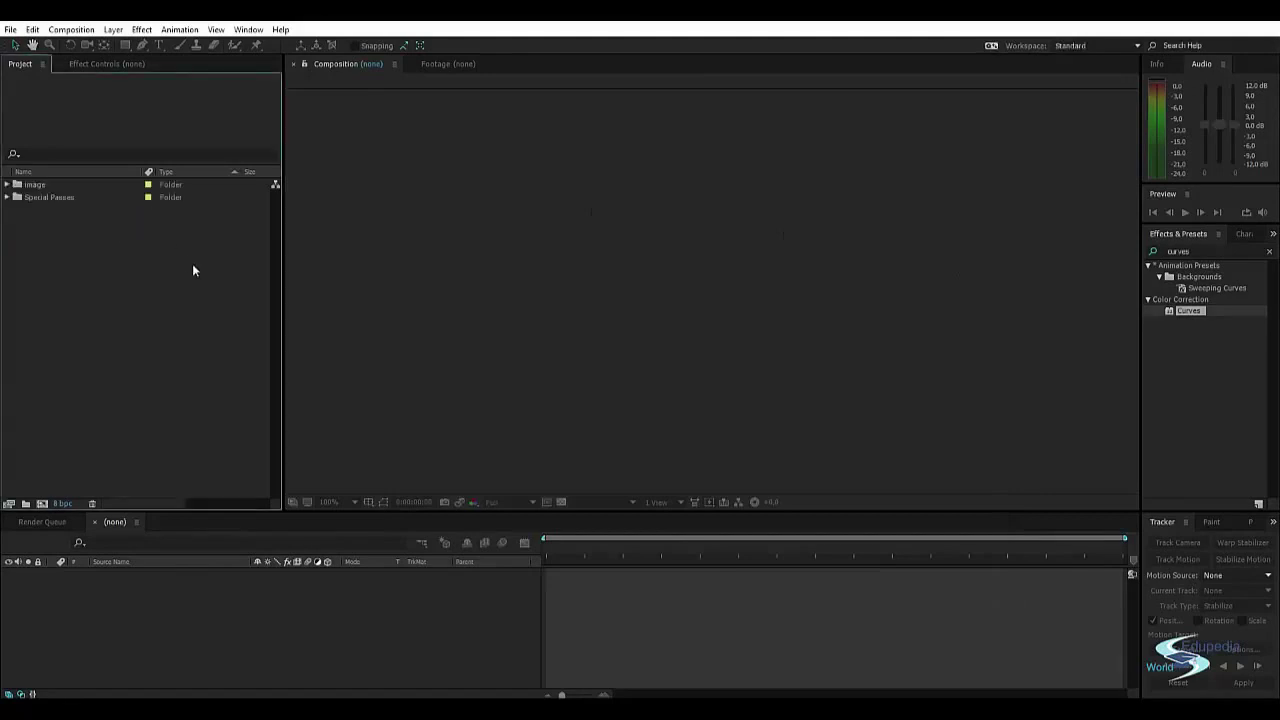
Step: Expand the imported image and Special Passes folders and look through the multi-pass files they contain
{"action": "left_click", "coordinate": [24, 187]}
{"action": "left_click", "coordinate": [8, 186]}
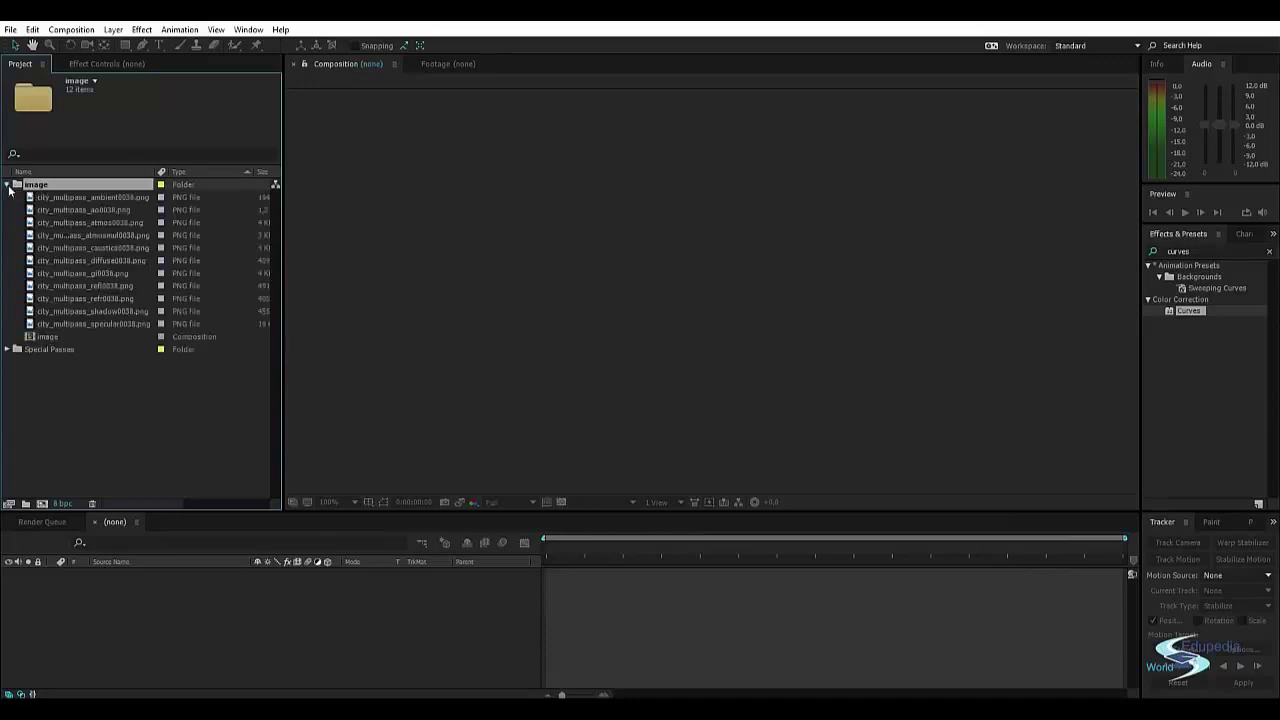
{"action": "left_click", "coordinate": [30, 198]}
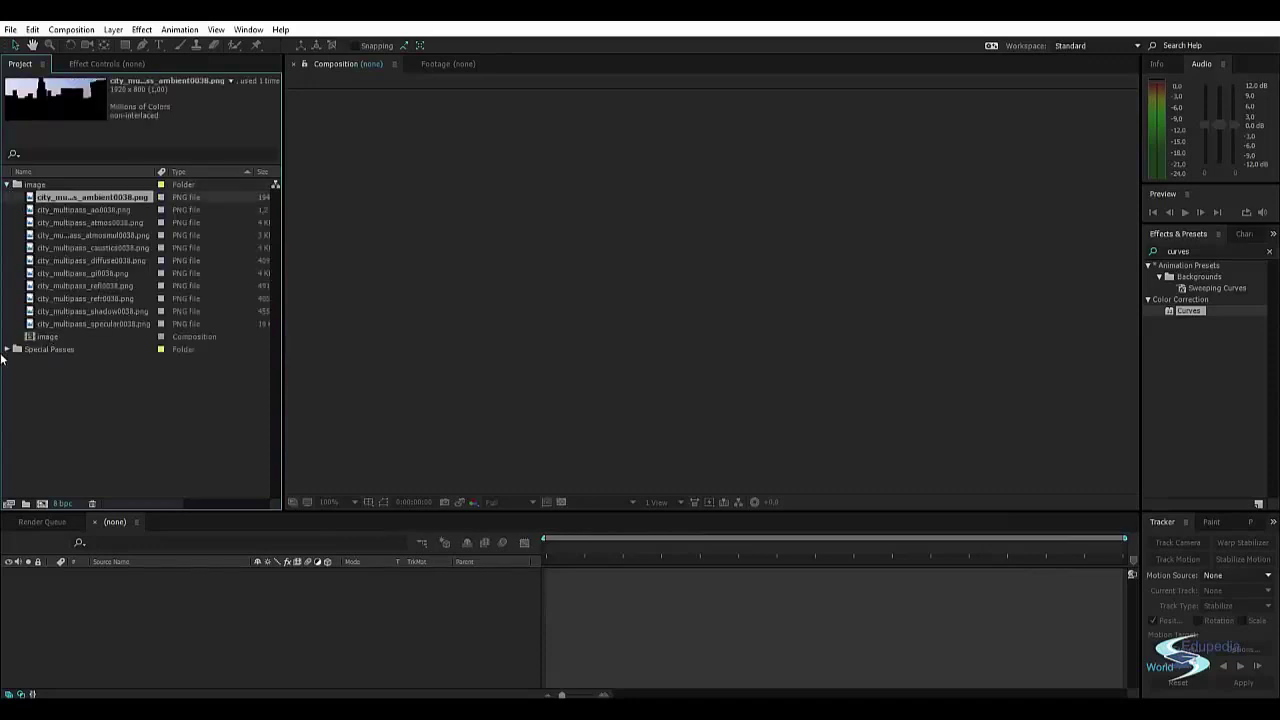
{"action": "left_click", "coordinate": [8, 349]}
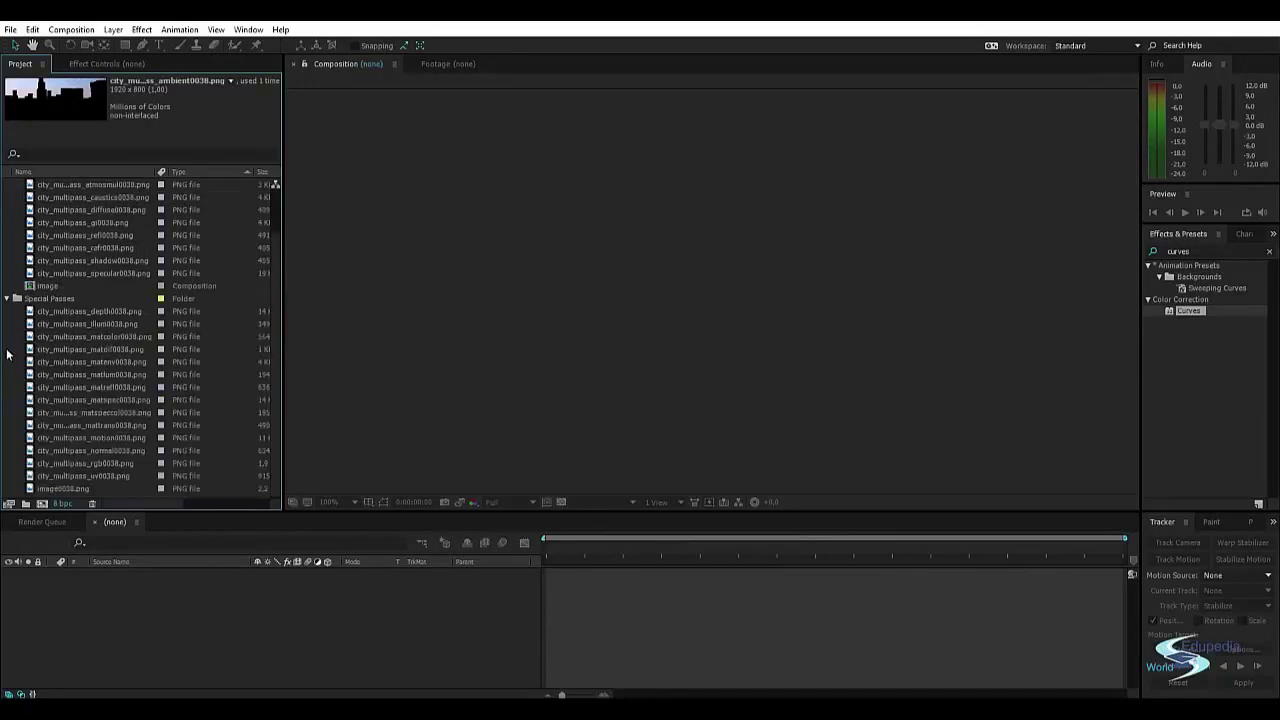
{"action": "left_click", "coordinate": [100, 312]}
{"action": "scroll", "coordinate": [129, 354], "scroll_direction": "up", "scroll_amount": 2}
{"action": "left_click", "coordinate": [107, 198]}
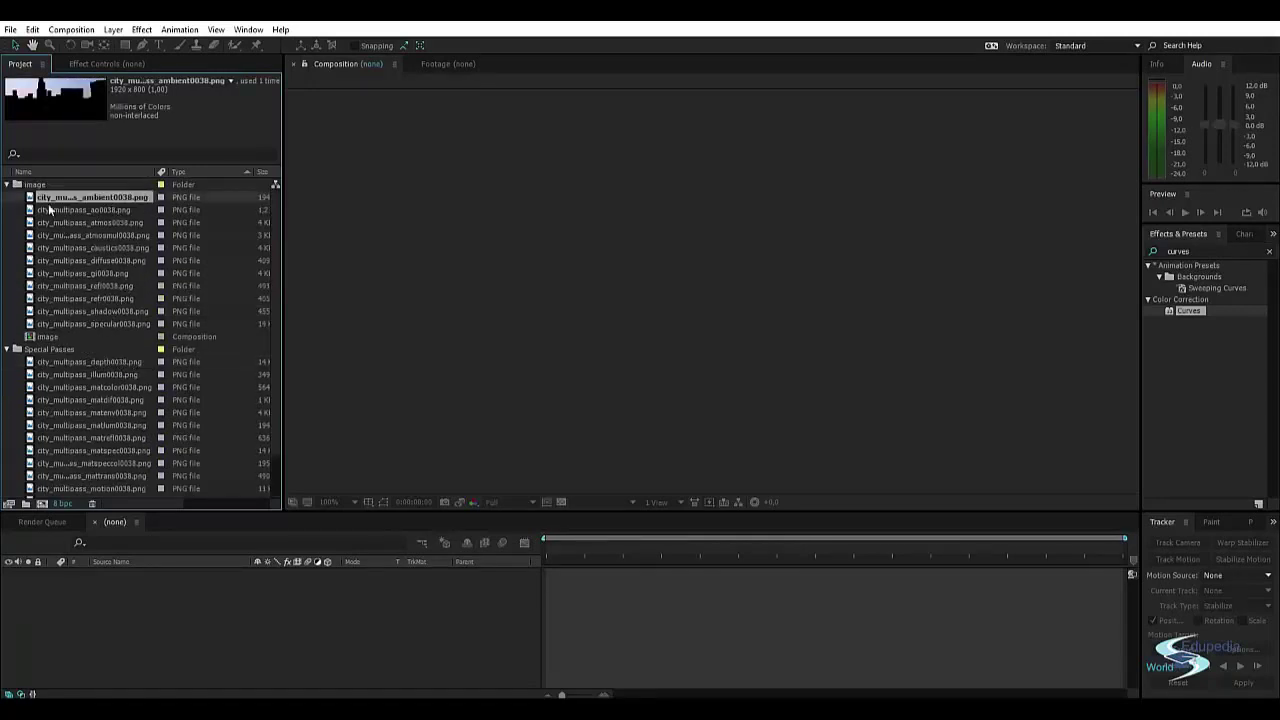
Step: Switch to Cinema 4D, remove all multi-pass channels from the Render Settings and add only the image layers
{"action": "scroll", "coordinate": [96, 298], "scroll_direction": "down", "scroll_amount": 2}
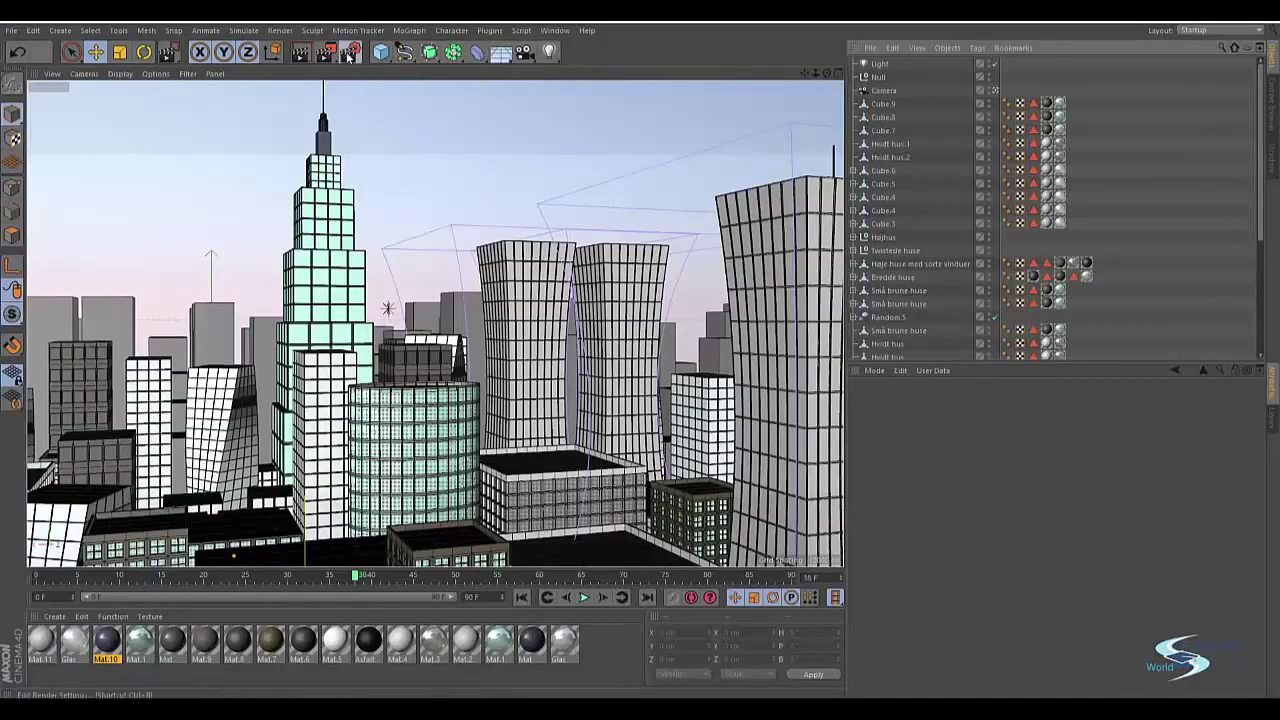
{"action": "key", "text": "ctrl+b"}
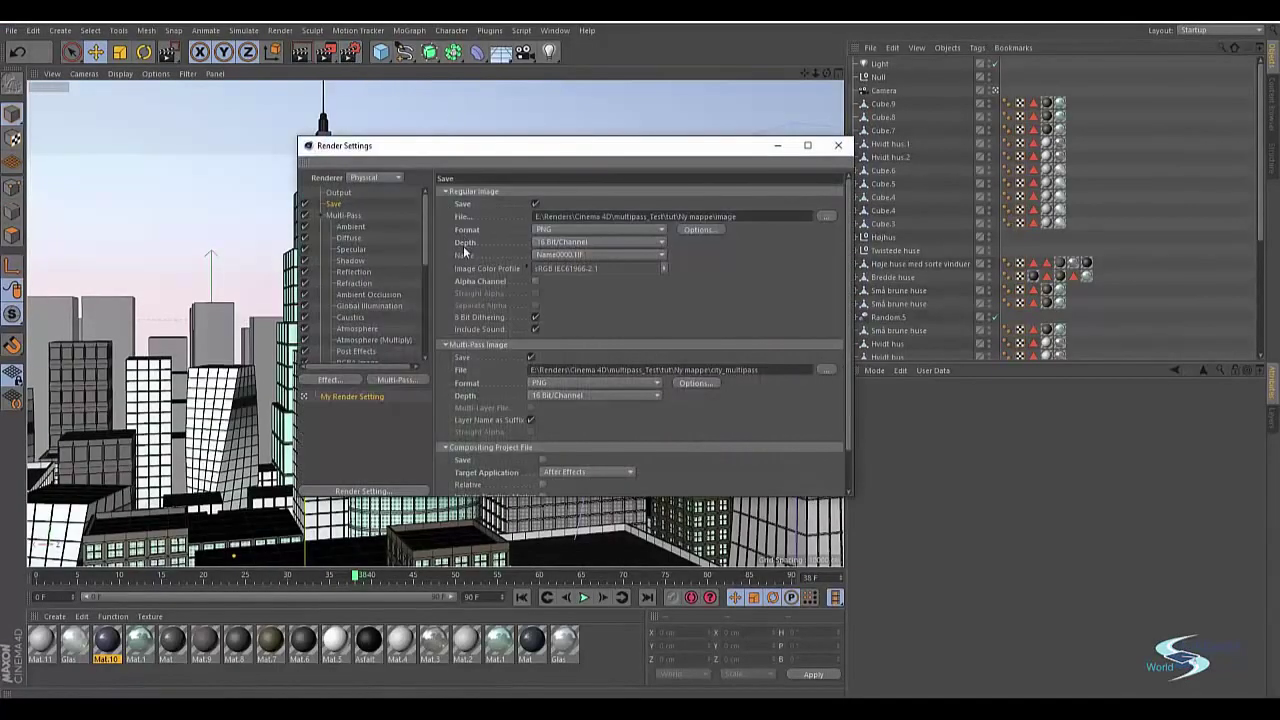
{"action": "left_click", "coordinate": [398, 380]}
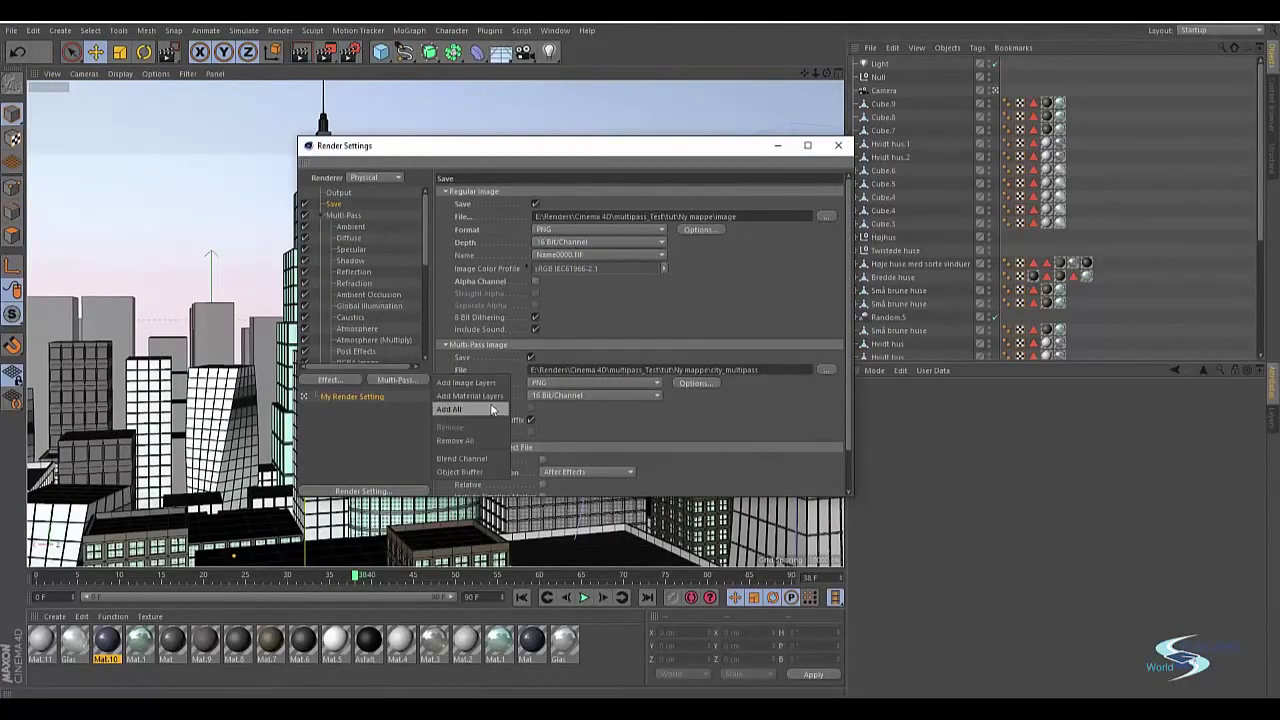
{"action": "left_click", "coordinate": [468, 440]}
{"action": "left_click", "coordinate": [394, 379]}
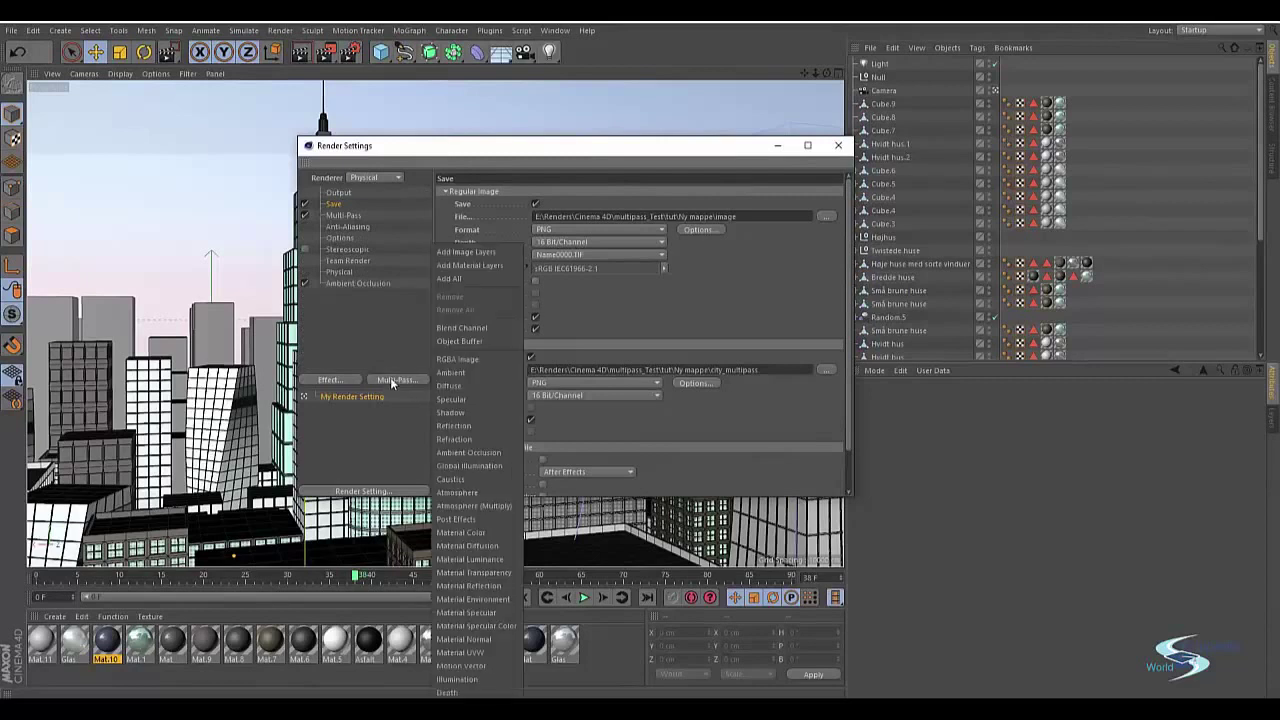
{"action": "left_click", "coordinate": [474, 253]}
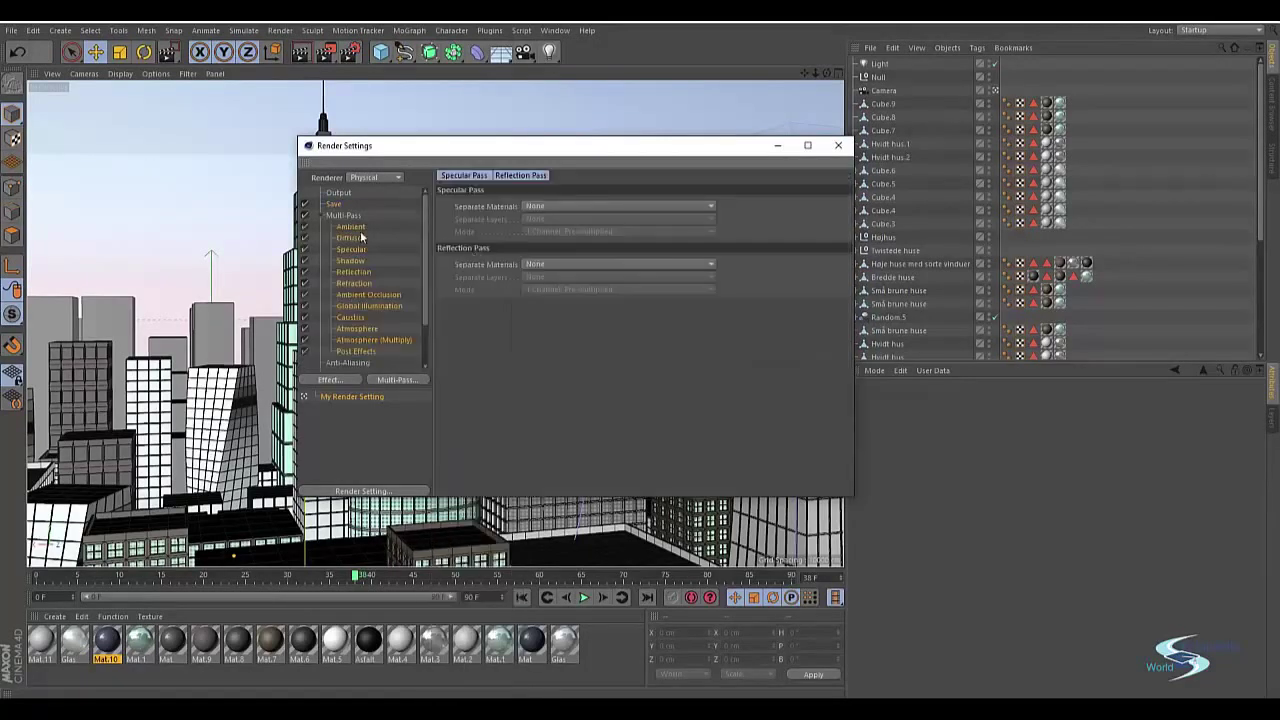
Step: Check the ambient pass in After Effects, return to Cinema 4D and add all multi-pass channels to the Render Settings
{"action": "key", "text": "alt+Tab"}
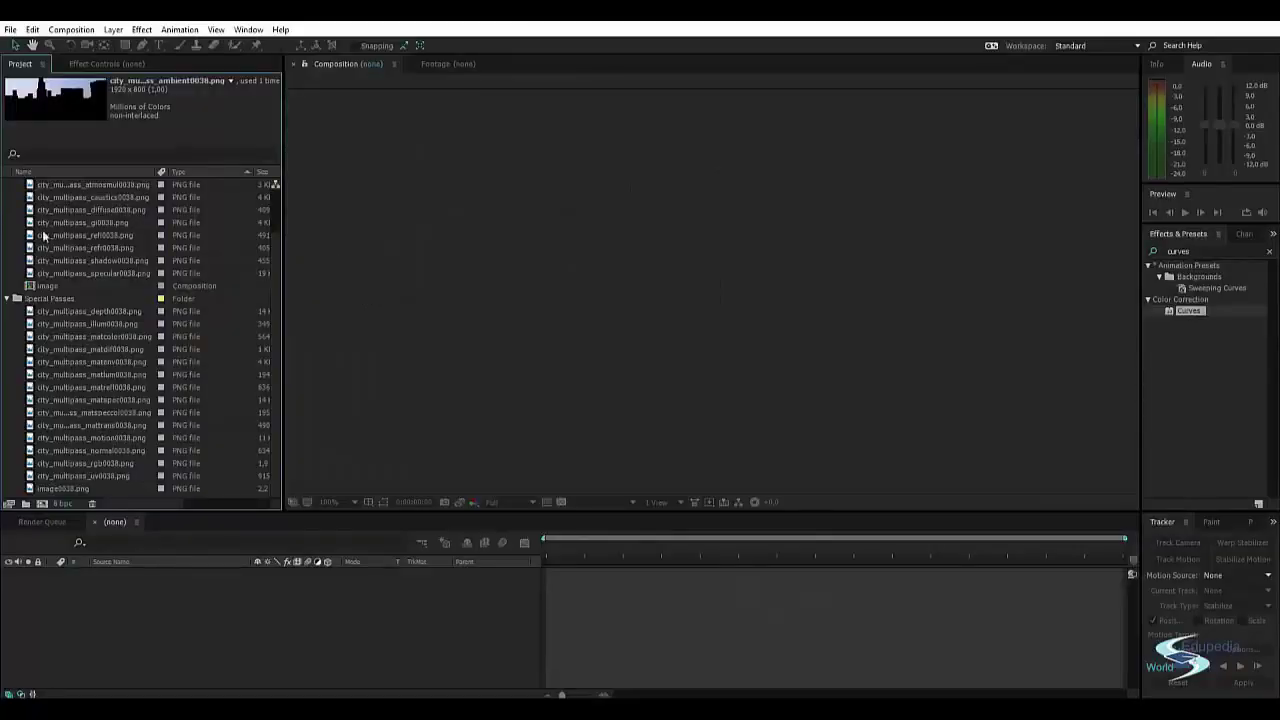
{"action": "left_click", "coordinate": [37, 198]}
{"action": "key", "text": "alt+Tab"}
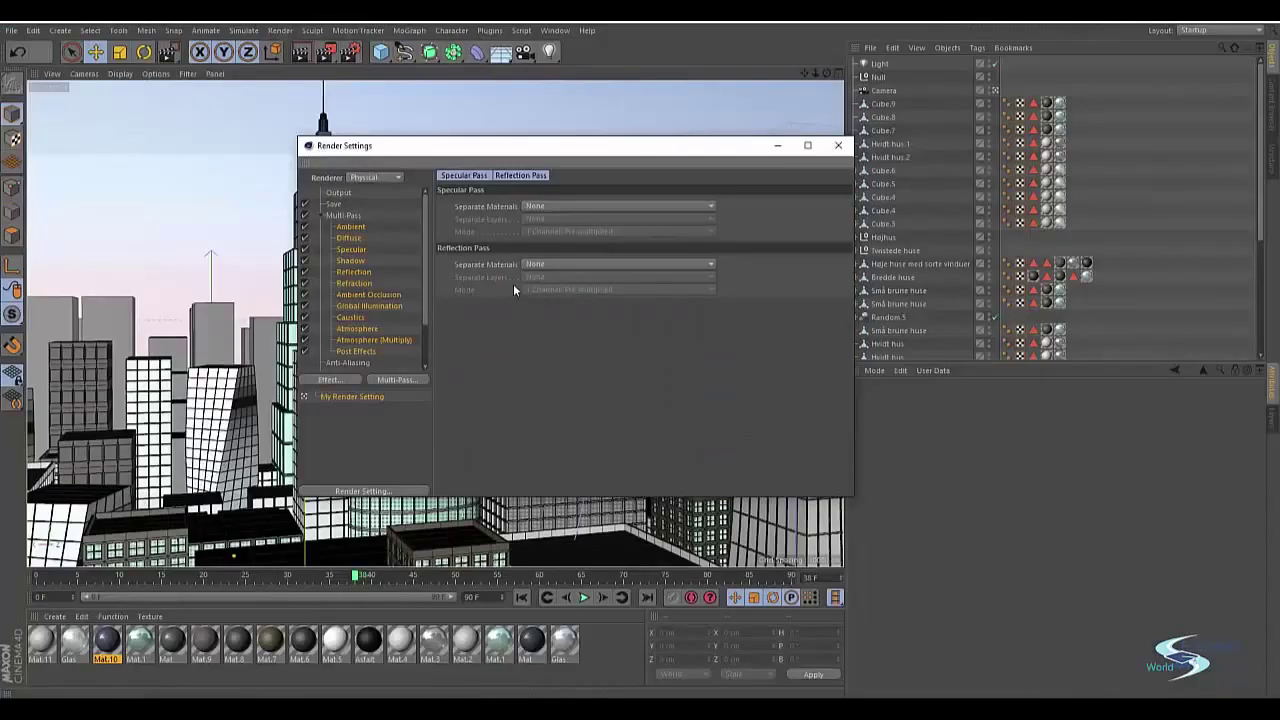
{"action": "left_click", "coordinate": [395, 379]}
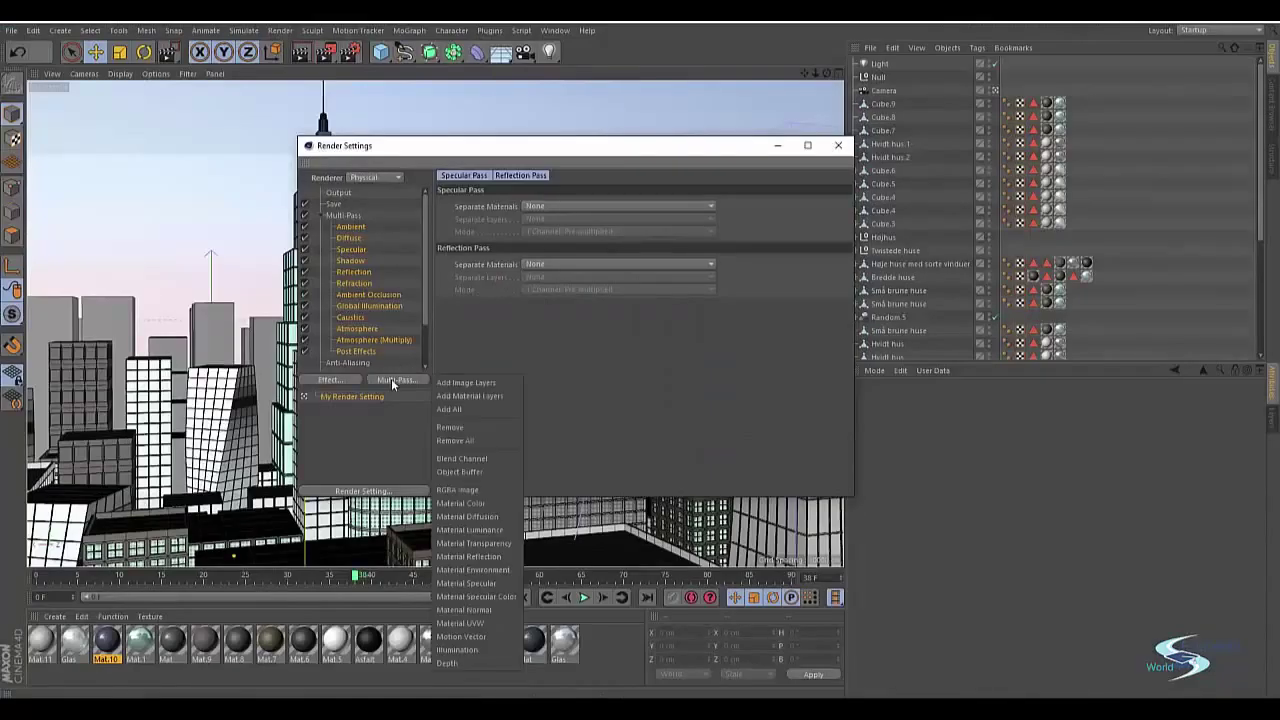
{"action": "left_click", "coordinate": [461, 409]}
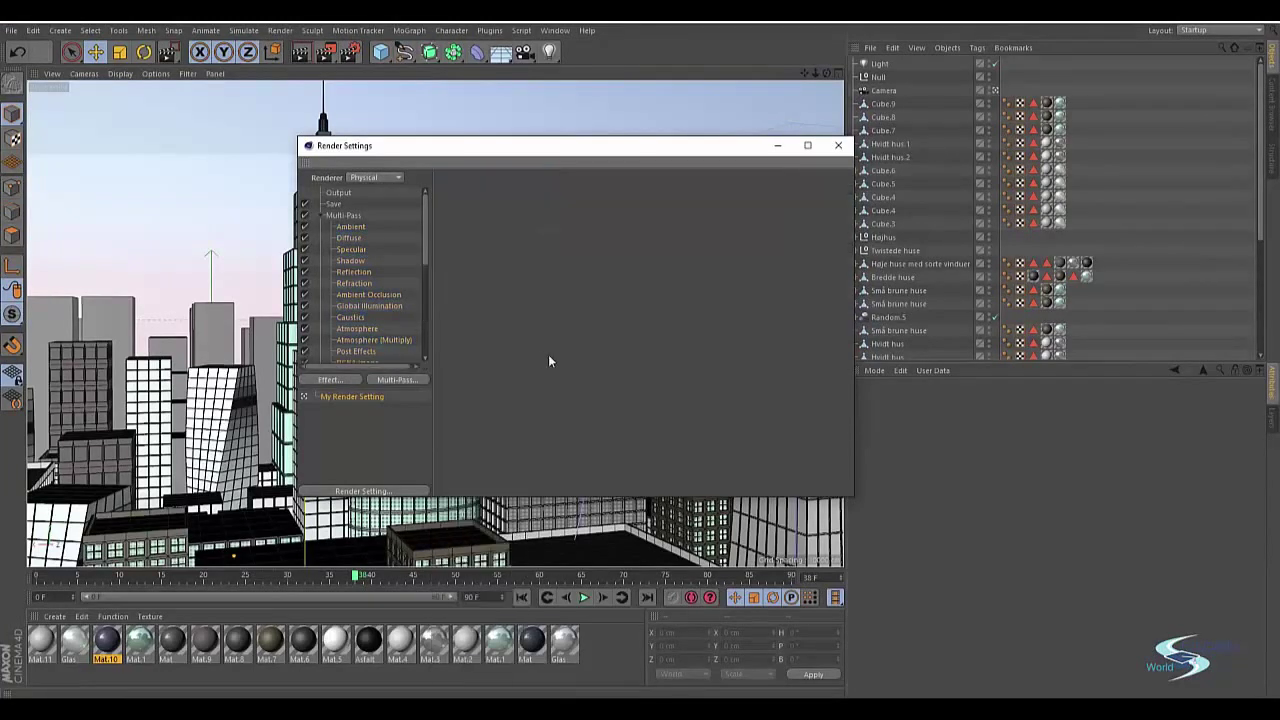
Step: Switch to After Effects and examine how the passes are divided between the image and Special Passes folders
{"action": "key", "text": "alt+Tab"}
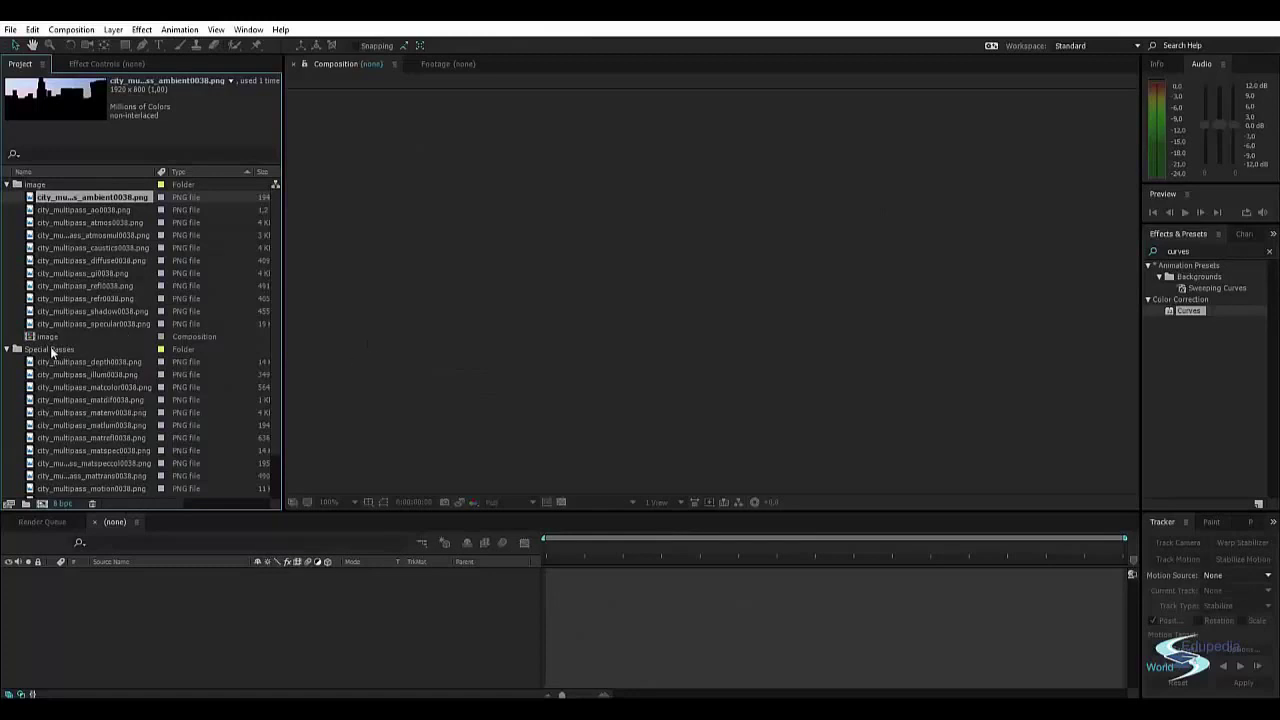
{"action": "left_click", "coordinate": [52, 349]}
{"action": "left_click", "coordinate": [54, 338]}
{"action": "left_click", "coordinate": [57, 350]}
{"action": "scroll", "coordinate": [70, 362], "scroll_direction": "down", "scroll_amount": 1}
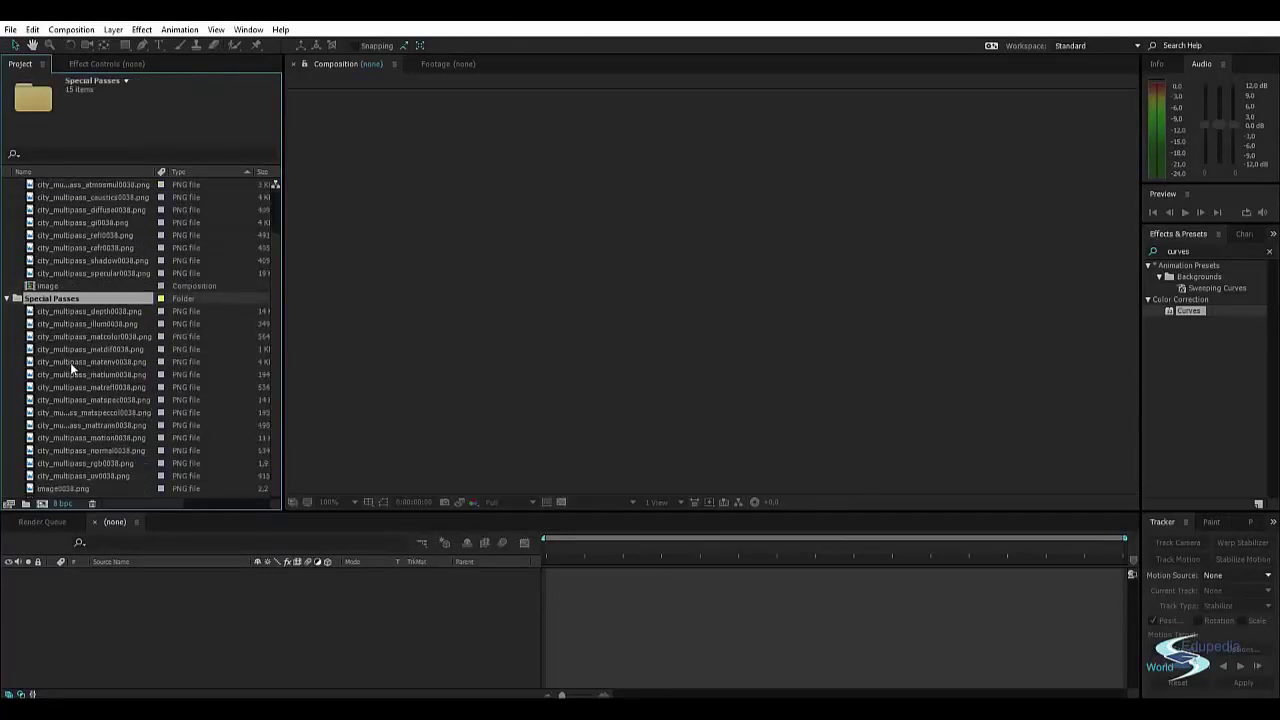
{"action": "scroll", "coordinate": [88, 226], "scroll_direction": "up", "scroll_amount": 2}
{"action": "left_click", "coordinate": [82, 200]}
{"action": "scroll", "coordinate": [84, 336], "scroll_direction": "down", "scroll_amount": 2}
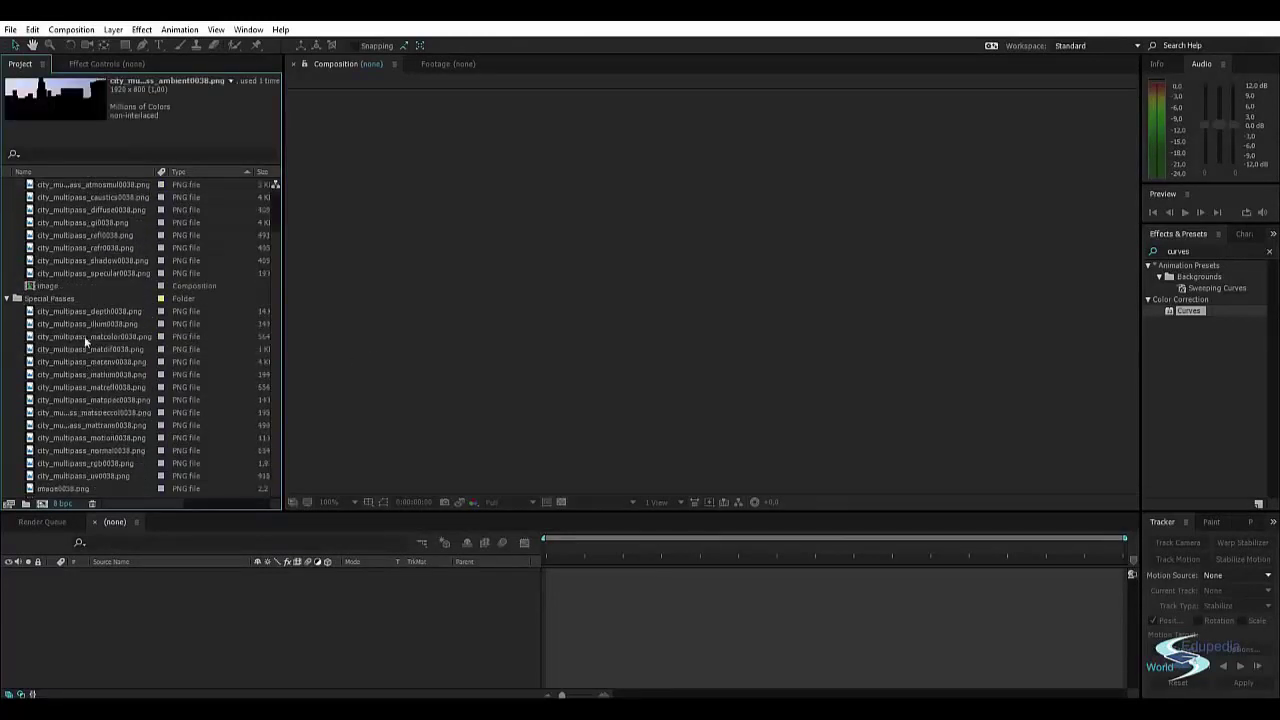
{"action": "scroll", "coordinate": [62, 487], "scroll_direction": "up", "scroll_amount": 2}
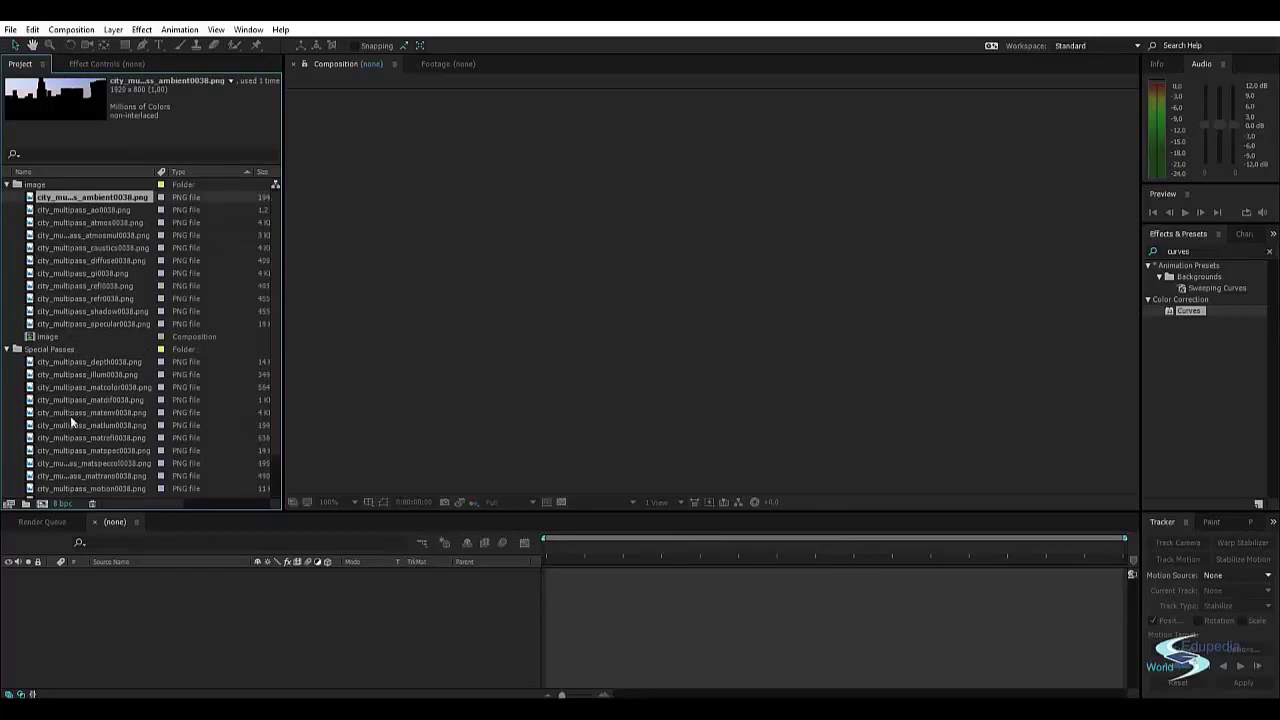
Step: Open the image composition and enlarge the timeline area so the whole layer stack fits
{"action": "left_click", "coordinate": [175, 338]}
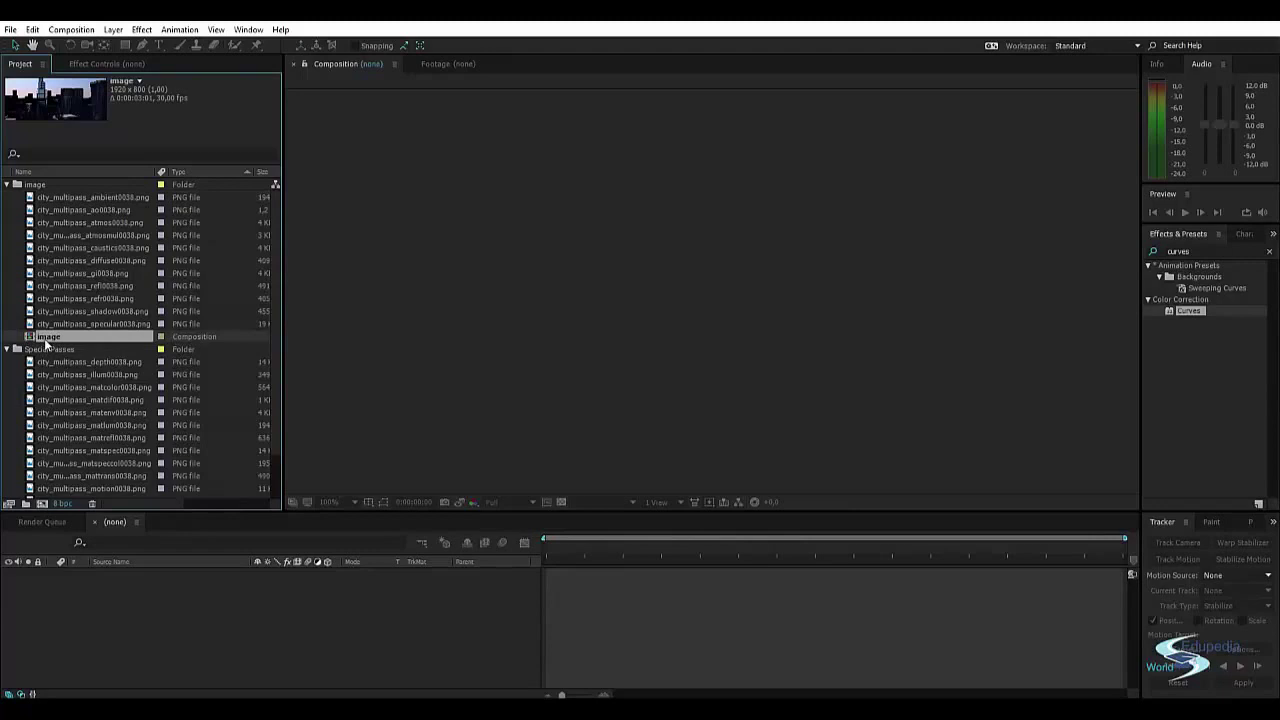
{"action": "double_click", "coordinate": [45, 338]}
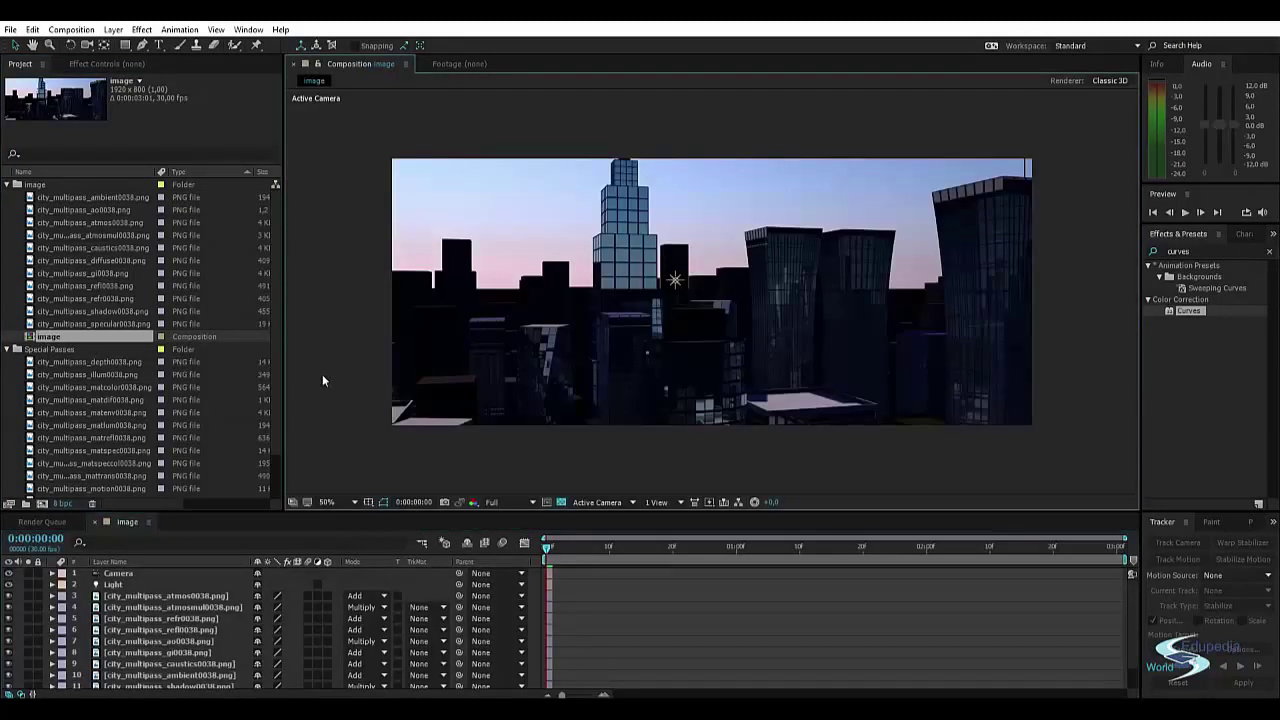
{"action": "scroll", "coordinate": [230, 620], "scroll_direction": "down", "scroll_amount": 2}
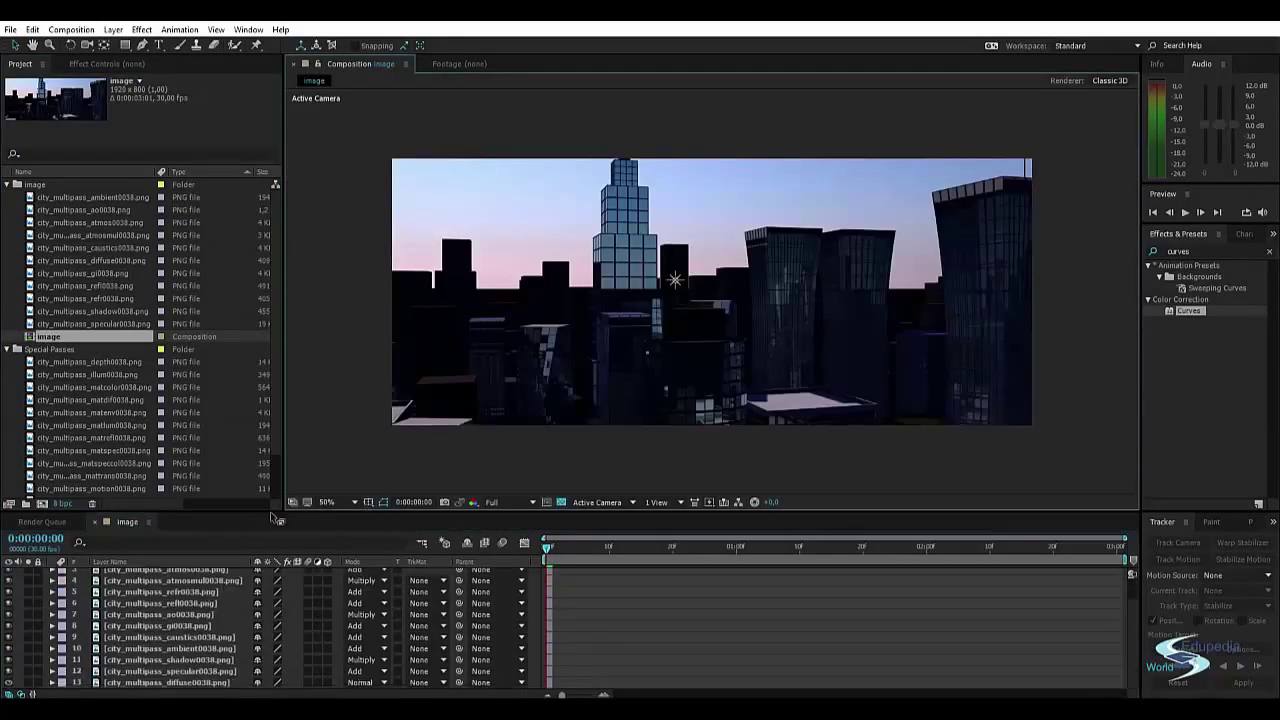
{"action": "left_click_drag", "start_coordinate": [318, 514], "coordinate": [325, 452]}
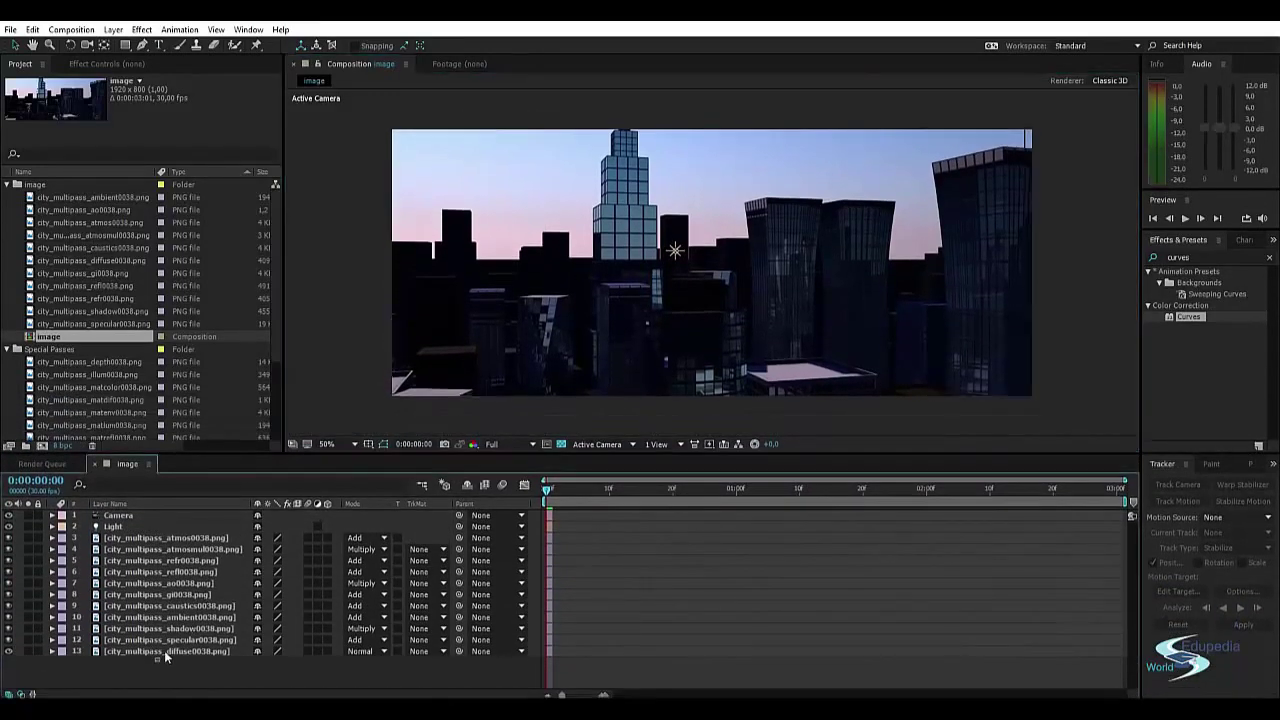
Step: Extend all layers of the image composition, including the camera and light, to the 2-second mark
{"action": "left_click_drag", "start_coordinate": [164, 650], "coordinate": [160, 540]}
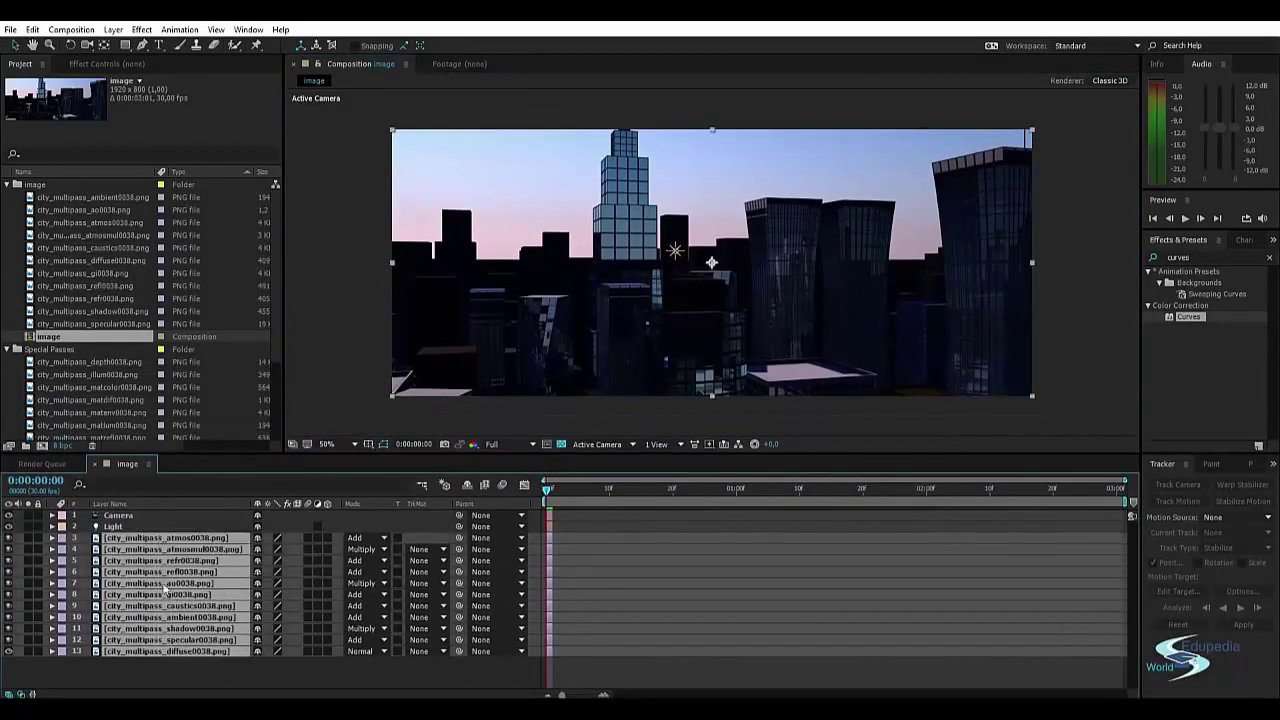
{"action": "left_click", "coordinate": [158, 664]}
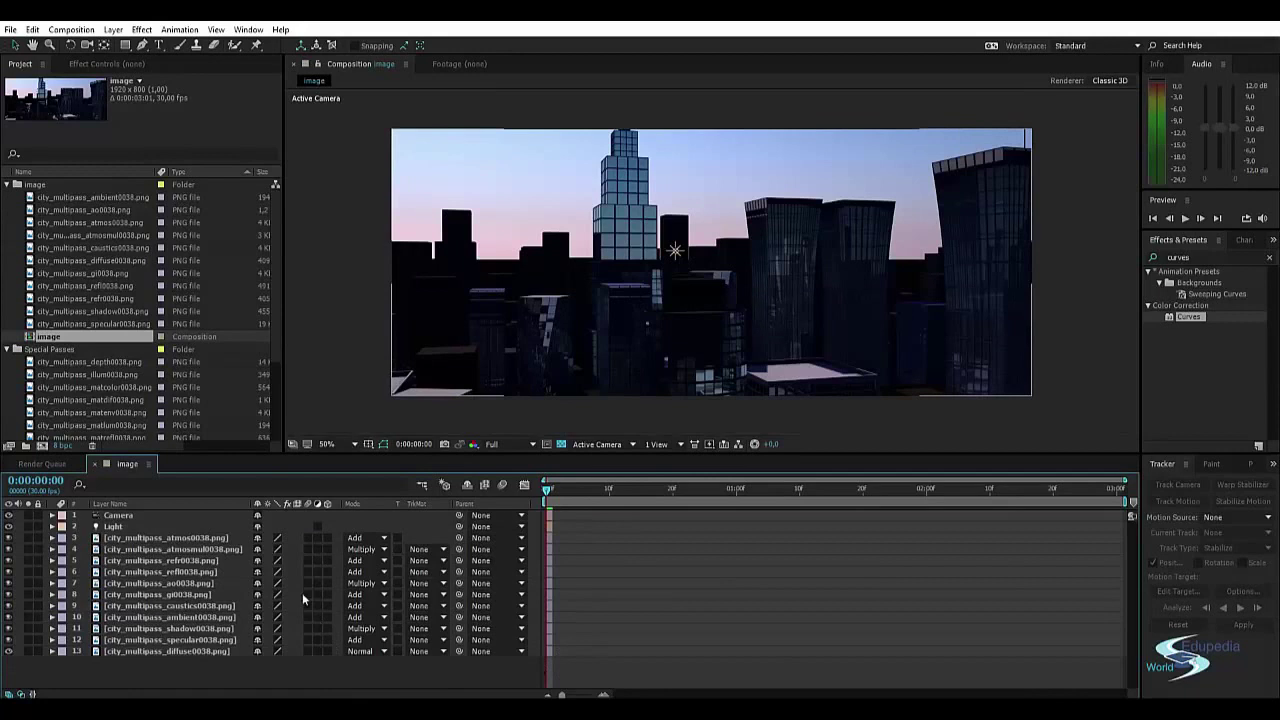
{"action": "left_click_drag", "start_coordinate": [185, 665], "coordinate": [176, 517]}
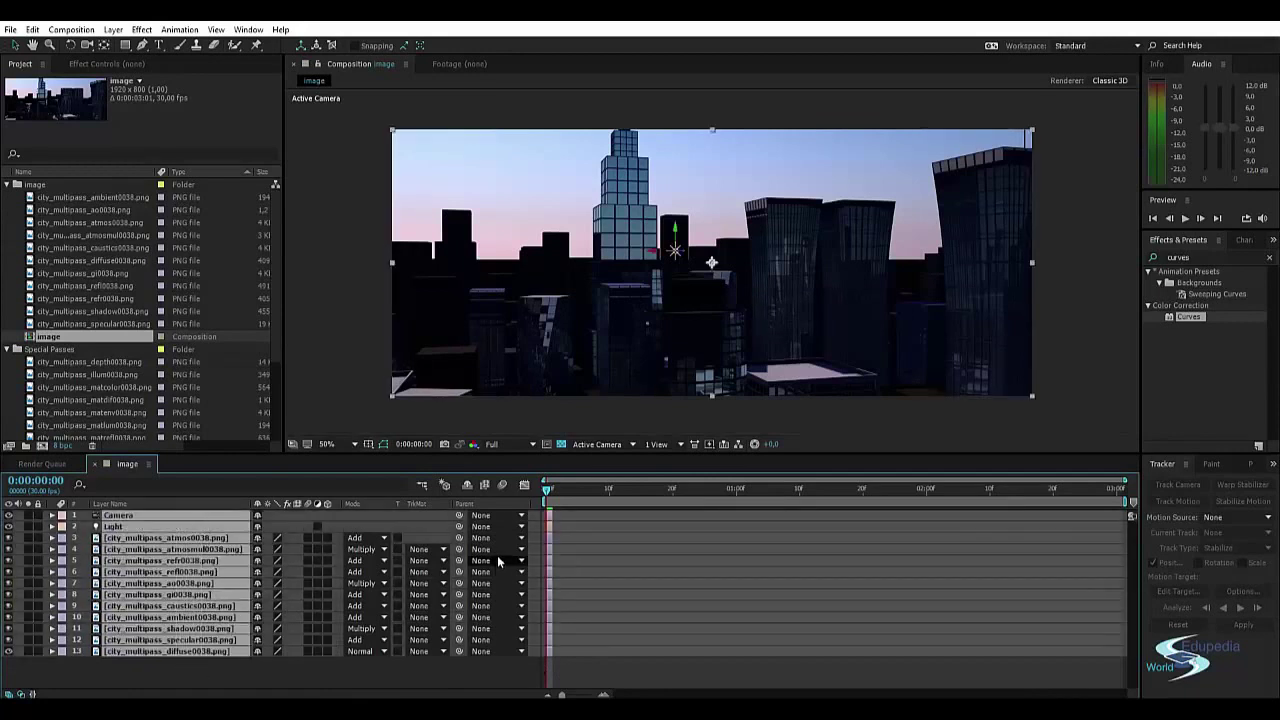
{"action": "left_click", "coordinate": [417, 680]}
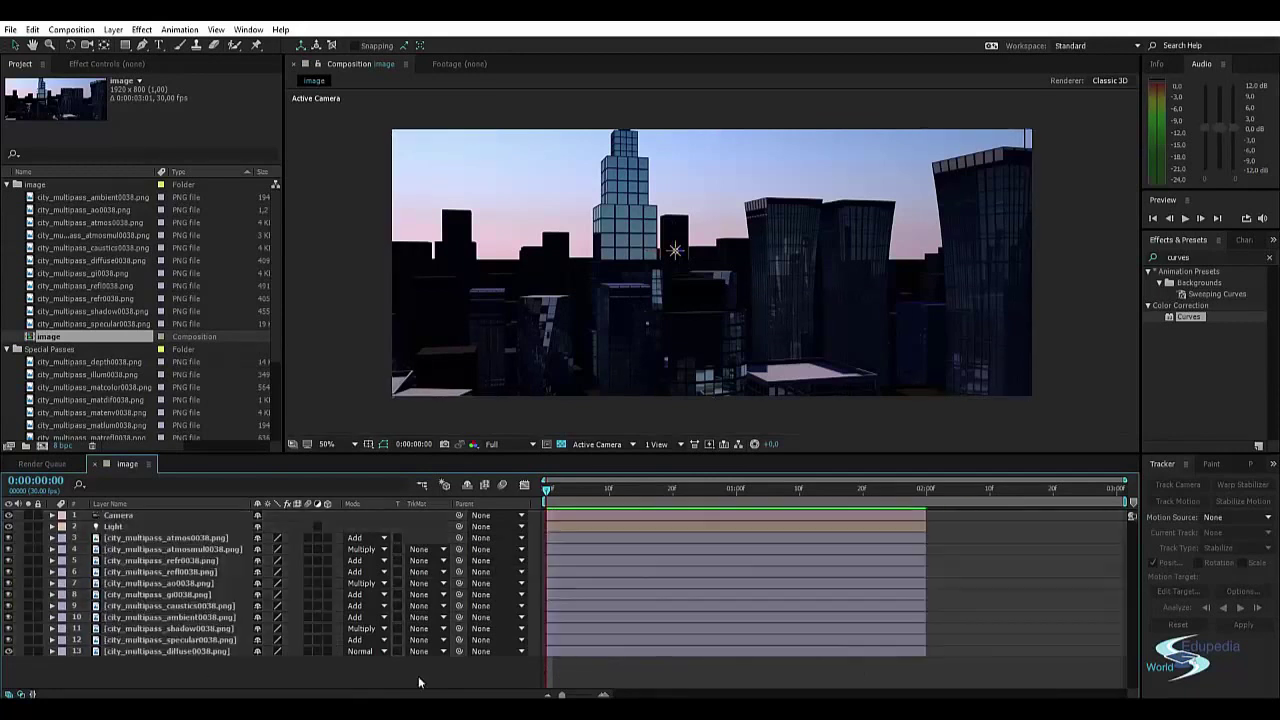
{"action": "left_click", "coordinate": [162, 538]}
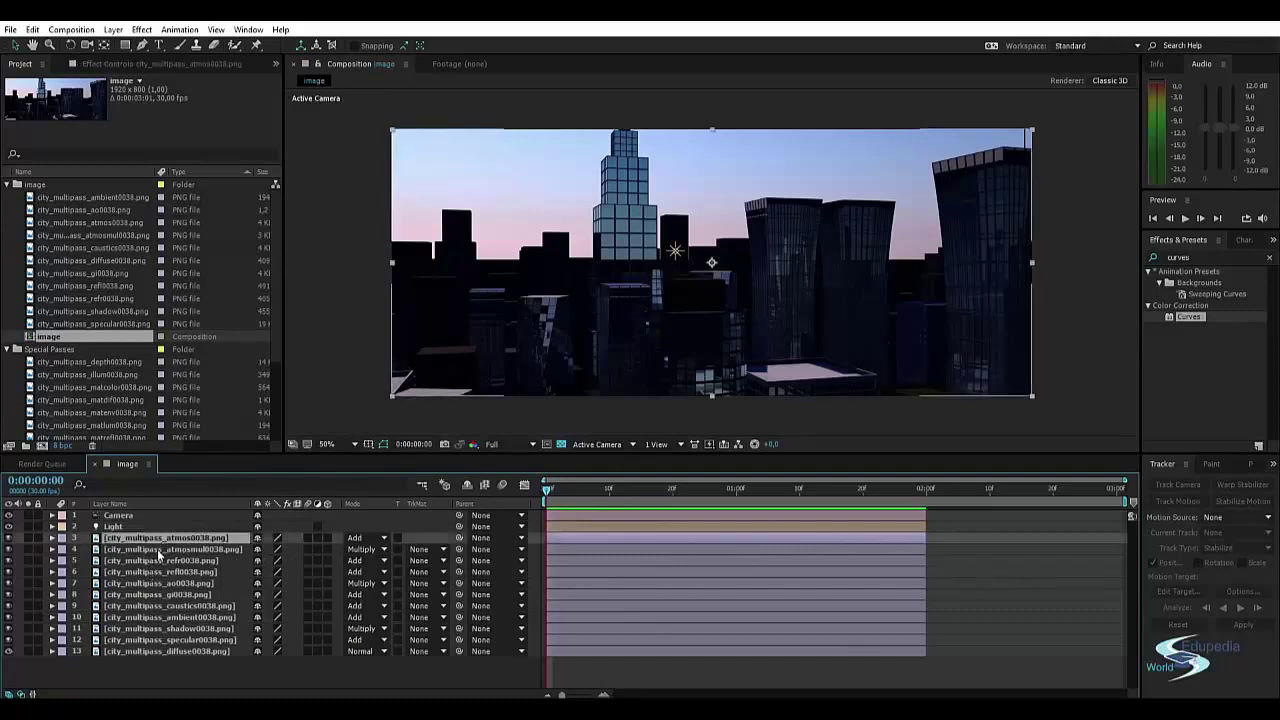
{"action": "left_click", "coordinate": [157, 549]}
{"action": "left_click", "coordinate": [153, 559]}
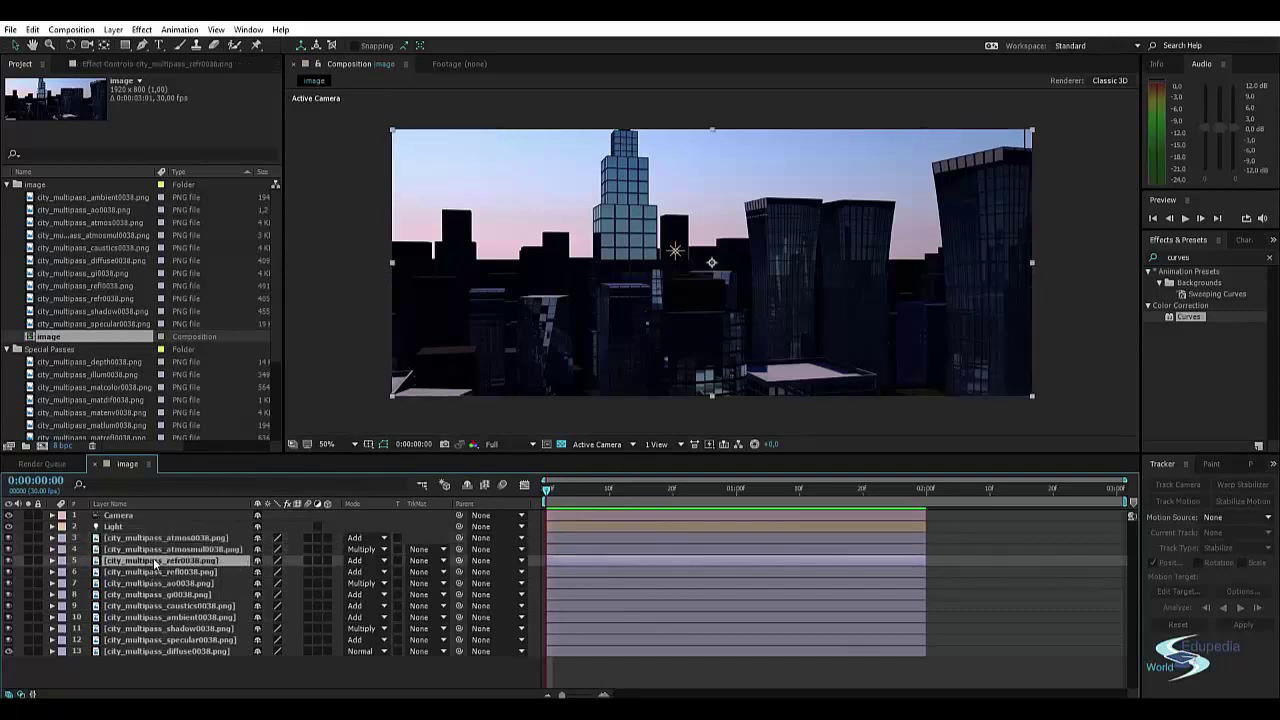
{"action": "left_click", "coordinate": [154, 688]}
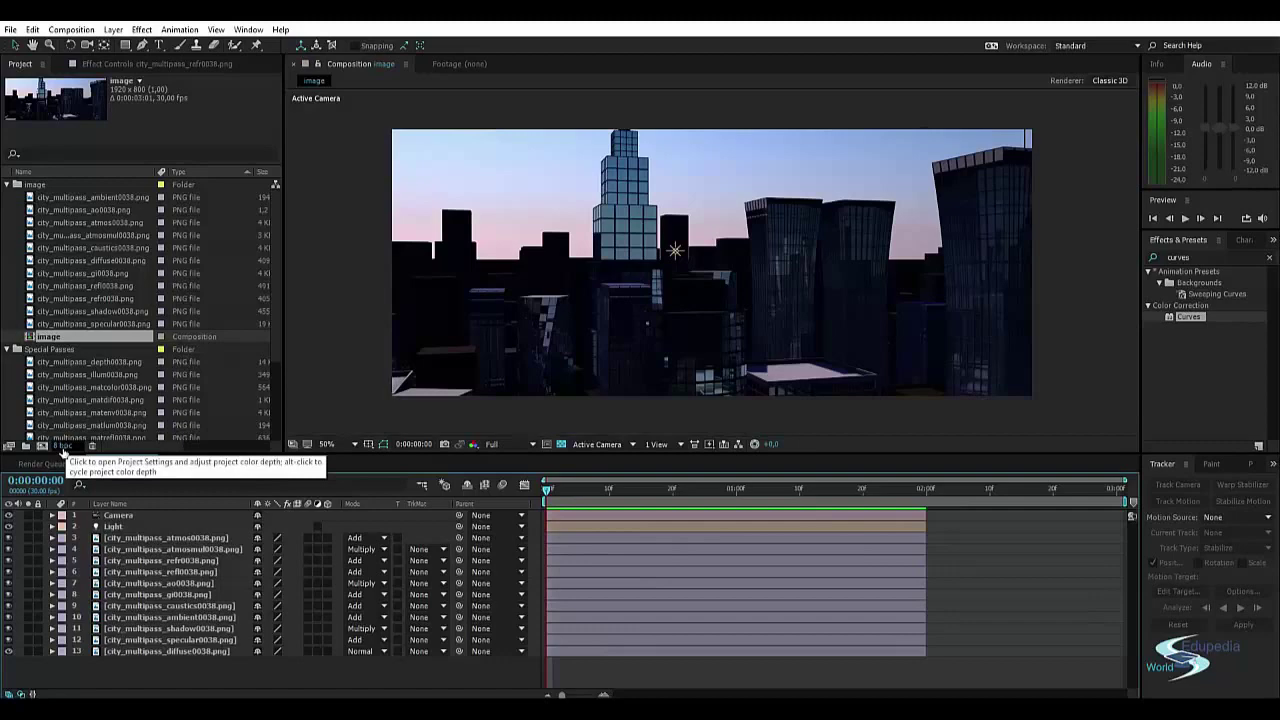
Step: Set the project to 32 bits per channel with the sRGB IEC61966-2.1 working space and enable Linearize Working Space
{"action": "left_click", "coordinate": [63, 447], "text": "alt"}
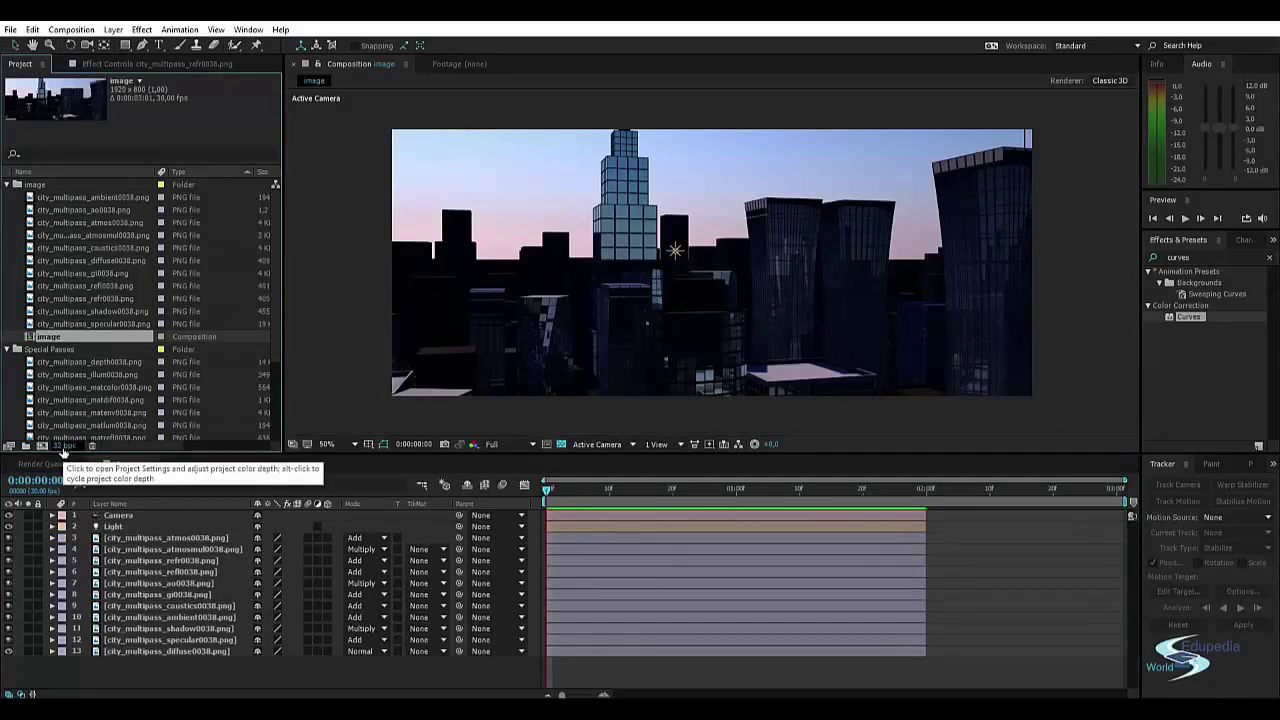
{"action": "left_click", "coordinate": [63, 449]}
{"action": "left_click", "coordinate": [217, 301]}
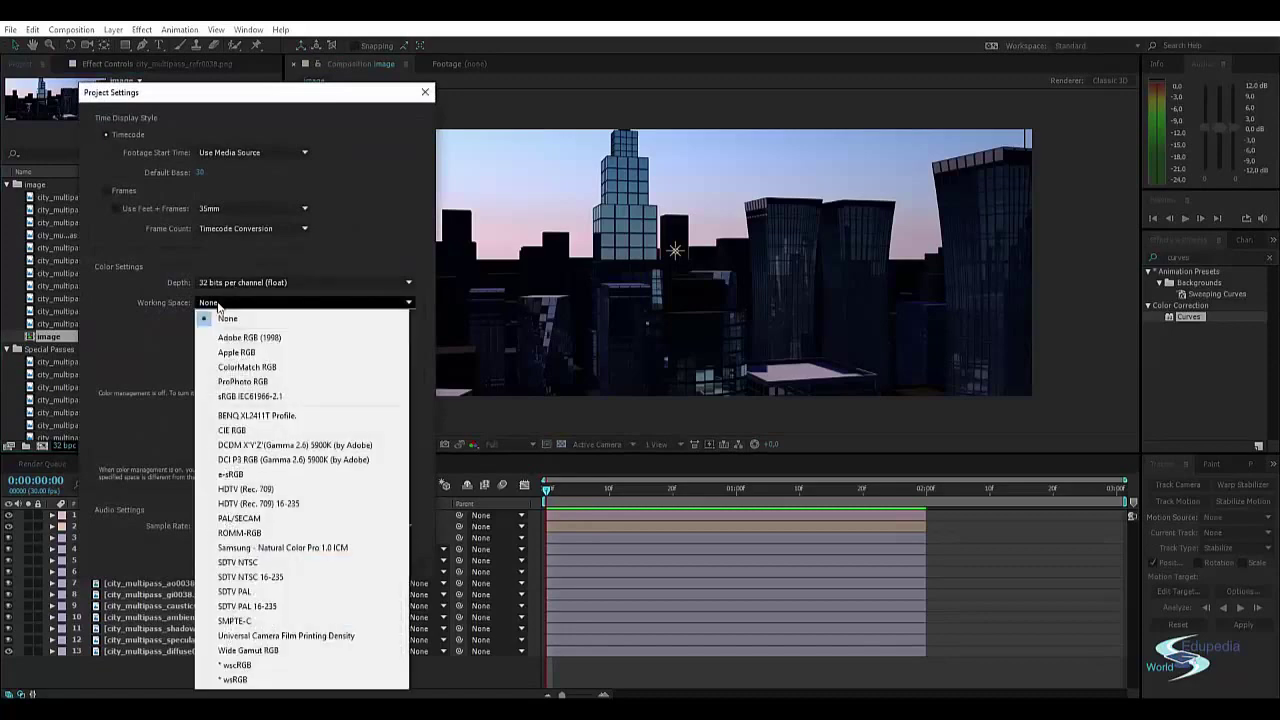
{"action": "left_click", "coordinate": [250, 396]}
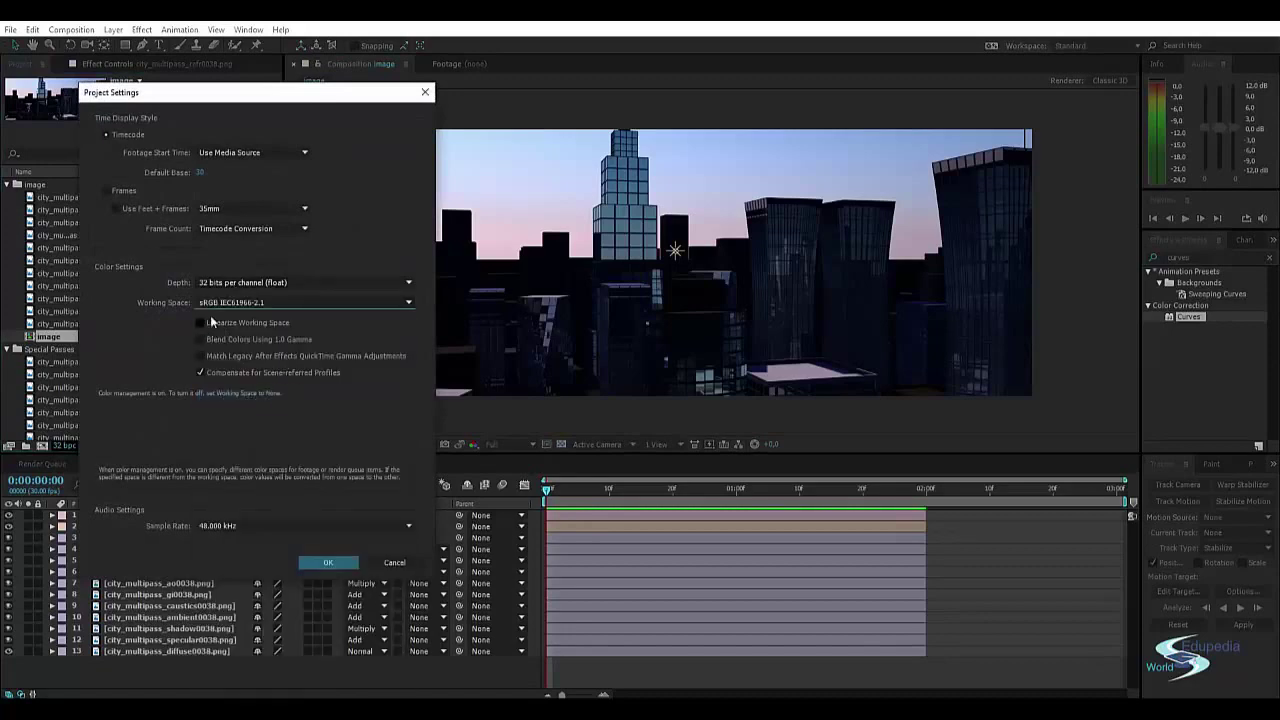
{"action": "left_click", "coordinate": [200, 322]}
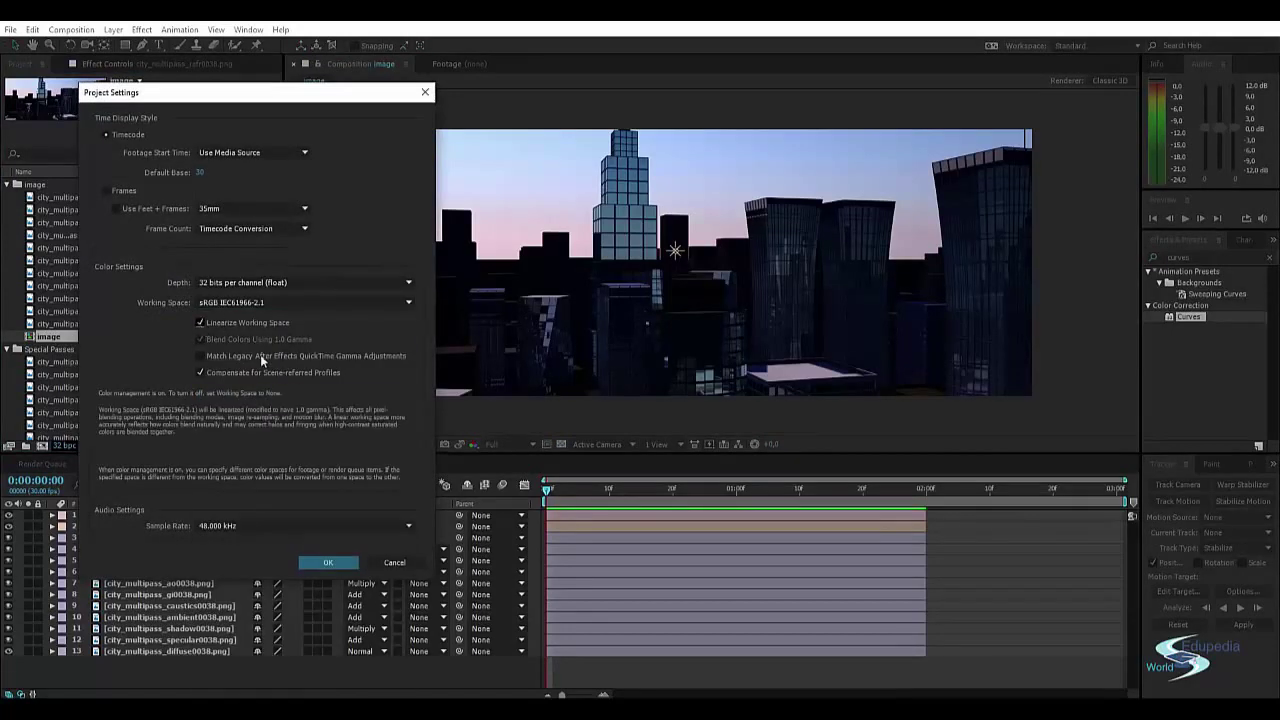
{"action": "left_click", "coordinate": [331, 562]}
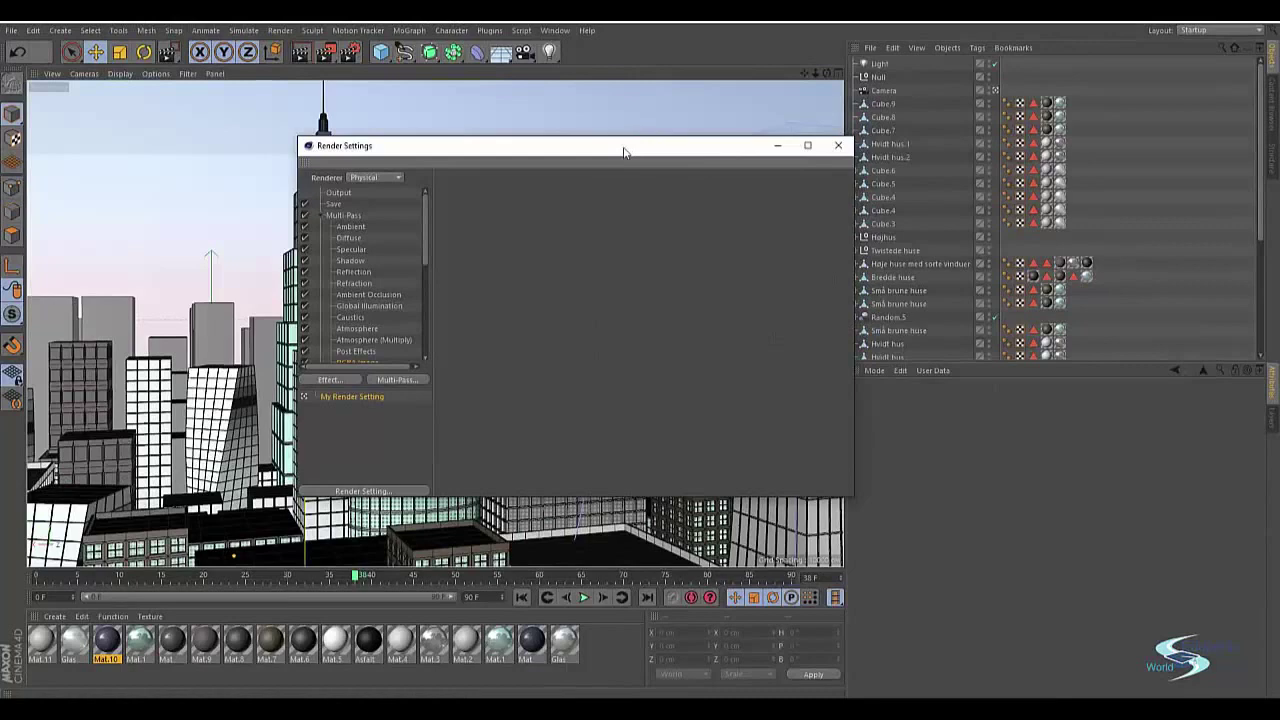
Step: In Cinema 4D, close the Render Settings and check the linear workflow and input color profile in the Project Settings
{"action": "left_click_drag", "start_coordinate": [624, 151], "coordinate": [551, 149]}
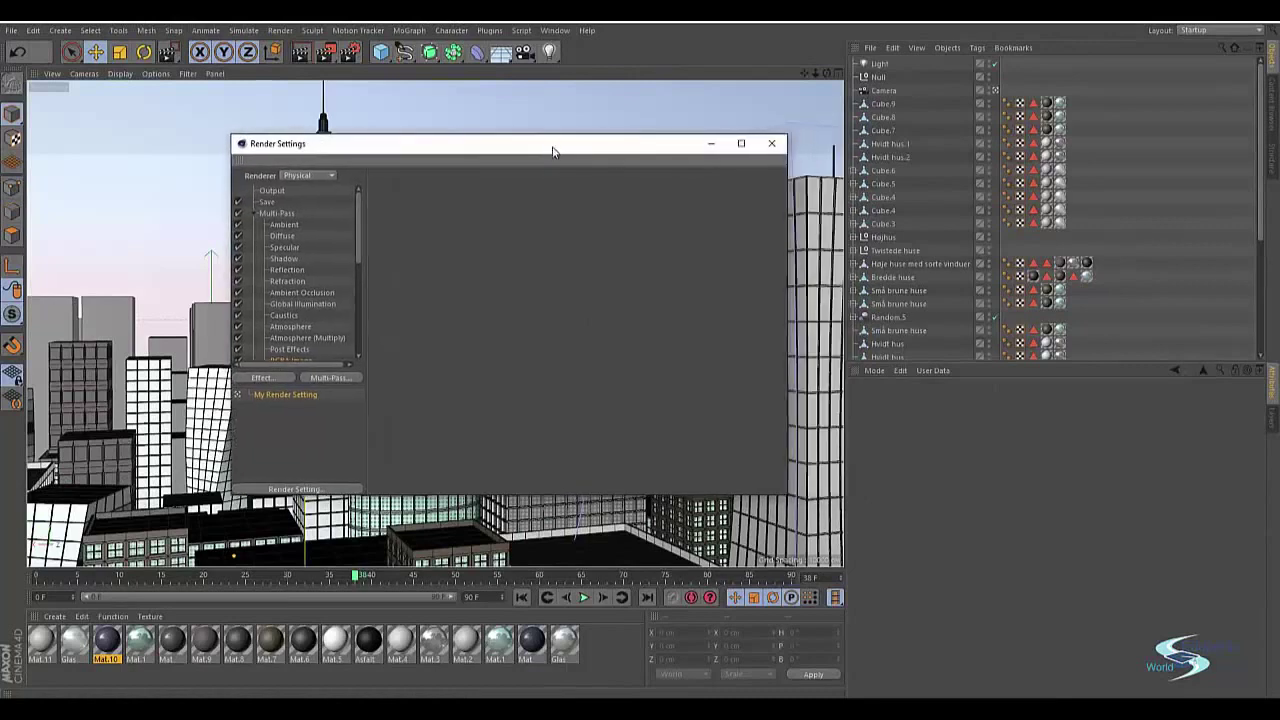
{"action": "left_click", "coordinate": [771, 144]}
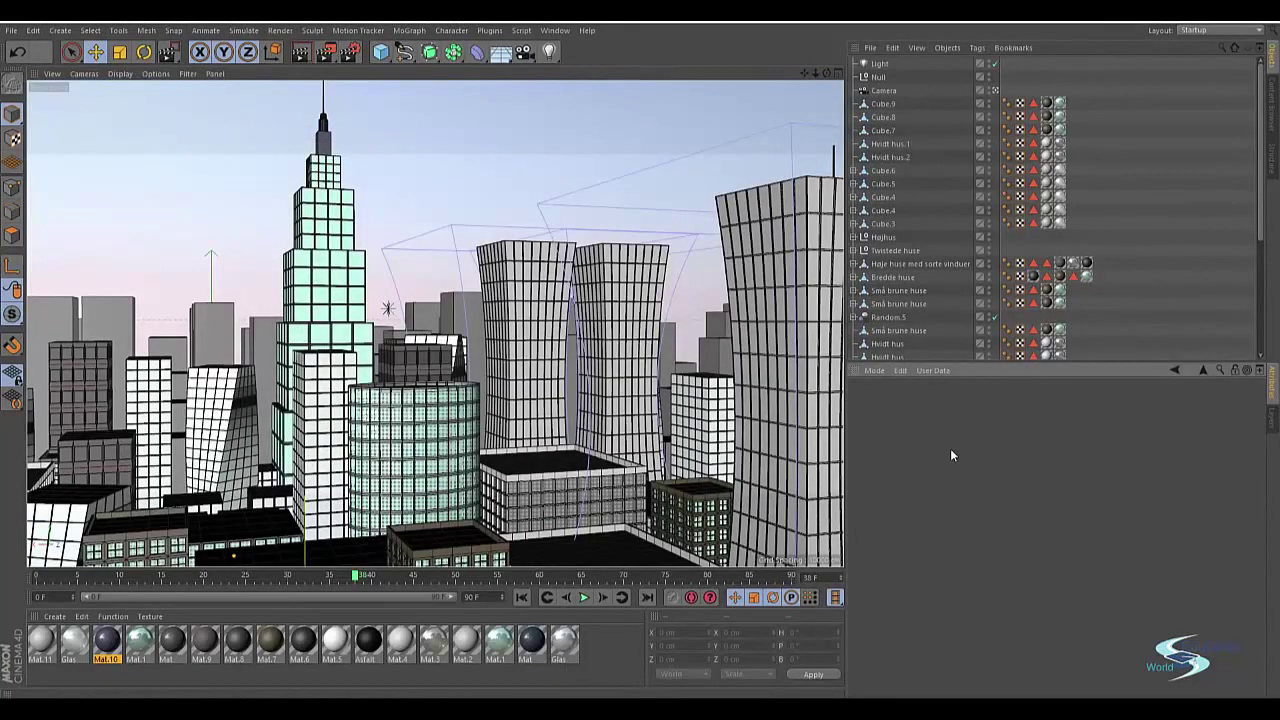
{"action": "key", "text": "ctrl+d"}
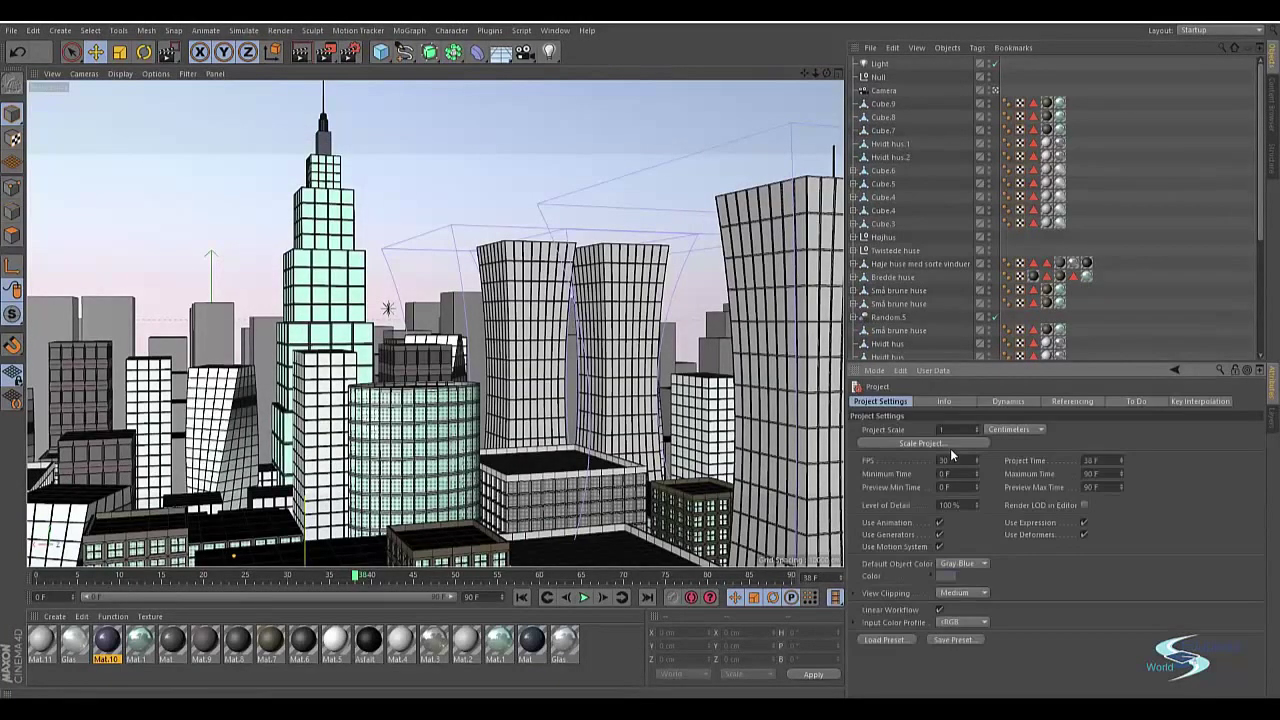
{"action": "left_click", "coordinate": [957, 621]}
Step: Return the After Effects composition to its first frame and compare the composite with the original render in Cinema 4D's Picture Viewer
{"action": "key", "text": "alt+Tab"}
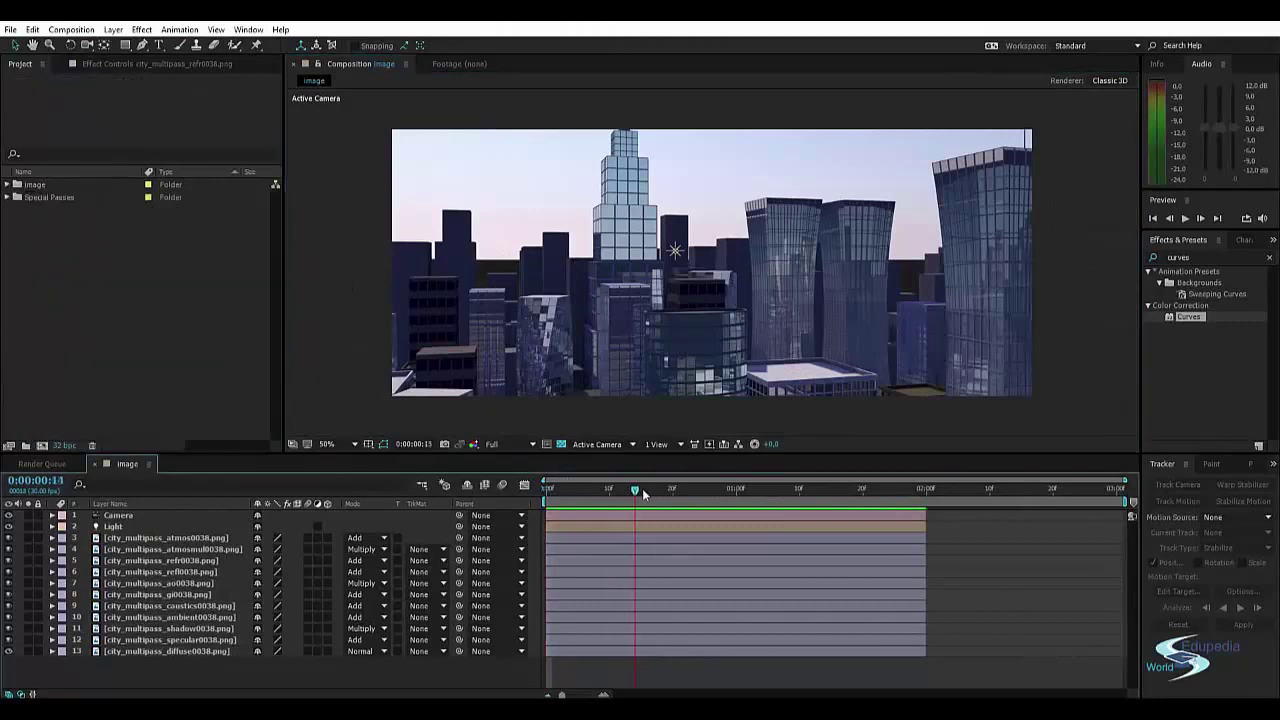
{"action": "left_click_drag", "start_coordinate": [642, 488], "coordinate": [553, 488]}
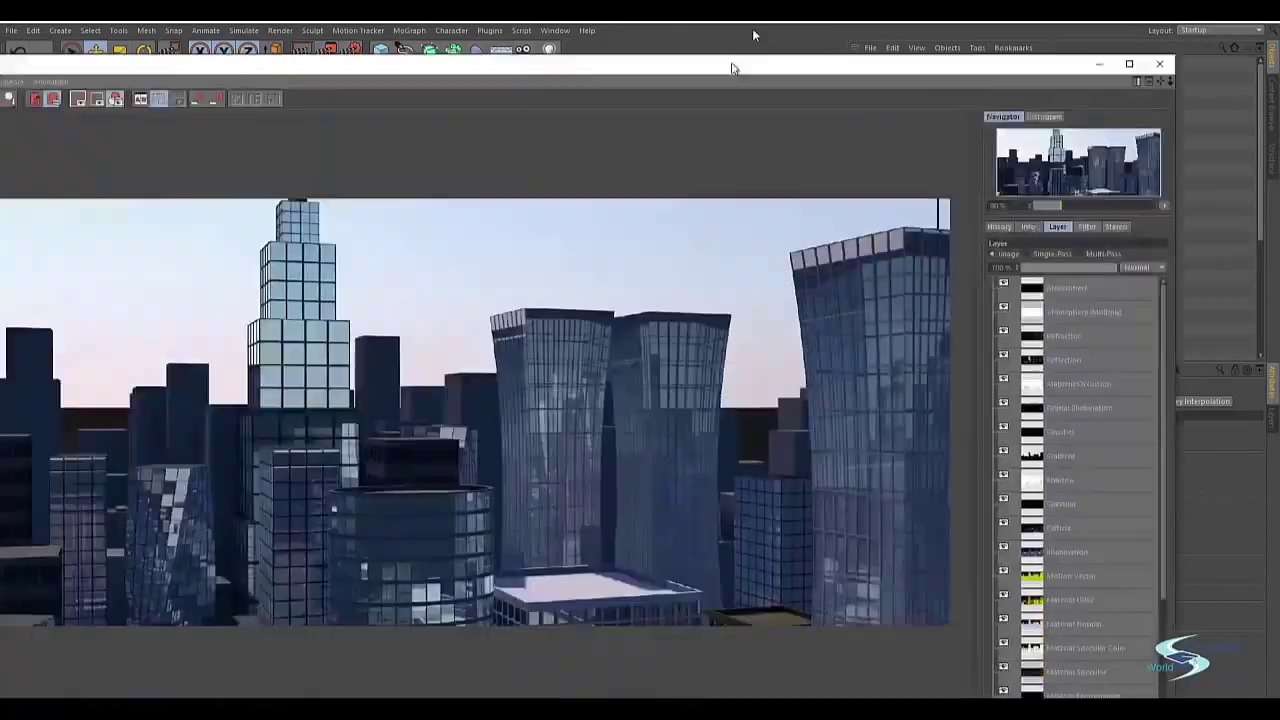
{"action": "key", "text": "alt+Tab"}
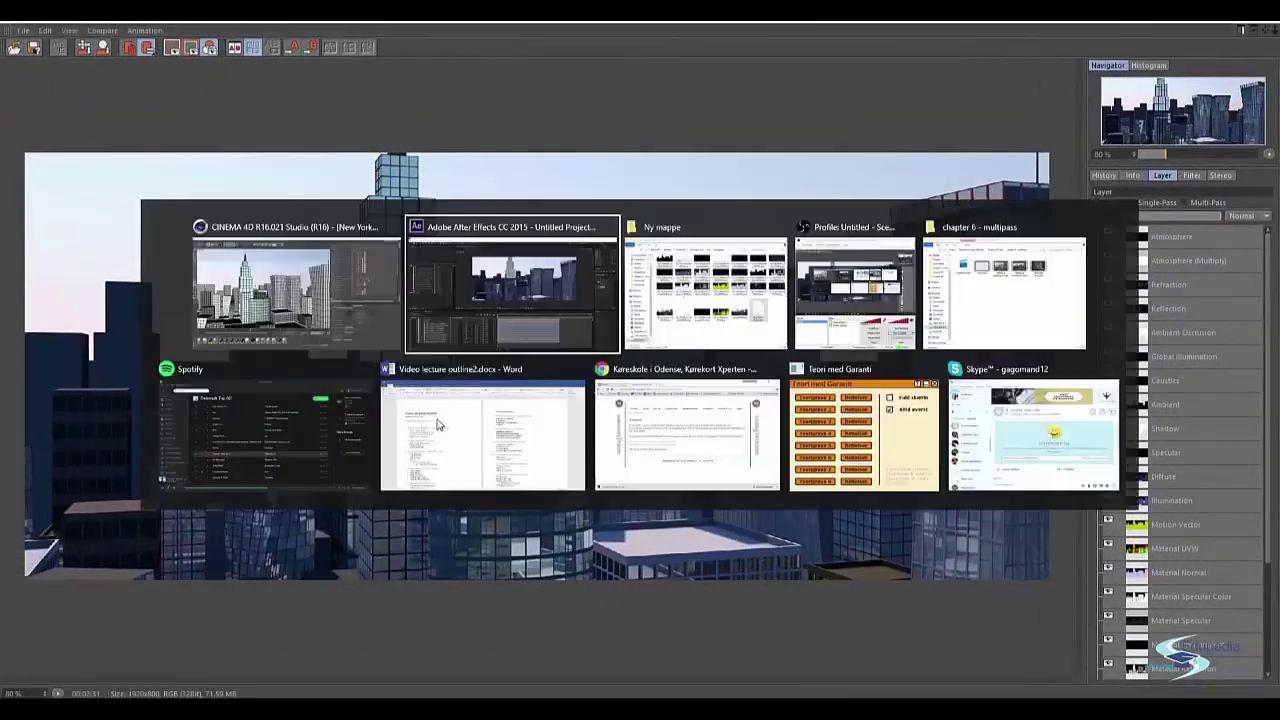
{"action": "key", "text": "alt+Tab"}
{"action": "key", "text": "alt+Tab"}
{"action": "key", "text": "alt+Tab"}
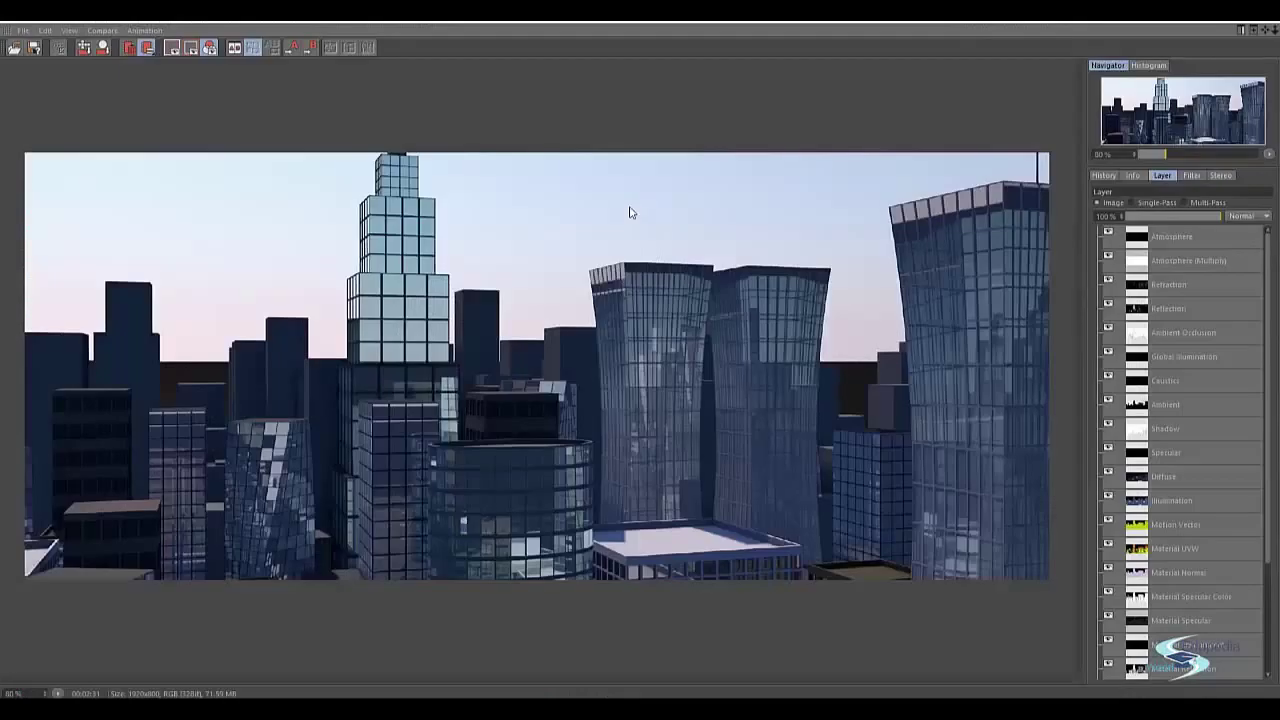
{"action": "key", "text": "alt+Tab"}
{"action": "key", "text": "alt+Tab"}
{"action": "key", "text": "alt+Tab"}
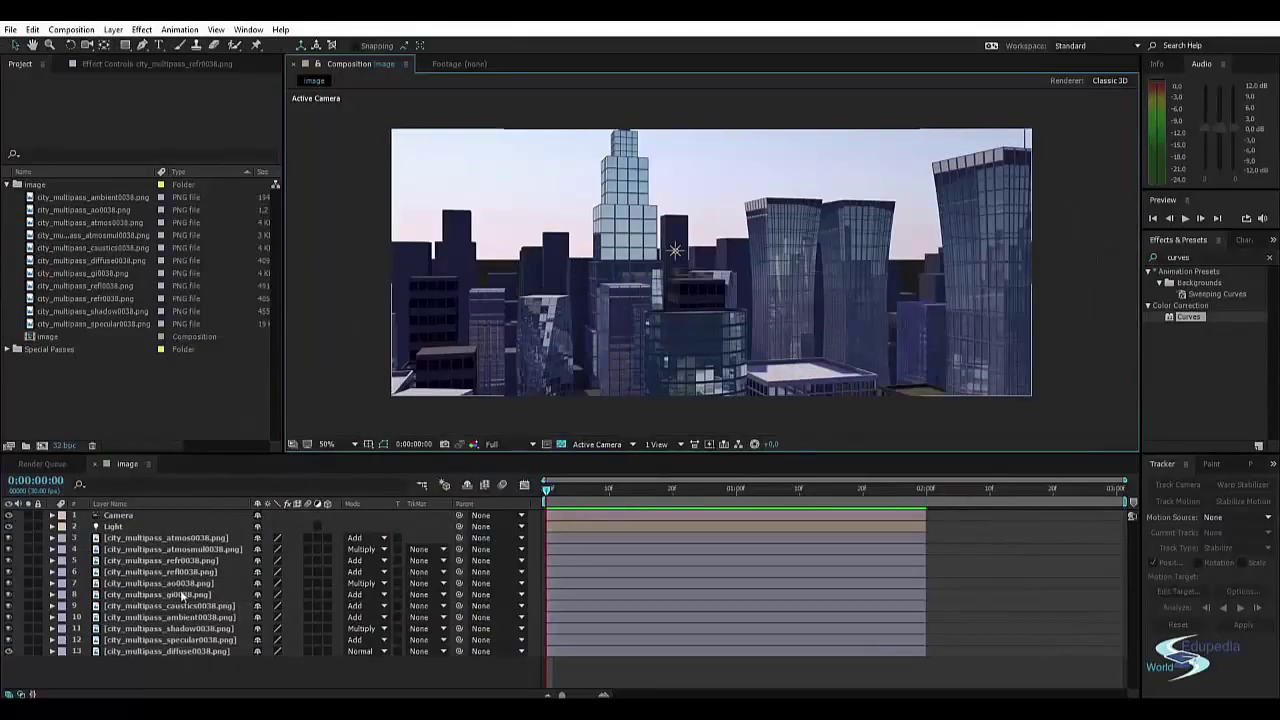
Step: Solo the city_multipass_atmos0038.png layer to check it, and delete it along with the city_multipass_atmosmul0038.png layer
{"action": "left_click", "coordinate": [165, 537]}
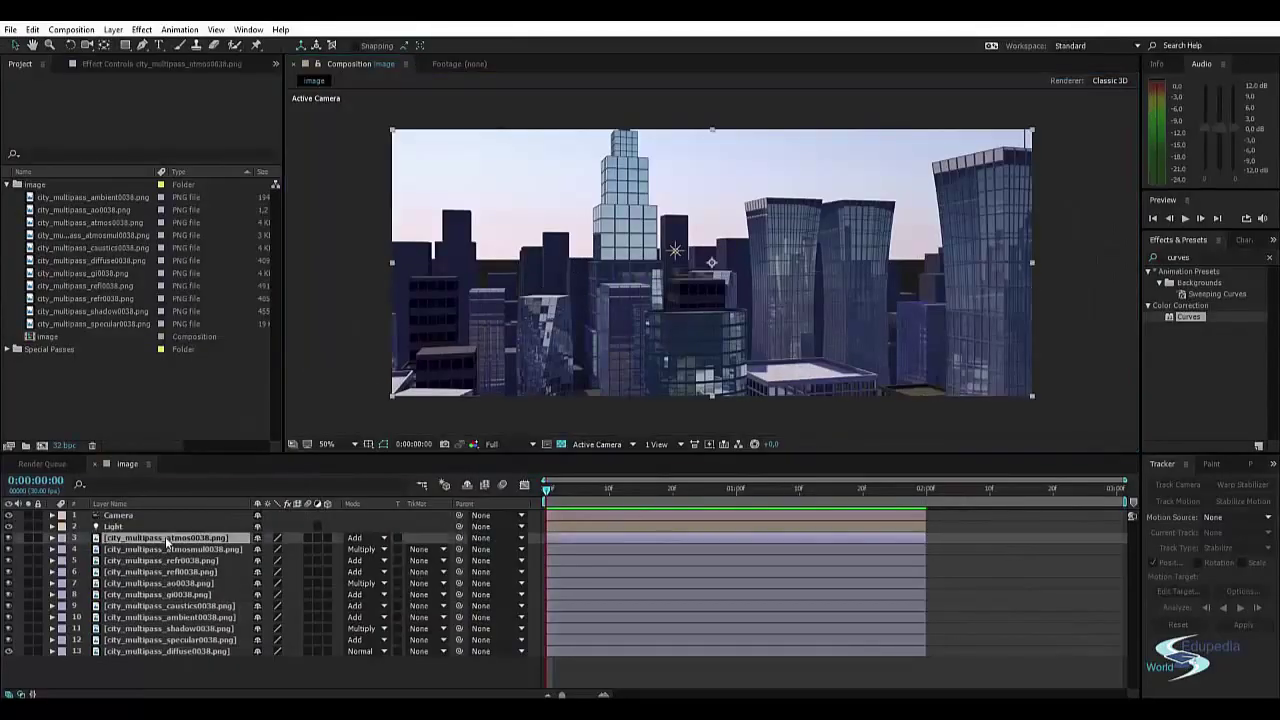
{"action": "left_click", "coordinate": [28, 538]}
{"action": "left_click", "coordinate": [28, 538]}
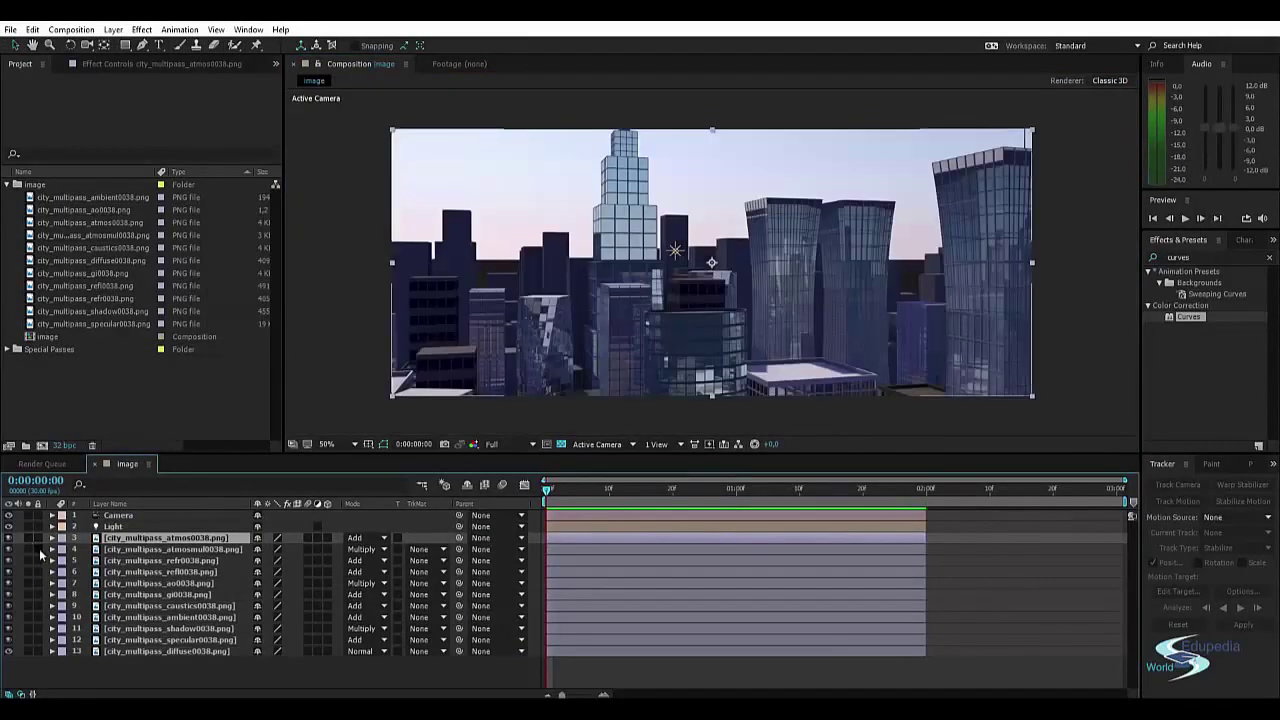
{"action": "left_click", "coordinate": [30, 538]}
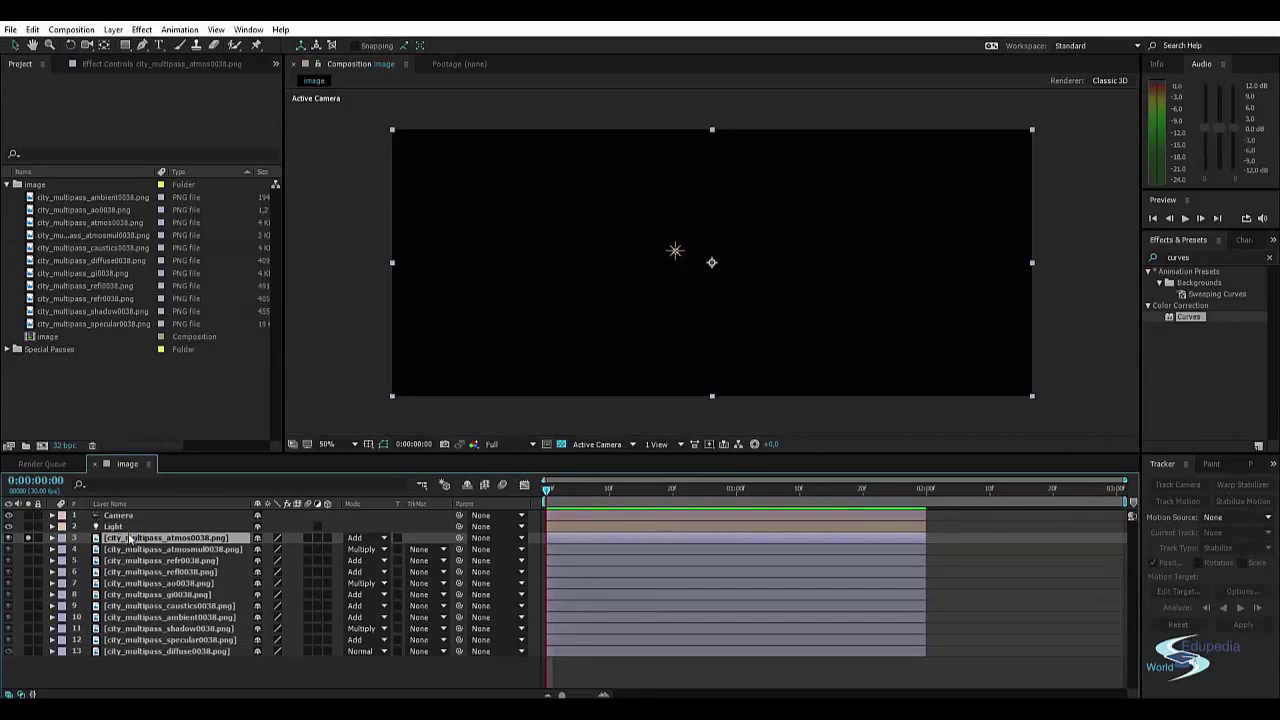
{"action": "key", "text": "Delete"}
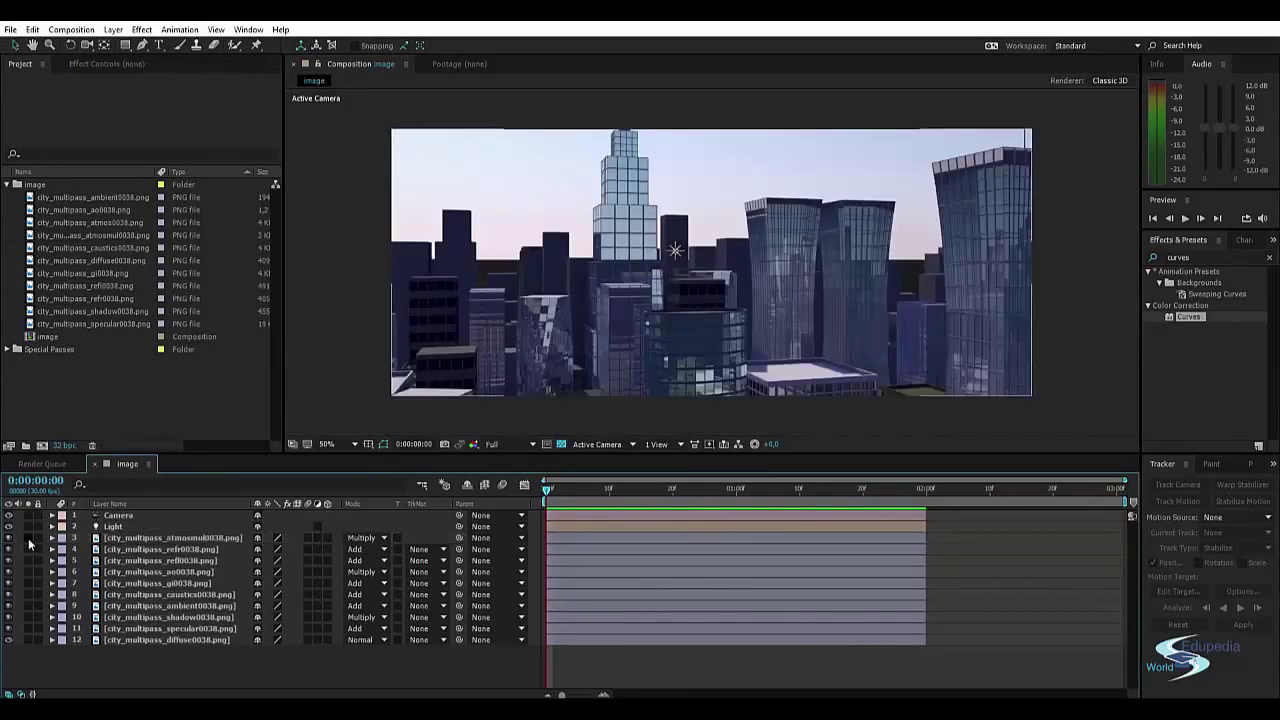
{"action": "left_click", "coordinate": [30, 538]}
{"action": "left_click", "coordinate": [135, 538]}
{"action": "key", "text": "Delete"}
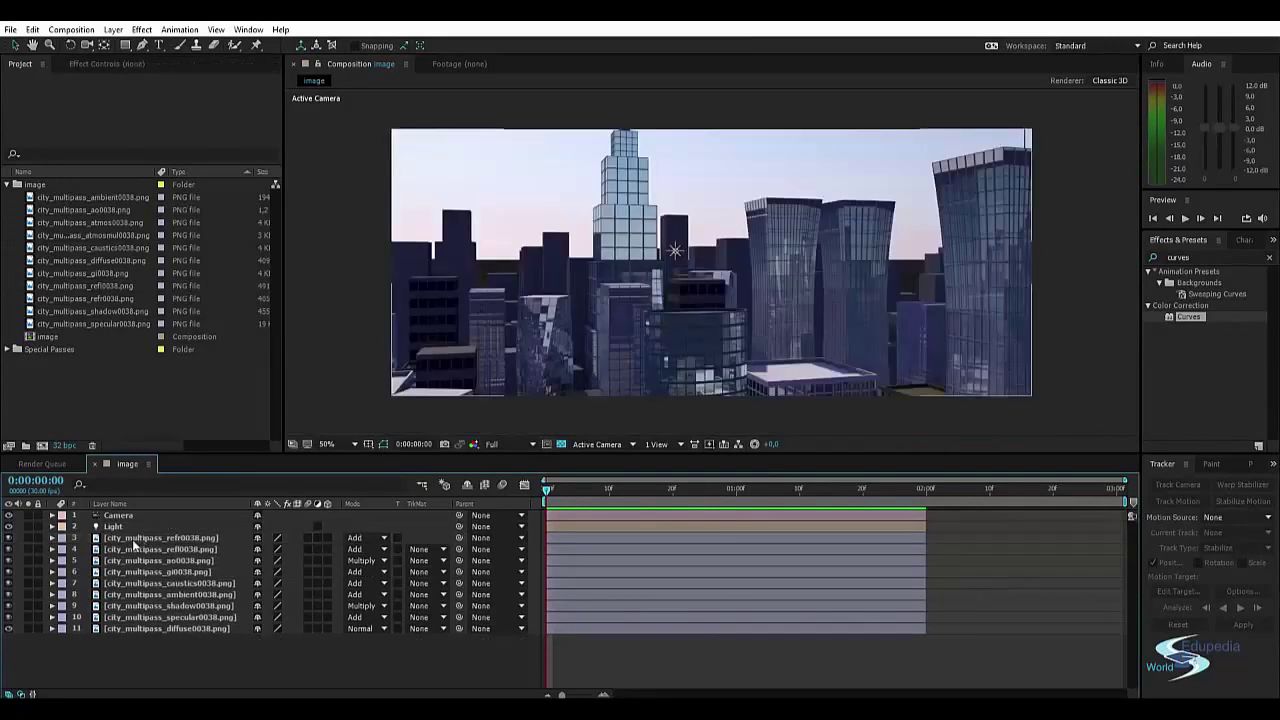
Step: Check the global illumination pass on its own and delete the city_multipass_gi0038.png and city_multipass_caustics0038.png layers
{"action": "left_click", "coordinate": [137, 540]}
{"action": "left_click", "coordinate": [137, 549]}
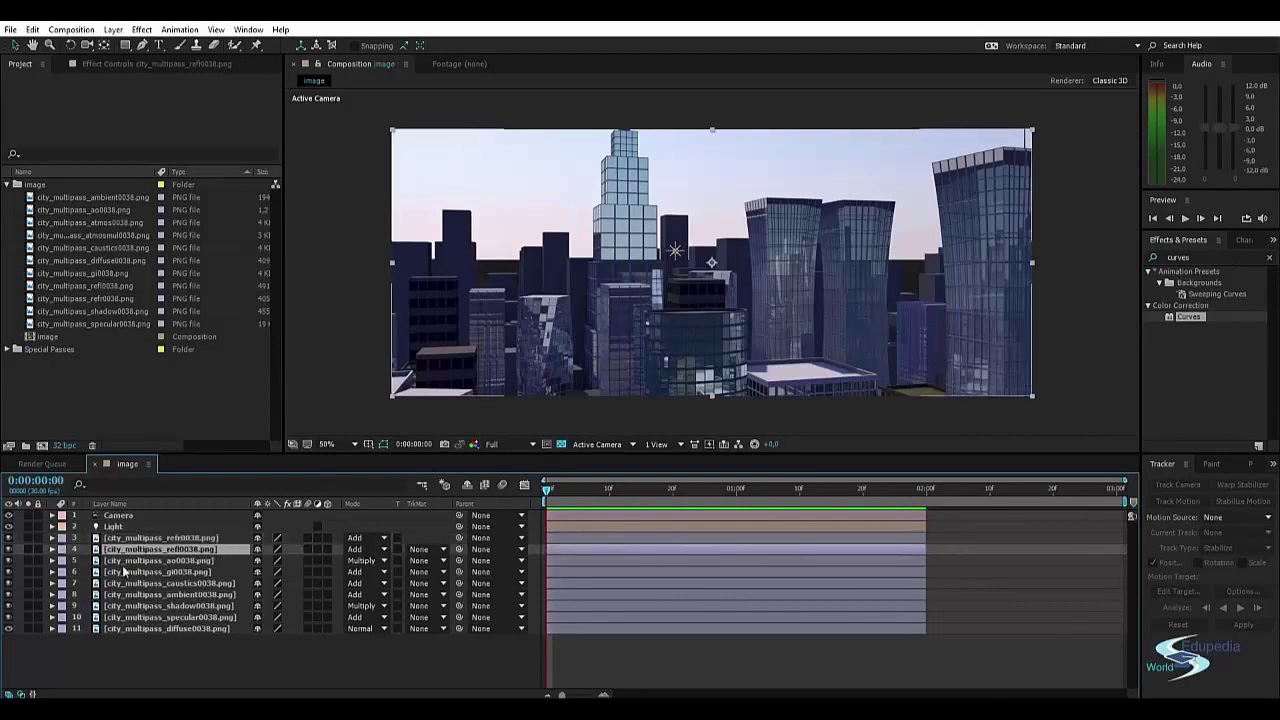
{"action": "left_click", "coordinate": [135, 560]}
{"action": "left_click", "coordinate": [135, 572]}
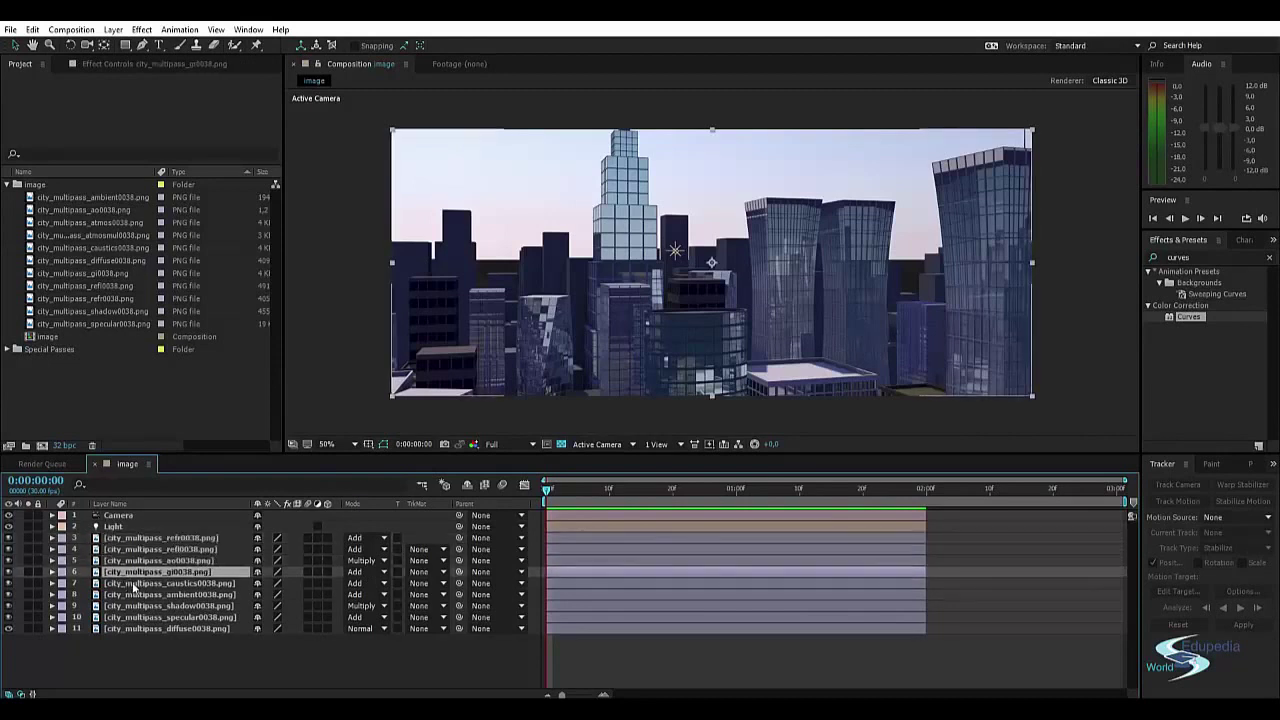
{"action": "left_click", "coordinate": [30, 572]}
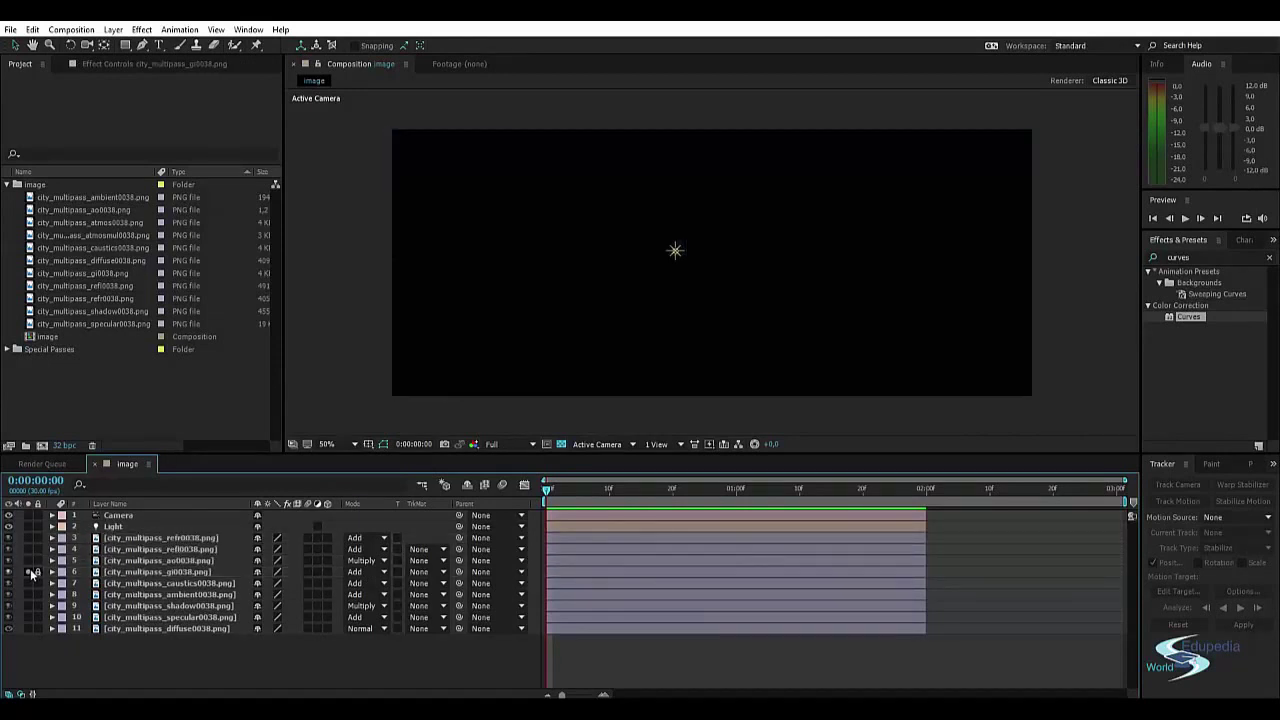
{"action": "left_click", "coordinate": [44, 574]}
{"action": "key", "text": "Delete"}
{"action": "left_click", "coordinate": [44, 574]}
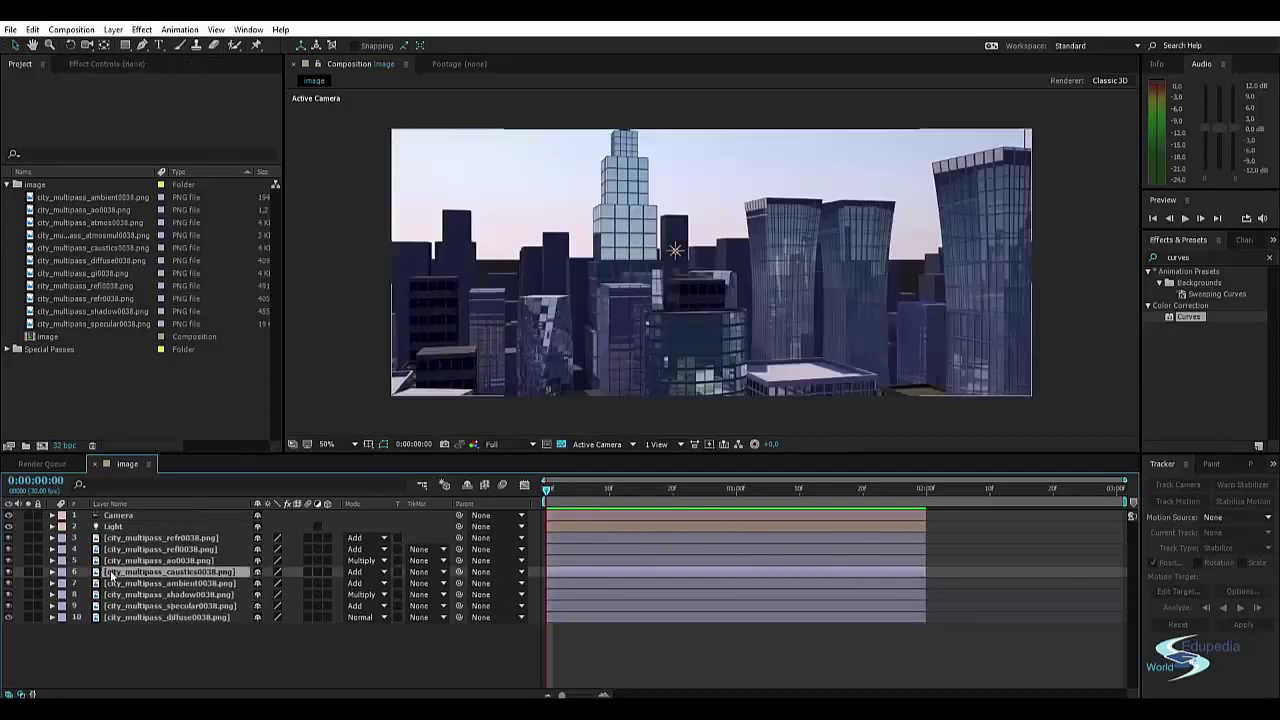
{"action": "left_click", "coordinate": [30, 572]}
{"action": "key", "text": "Delete"}
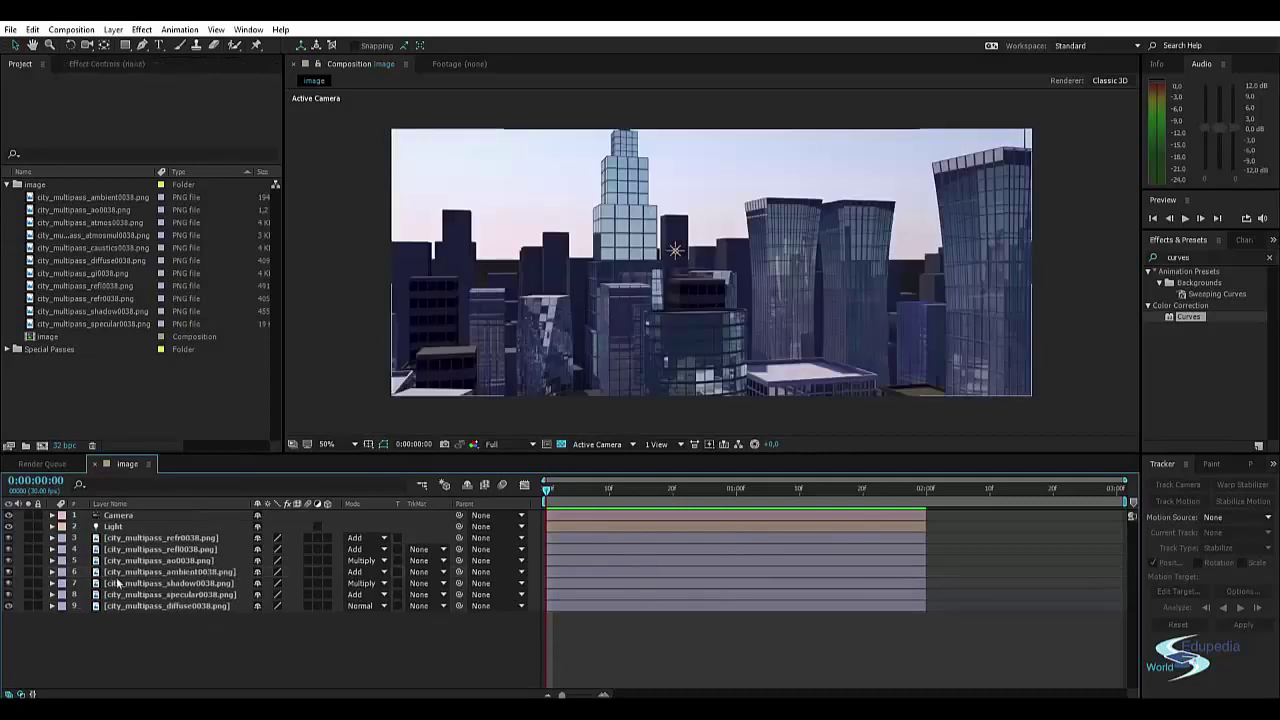
Step: Solo the specular, shadow, ambient and ambient occlusion passes one at a time to inspect what each contributes
{"action": "left_click", "coordinate": [130, 572]}
{"action": "left_click", "coordinate": [130, 583]}
{"action": "left_click", "coordinate": [130, 594]}
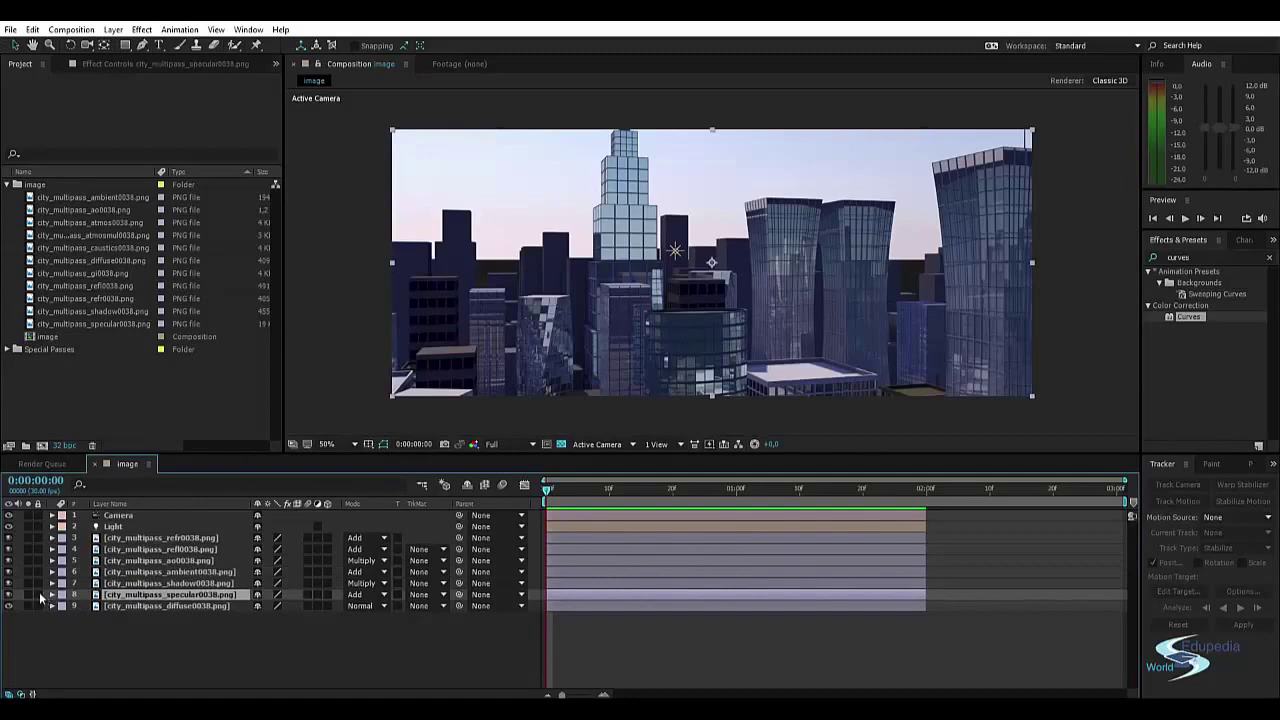
{"action": "left_click", "coordinate": [30, 595]}
{"action": "left_click", "coordinate": [30, 595]}
{"action": "left_click", "coordinate": [30, 583]}
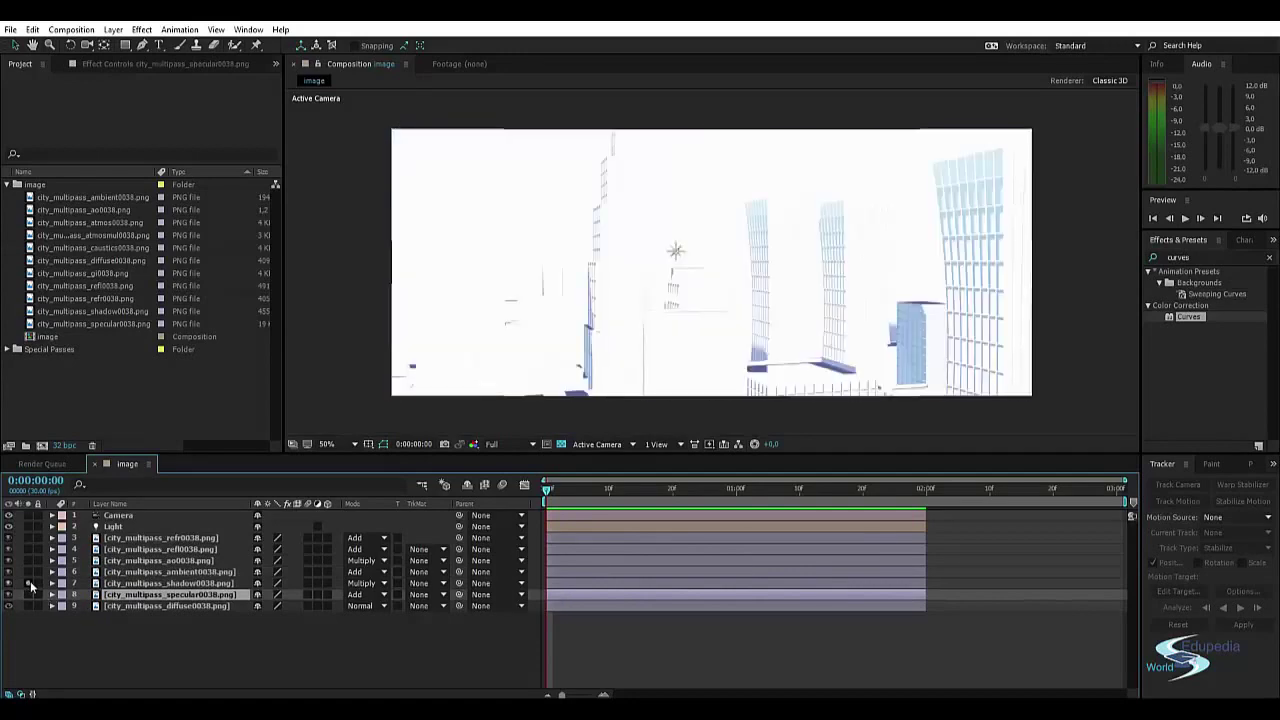
{"action": "left_click", "coordinate": [30, 583]}
{"action": "left_click", "coordinate": [30, 572]}
{"action": "left_click", "coordinate": [30, 572]}
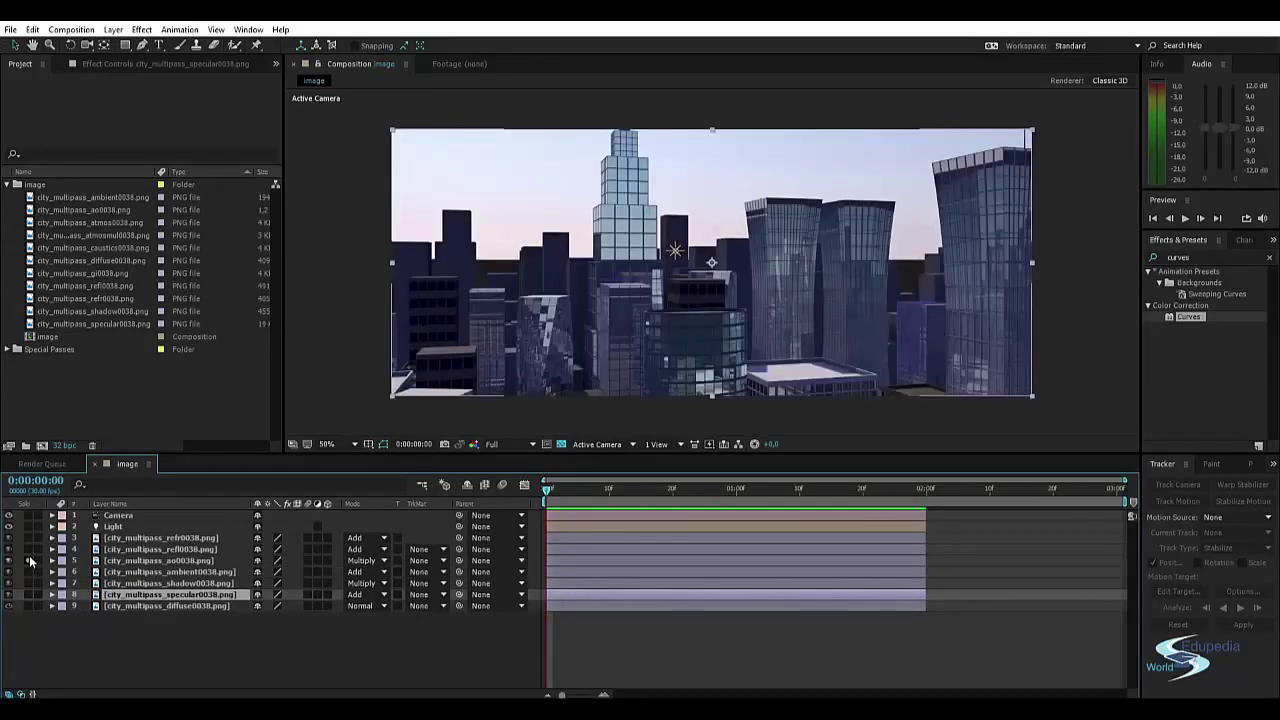
{"action": "left_click", "coordinate": [29, 561]}
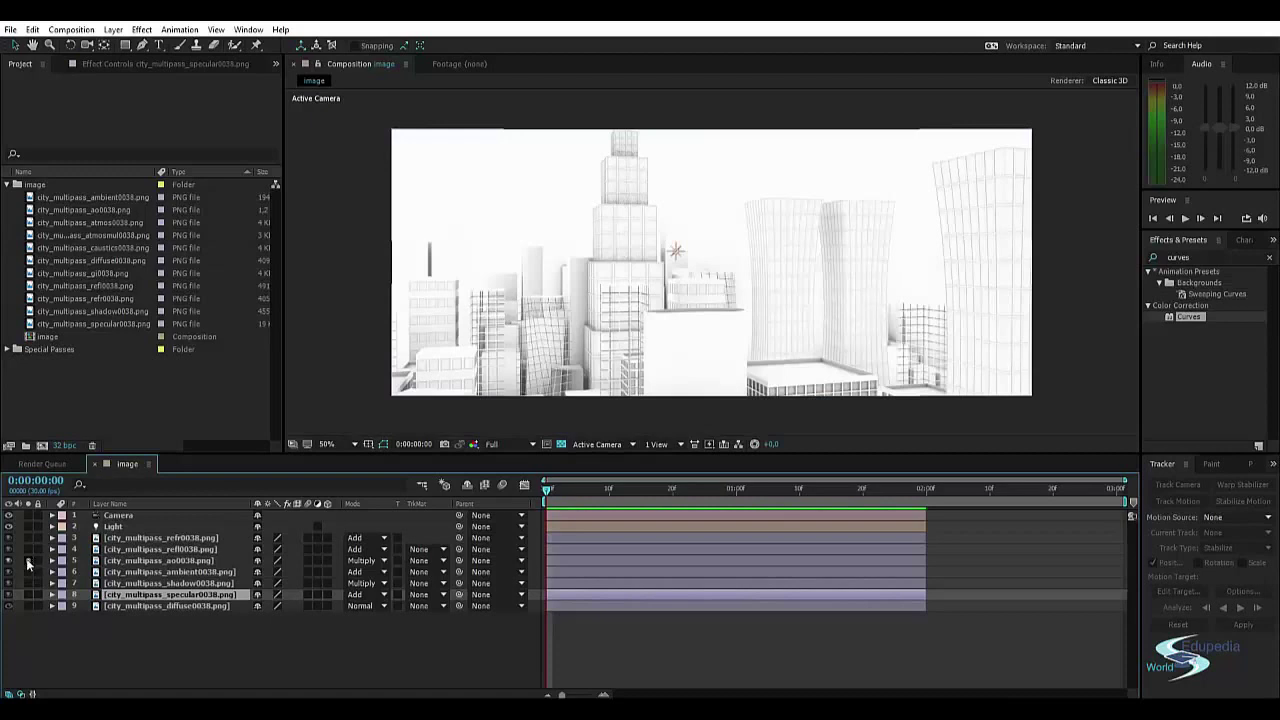
{"action": "left_click", "coordinate": [29, 565]}
Step: Hide and show the city_multipass_ao0038.png layer repeatedly to compare the composite with and without ambient occlusion
{"action": "left_click", "coordinate": [150, 561]}
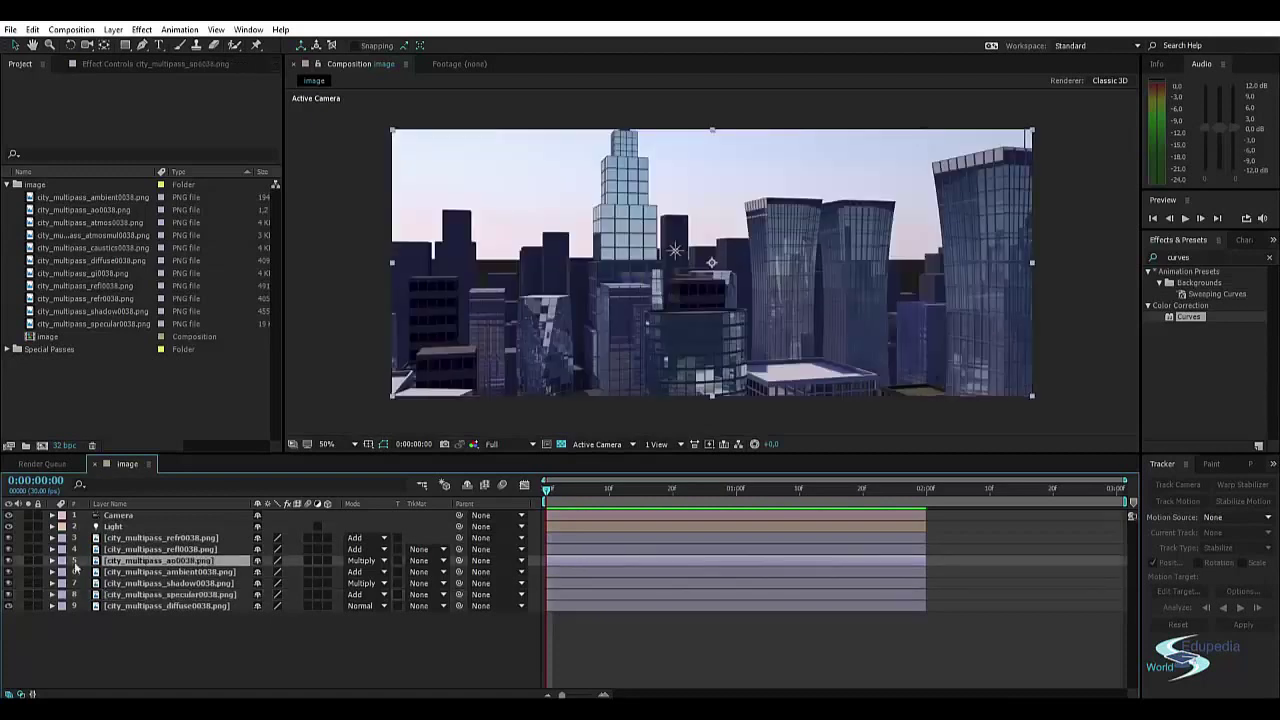
{"action": "left_click", "coordinate": [8, 561]}
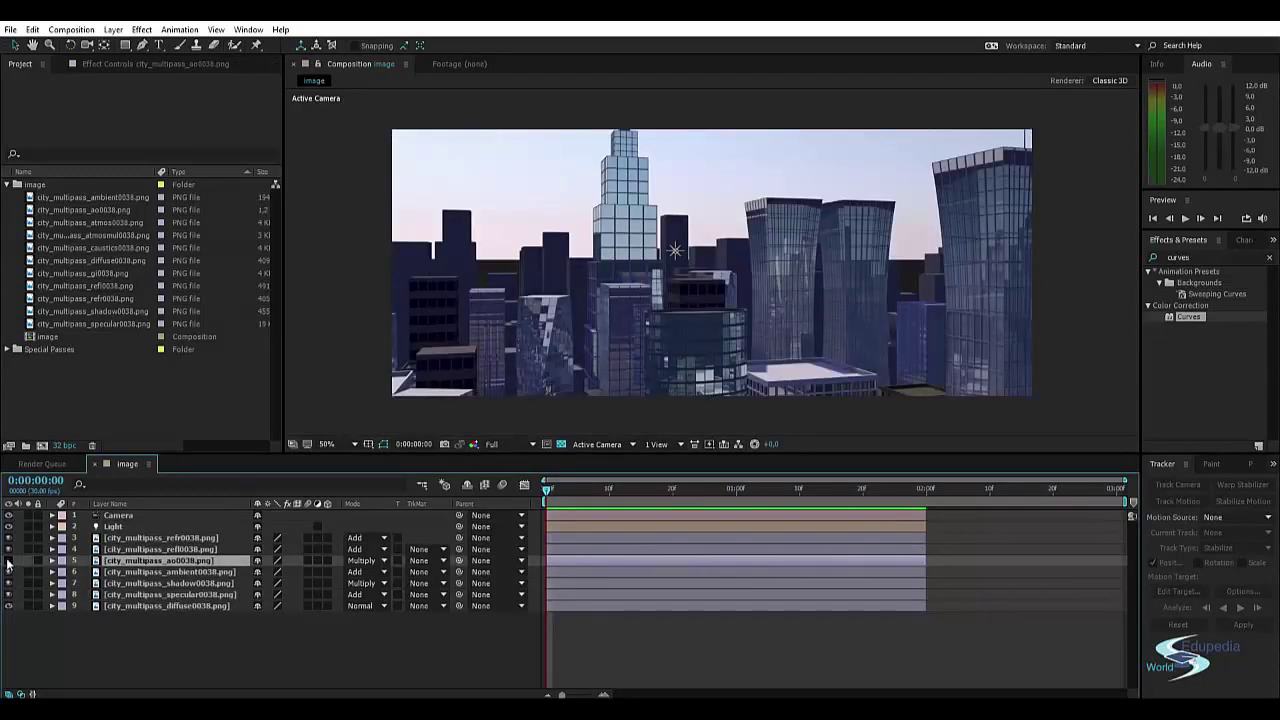
{"action": "left_click", "coordinate": [8, 561]}
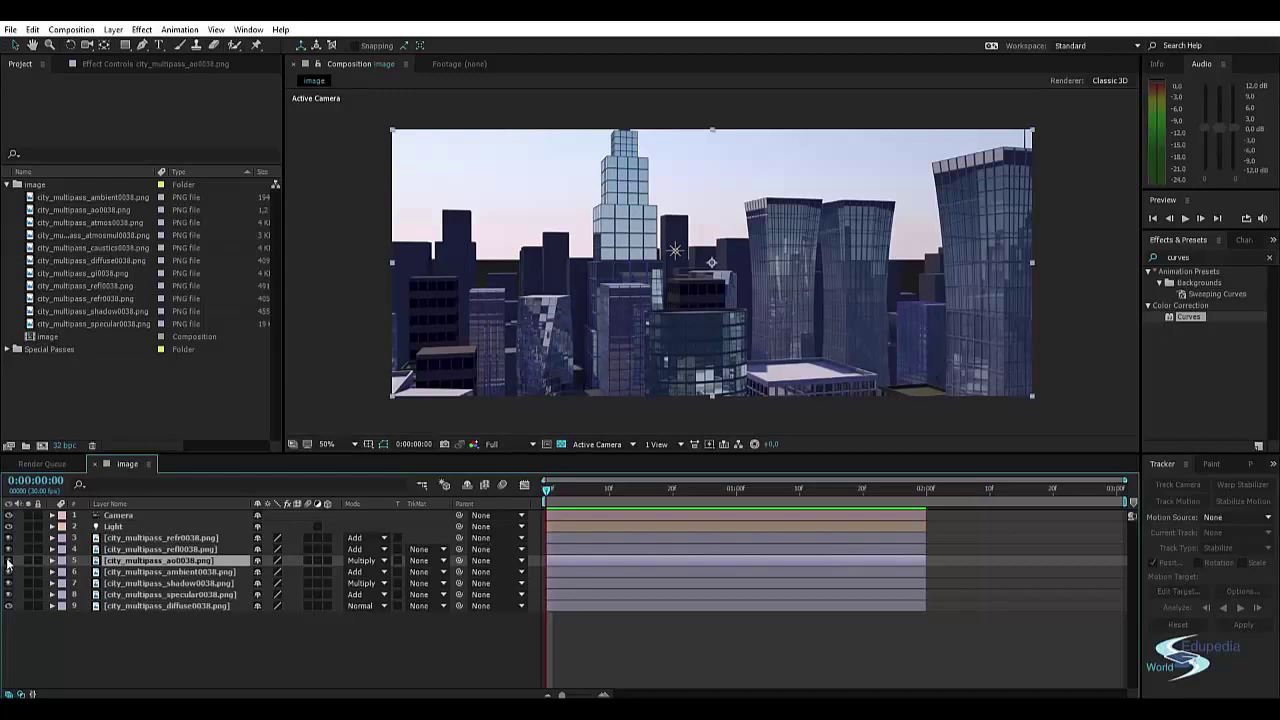
{"action": "left_click", "coordinate": [8, 561]}
{"action": "left_click", "coordinate": [8, 561]}
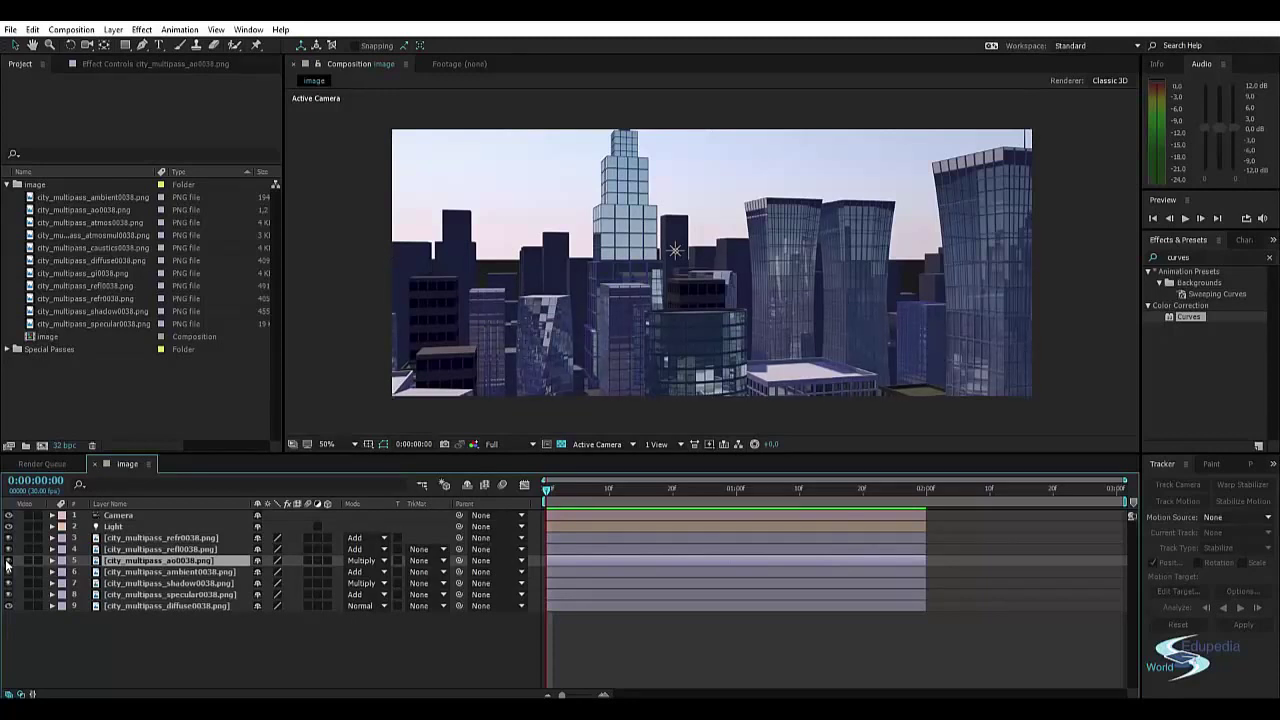
{"action": "left_click", "coordinate": [8, 561]}
{"action": "left_click", "coordinate": [114, 649]}
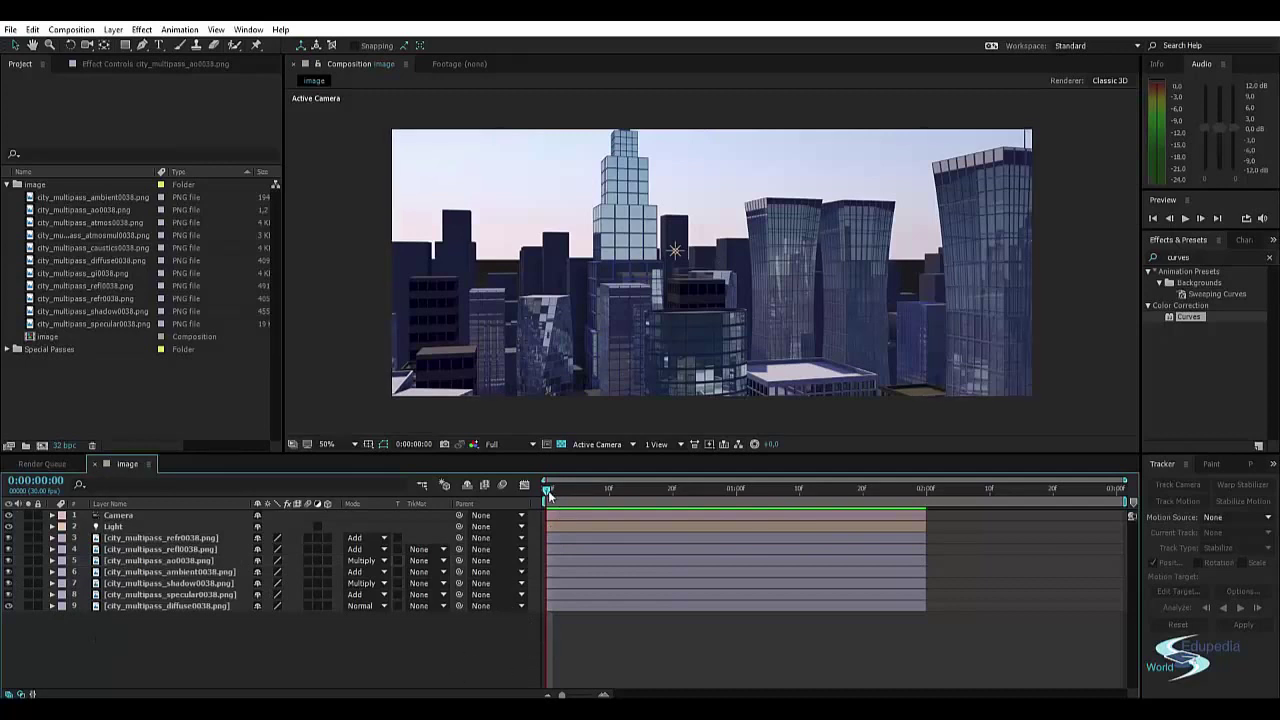
Step: Locate the imported light in the After Effects composition and compare its position with the light in the Cinema 4D scene
{"action": "left_click", "coordinate": [676, 252]}
{"action": "left_click", "coordinate": [631, 197]}
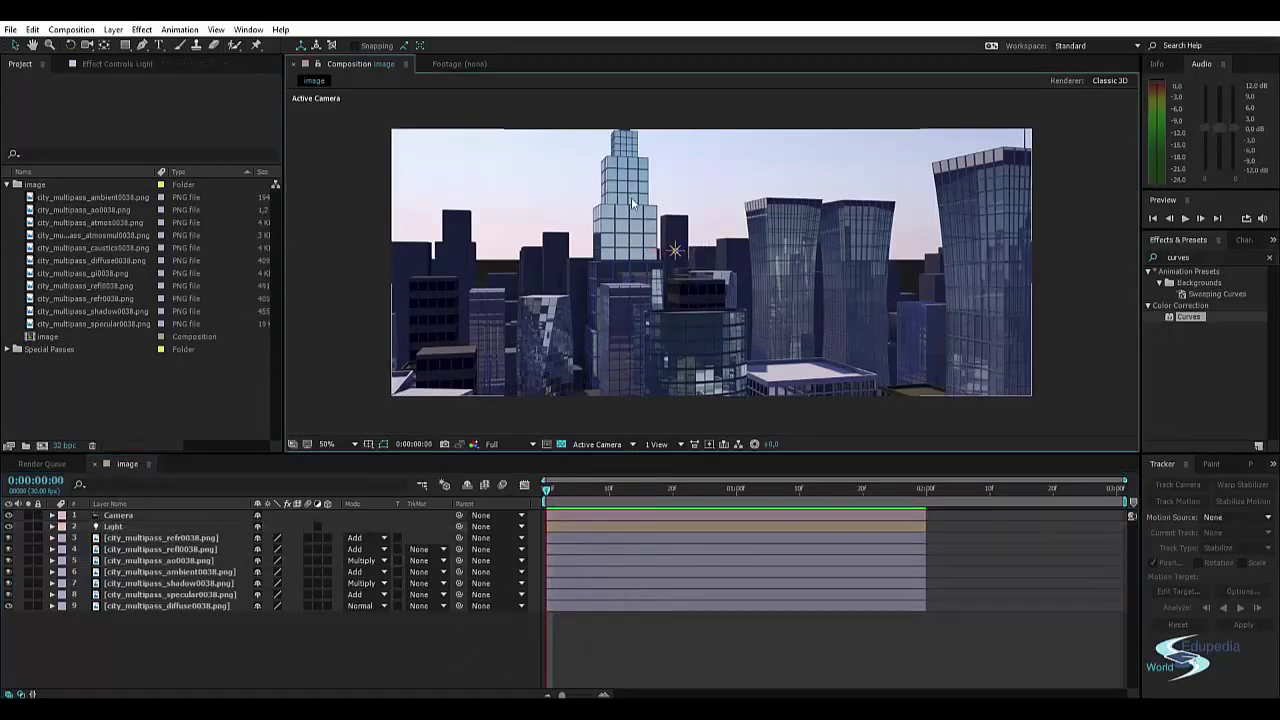
{"action": "scroll", "coordinate": [679, 229], "scroll_direction": "up", "scroll_amount": 1}
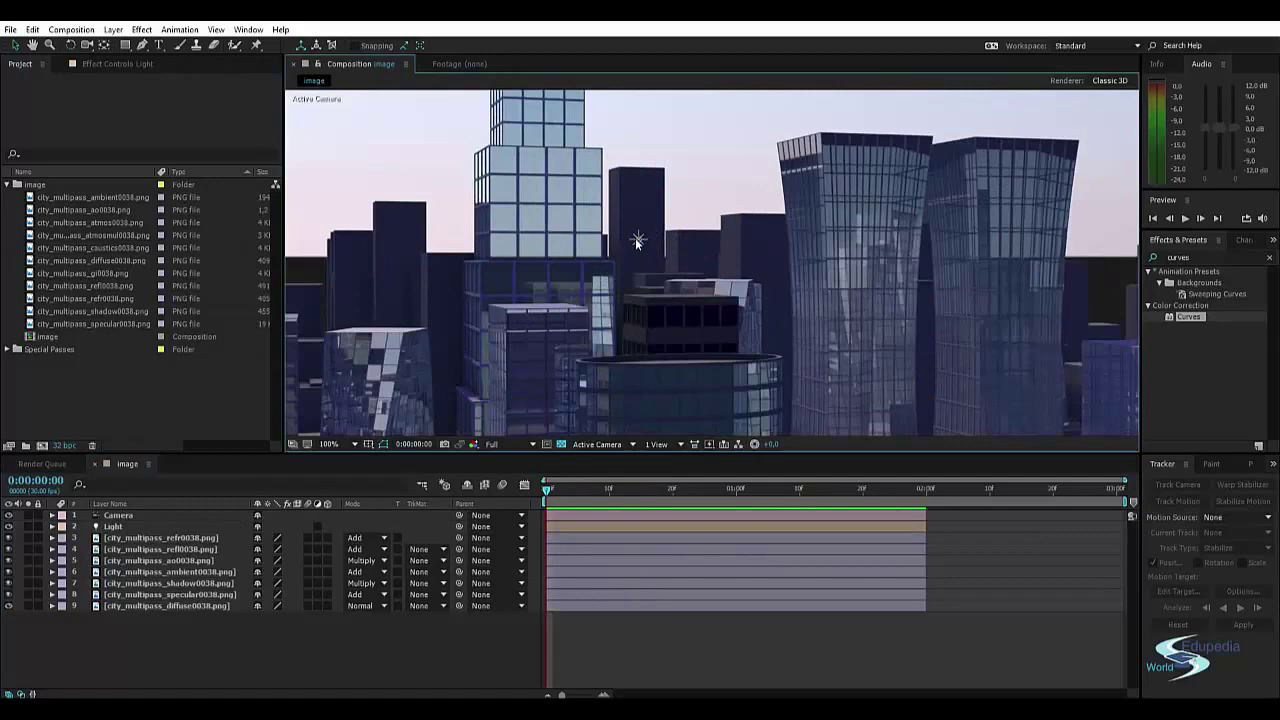
{"action": "key", "text": "alt+Tab"}
{"action": "left_click", "coordinate": [1262, 24]}
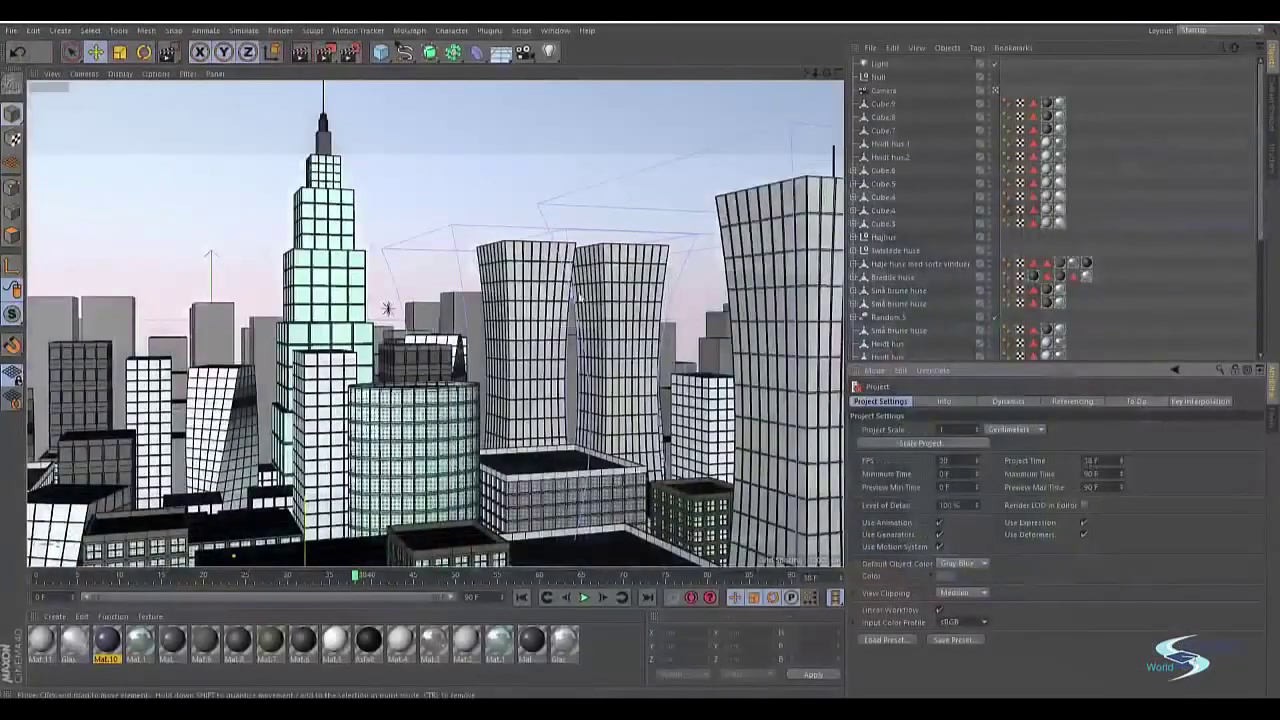
{"action": "left_click", "coordinate": [995, 91]}
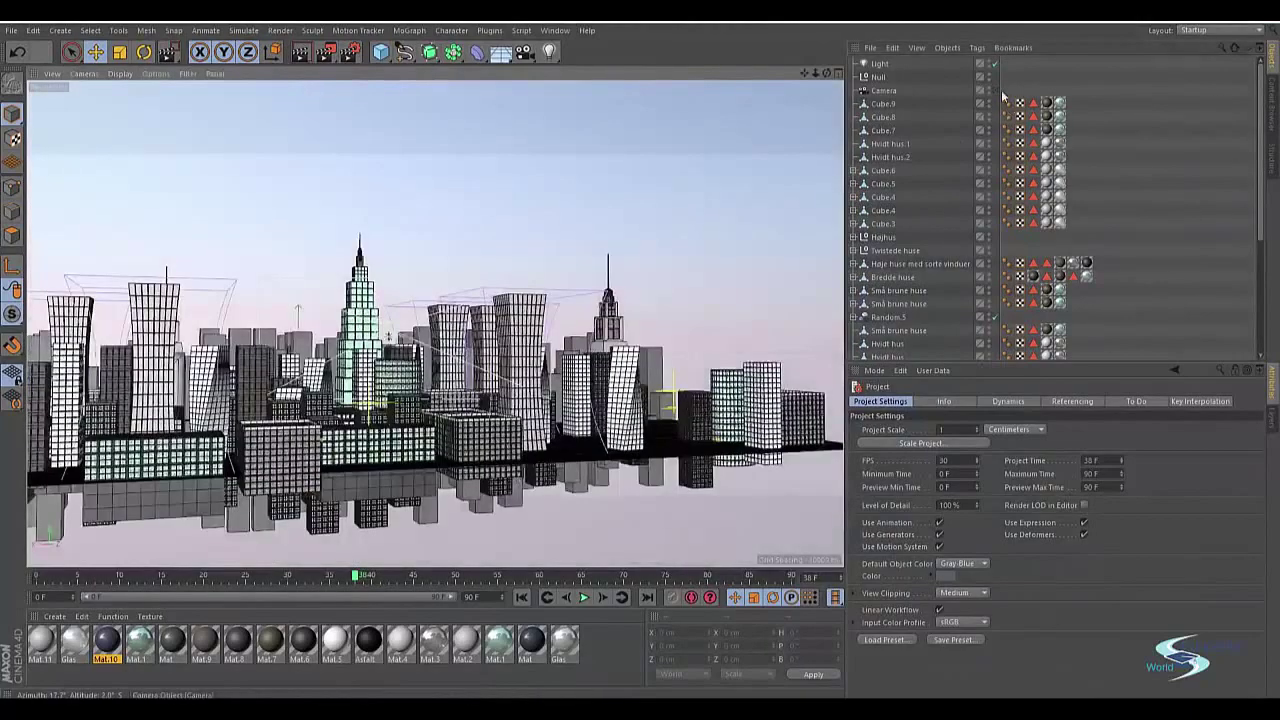
{"action": "left_click", "coordinate": [996, 91]}
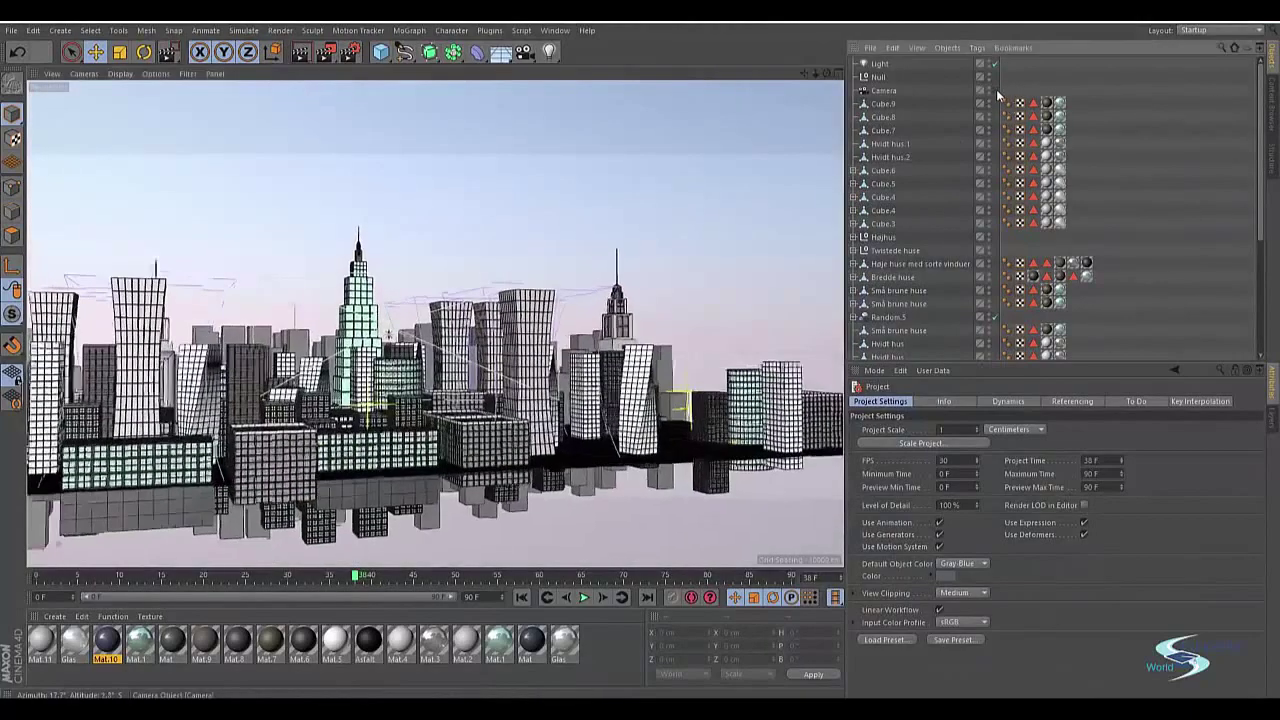
{"action": "left_click", "coordinate": [996, 92]}
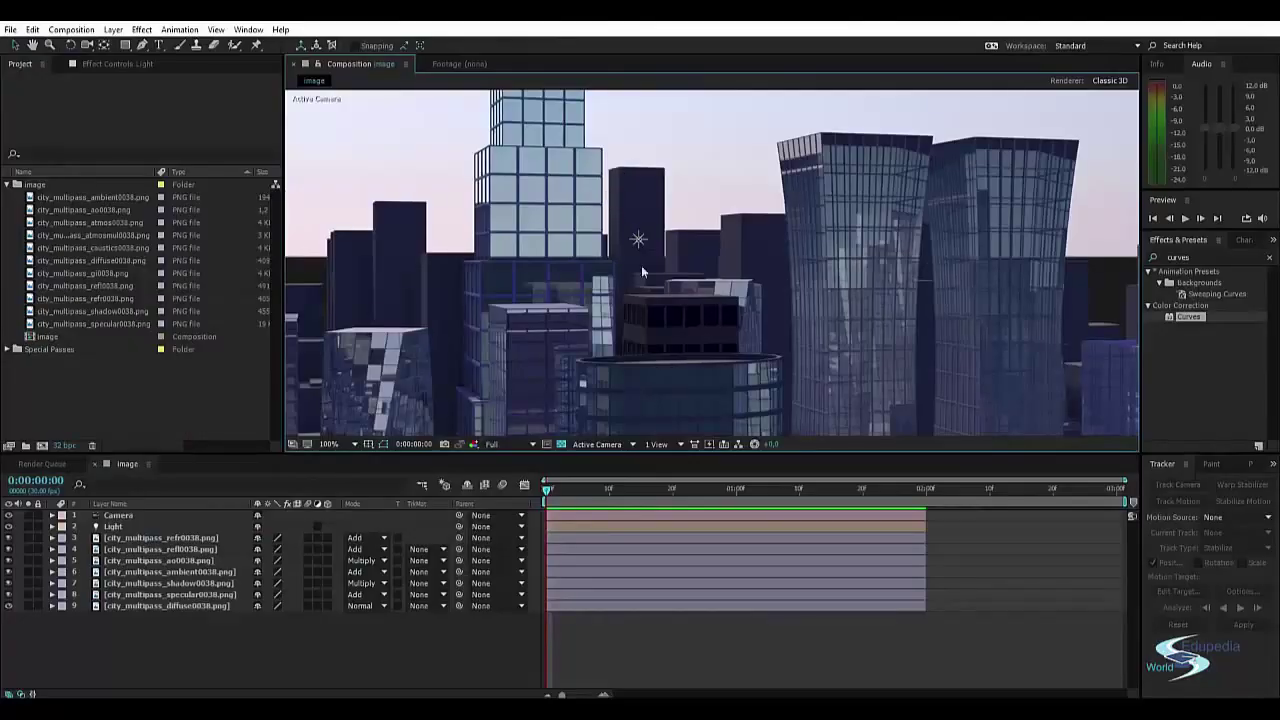
{"action": "key", "text": "alt+Tab"}
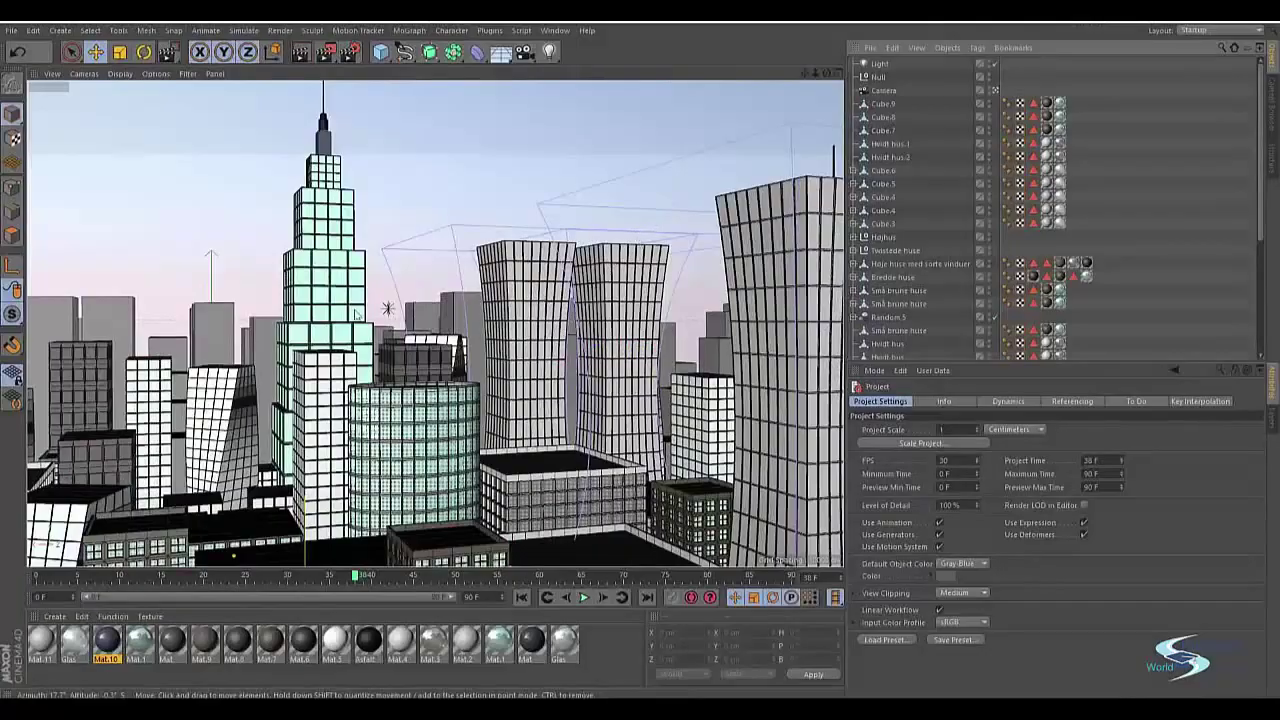
Step: Leave the scene camera and orbit above the city to examine where the light sits relative to the buildings
{"action": "left_click", "coordinate": [996, 92]}
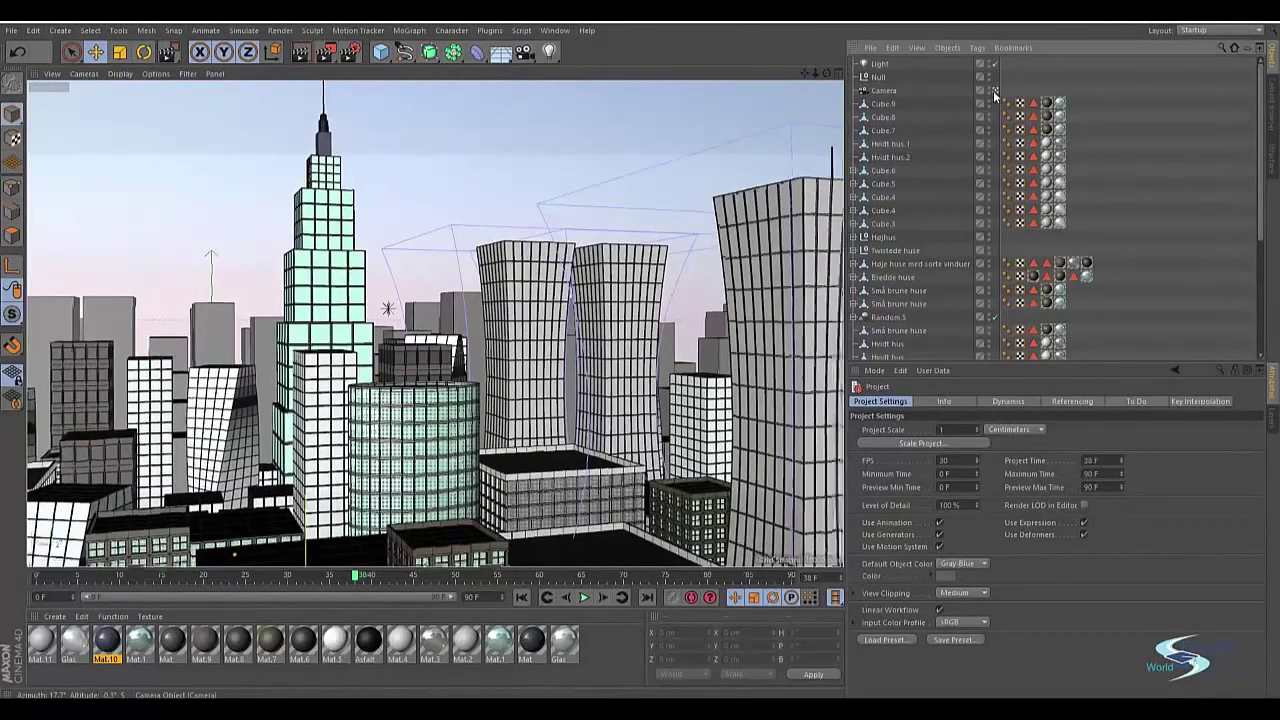
{"action": "left_click_drag", "start_coordinate": [389, 305], "coordinate": [371, 264], "text": "alt"}
{"action": "middle_click_drag", "start_coordinate": [371, 264], "coordinate": [420, 449], "text": "alt"}
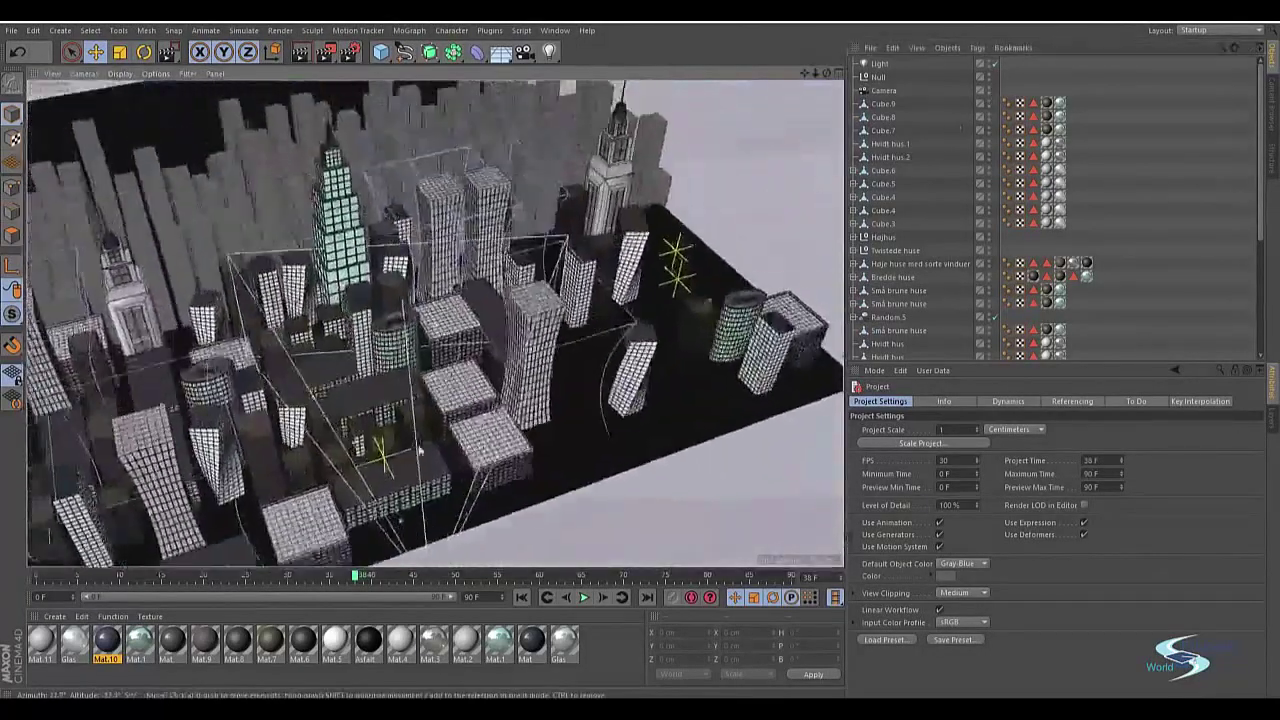
{"action": "left_click_drag", "start_coordinate": [420, 449], "coordinate": [408, 106], "text": "alt"}
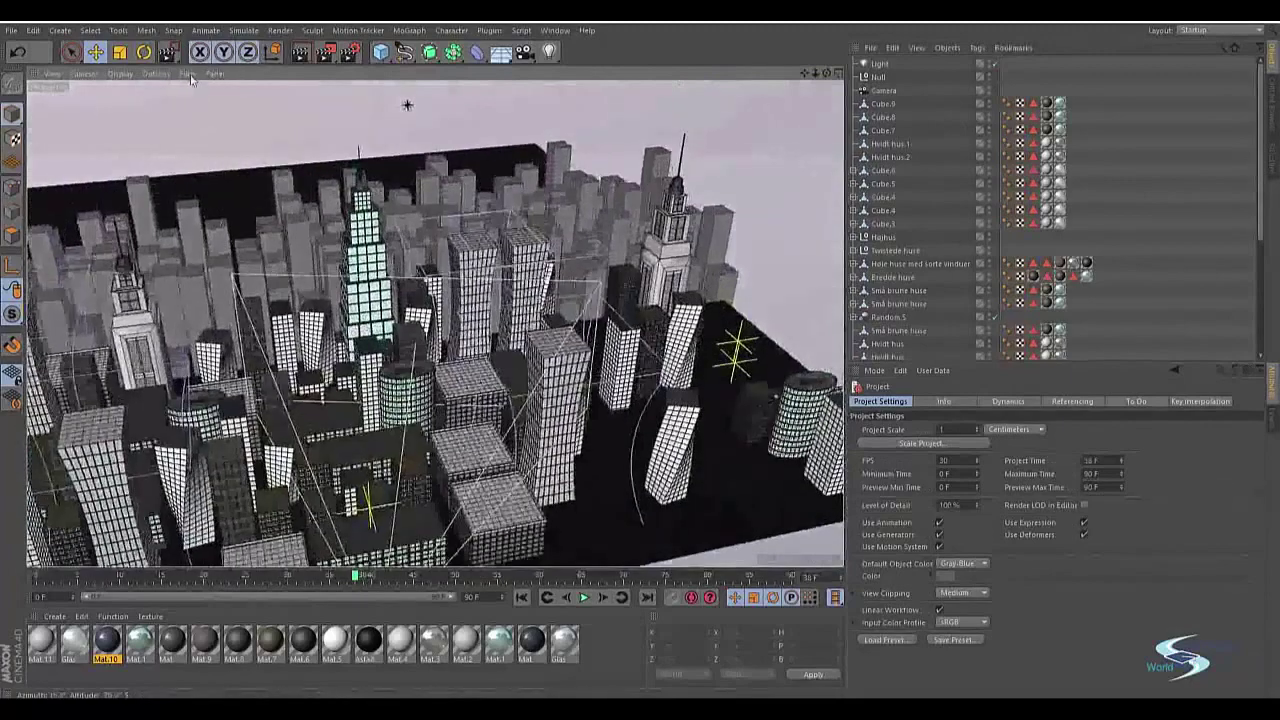
Step: Set the viewport's level of detail to High and return to the scene camera's view
{"action": "left_click", "coordinate": [155, 73]}
{"action": "mouse_move", "coordinate": [190, 93]}
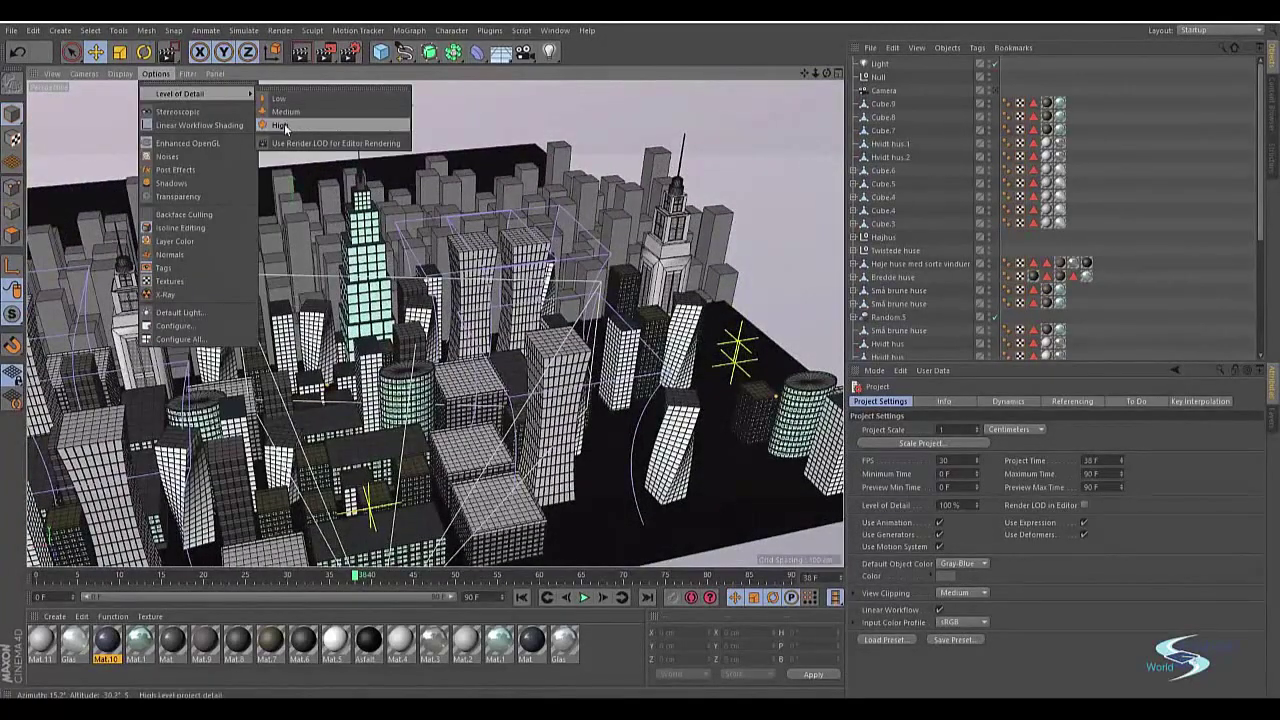
{"action": "left_click", "coordinate": [284, 123]}
{"action": "left_click", "coordinate": [291, 123]}
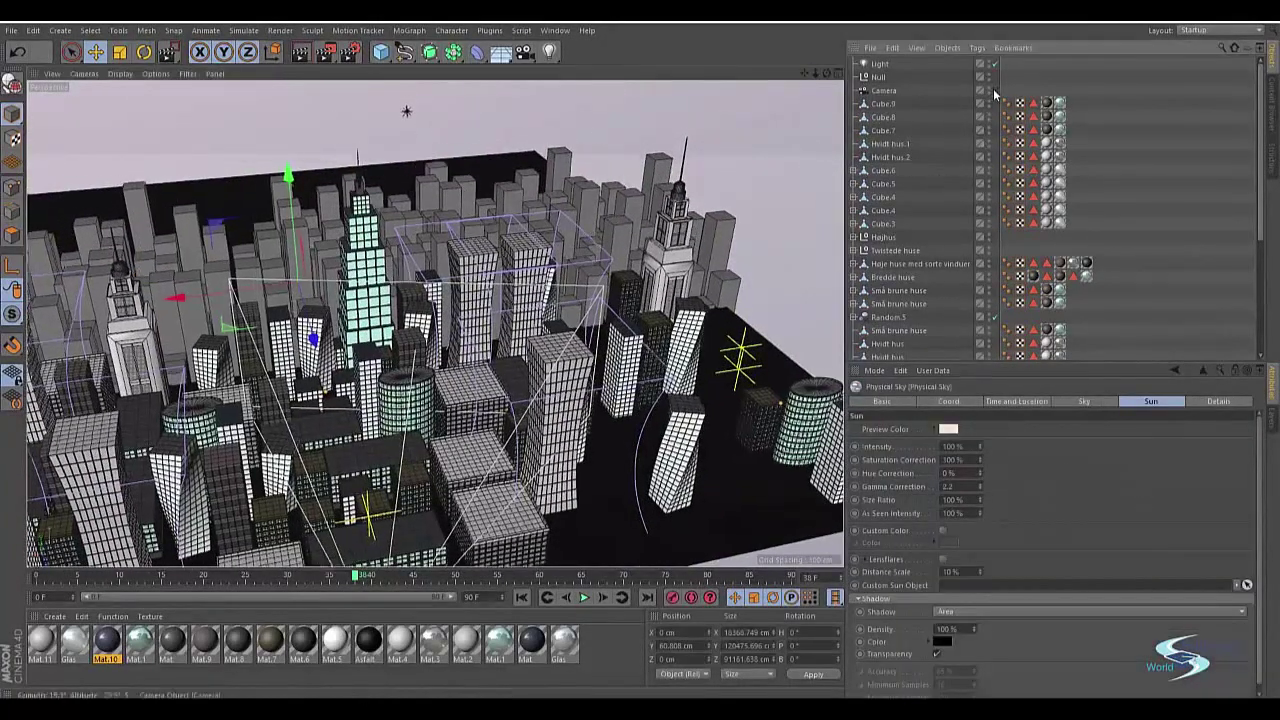
{"action": "left_click", "coordinate": [993, 89]}
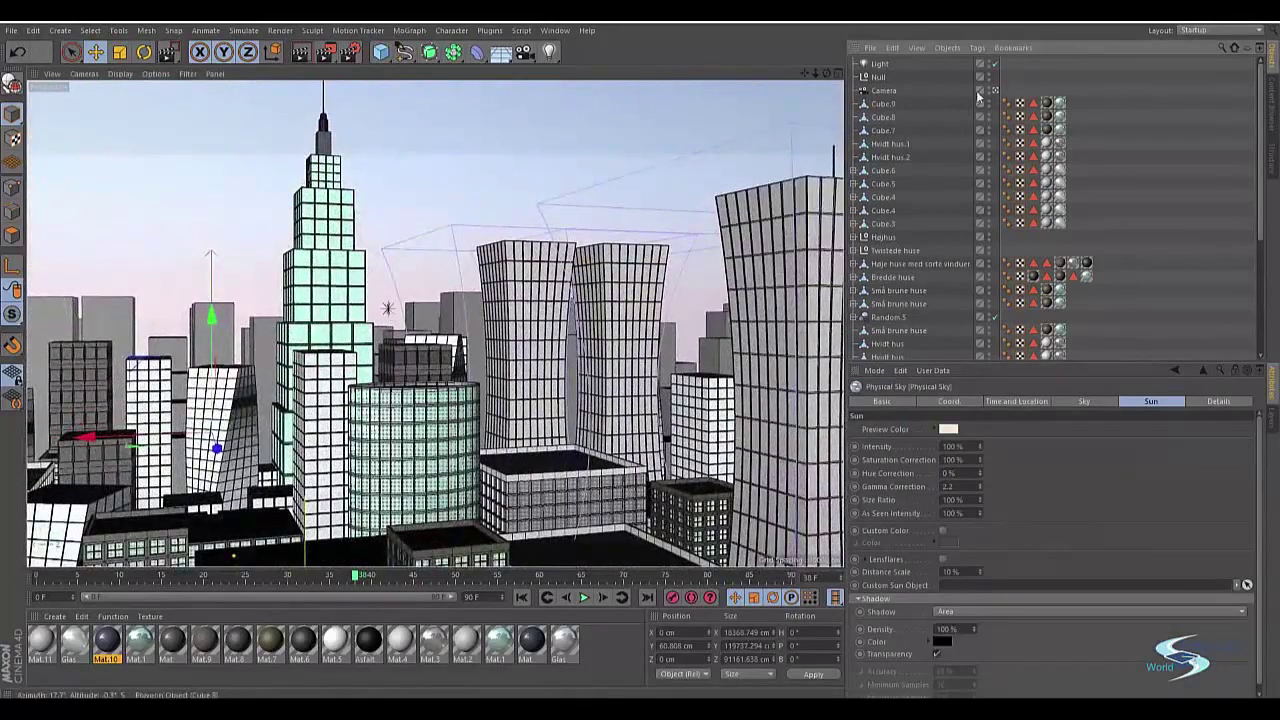
Step: Alternate between the scene camera and the free perspective view to compare the light's placement behind the buildings
{"action": "scroll", "coordinate": [968, 160], "scroll_direction": "down", "scroll_amount": 5}
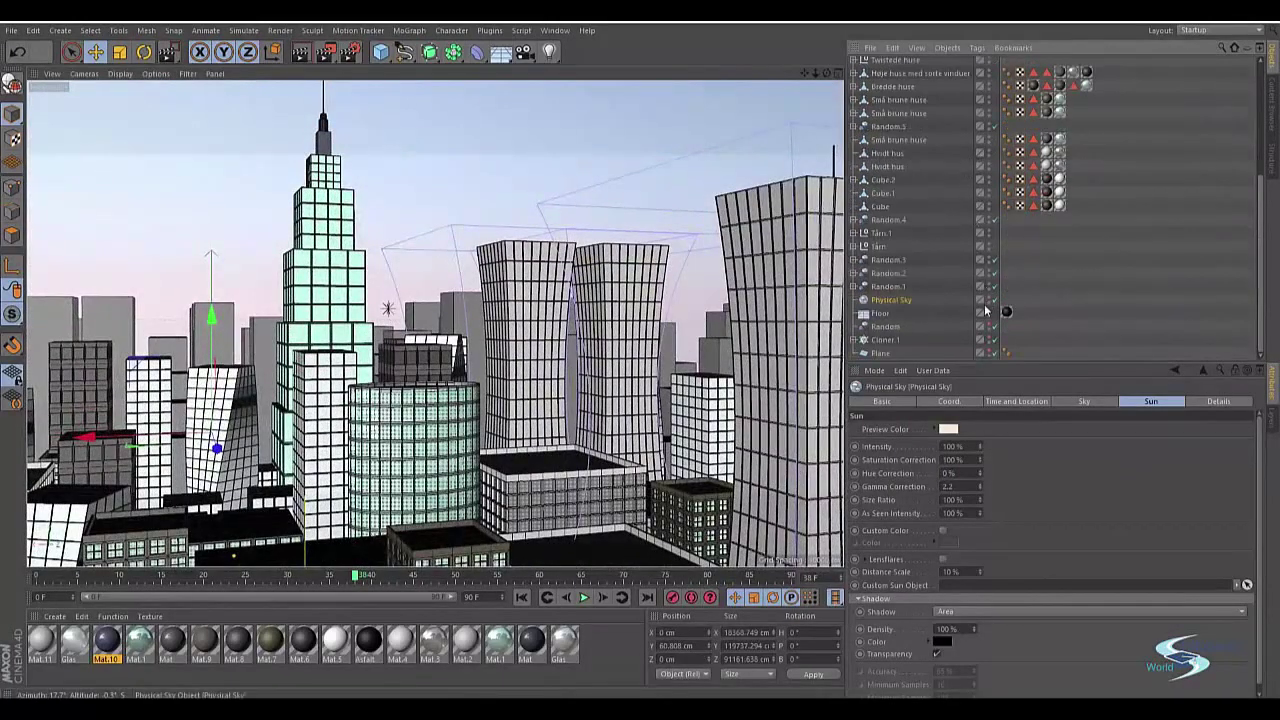
{"action": "scroll", "coordinate": [985, 311], "scroll_direction": "up", "scroll_amount": 5}
{"action": "left_click", "coordinate": [994, 90]}
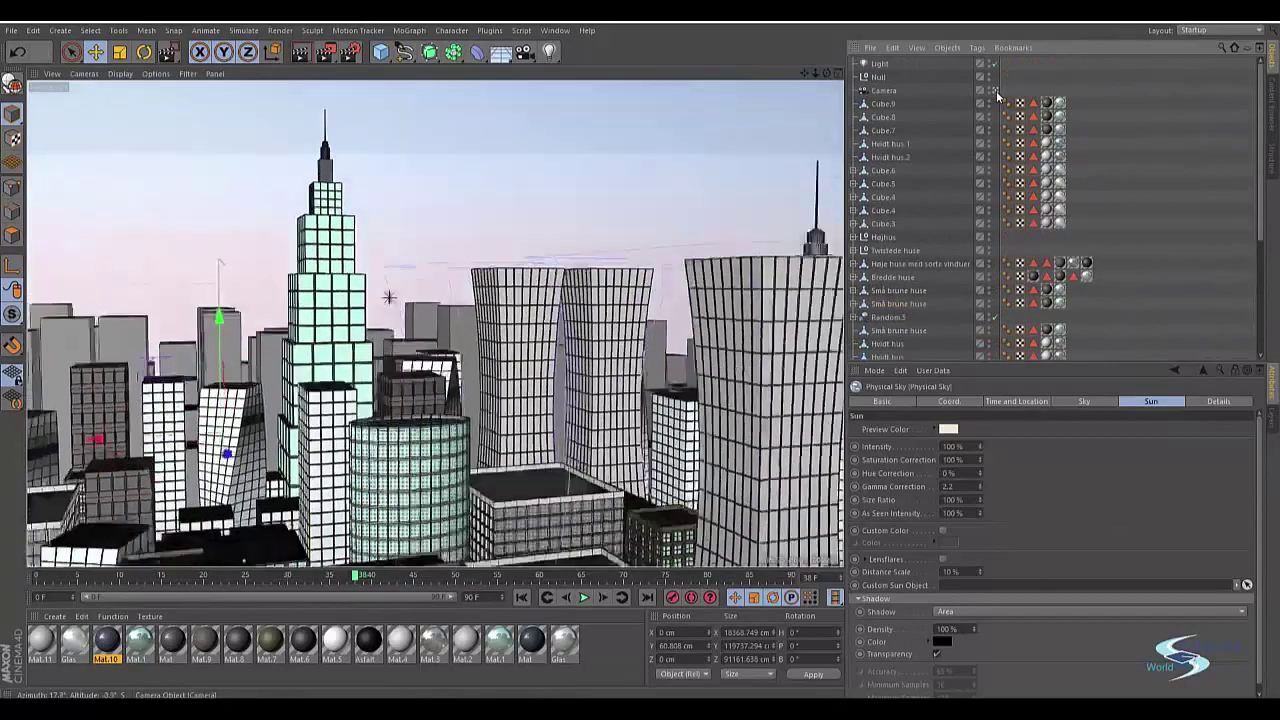
{"action": "left_click", "coordinate": [995, 91]}
{"action": "left_click_drag", "start_coordinate": [788, 231], "coordinate": [703, 215], "text": "alt"}
{"action": "left_click", "coordinate": [995, 91]}
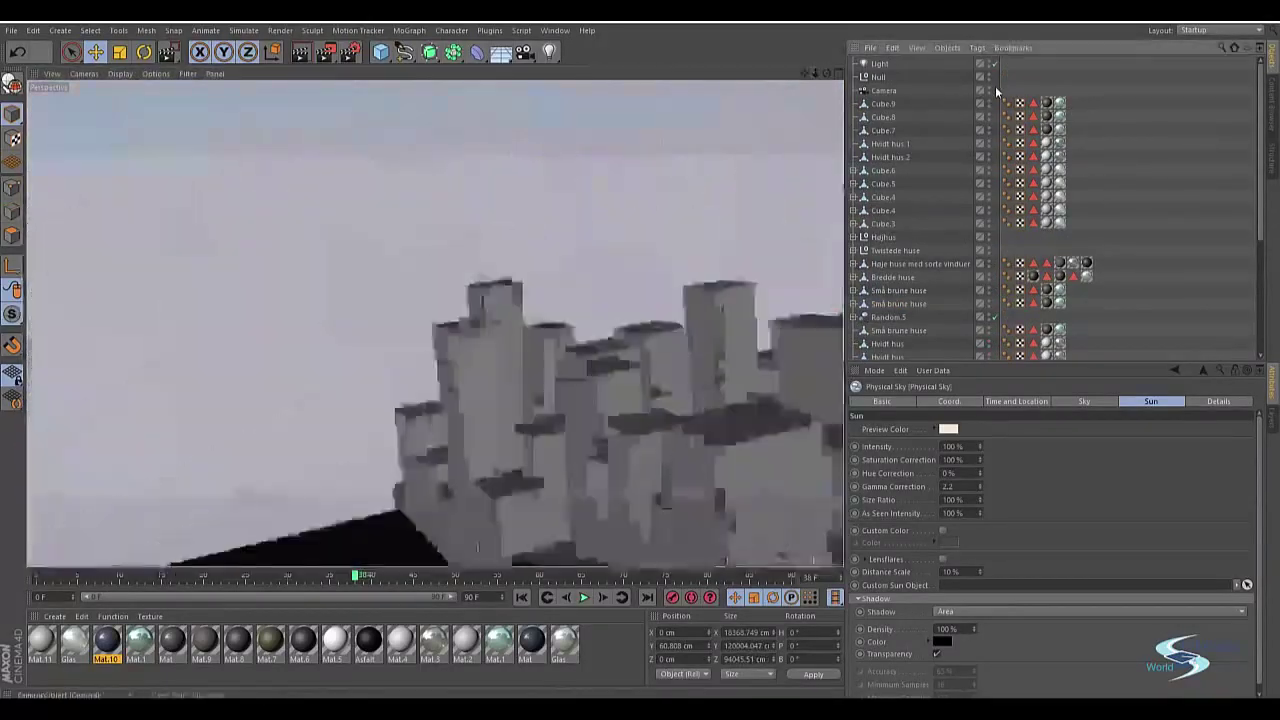
{"action": "left_click", "coordinate": [996, 90]}
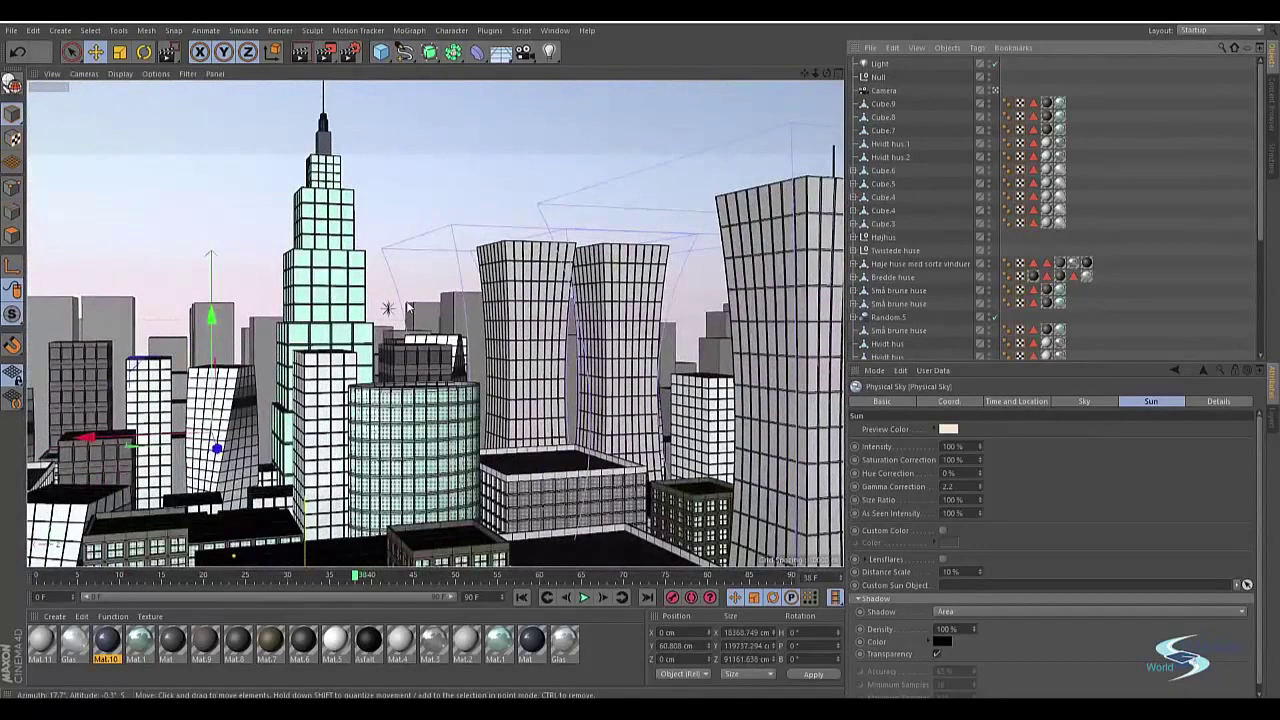
{"action": "left_click", "coordinate": [325, 52]}
{"action": "left_click_drag", "start_coordinate": [366, 270], "coordinate": [417, 353]}
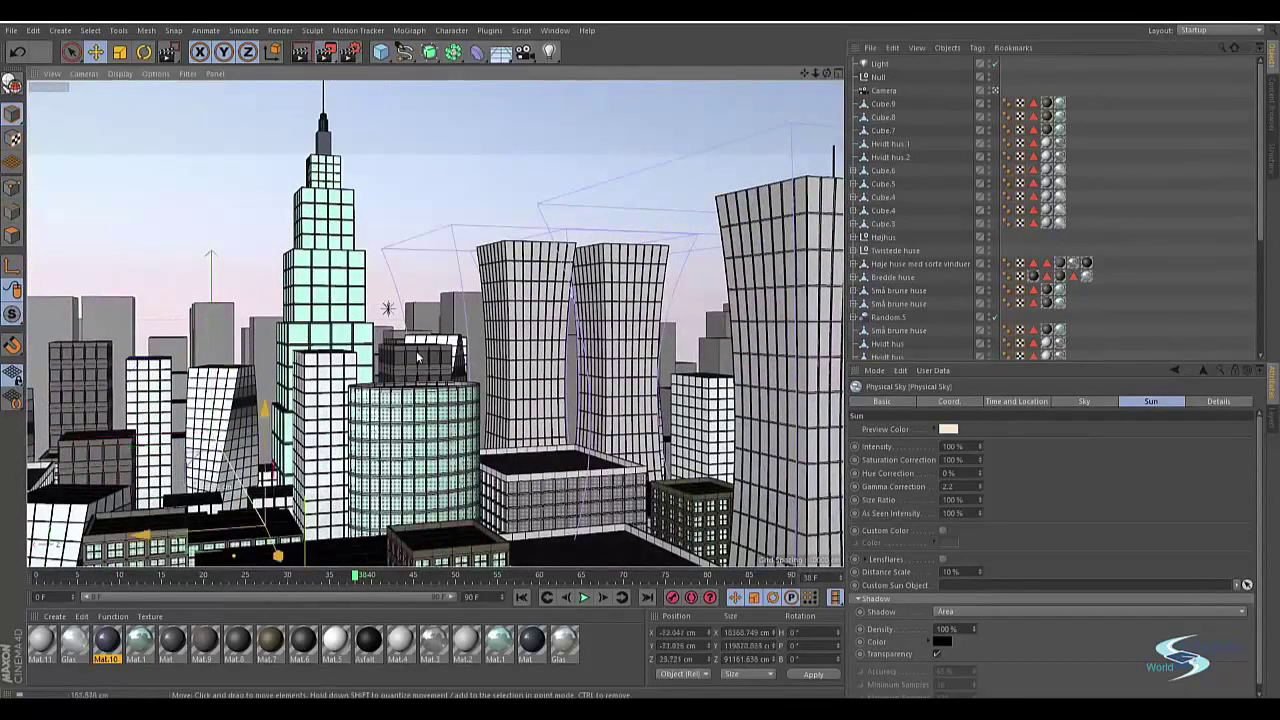
{"action": "key", "text": "ctrl+z"}
Step: Inspect the light and the surrounding city from several angles outside the camera, and go back to the camera view
{"action": "key", "text": "ctrl+r"}
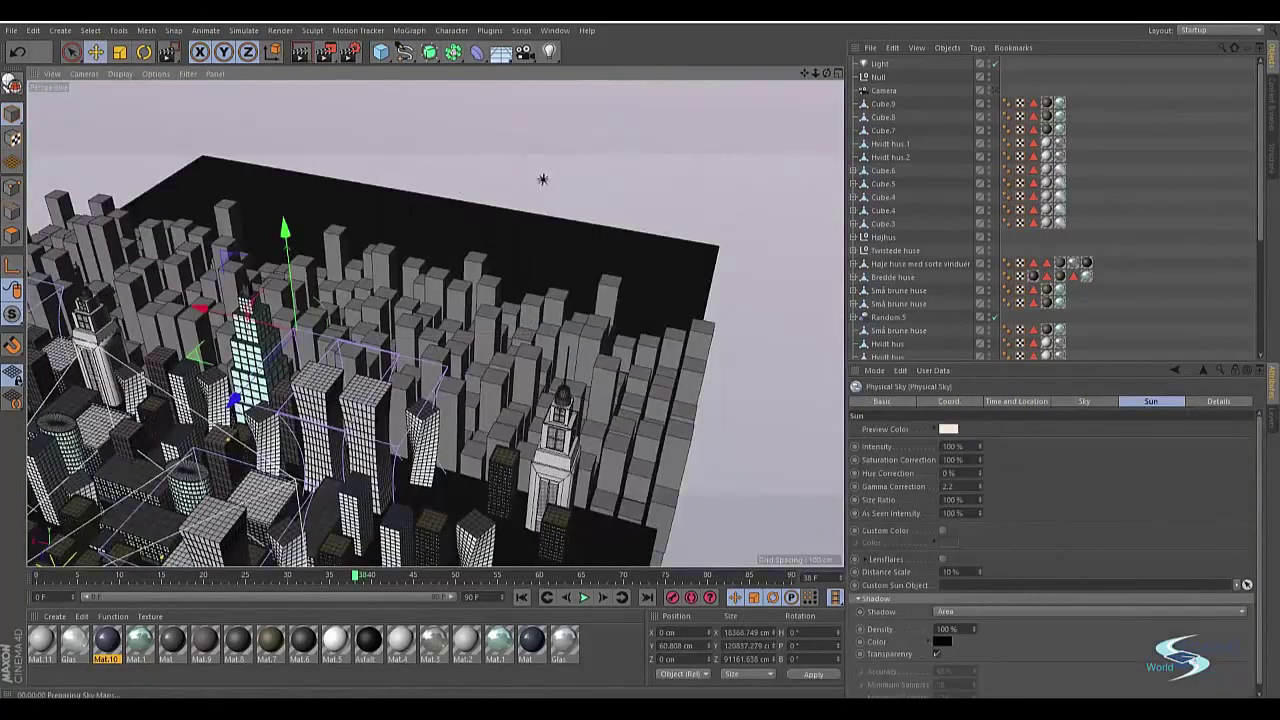
{"action": "middle_click_drag", "start_coordinate": [429, 281], "coordinate": [513, 238], "text": "alt"}
{"action": "key", "text": "space"}
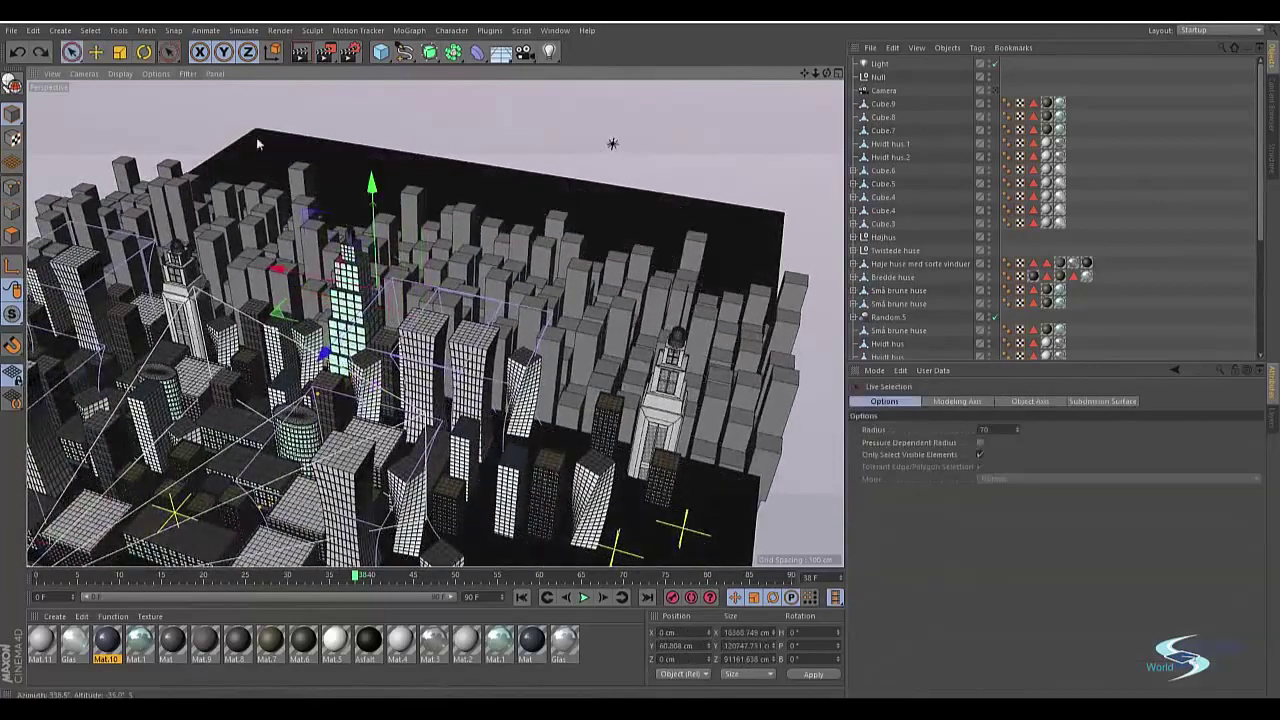
{"action": "key", "text": "space"}
{"action": "left_click_drag", "start_coordinate": [514, 251], "coordinate": [648, 158], "text": "alt"}
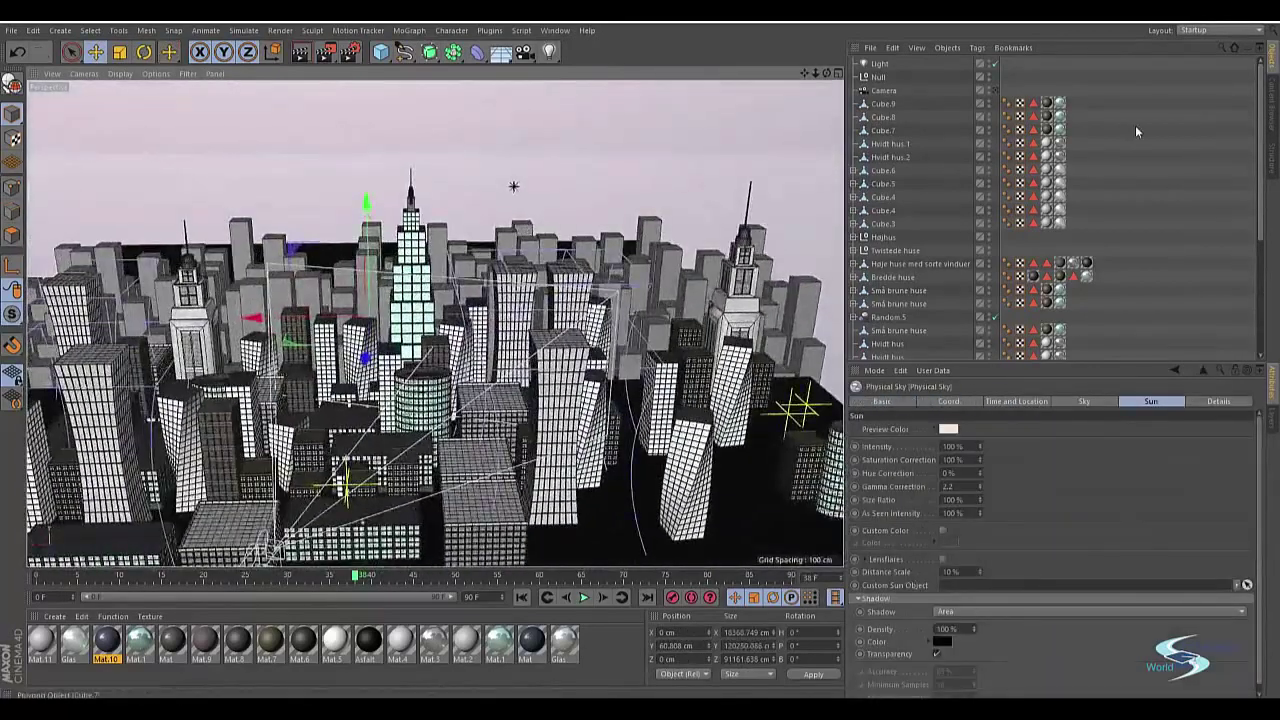
{"action": "left_click", "coordinate": [994, 89]}
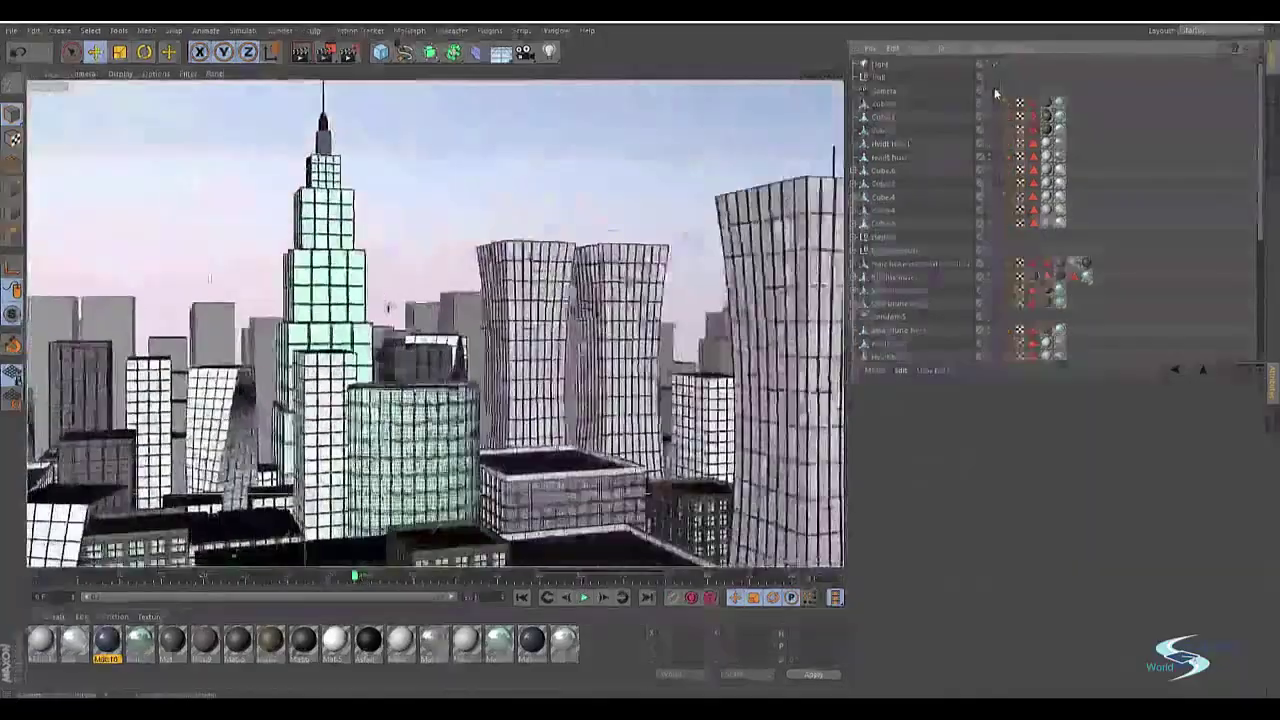
Step: Switch to After Effects and check the imported light in the composition, dismissing the warning about 2D layers
{"action": "key", "text": "alt+Tab"}
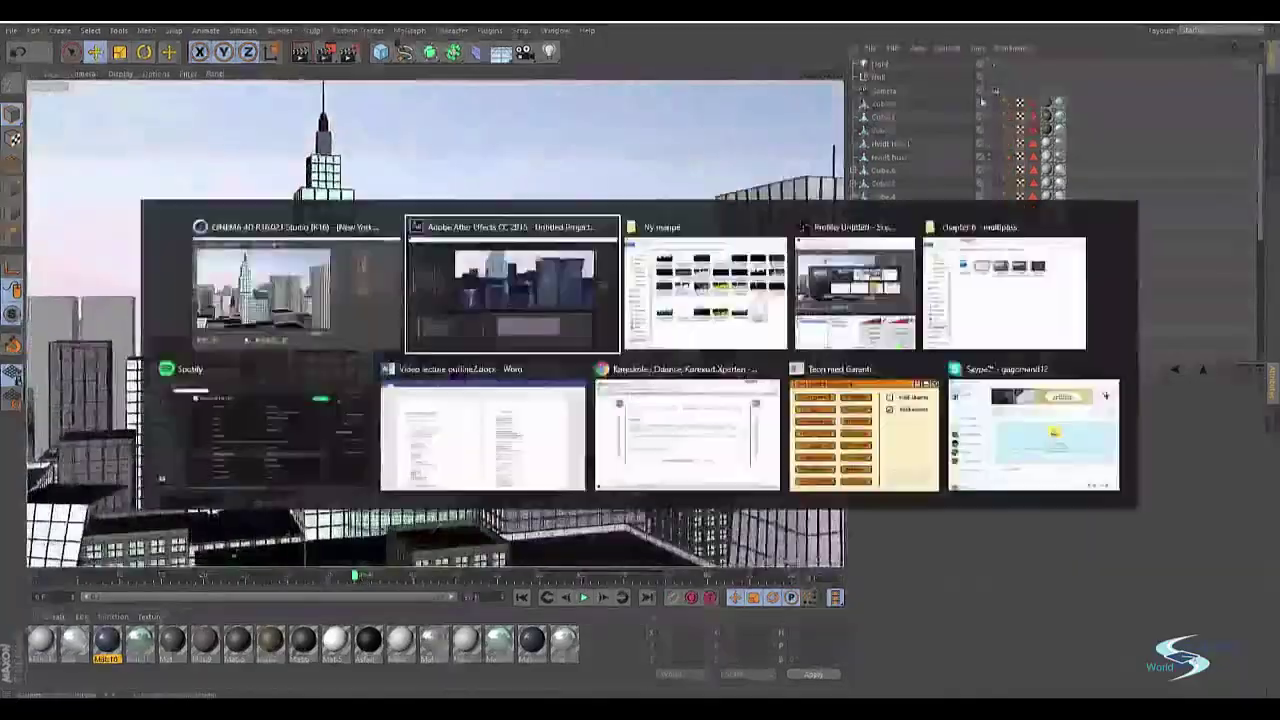
{"action": "left_click", "coordinate": [638, 241]}
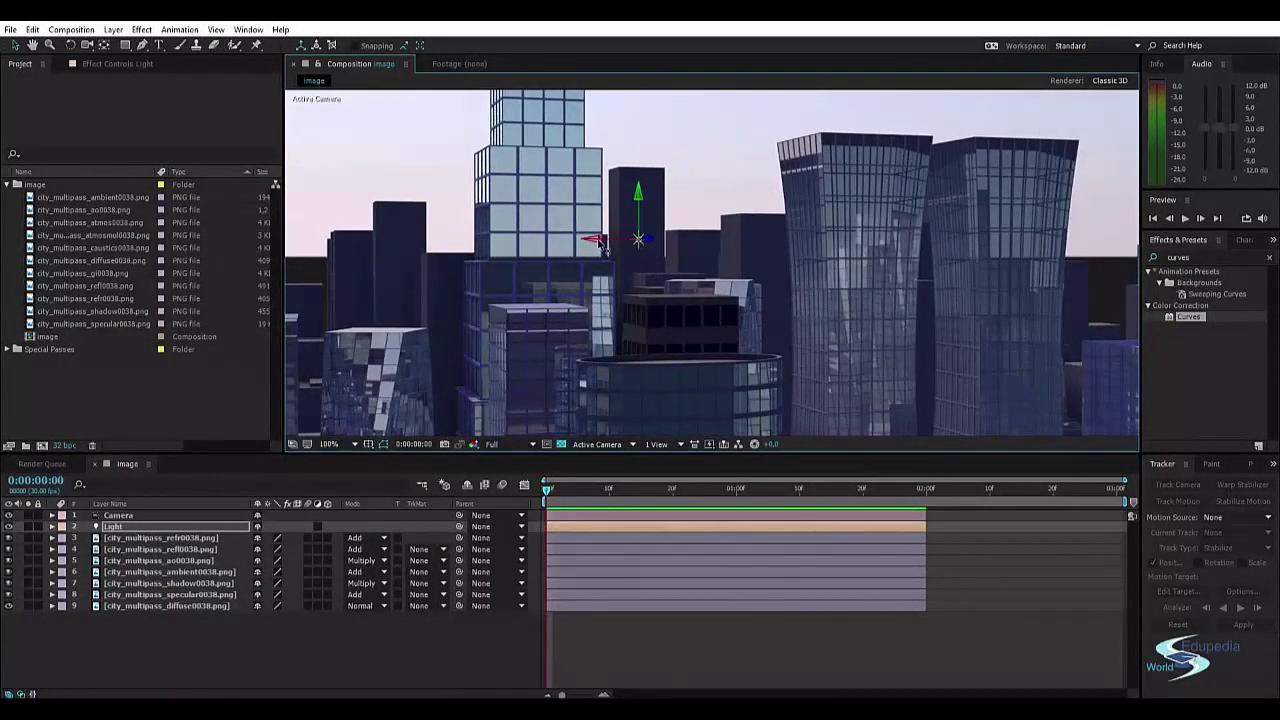
{"action": "left_click", "coordinate": [598, 243]}
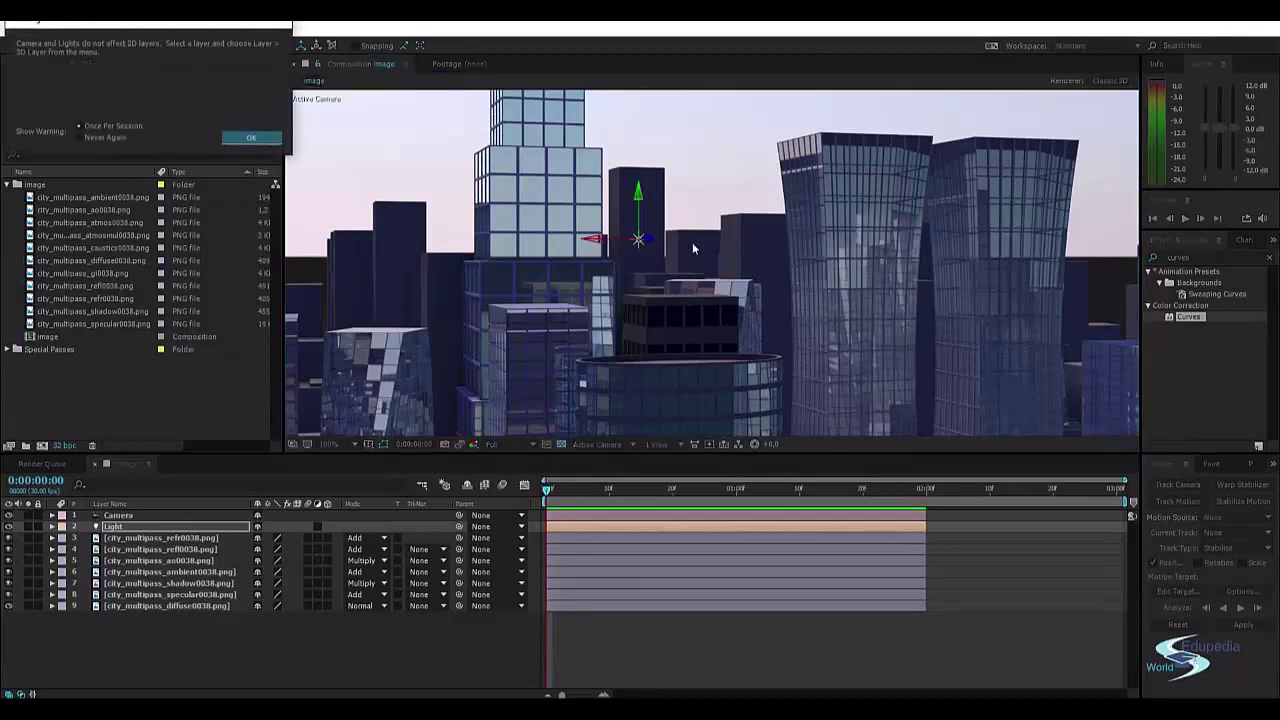
{"action": "left_click", "coordinate": [251, 137]}
{"action": "left_click", "coordinate": [422, 663]}
{"action": "left_click", "coordinate": [638, 241]}
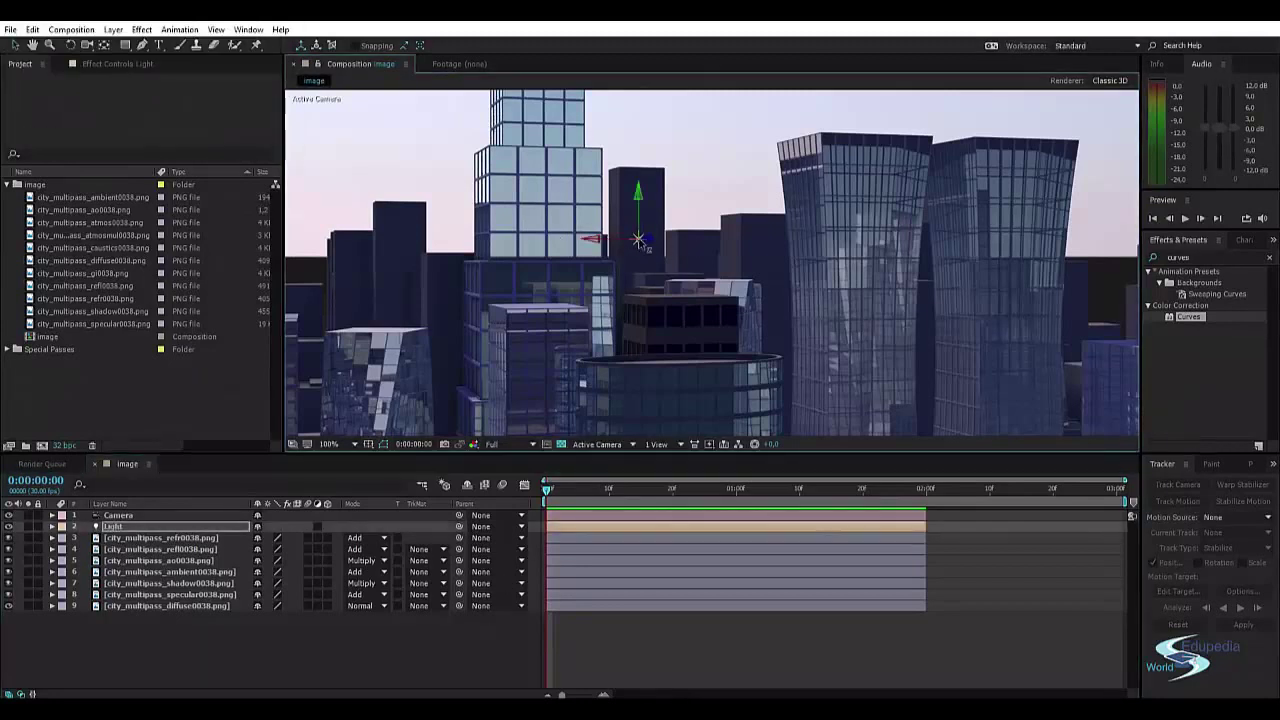
{"action": "left_click", "coordinate": [479, 626]}
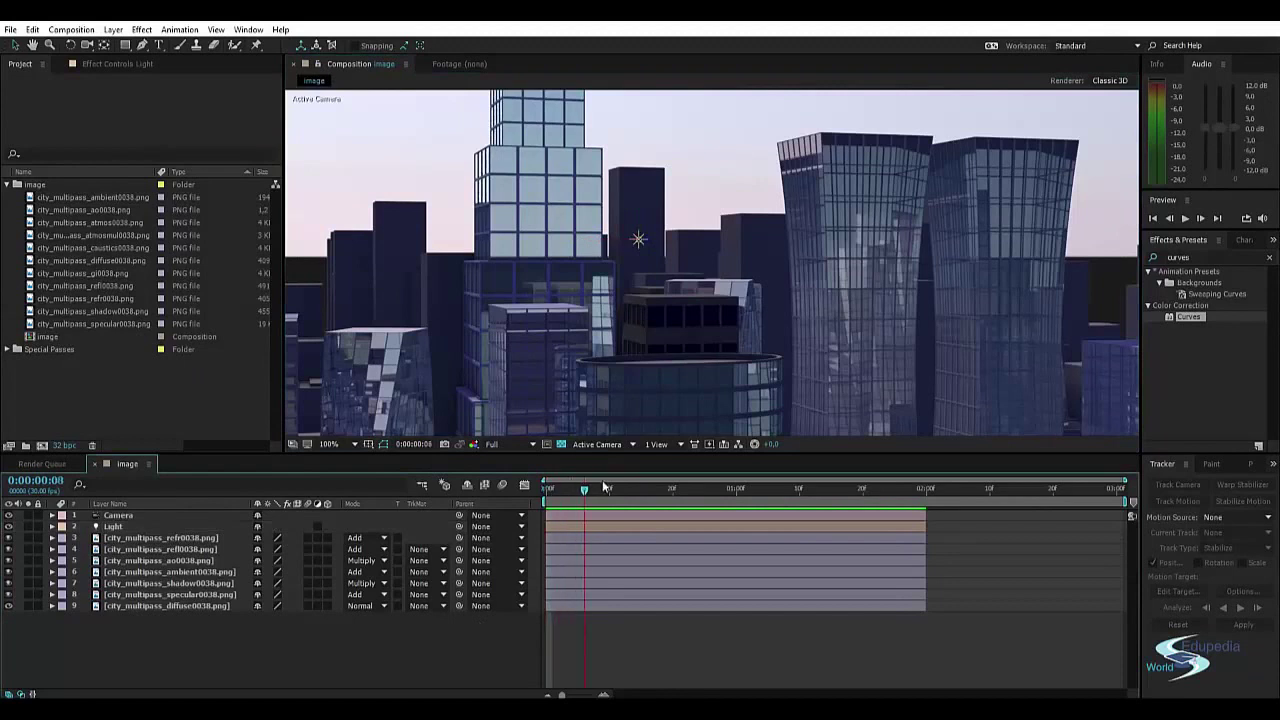
{"action": "left_click", "coordinate": [637, 241]}
{"action": "left_click", "coordinate": [389, 631]}
Step: Create a black, composition-sized solid named "optical flares" above the other layers
{"action": "key", "text": "ctrl+y"}
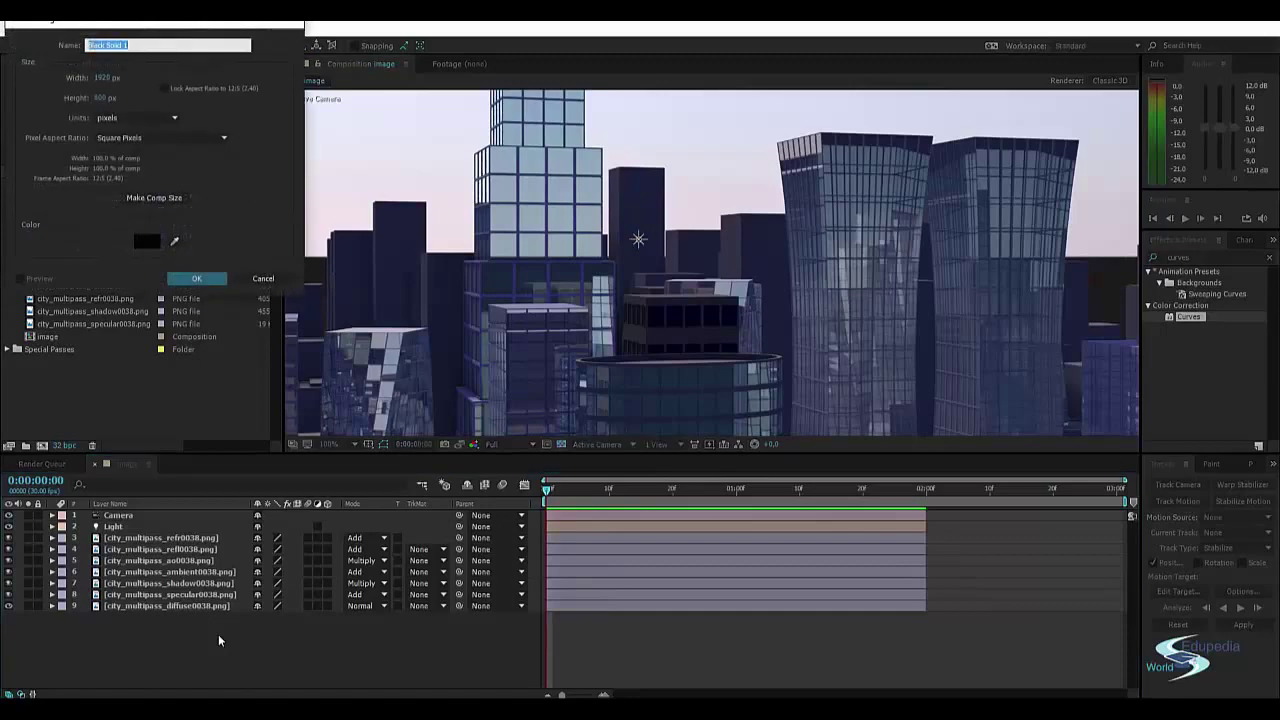
{"action": "type", "text": "ao"}
{"action": "key", "text": "Return"}
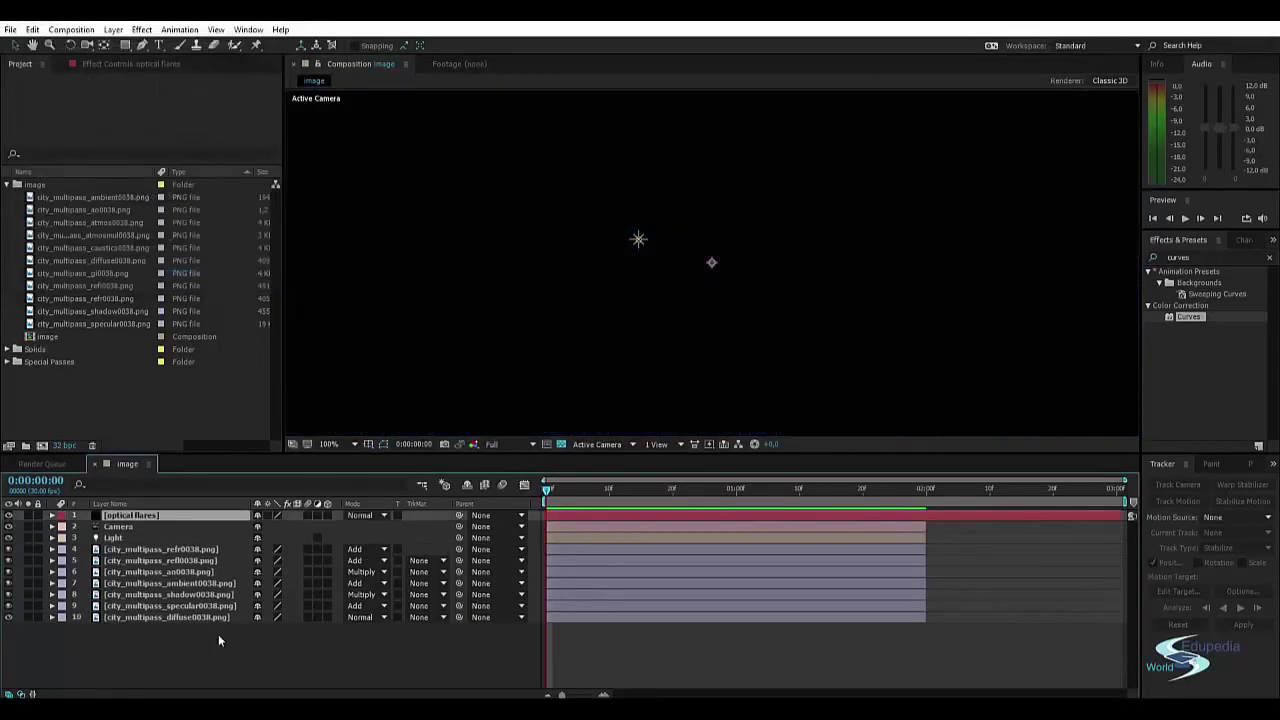
Step: Find the Optical Flares effect by searching for "optical" and apply it to the optical flares solid
{"action": "left_click", "coordinate": [1190, 257]}
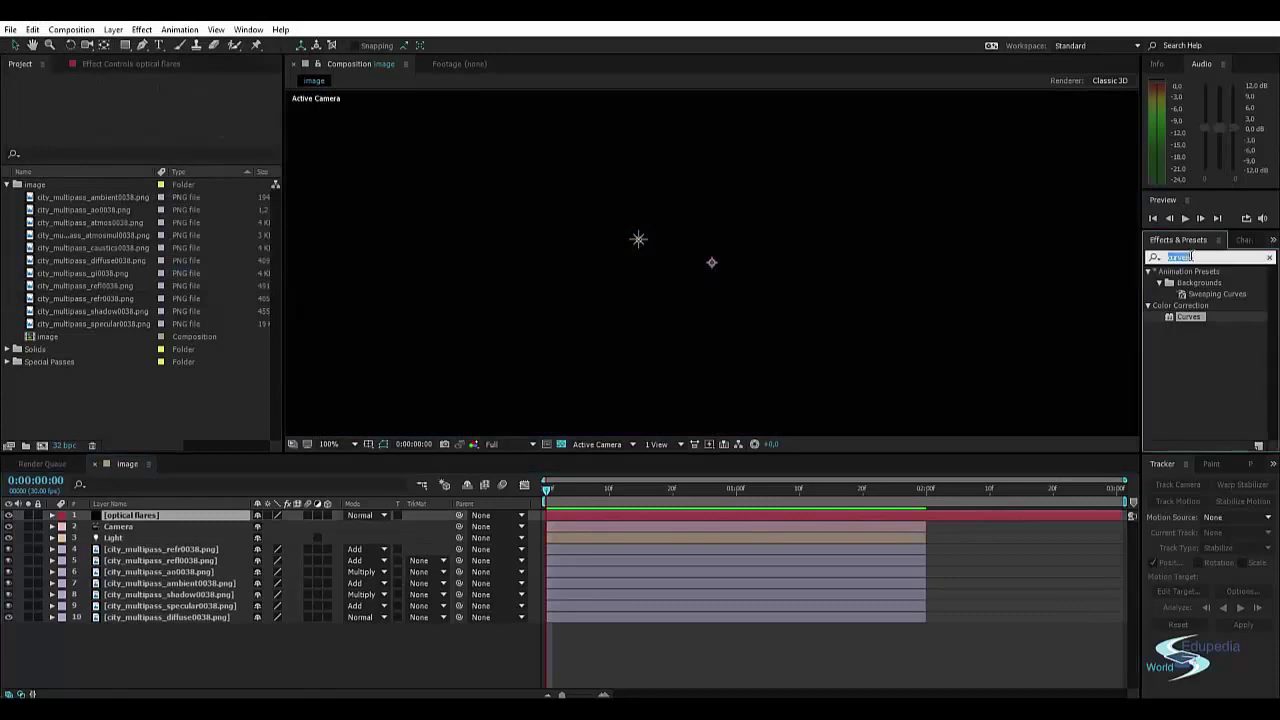
{"action": "type", "text": "optical"}
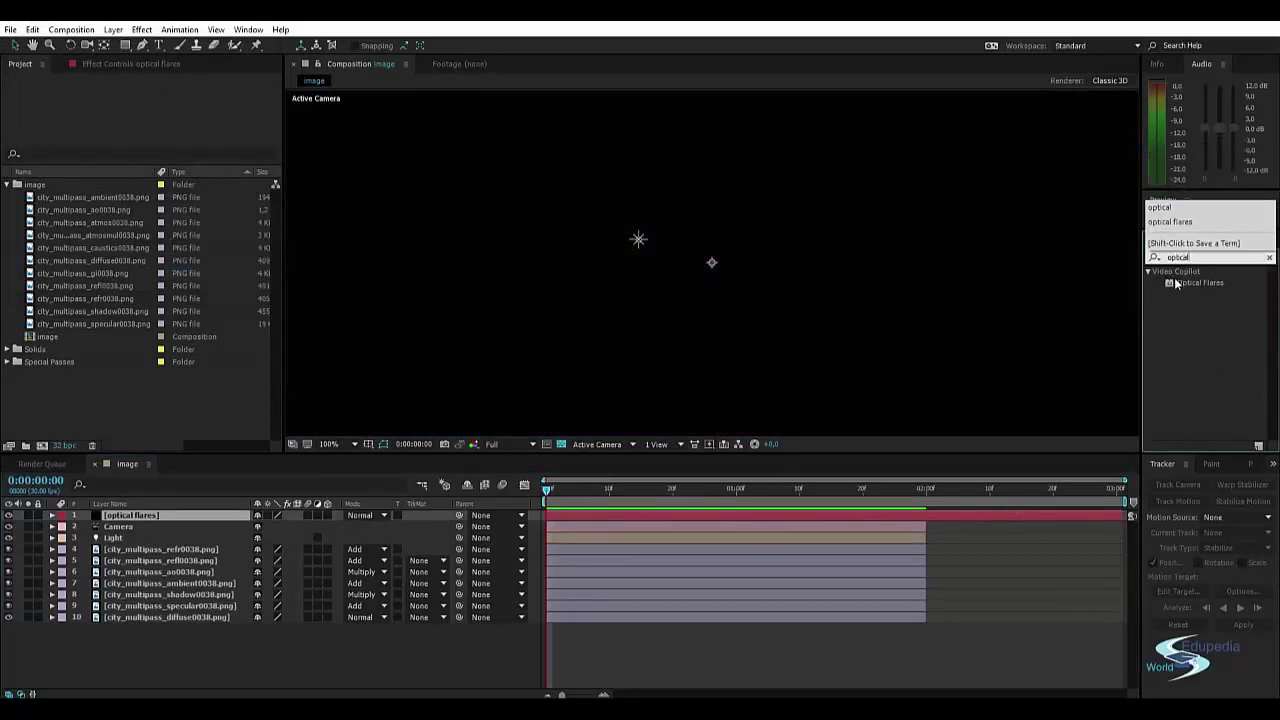
{"action": "left_click_drag", "start_coordinate": [1176, 284], "coordinate": [162, 517]}
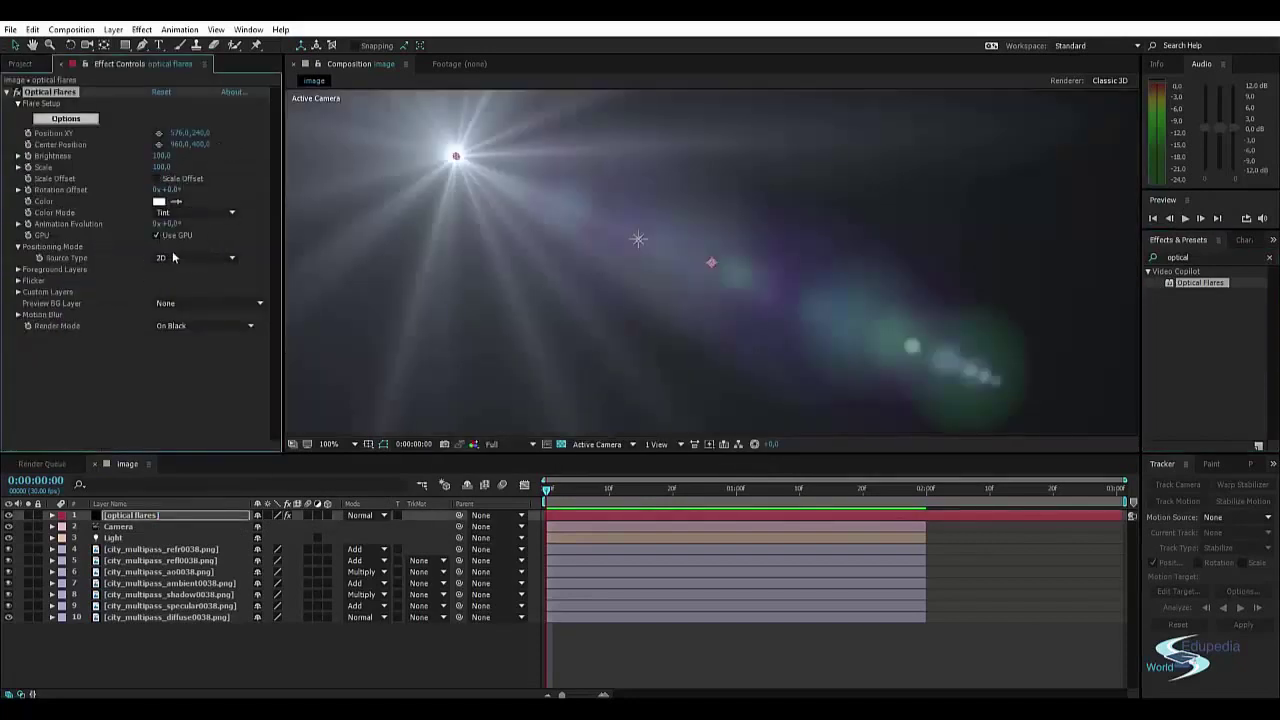
Step: Set the Optical Flares source type to Track Lights and collapse the solid's properties in the timeline
{"action": "left_click", "coordinate": [172, 257]}
{"action": "left_click", "coordinate": [185, 298]}
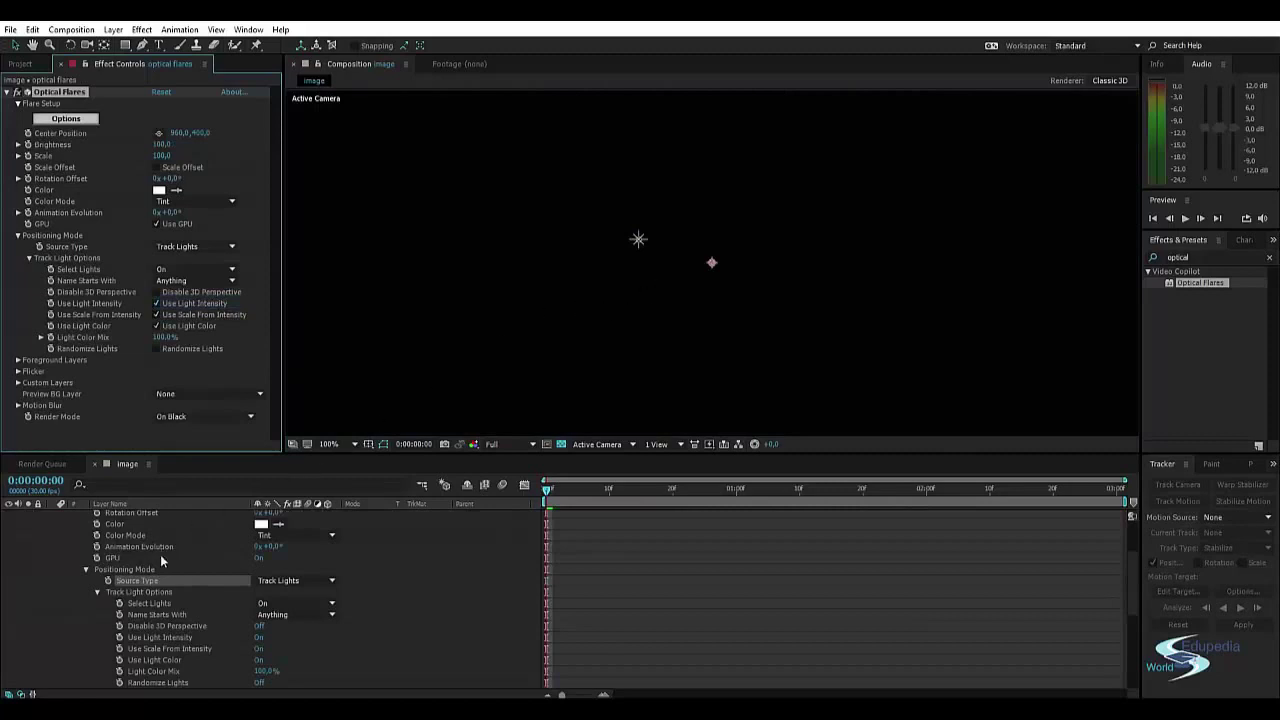
{"action": "scroll", "coordinate": [205, 562], "scroll_direction": "up", "scroll_amount": 3}
{"action": "left_click", "coordinate": [124, 516]}
{"action": "left_click", "coordinate": [52, 516]}
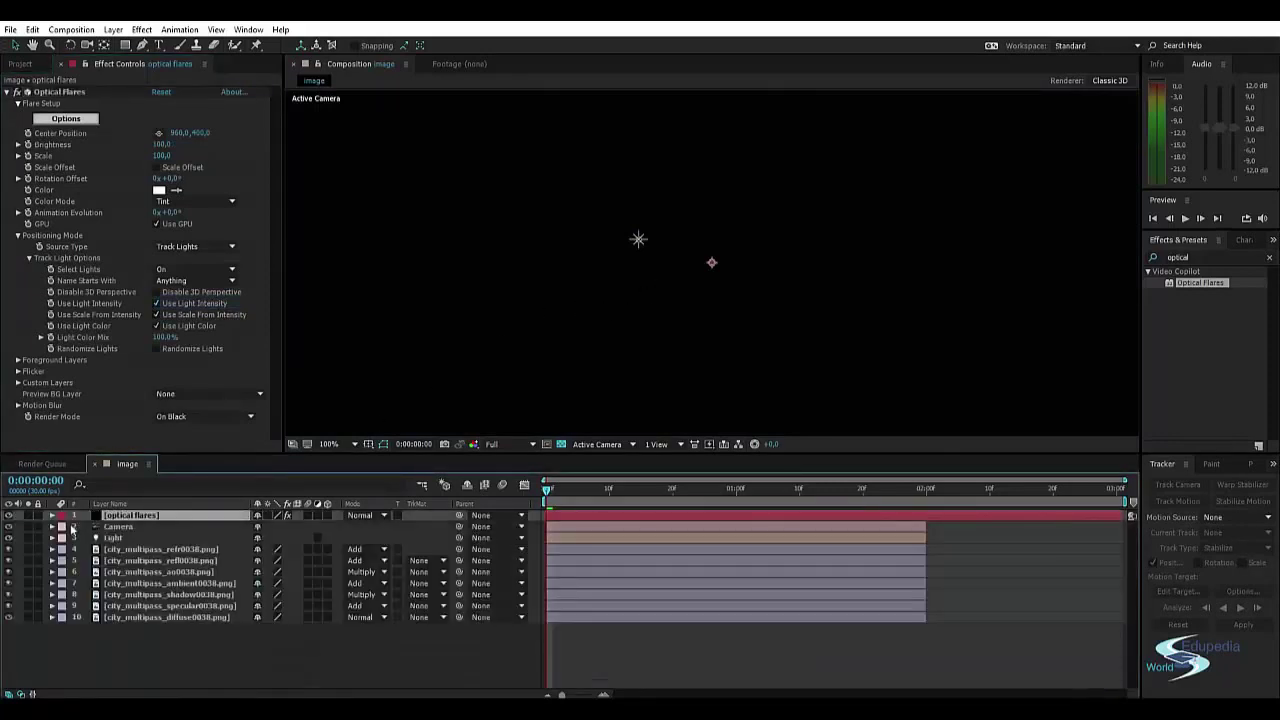
Step: Remove the Light layer's intensity keyframe and raise its intensity to 100%
{"action": "left_click", "coordinate": [113, 539]}
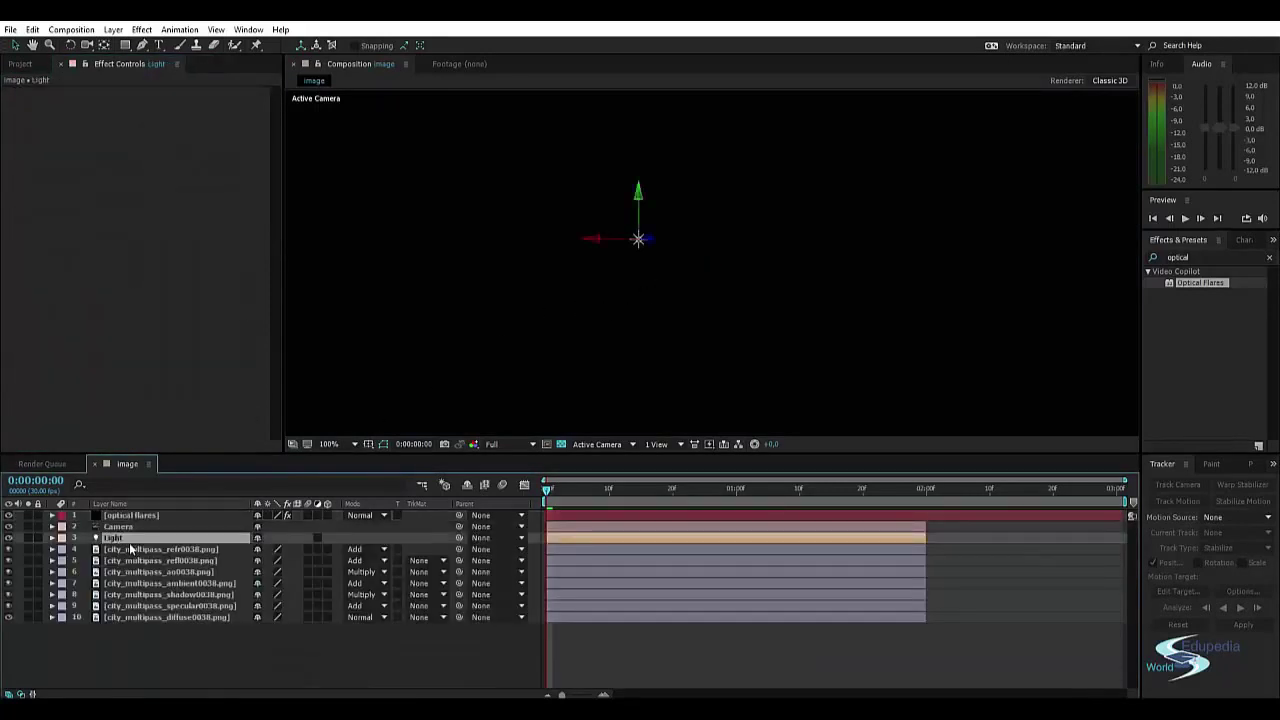
{"action": "key", "text": "t"}
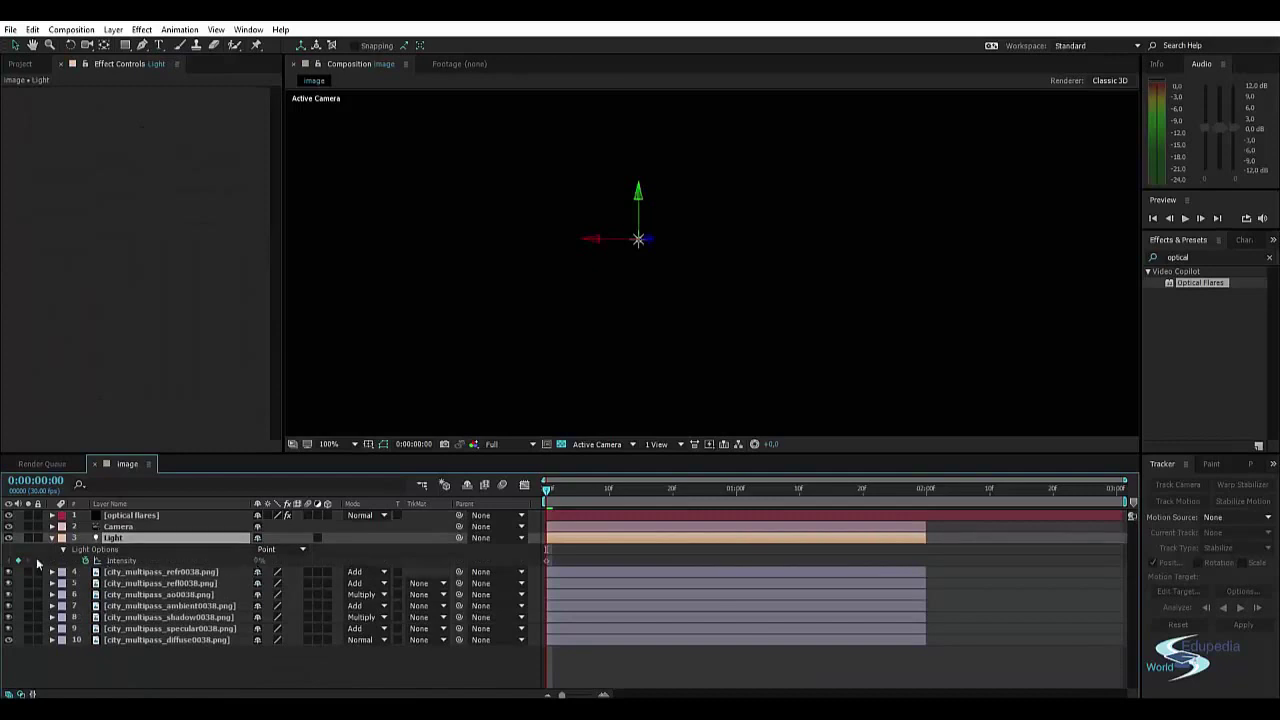
{"action": "left_click", "coordinate": [195, 561]}
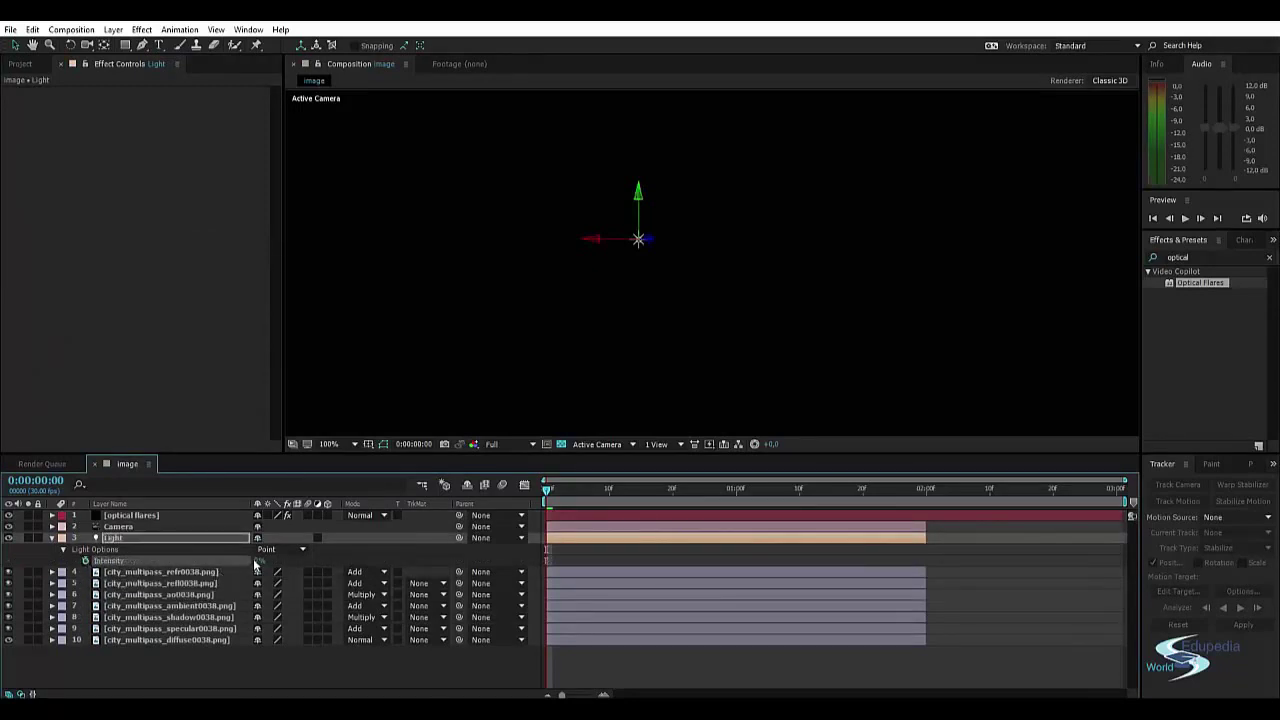
{"action": "left_click_drag", "start_coordinate": [258, 562], "coordinate": [318, 560]}
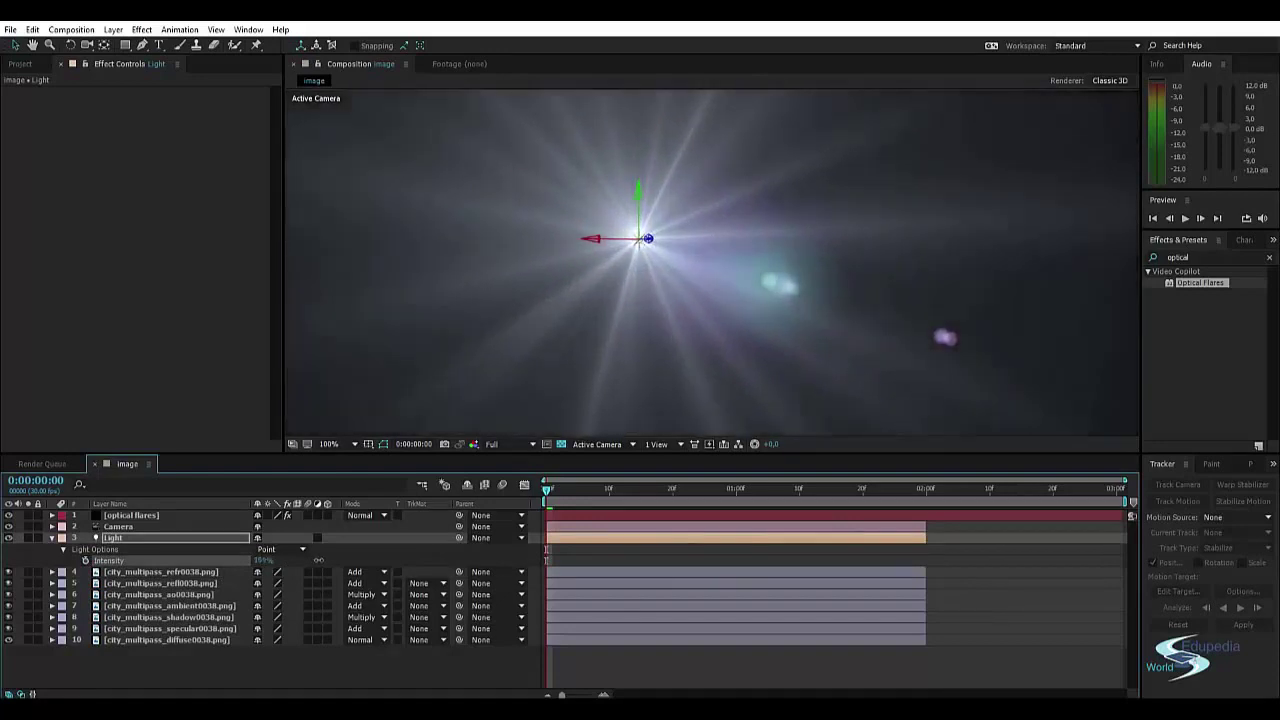
Step: Set the render mode of the Optical Flares effect on the optical flares solid to On Transparent
{"action": "left_click", "coordinate": [136, 515]}
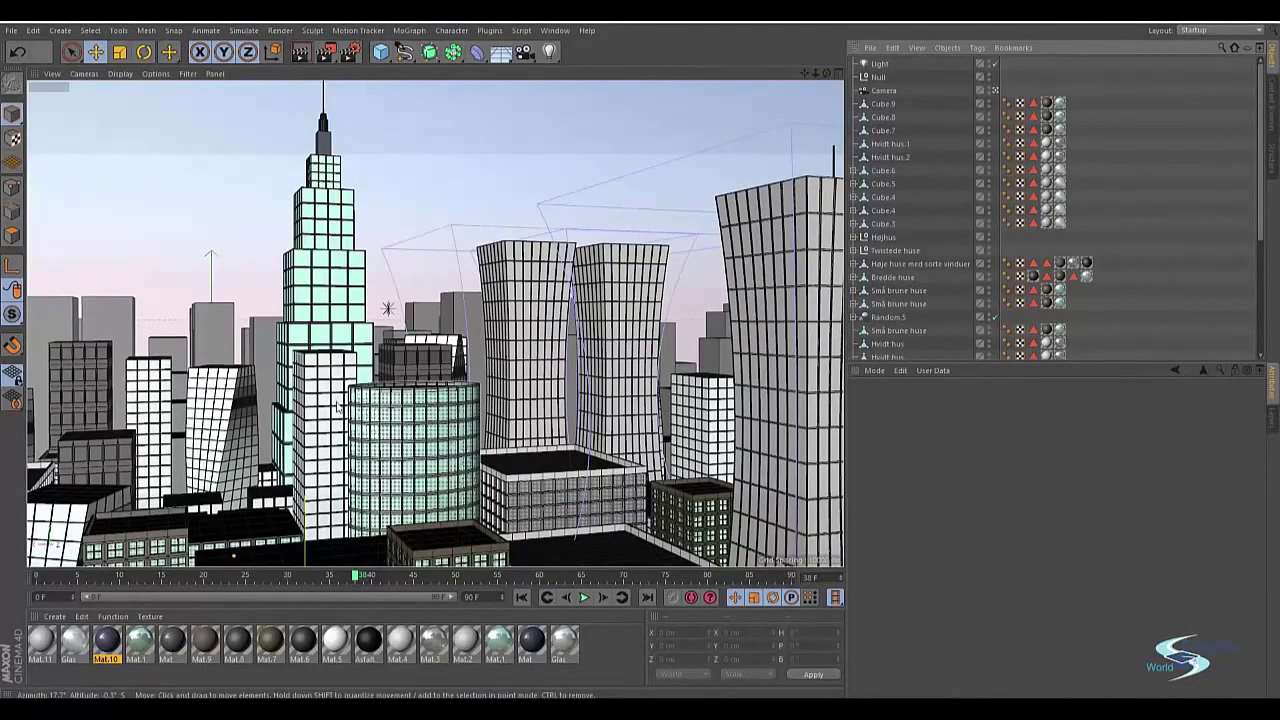
{"action": "key", "text": "alt+Tab"}
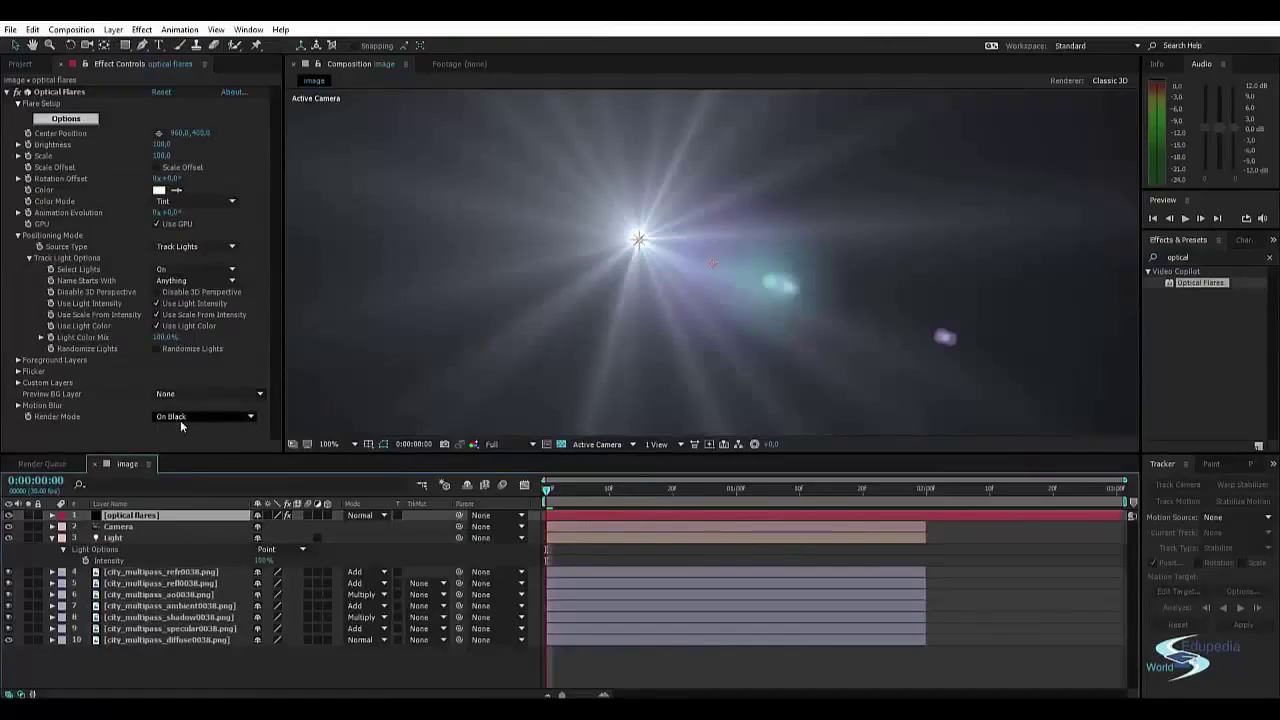
{"action": "left_click", "coordinate": [180, 418]}
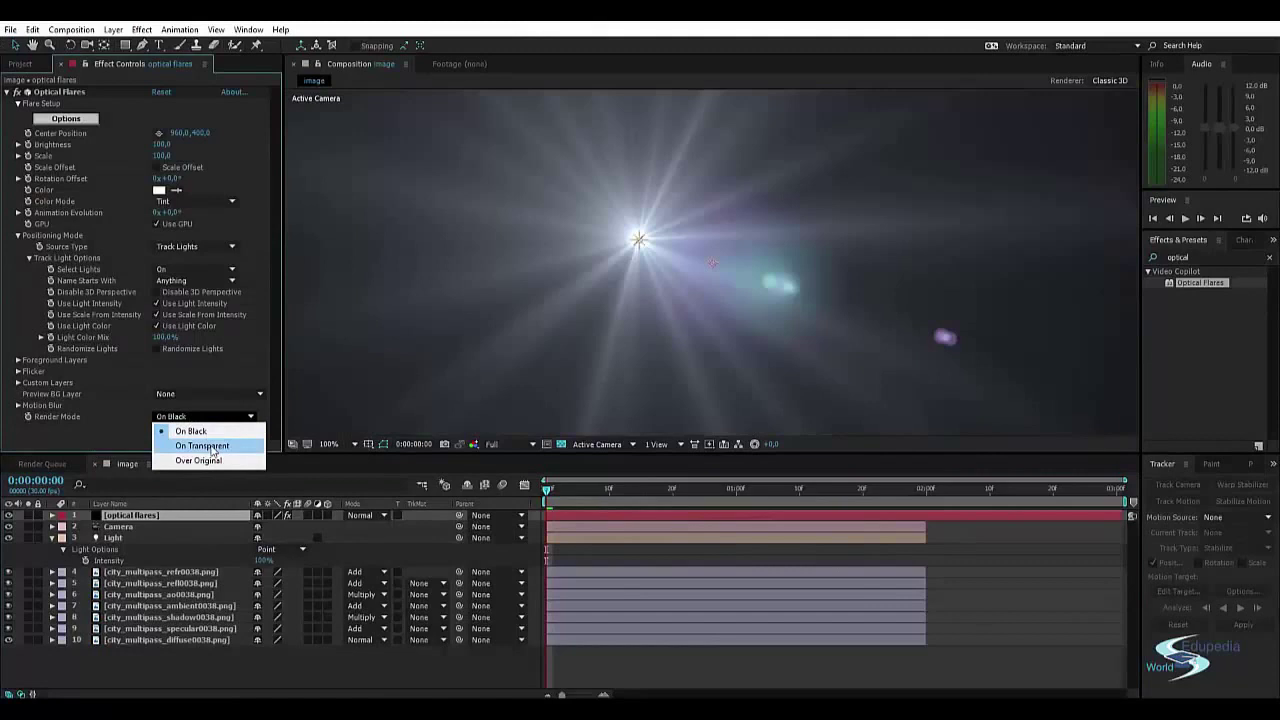
{"action": "left_click", "coordinate": [203, 445]}
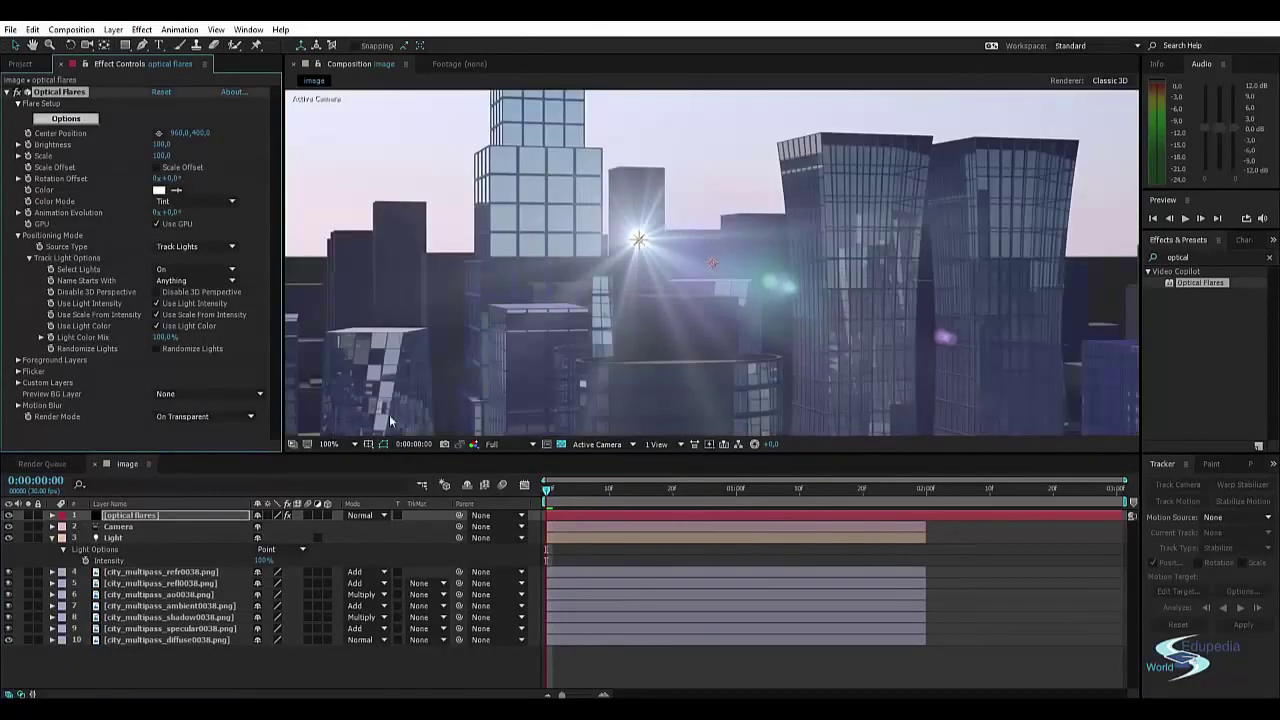
Step: Move the Light from the city's centre to the sky just outside the image's left edge and collapse its layer properties
{"action": "scroll", "coordinate": [769, 259], "scroll_direction": "down", "scroll_amount": 2}
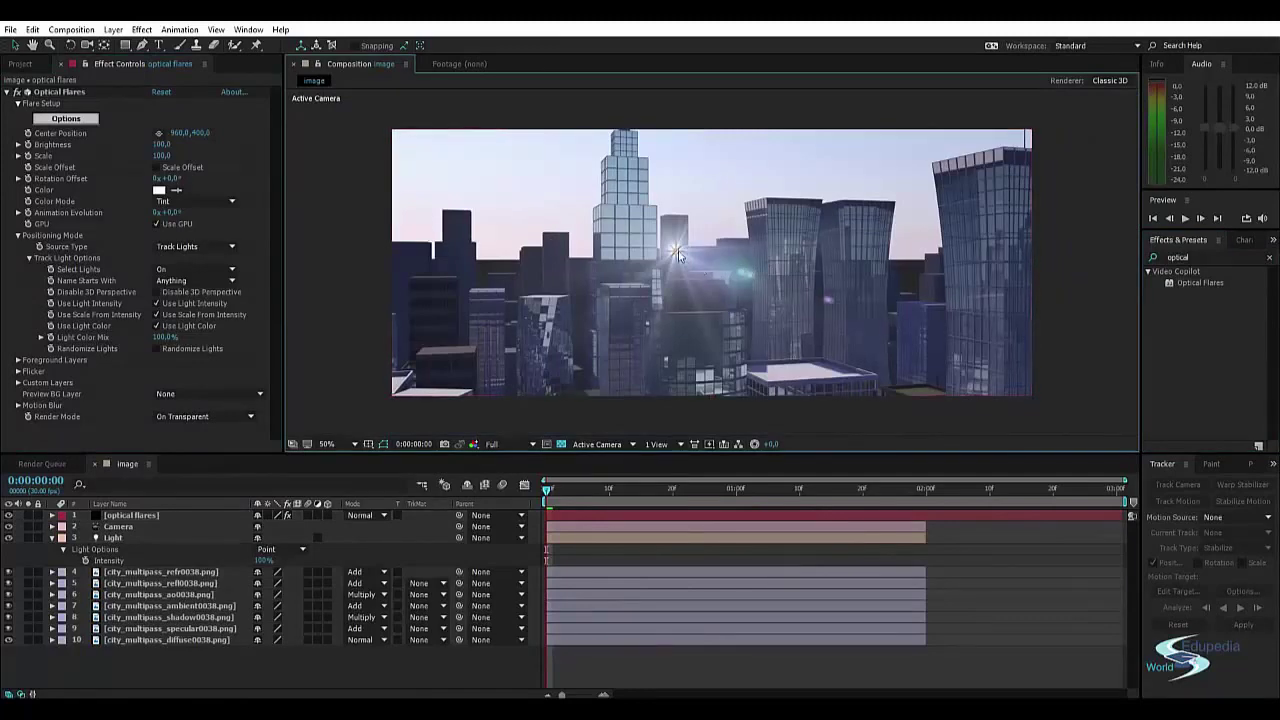
{"action": "scroll", "coordinate": [688, 262], "scroll_direction": "up", "scroll_amount": 2}
{"action": "scroll", "coordinate": [675, 262], "scroll_direction": "down", "scroll_amount": 1}
{"action": "middle_click_drag", "start_coordinate": [675, 262], "coordinate": [654, 283]}
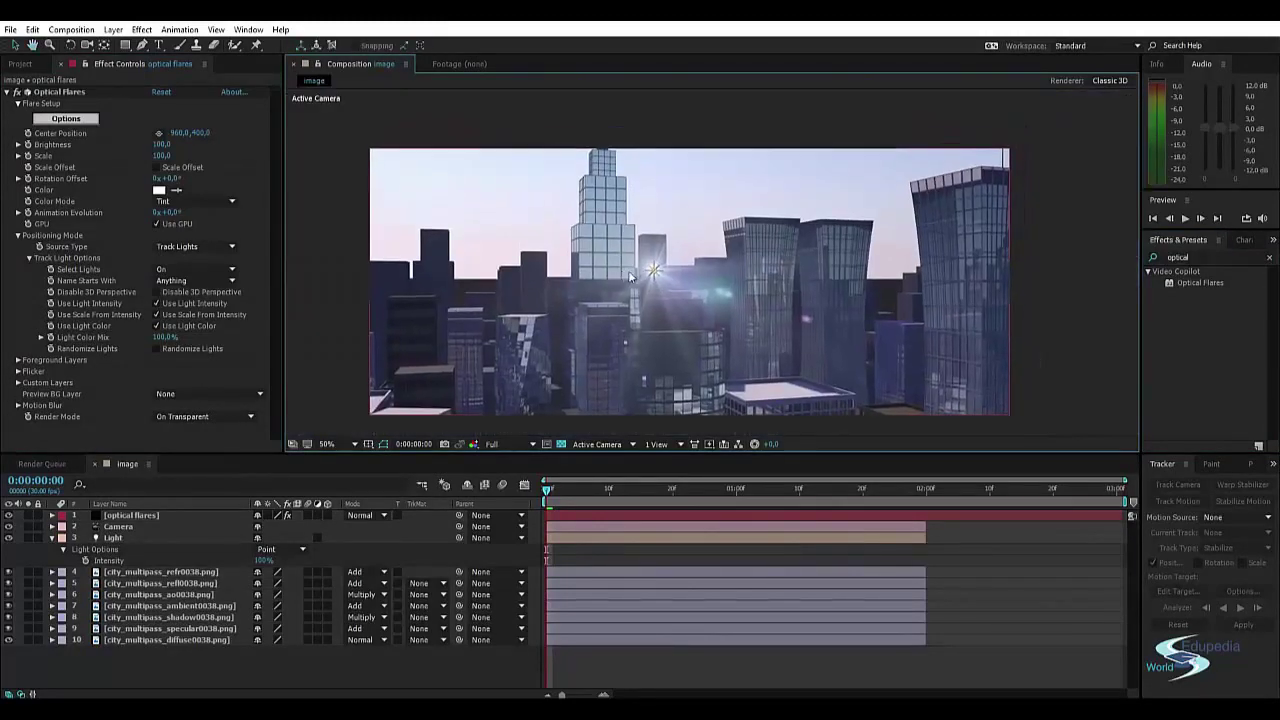
{"action": "left_click", "coordinate": [647, 269]}
{"action": "left_click_drag", "start_coordinate": [630, 269], "coordinate": [338, 193]}
{"action": "left_click", "coordinate": [671, 143]}
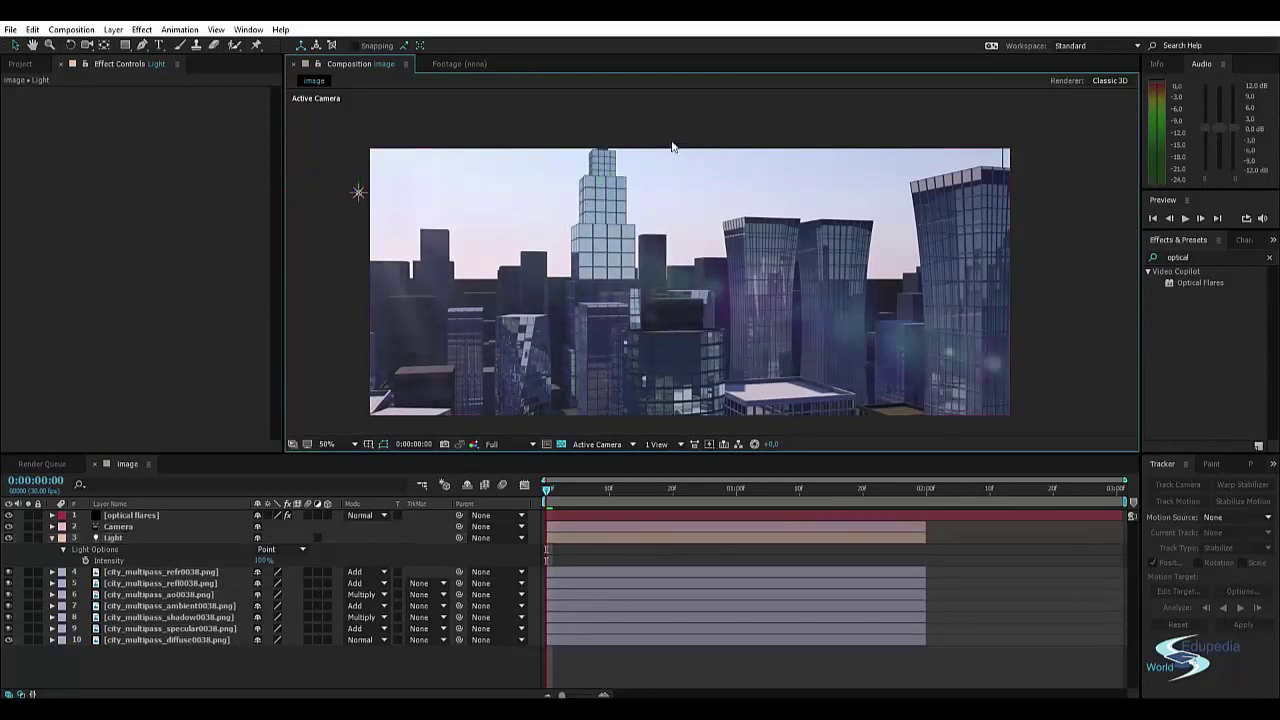
{"action": "middle_click_drag", "start_coordinate": [672, 253], "coordinate": [668, 227]}
{"action": "key", "text": "v"}
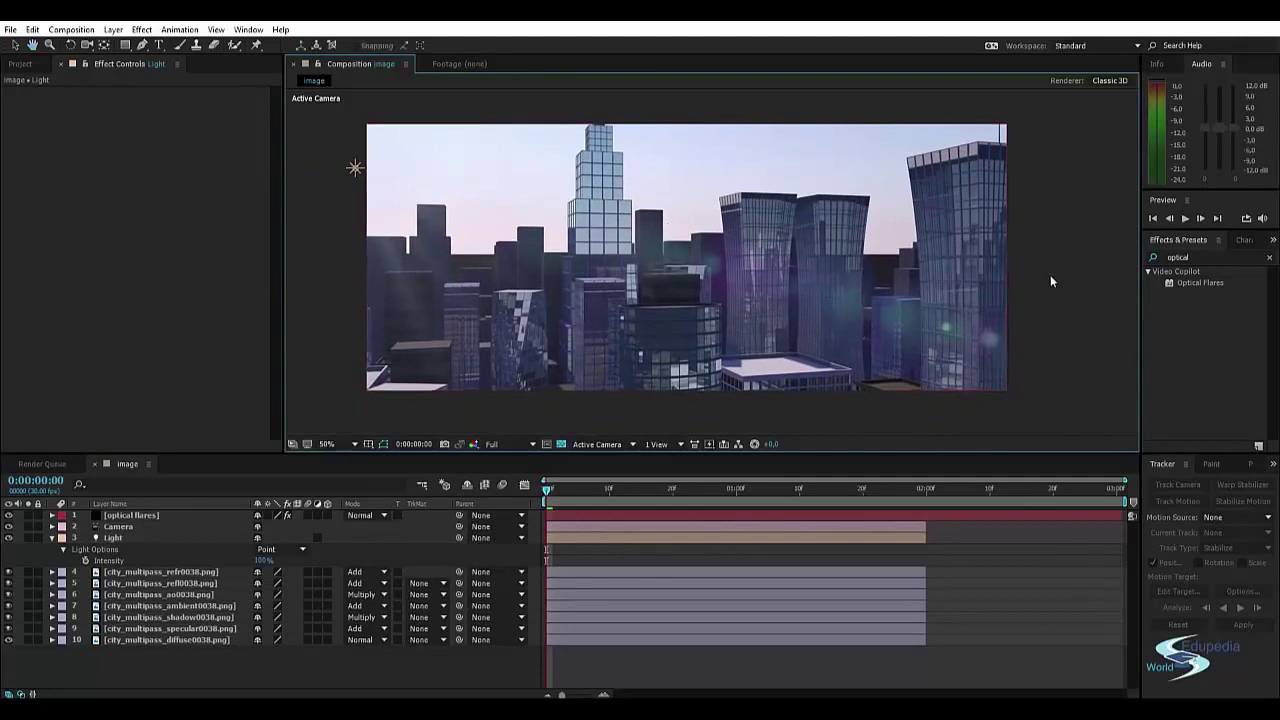
{"action": "left_click", "coordinate": [52, 537]}
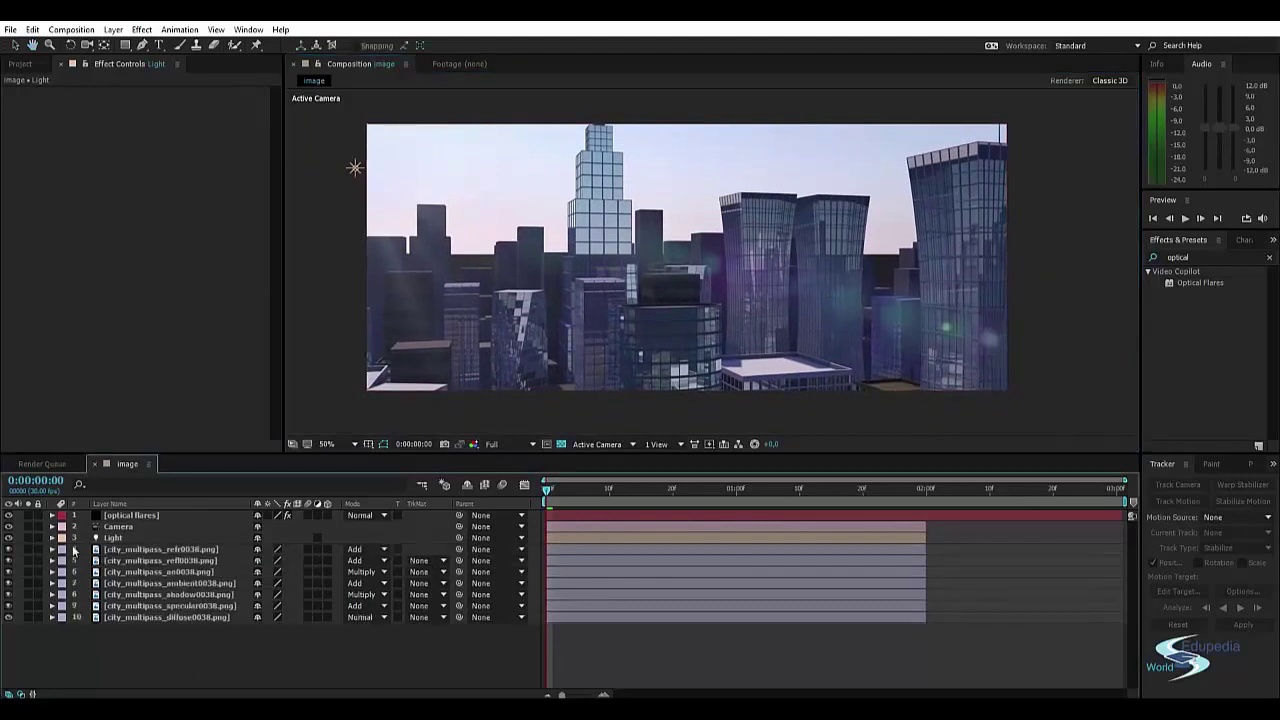
Step: Set the opacity of the city_multipass_refl0038.png reflection layer to 73%
{"action": "left_click", "coordinate": [128, 550]}
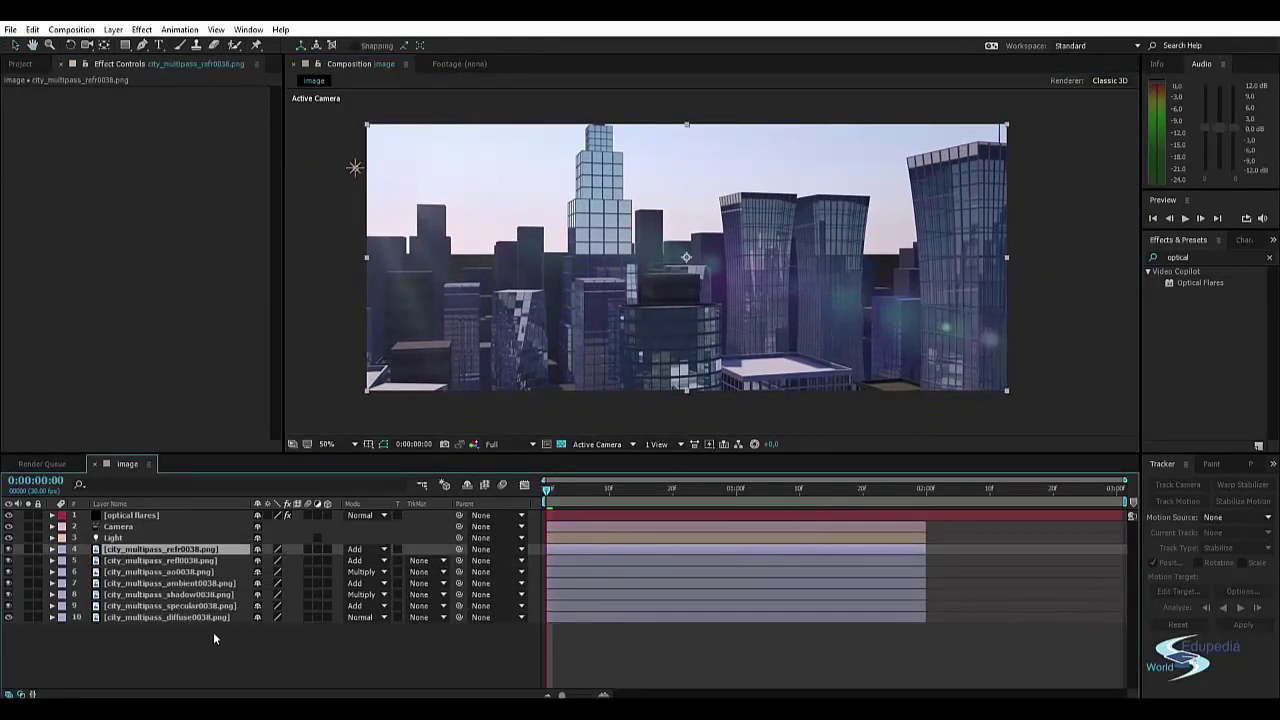
{"action": "left_click", "coordinate": [196, 561]}
{"action": "key", "text": "t"}
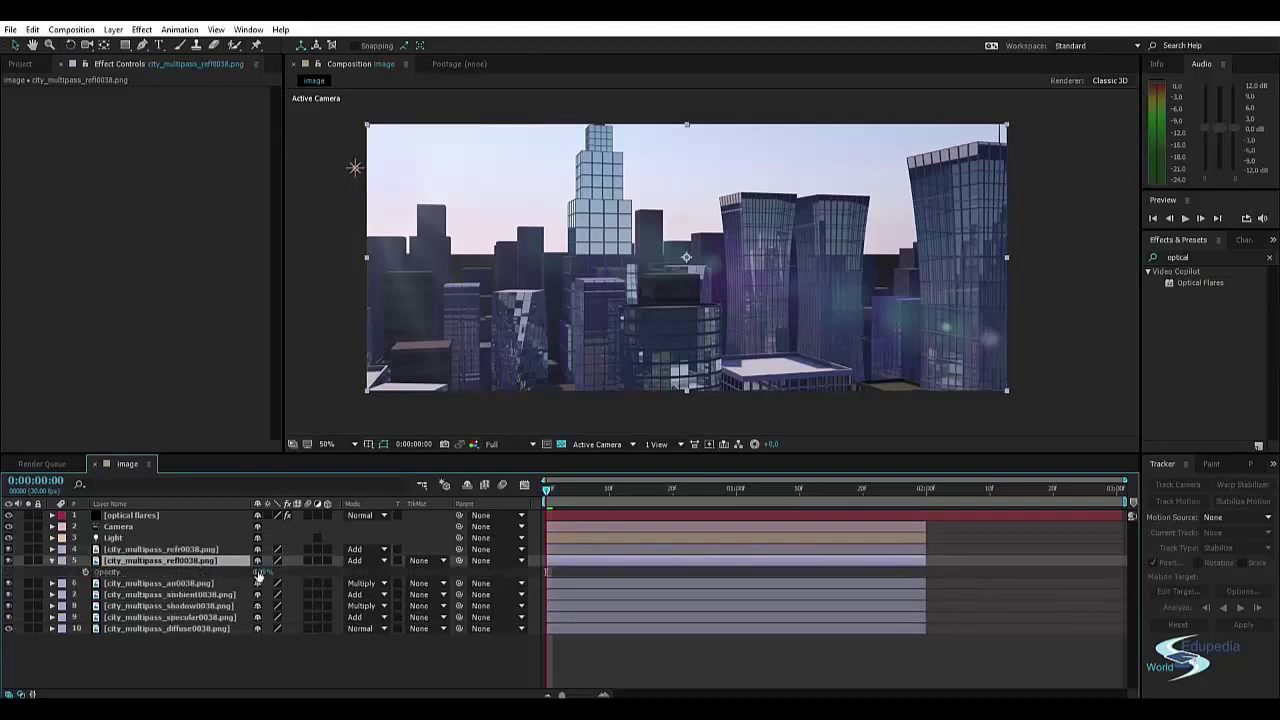
{"action": "left_click_drag", "start_coordinate": [258, 574], "coordinate": [230, 572]}
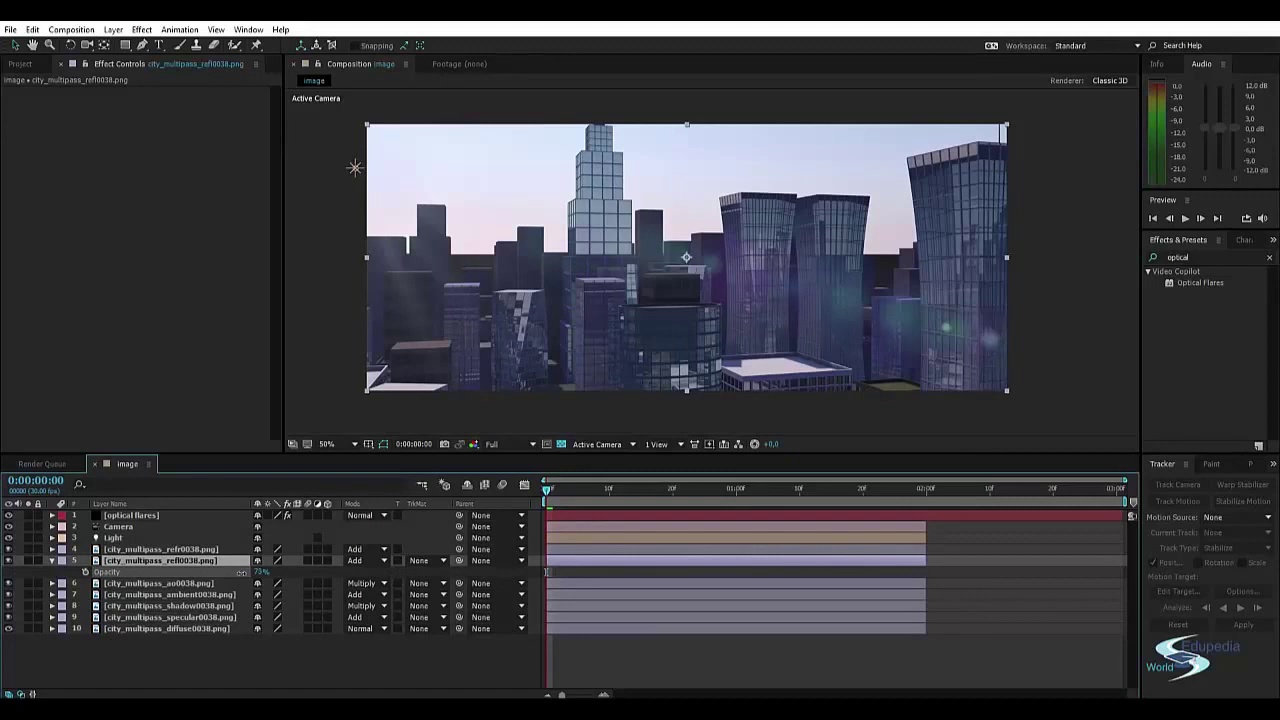
{"action": "key", "text": "Return"}
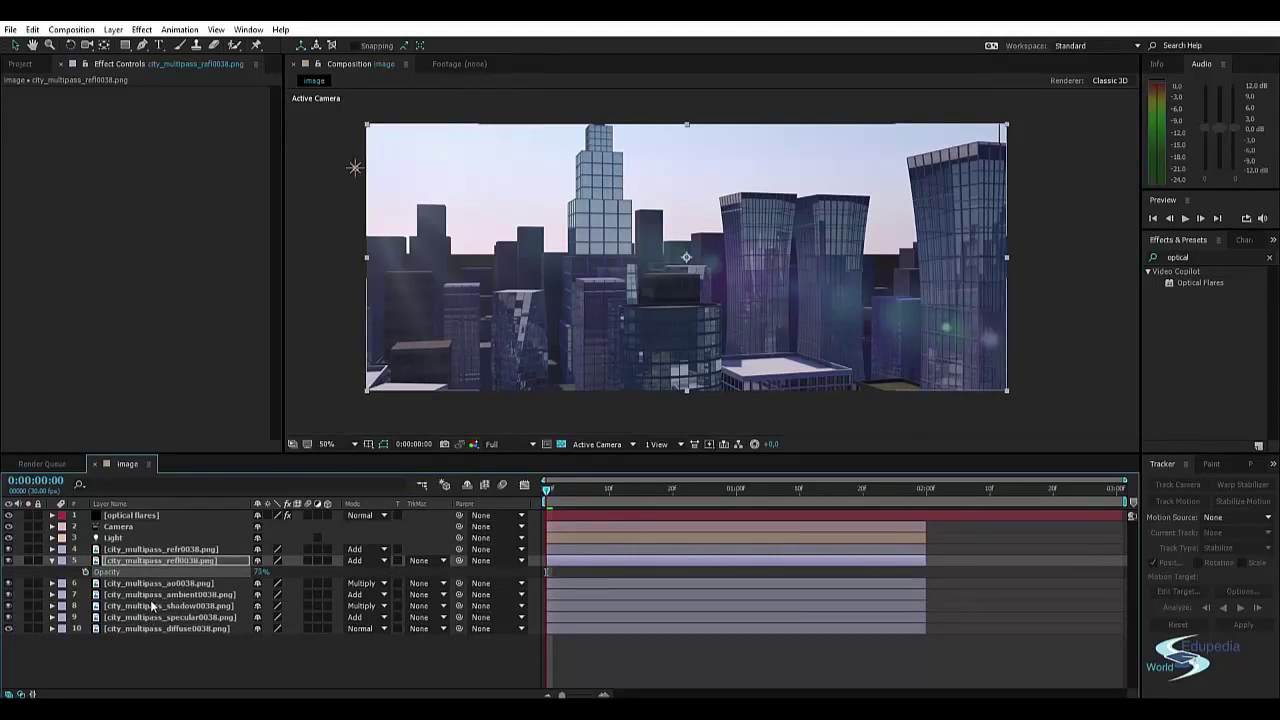
Step: Find the Curves effect by searching for "curves", apply it to the ambient pass layer and bend the RGB curve upward to brighten the midtones
{"action": "left_click", "coordinate": [160, 594]}
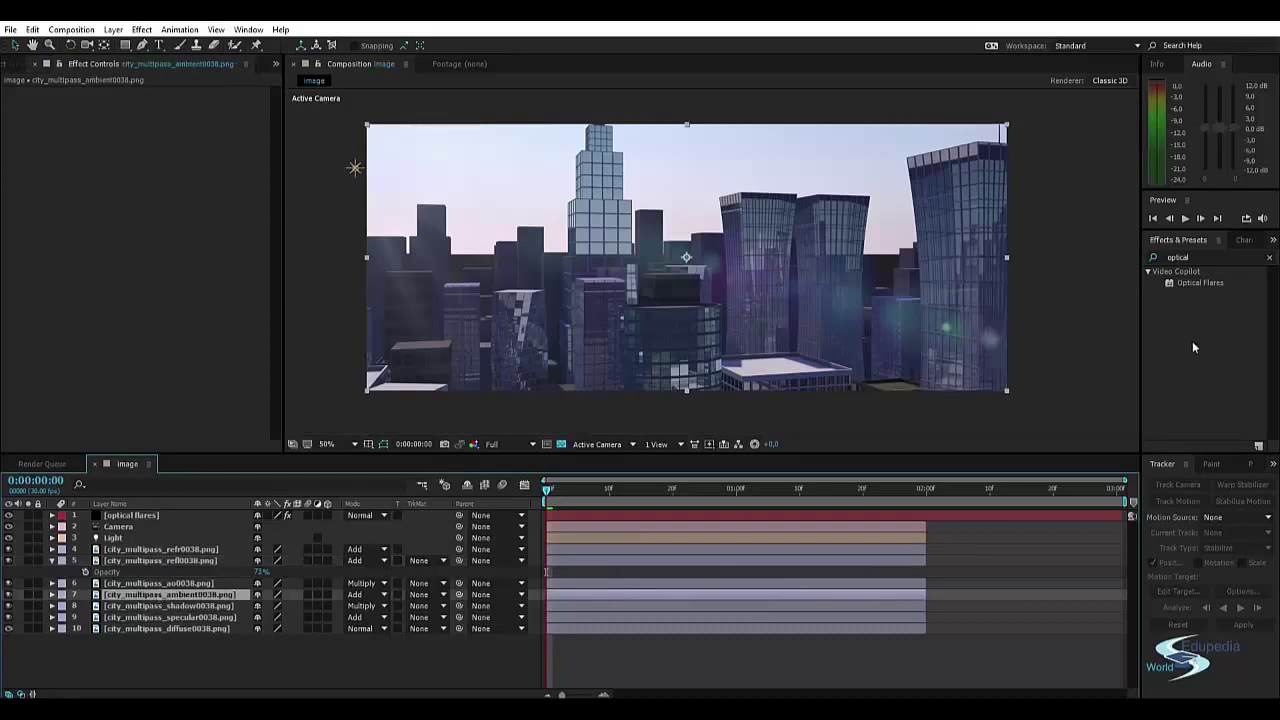
{"action": "left_click", "coordinate": [1202, 256]}
{"action": "type", "text": "curves"}
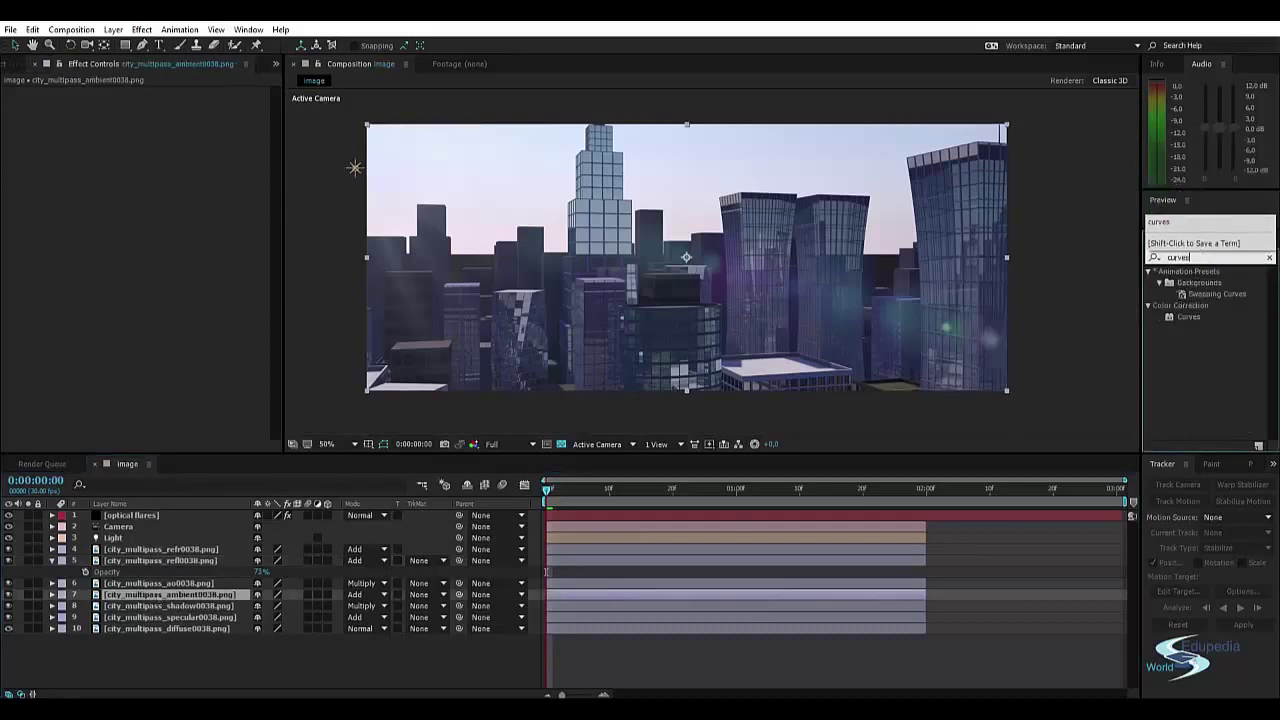
{"action": "double_click", "coordinate": [1186, 317]}
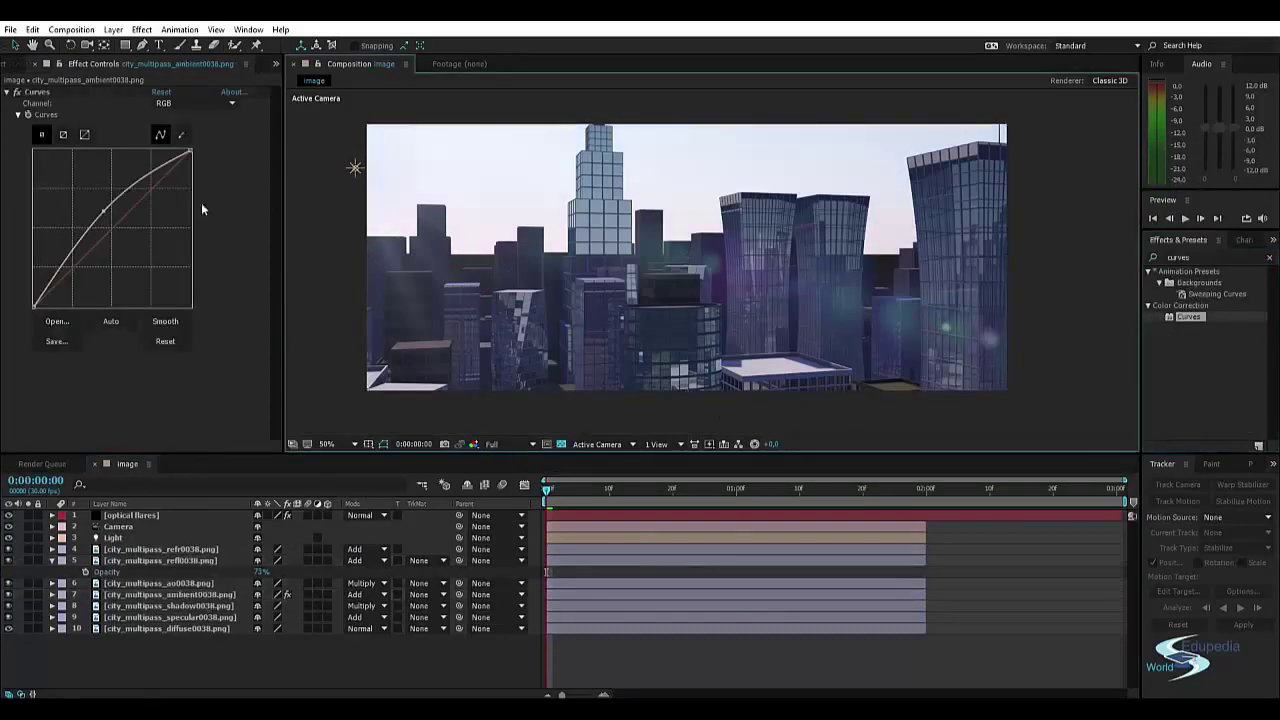
Step: Apply Curves to the ambient occlusion (ao) pass layer and bend its RGB curve slightly downward to darken the midtones
{"action": "left_click", "coordinate": [132, 583]}
{"action": "left_click_drag", "start_coordinate": [1174, 316], "coordinate": [130, 583]}
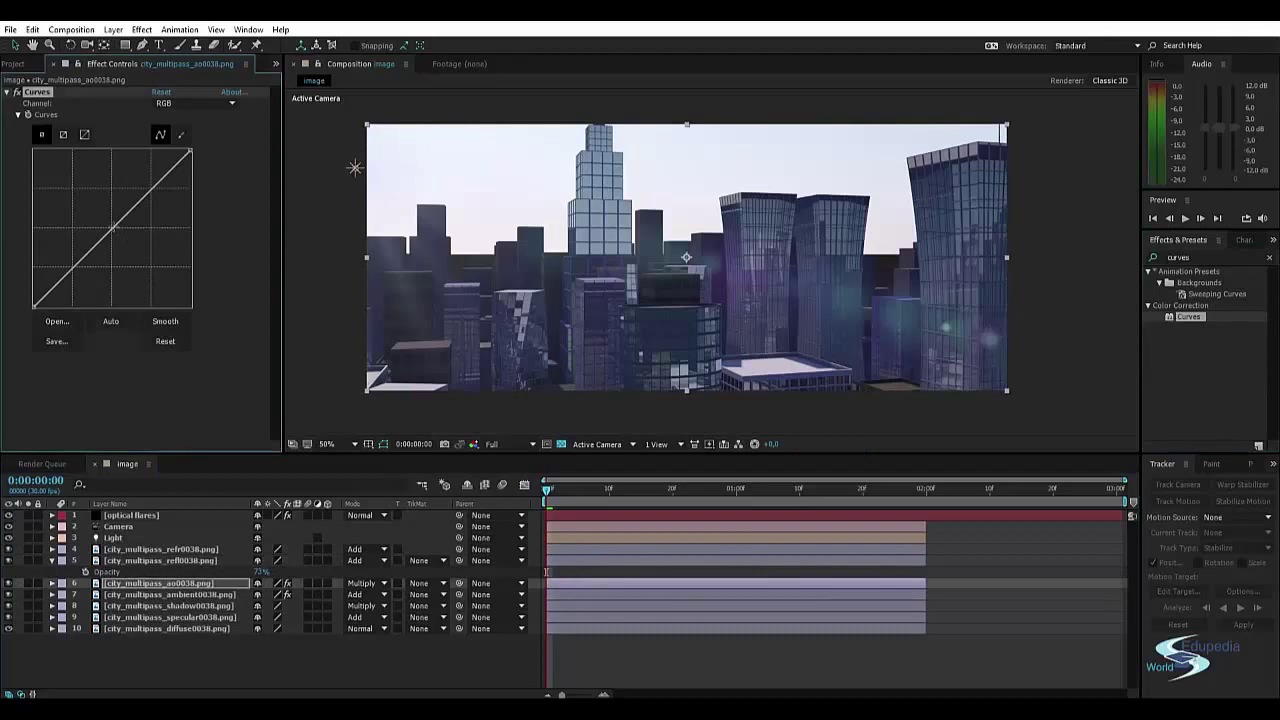
{"action": "left_click_drag", "start_coordinate": [114, 227], "coordinate": [125, 240]}
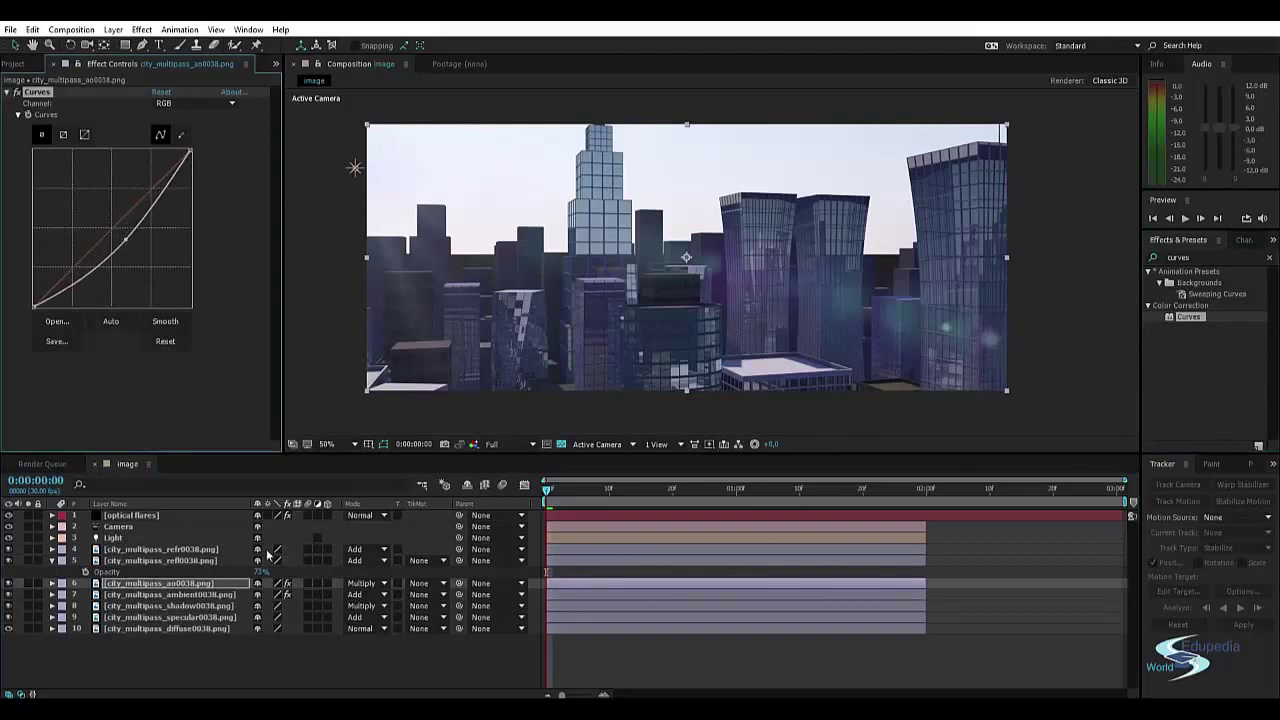
Step: Apply Curves to the shadow pass layer and pull the middle of its RGB curve down to deepen the shadows
{"action": "left_click", "coordinate": [188, 606]}
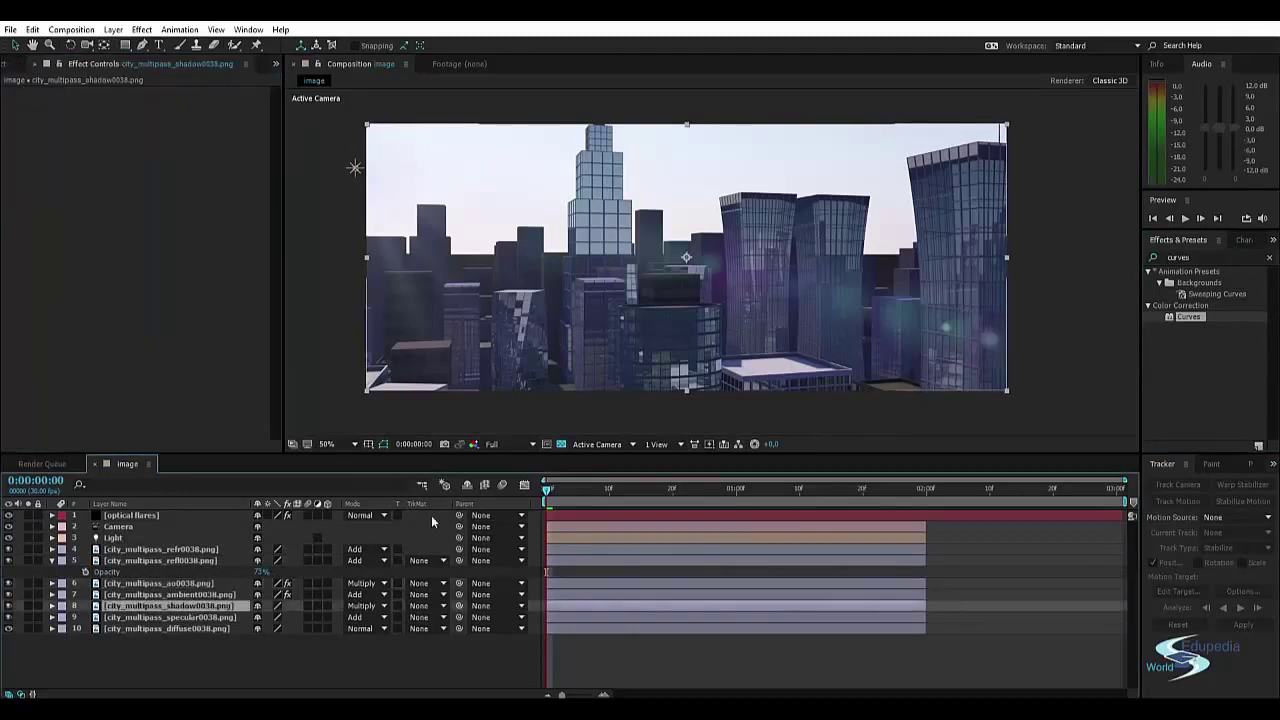
{"action": "double_click", "coordinate": [1187, 316]}
{"action": "left_click_drag", "start_coordinate": [122, 220], "coordinate": [136, 239]}
{"action": "left_click", "coordinate": [297, 236]}
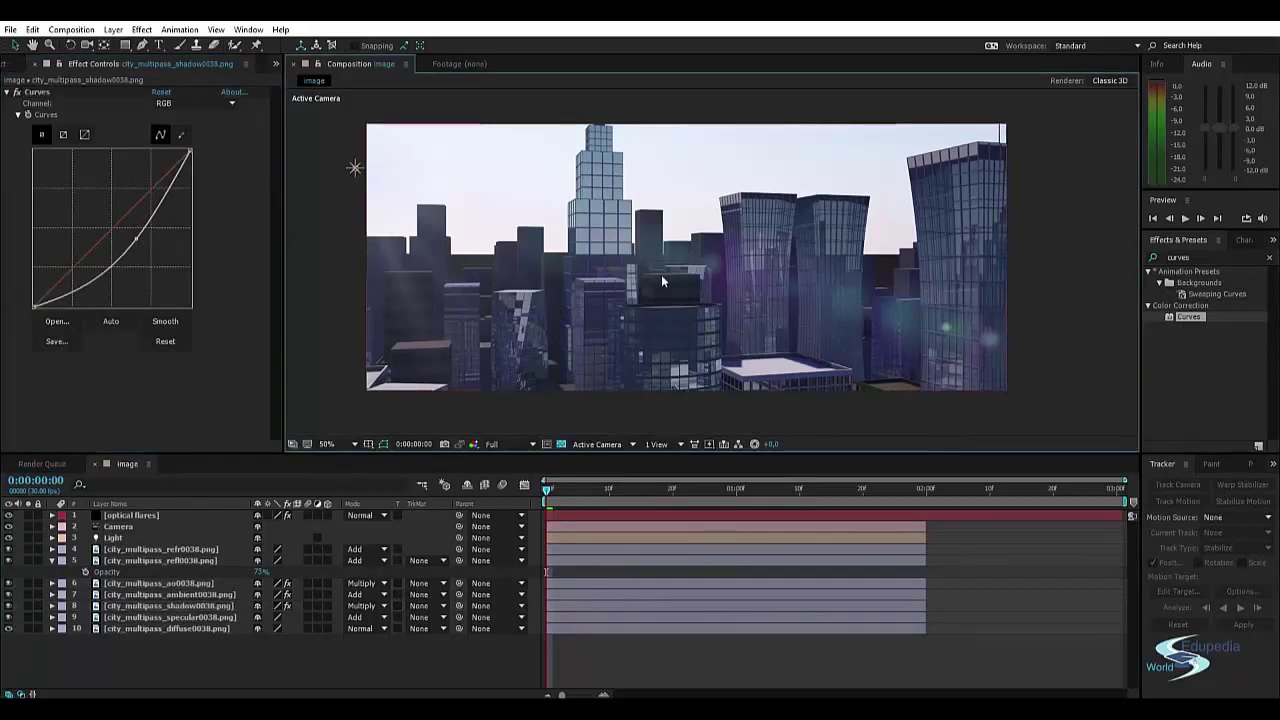
Step: Clear the effects search and collapse the reflection layer's opacity property in the timeline
{"action": "mouse_move", "coordinate": [669, 248]}
{"action": "middle_mouse_down"}
{"action": "mouse_move", "coordinate": [686, 254]}
{"action": "mouse_move", "coordinate": [668, 252]}
{"action": "middle_mouse_up"}
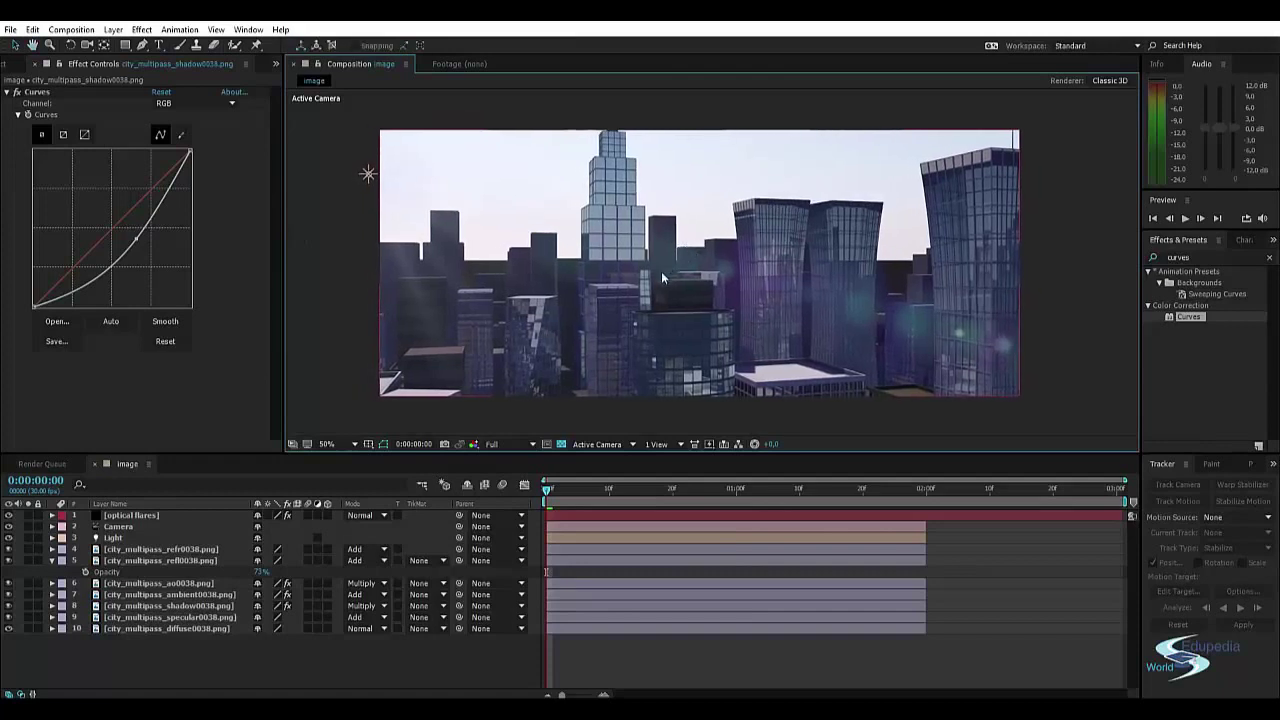
{"action": "left_click", "coordinate": [1269, 257]}
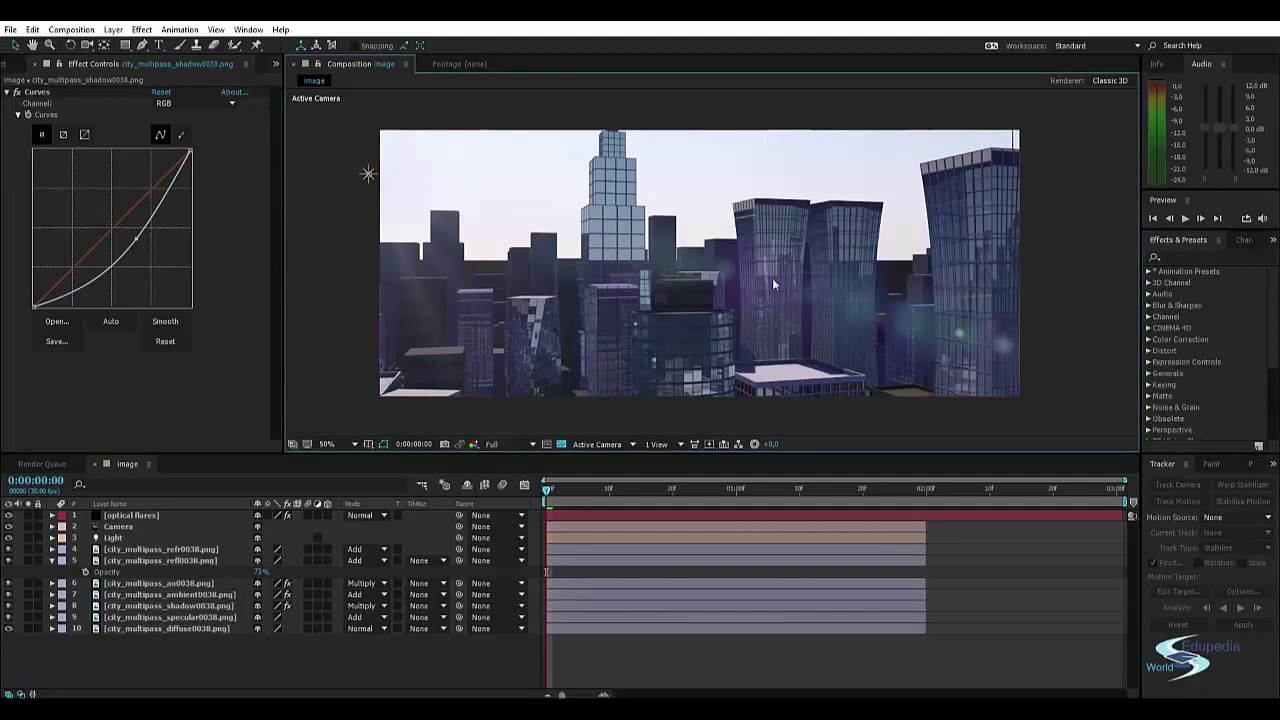
{"action": "scroll", "coordinate": [754, 277], "scroll_direction": "up", "scroll_amount": 2}
{"action": "scroll", "coordinate": [730, 268], "scroll_direction": "down", "scroll_amount": 2}
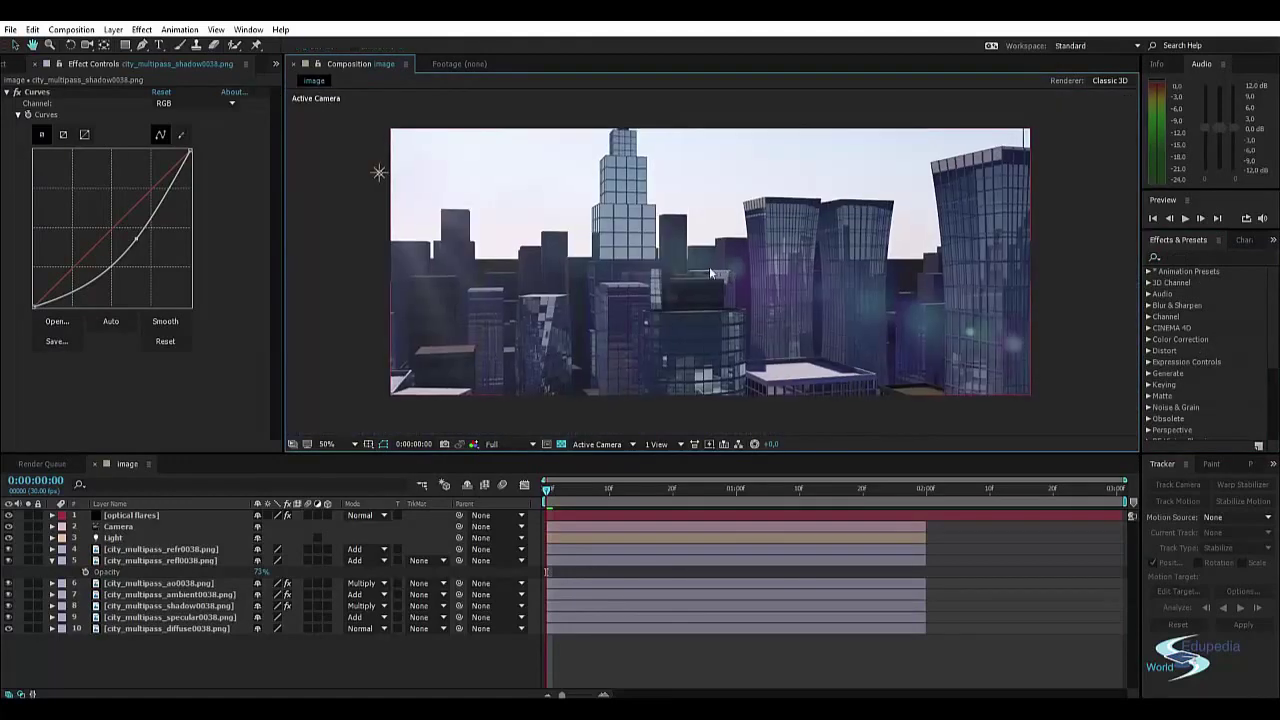
{"action": "mouse_move", "coordinate": [327, 141]}
{"action": "middle_mouse_down"}
{"action": "mouse_move", "coordinate": [305, 137]}
{"action": "mouse_move", "coordinate": [322, 140]}
{"action": "middle_mouse_up"}
{"action": "left_click_drag", "start_coordinate": [321, 140], "coordinate": [317, 141]}
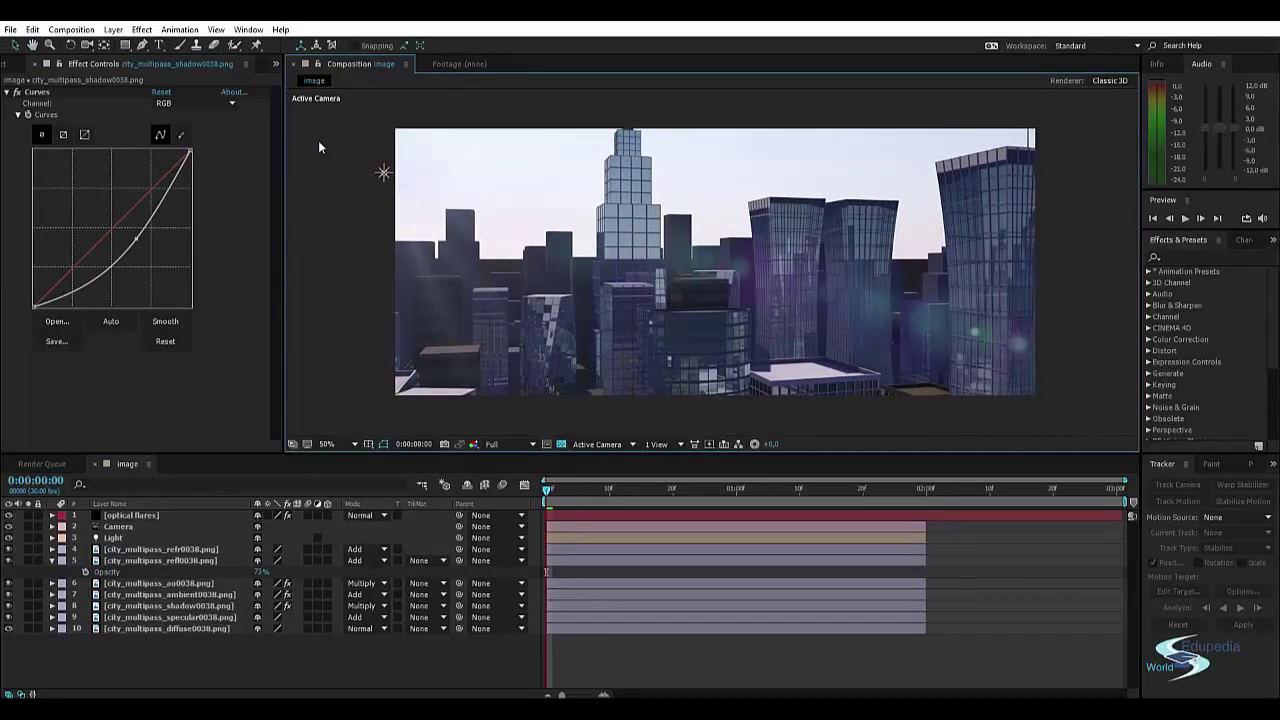
{"action": "left_click", "coordinate": [52, 560]}
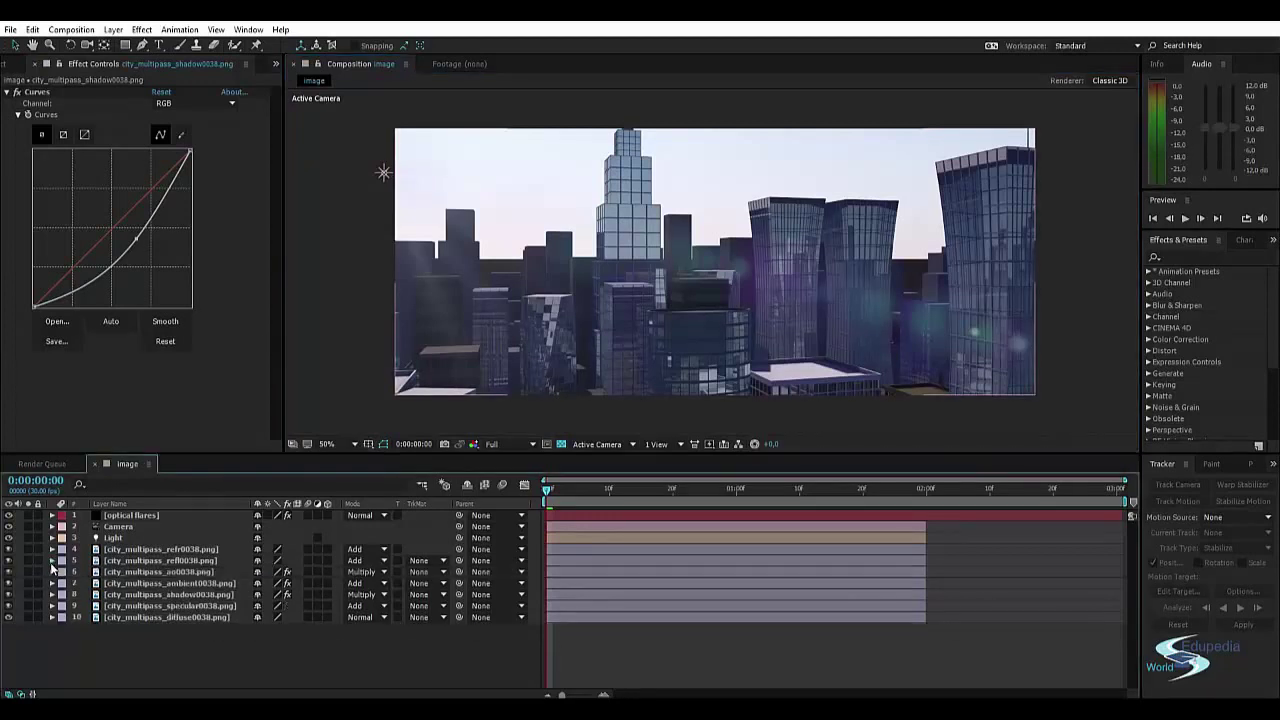
{"action": "left_click_drag", "start_coordinate": [145, 650], "coordinate": [155, 513]}
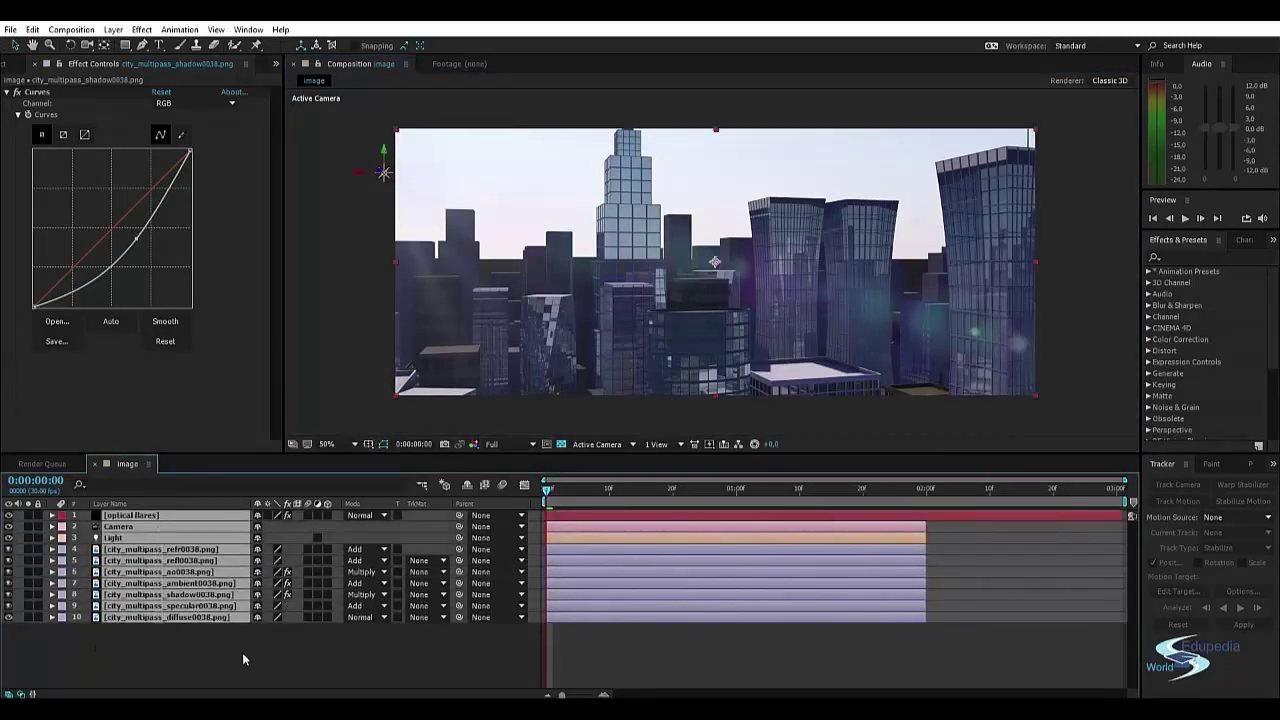
{"action": "left_click", "coordinate": [244, 652]}
{"action": "left_click_drag", "start_coordinate": [155, 645], "coordinate": [228, 511]}
{"action": "left_click", "coordinate": [219, 668]}
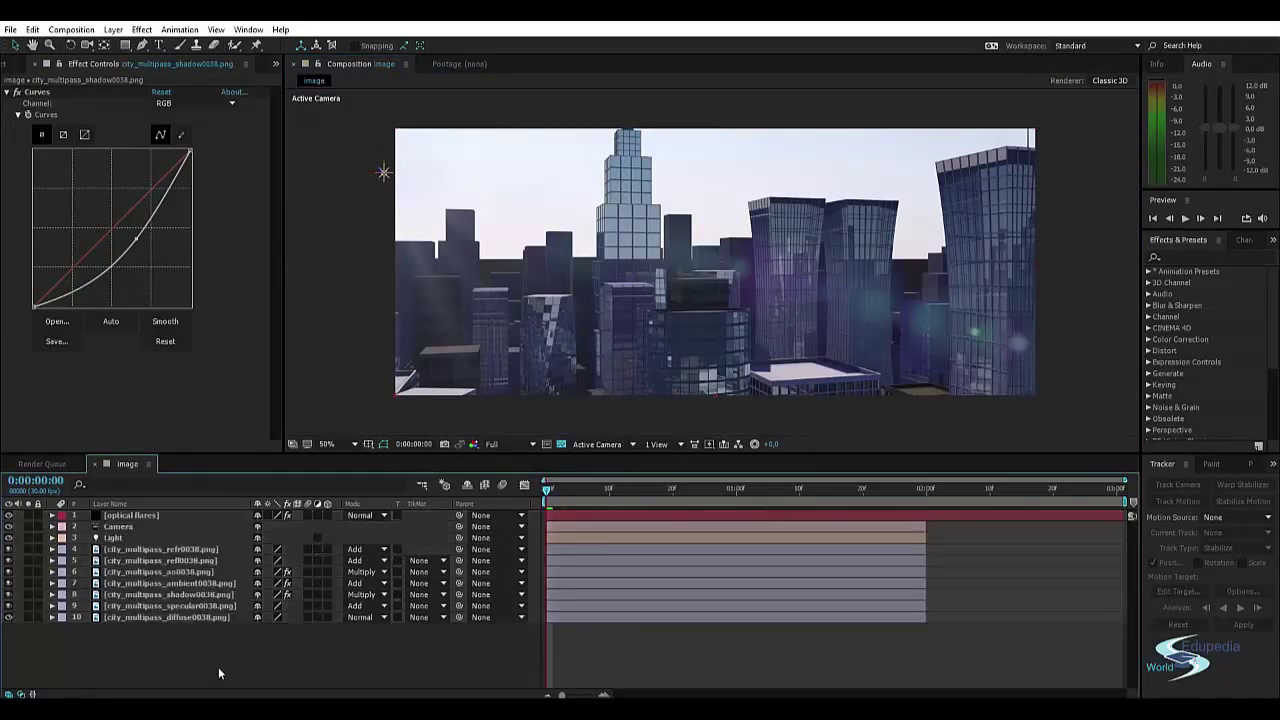